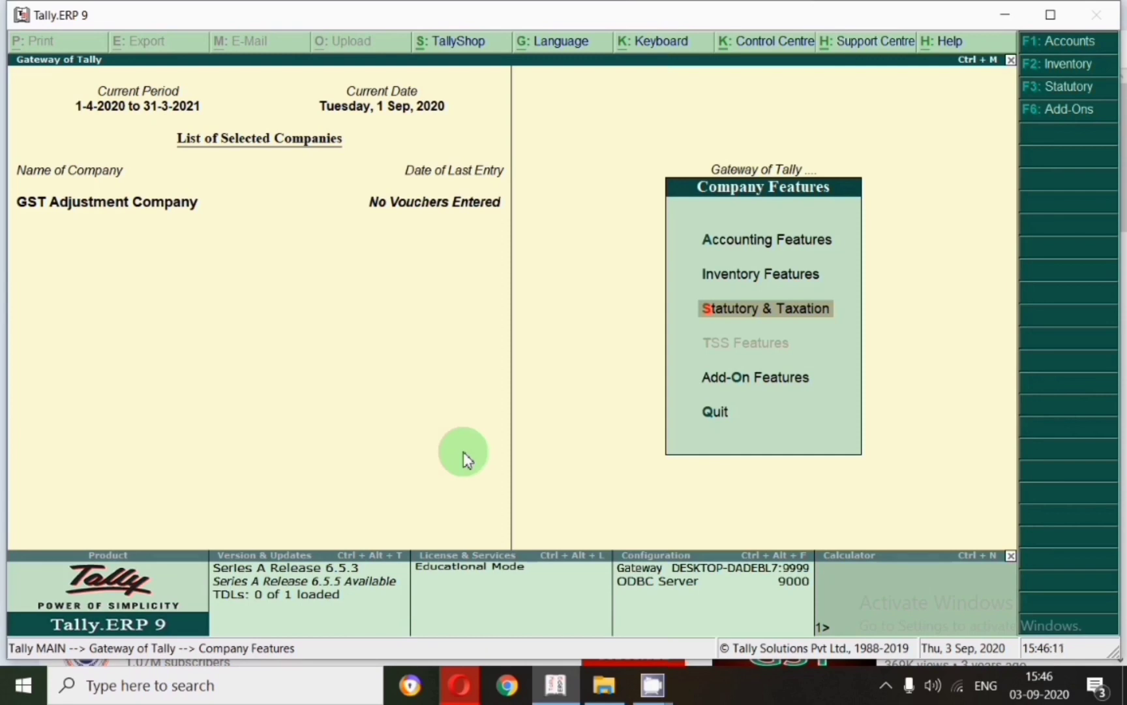
- Open the existing Om Sai Agency ledger for alteration from the accounts masters
key(Return)
key(Down)
key(Return)
key(Down)
key(Down)
key(Return)
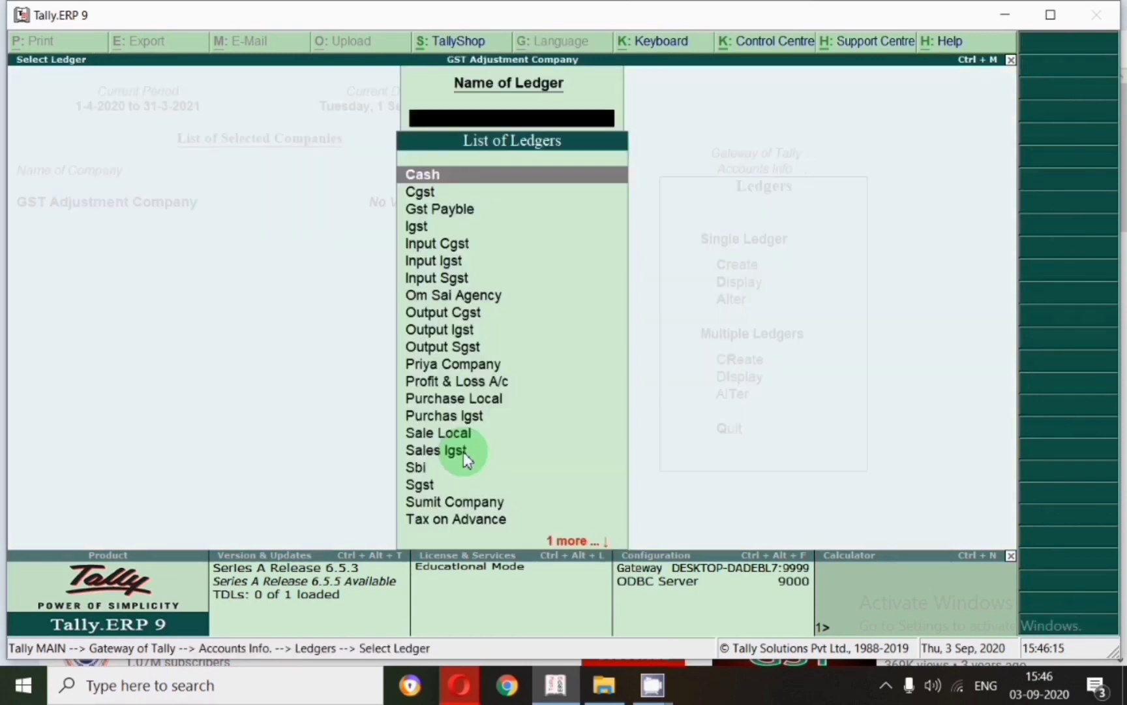
text(Os)
key(BackSpace)
text(m)
key(Return)
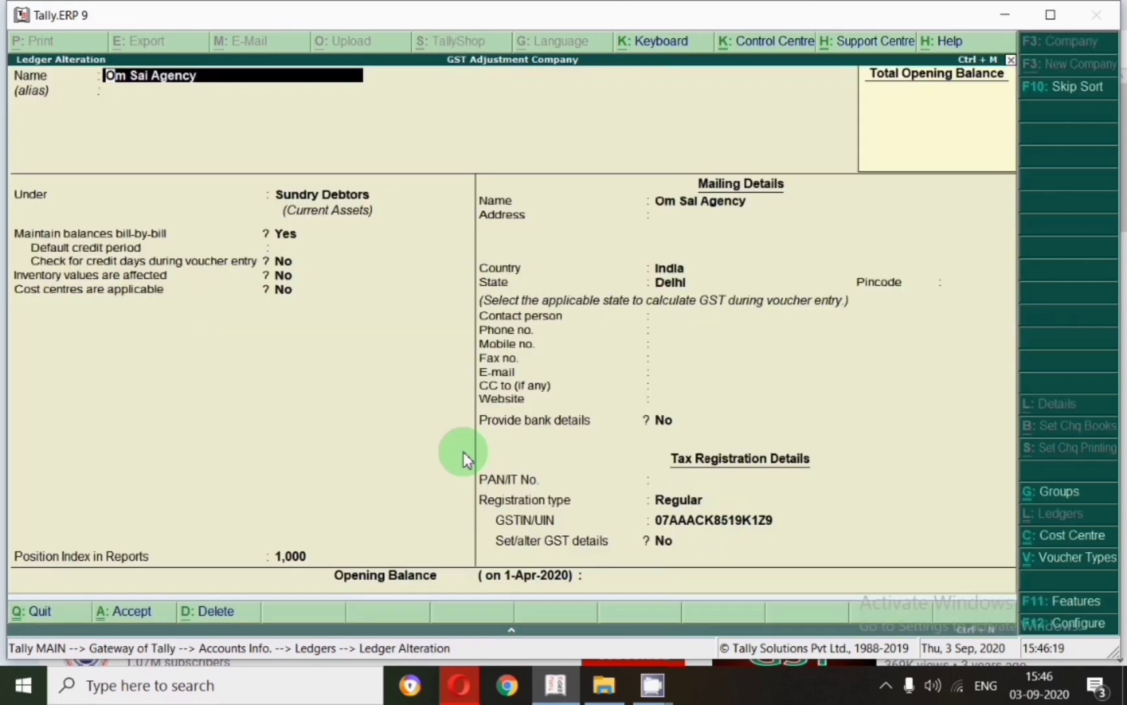
- Examine the Om Sai Agency ledger's group, bill-by-bill settings, mailing details and tax registration details through to the last field, then accept it
key(Return)
key(Return)
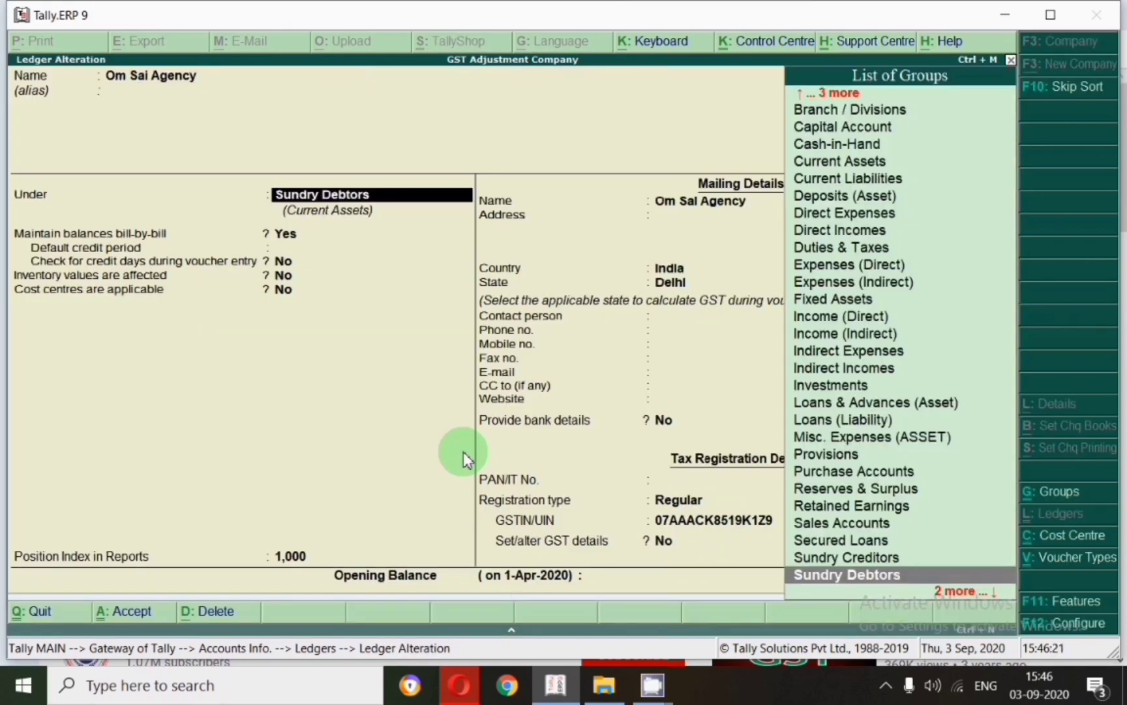
key(Return)
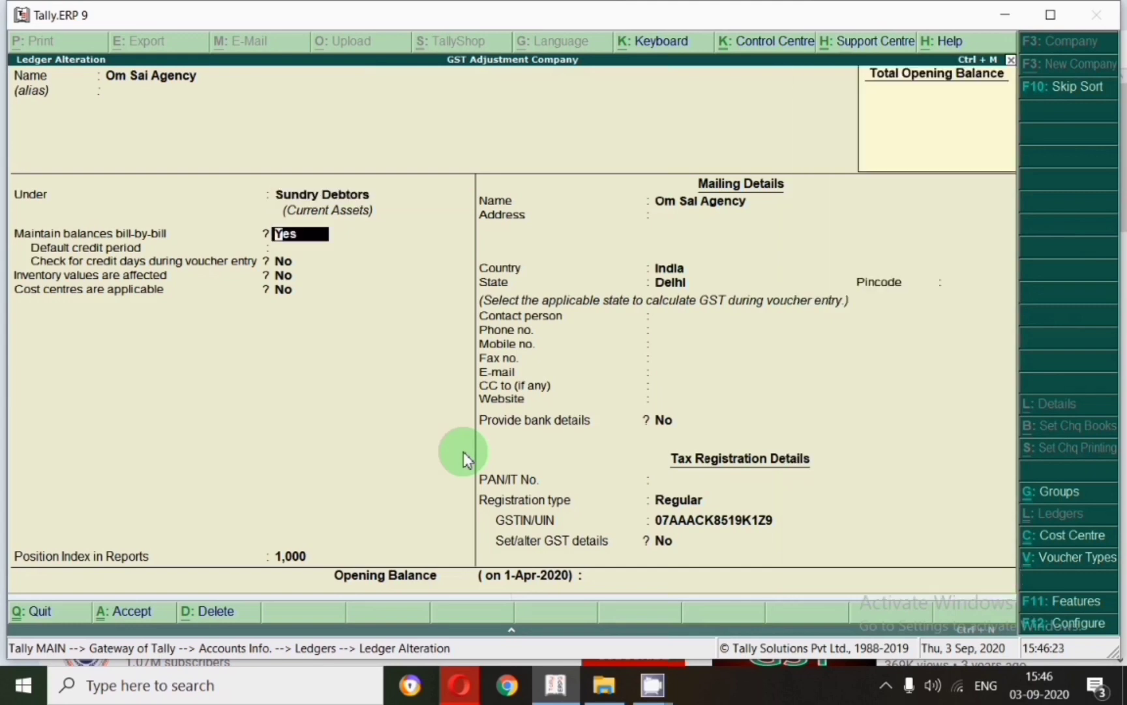
key(Return)
key(Return)
key(Return)
key(Return)
key(Return)
key(Return)
key(Return)
key(Return)
key(Return)
key(Return)
key(Return)
key(Return)
key(Return)
key(Return)
key(Return)
key(Return)
key(Return)
key(Return)
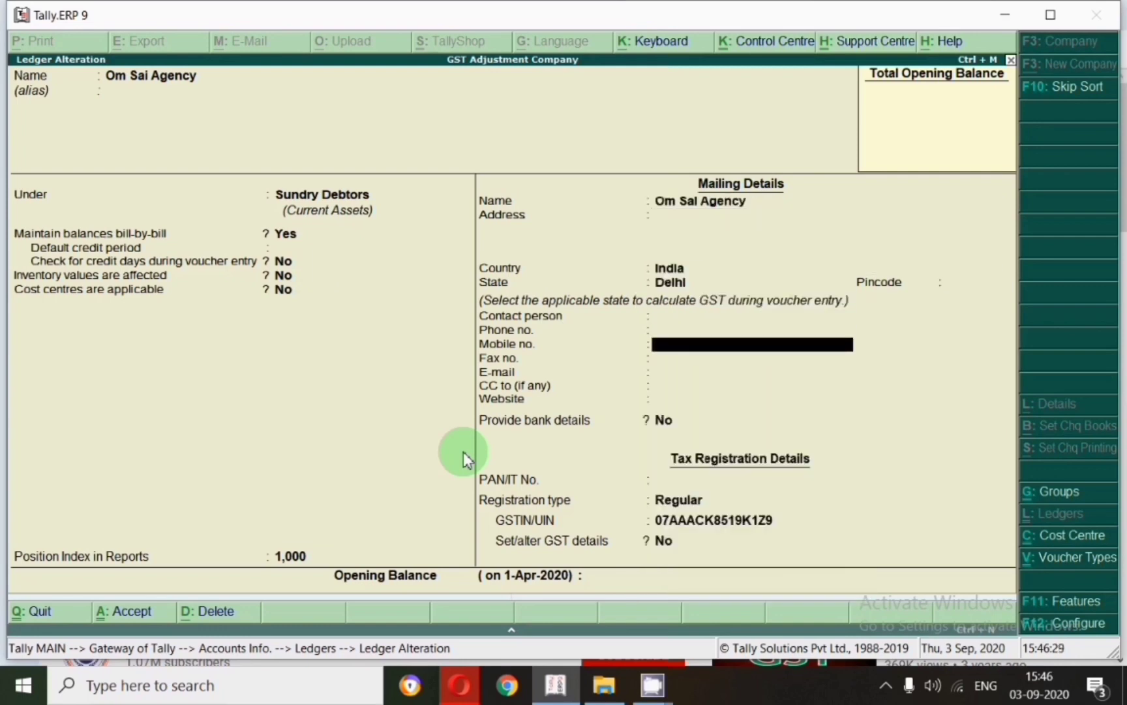
key(Return)
key(Return)
key(Return)
key(Return)
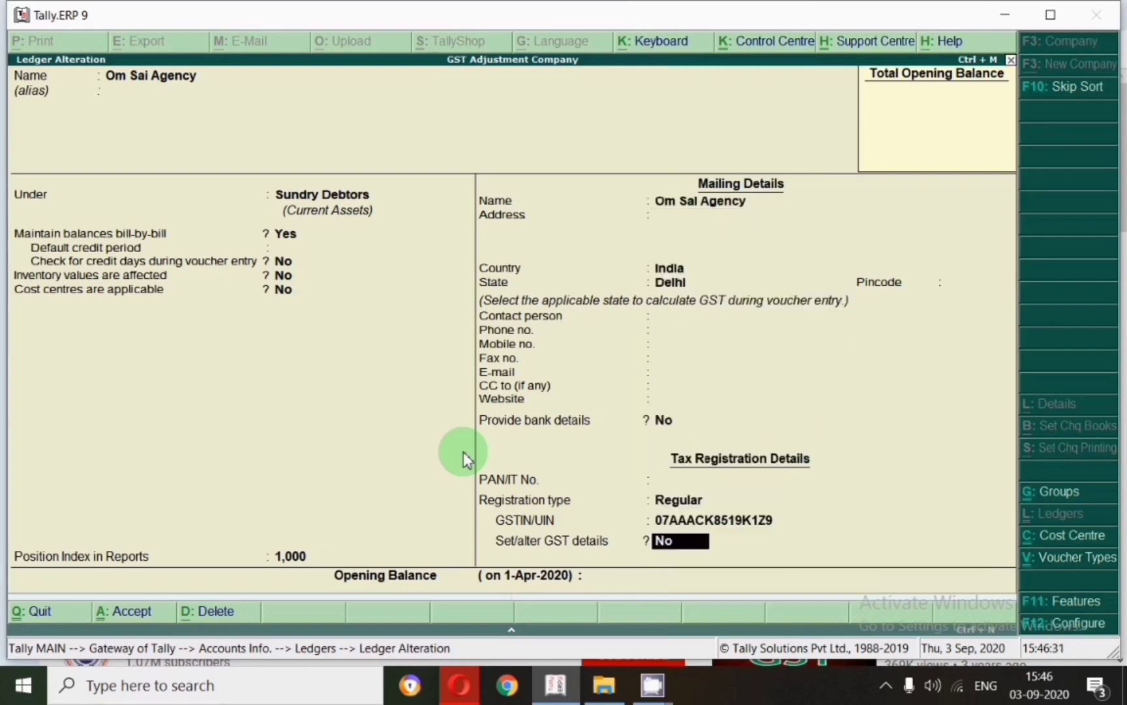
key(Return)
- Open the Cgst ledger for alteration and examine its group, duty type, tax type and calculation settings
key(BackSpace)
text(Cgs)
key(Return)
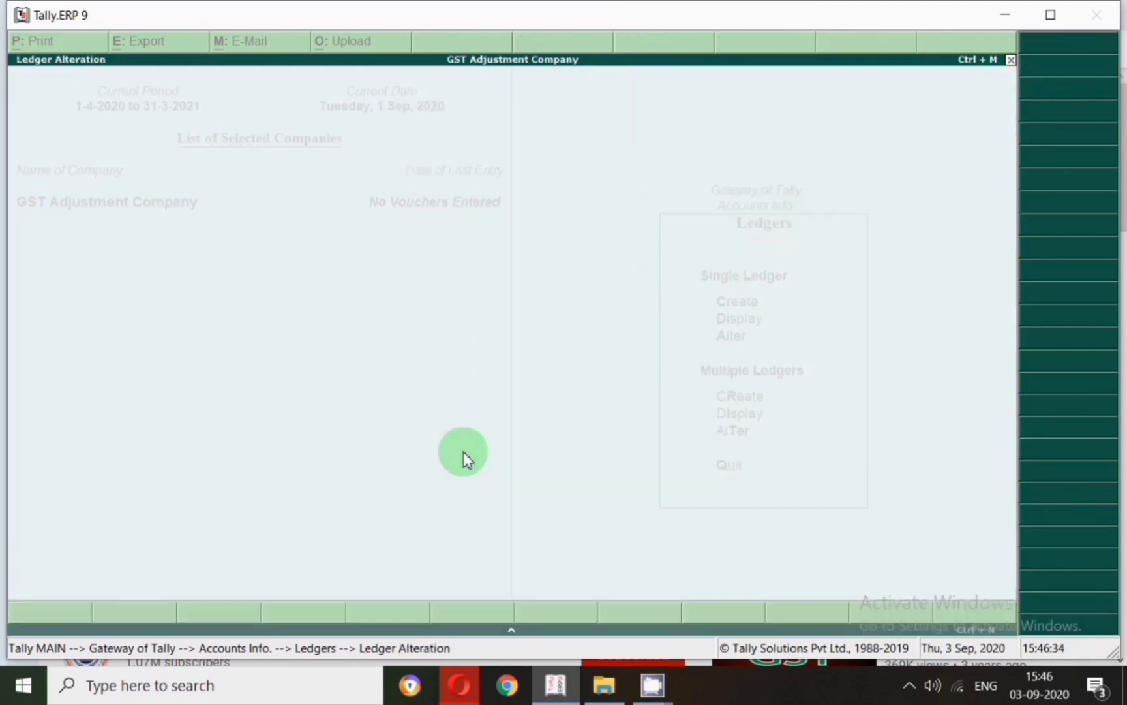
key(Return)
key(Return)
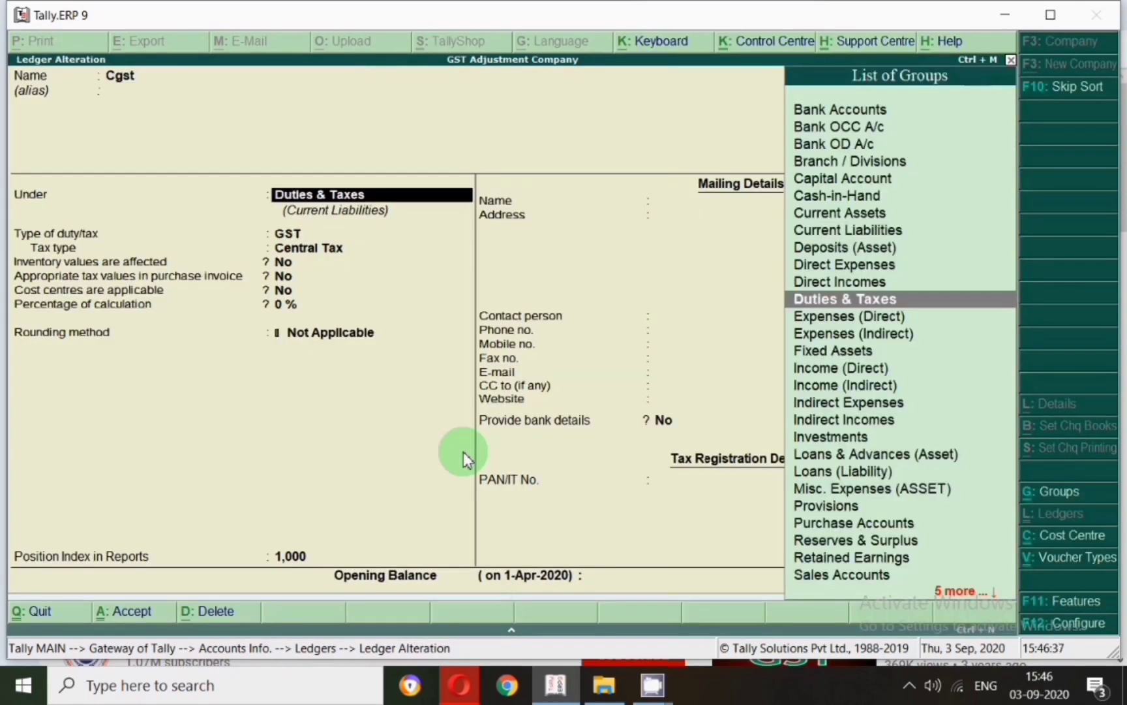
key(Return)
key(Return)
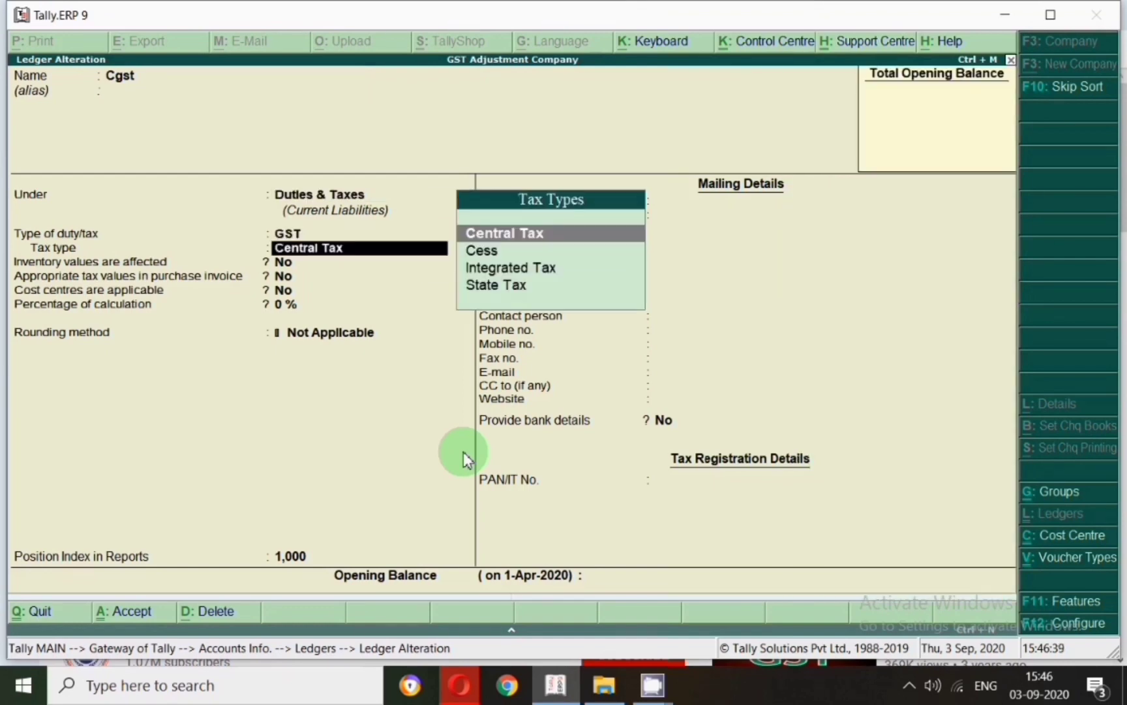
key(Return)
key(Return)
key(Return)
key(Return)
key(Return)
key(Return)
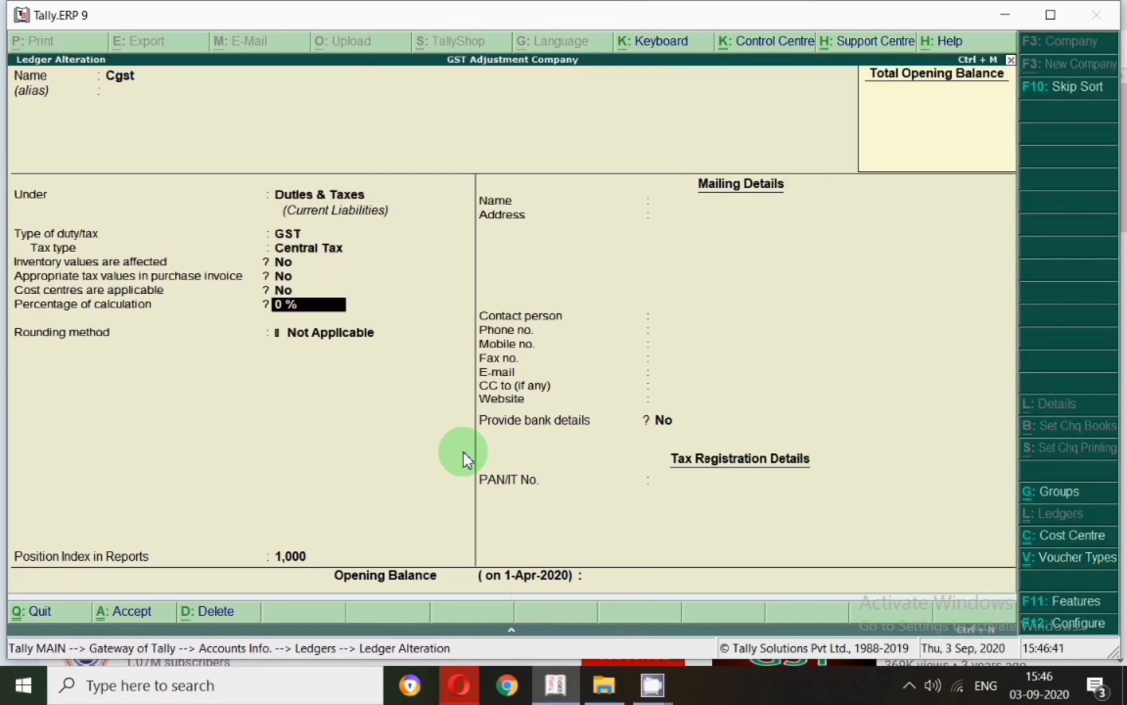
key(Return)
key(Return)
key(Return)
key(Return)
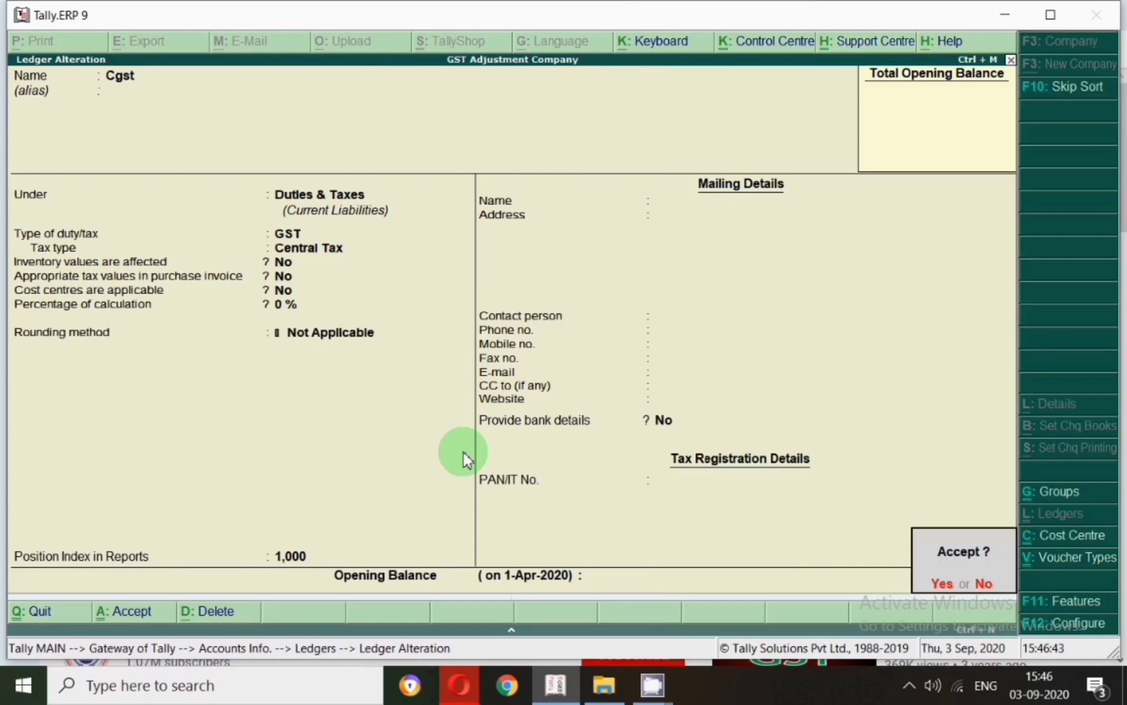
- Open the Sgst ledger for alteration, examine its group, duty type, tax type and calculation settings, and accept it
text(Sgs)
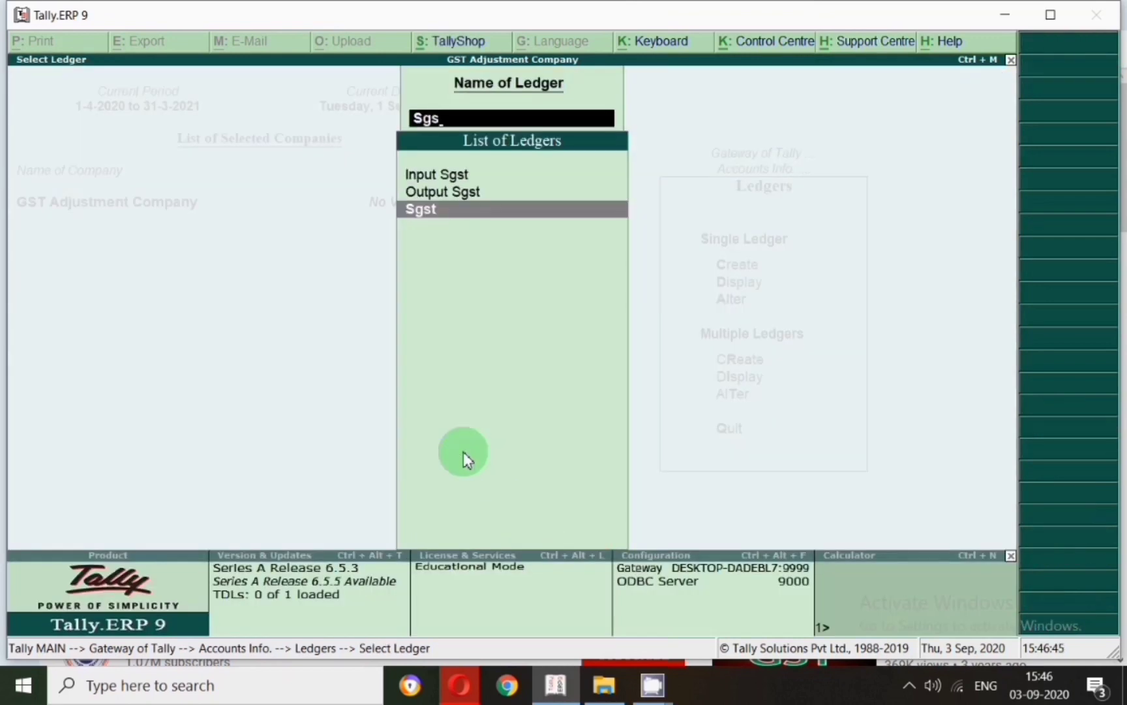
key(Return)
key(Return)
key(Return)
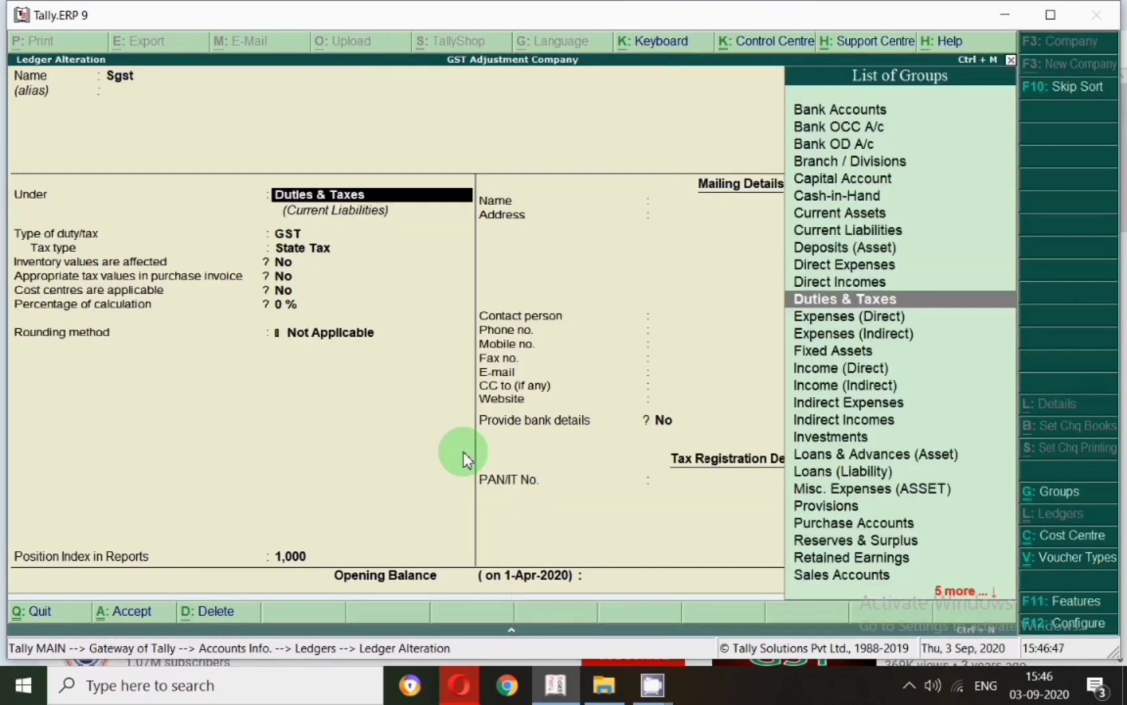
key(Return)
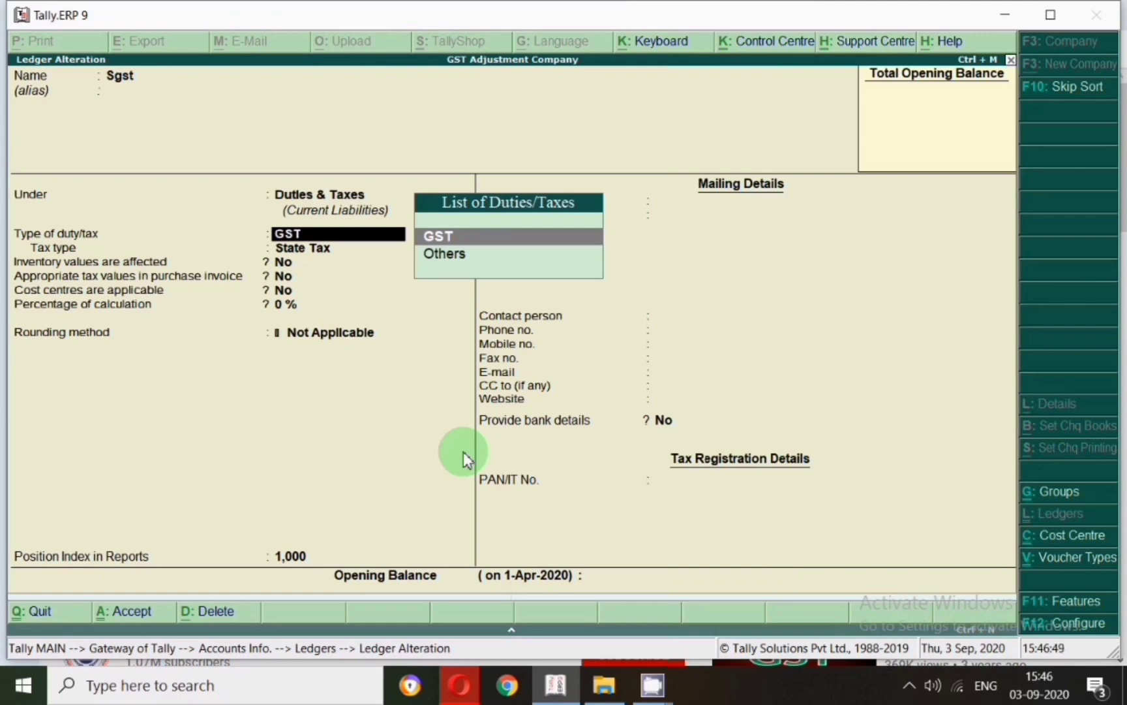
key(Return)
key(Return)
key(Return)
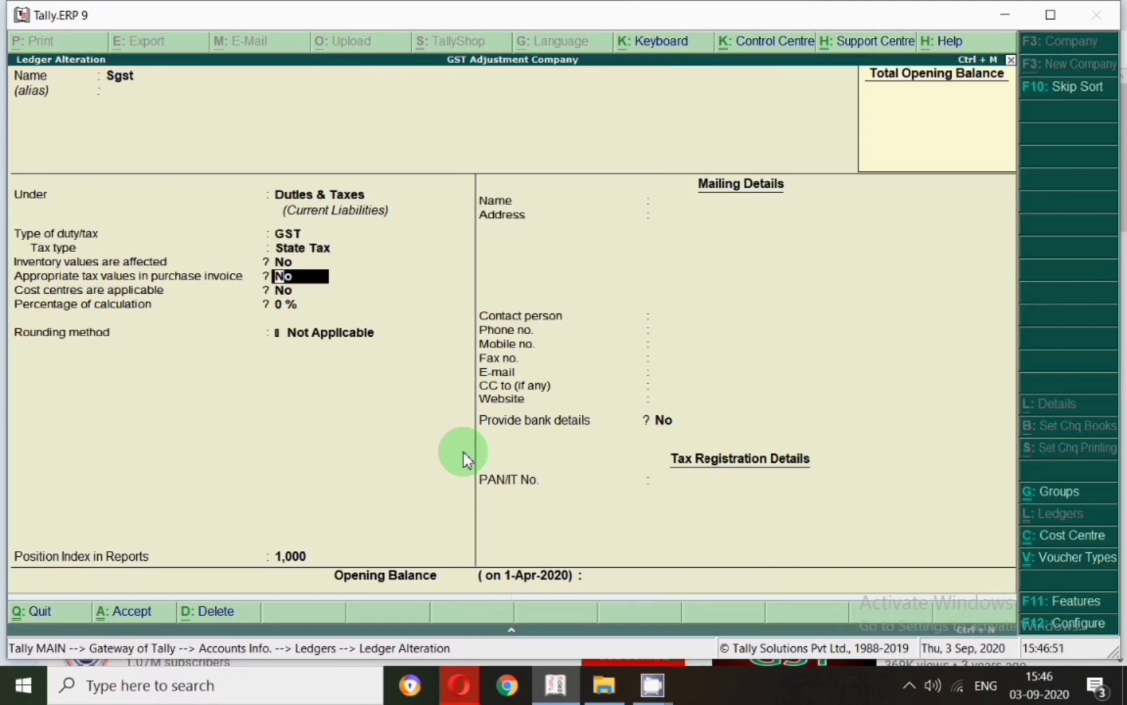
key(Return)
key(Return)
key(Return)
key(Return)
key(Return)
key(Return)
key(Return)
key(Return)
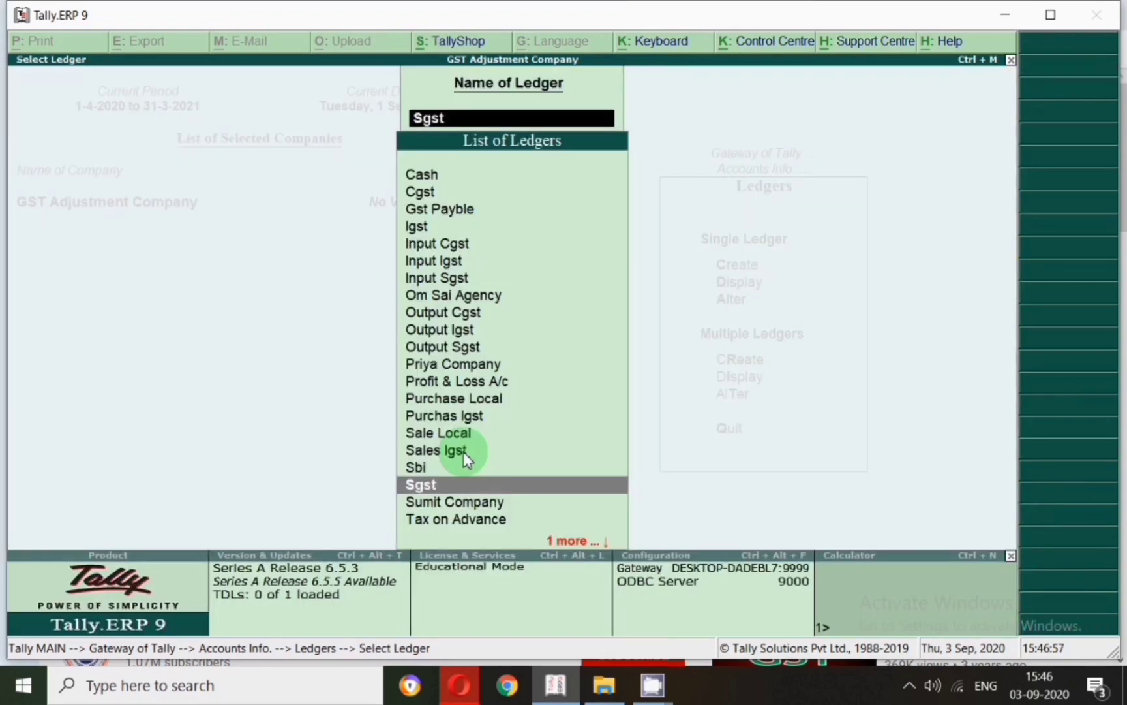
- Review the Sale Local ledger, set its type of ledger to Not Applicable, and save it
text(Sal)
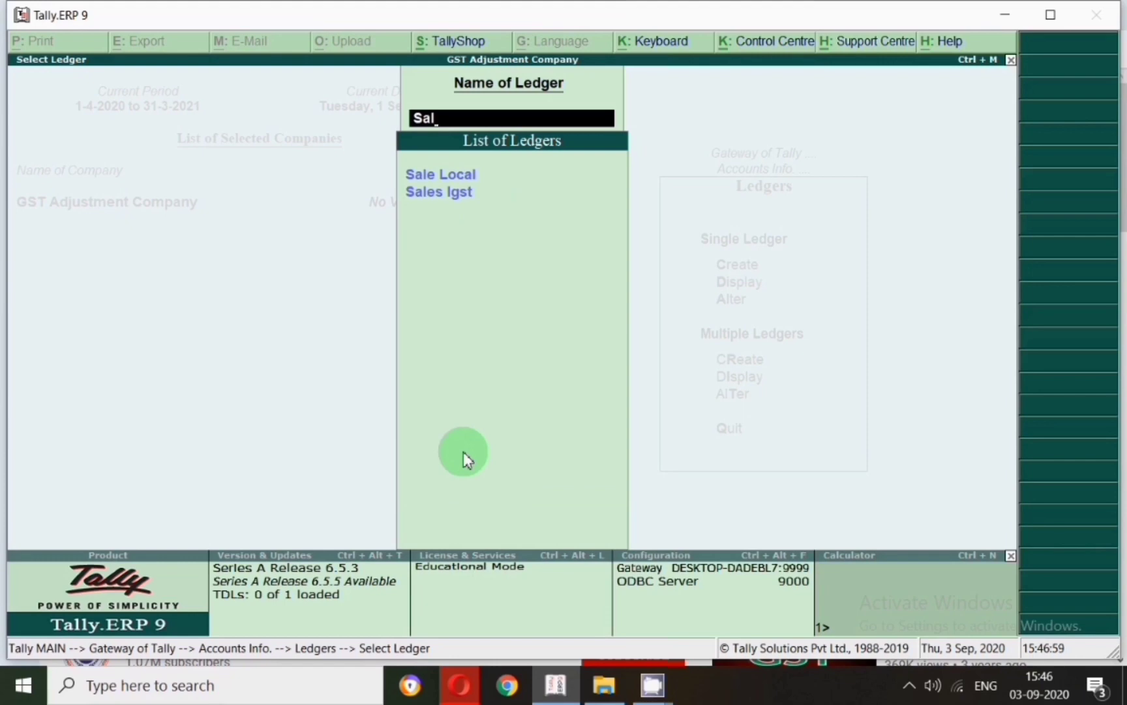
key(Return)
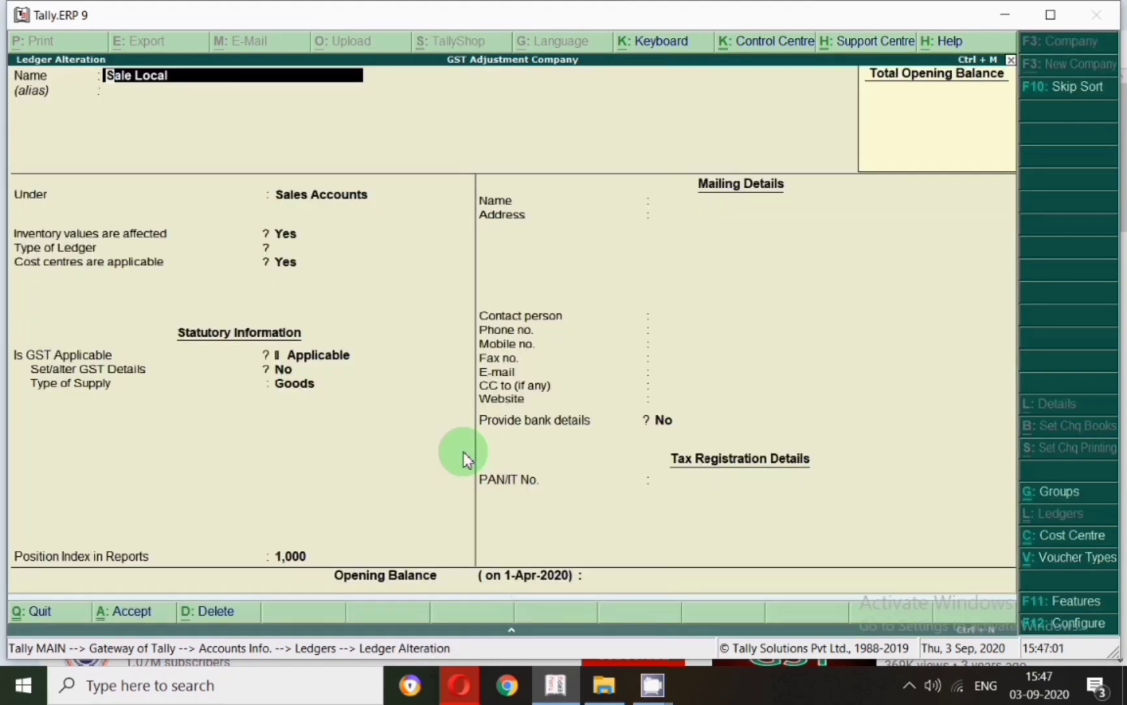
key(Return)
key(Return)
key(Return)
key(Return)
key(Return)
key(Return)
key(Return)
key(Return)
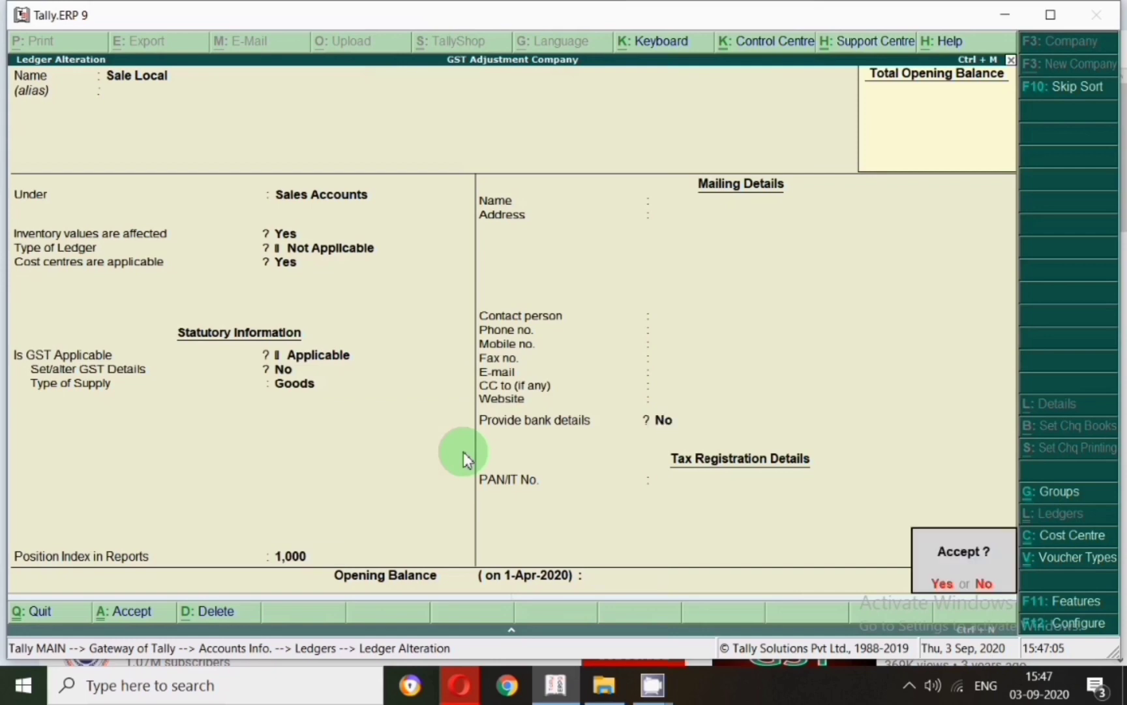
key(Return)
- Review the Tax on Advance ledger's group, statutory and mailing details, accept it, and return to the Gateway of Tally
text(Ta)
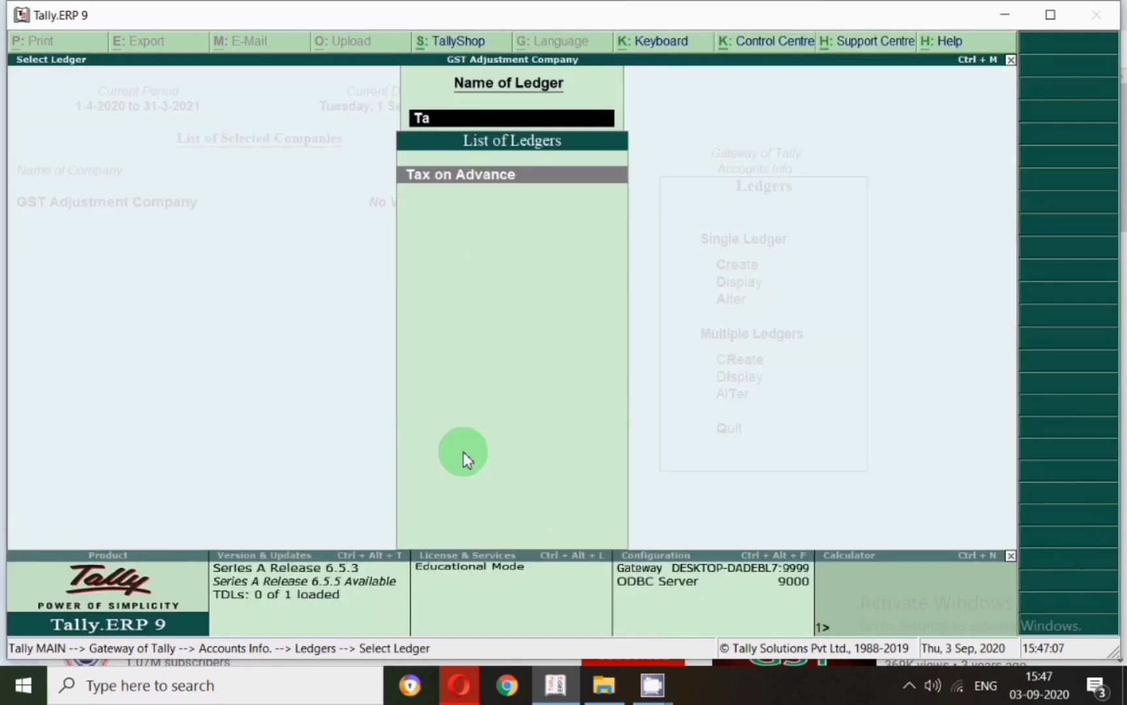
key(Return)
key(Return)
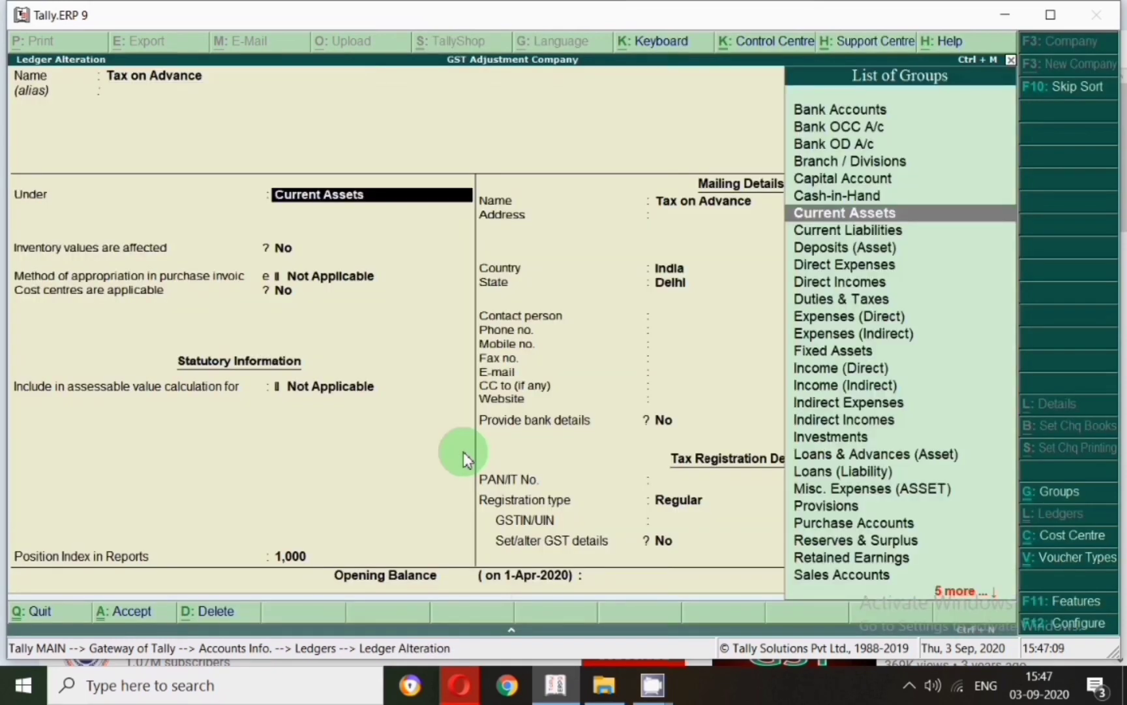
key(Return)
key(Return)
key(Return)
key(Return)
key(Return)
key(Return)
key(Return)
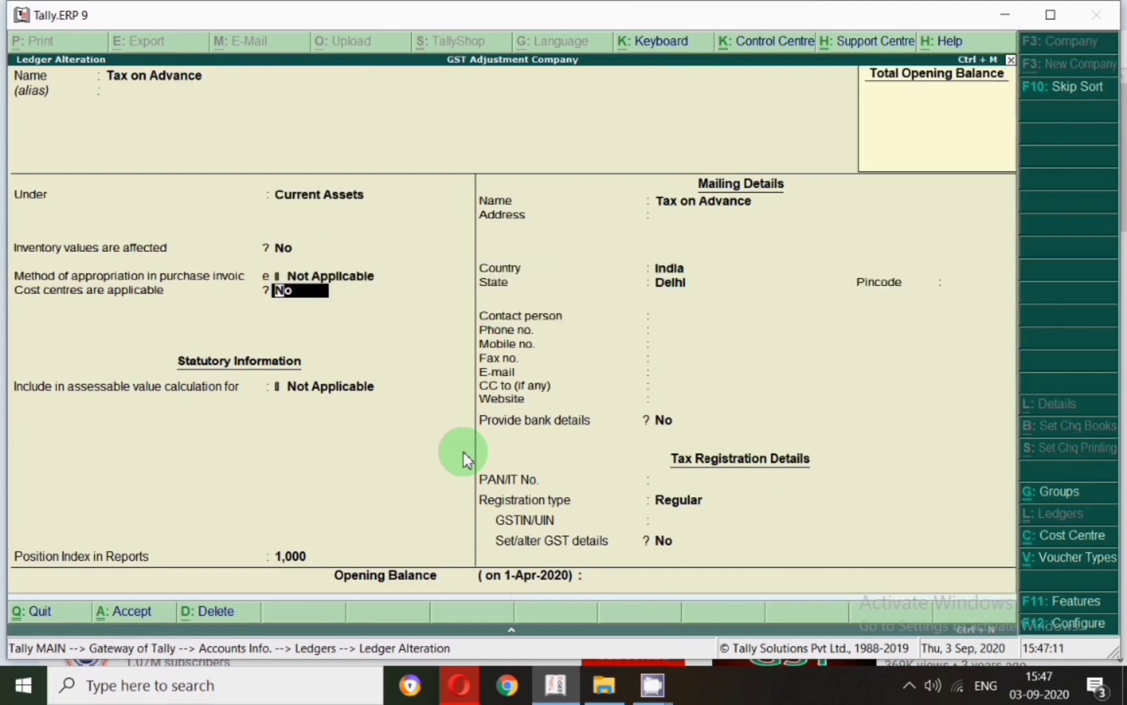
key(Return)
key(Return)
key(Return)
key(Return)
key(Return)
key(Return)
key(Return)
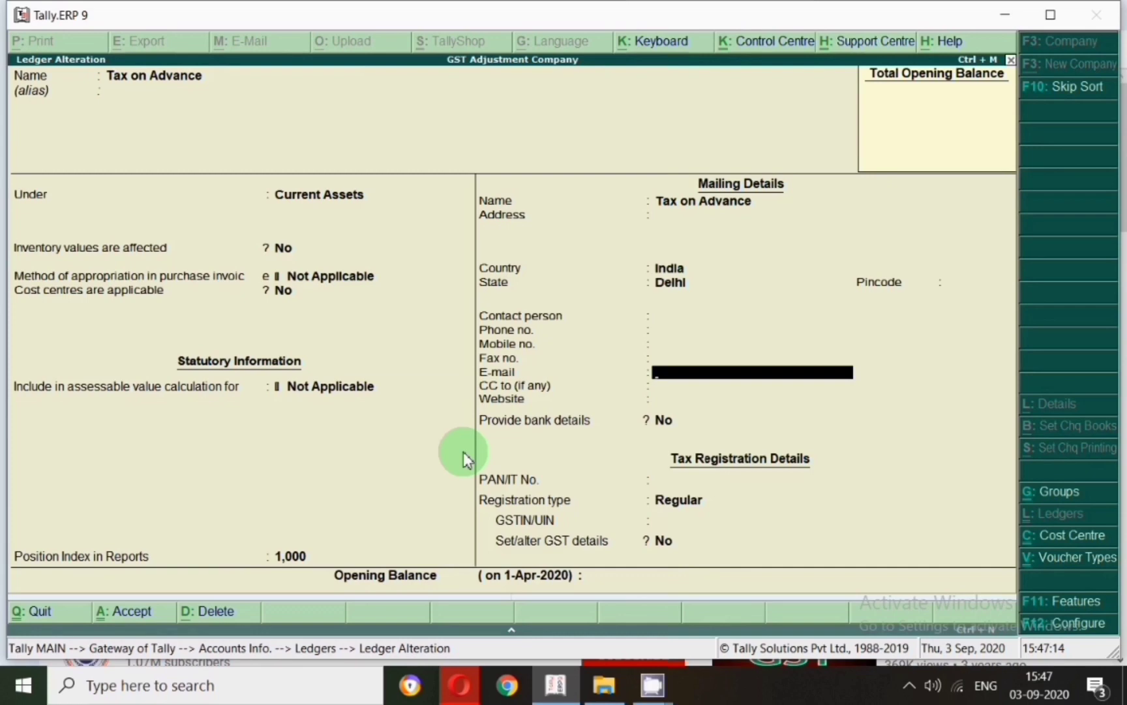
key(ctrl+a)
key(Escape)
key(Escape)
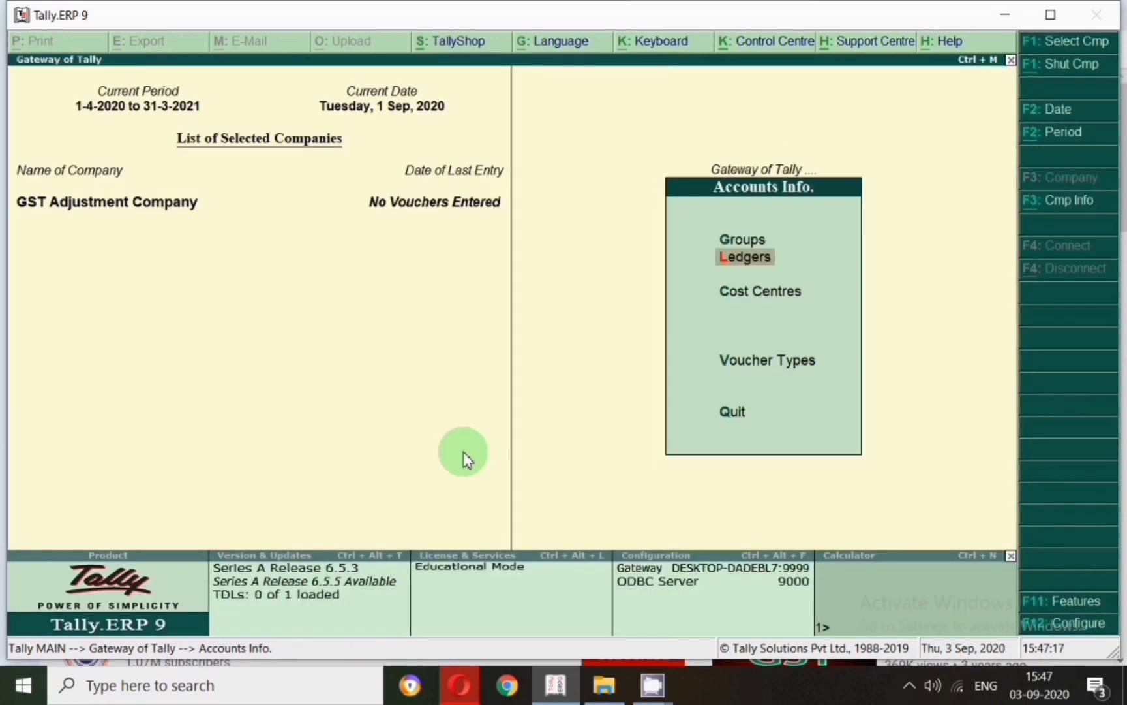
key(Escape)
- Start a receipt voucher and set its date to 1-Sep-2020
key(v)
key(F6)
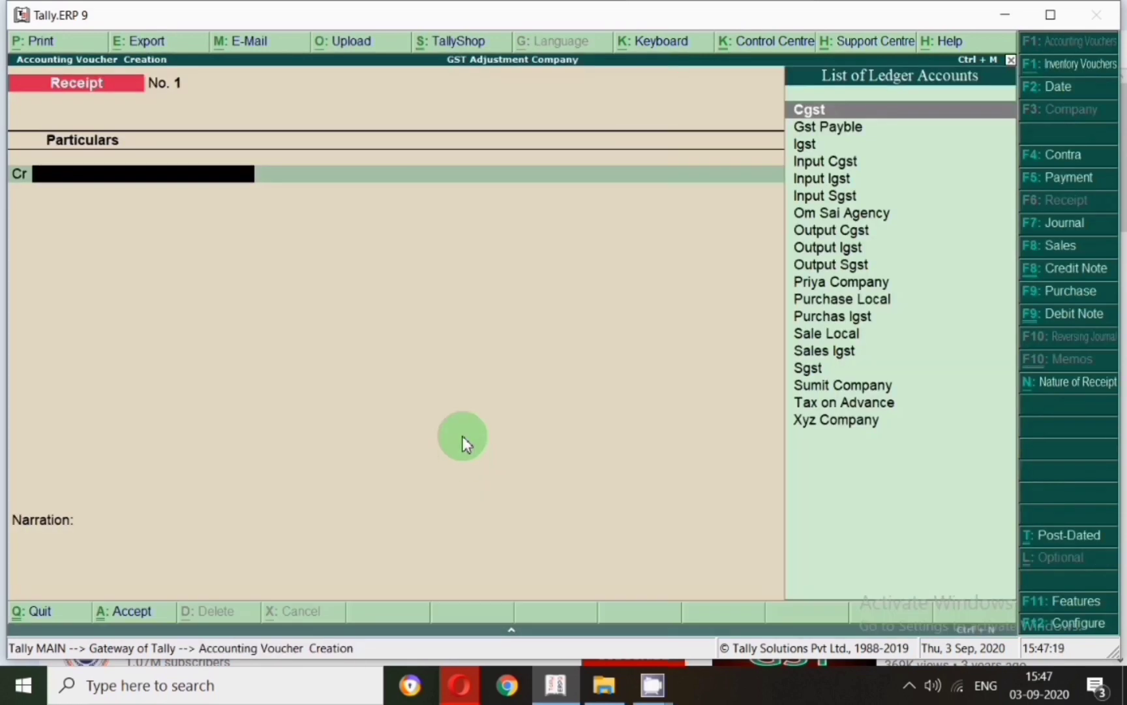
key(F2)
text(1-9)
key(Return)
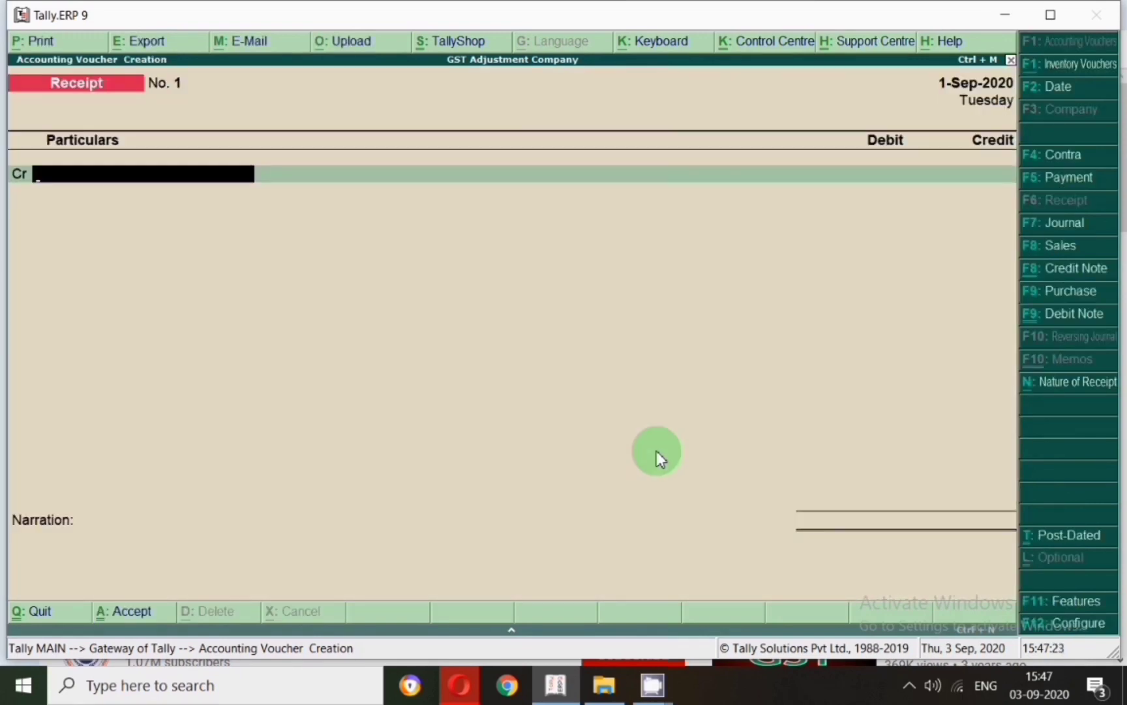
- Set the receipt voucher's nature of receipt to Advance Receipt
click(1071, 391)
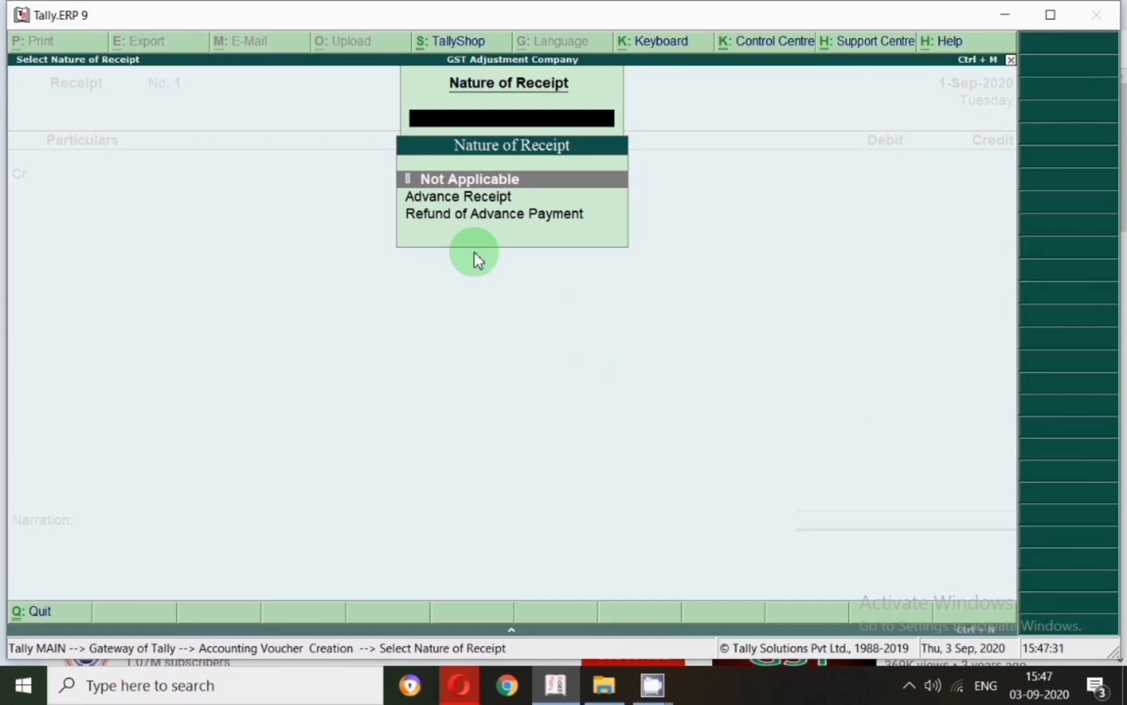
click(436, 202)
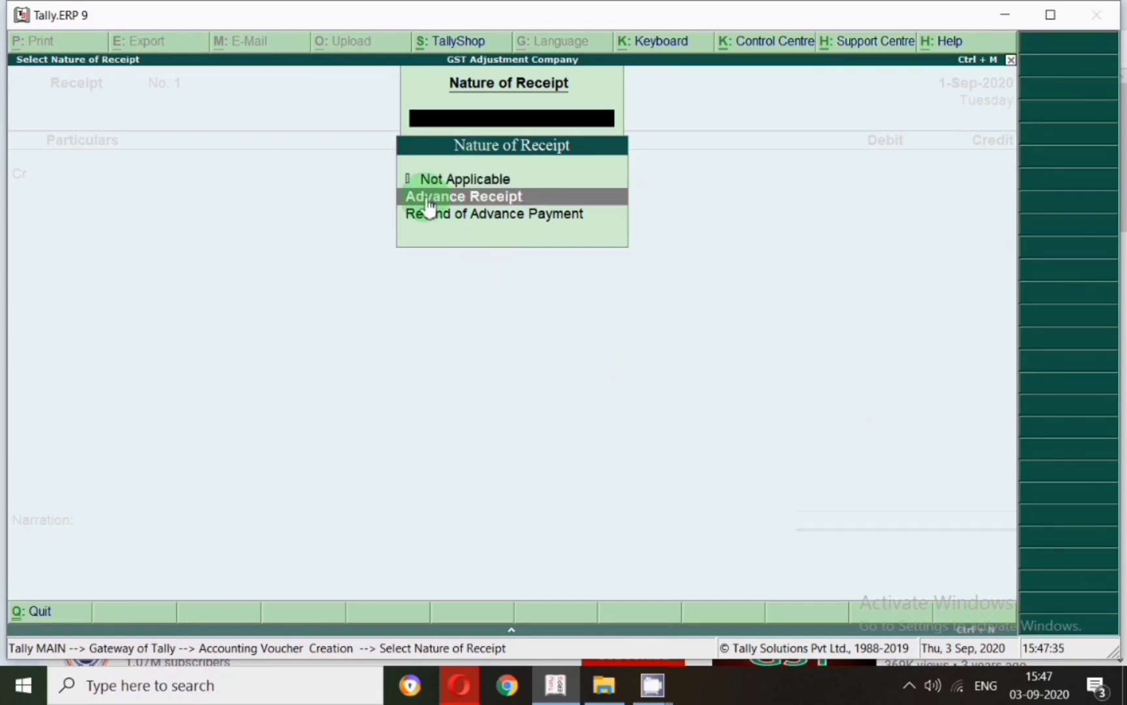
click(428, 205)
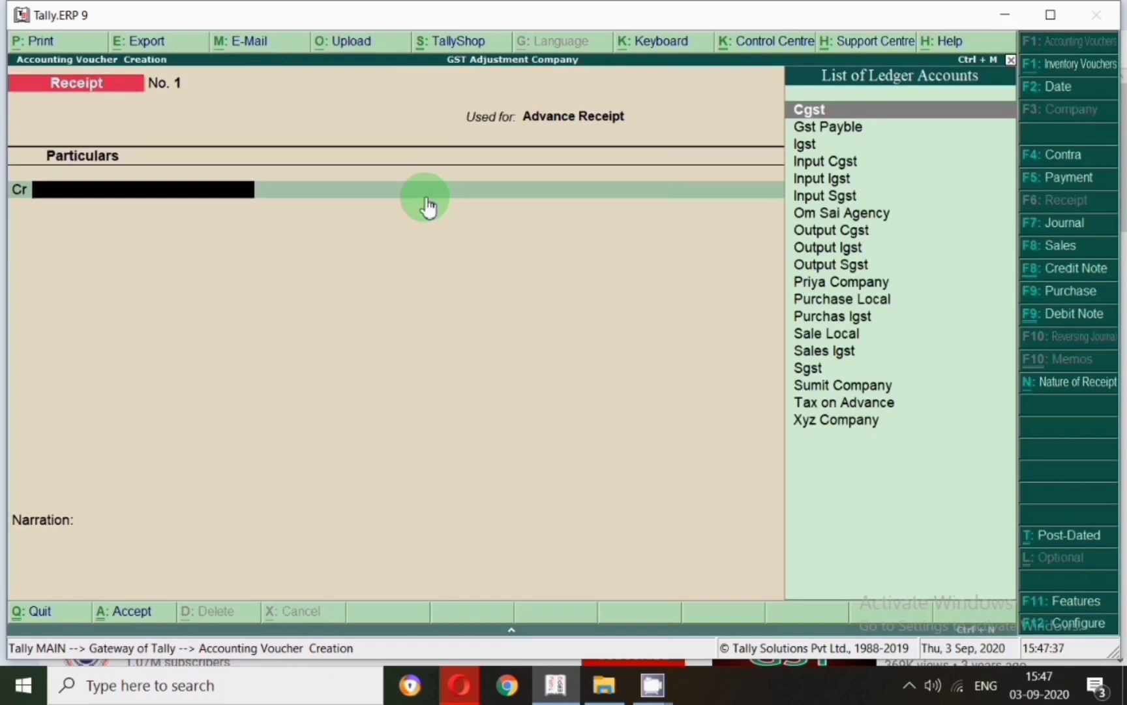
- Credit Om Sai Agency in the receipt and list ledgers instead of stock items for the advance receipt details
text(Omsa)
key(Return)
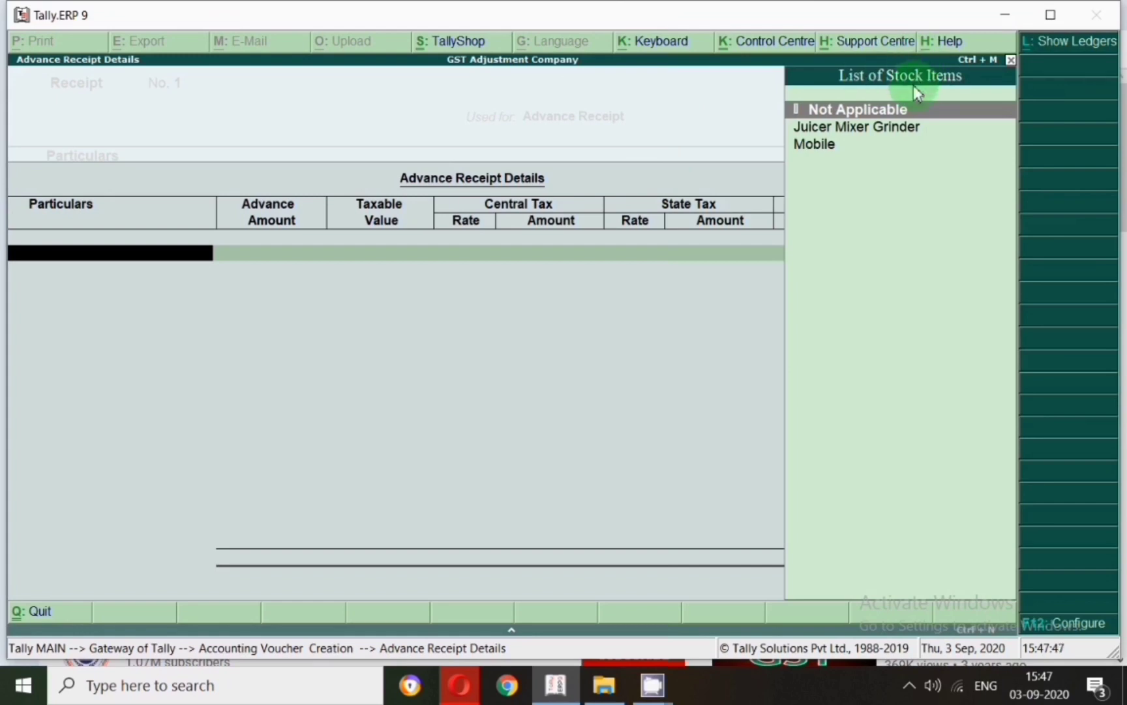
click(812, 145)
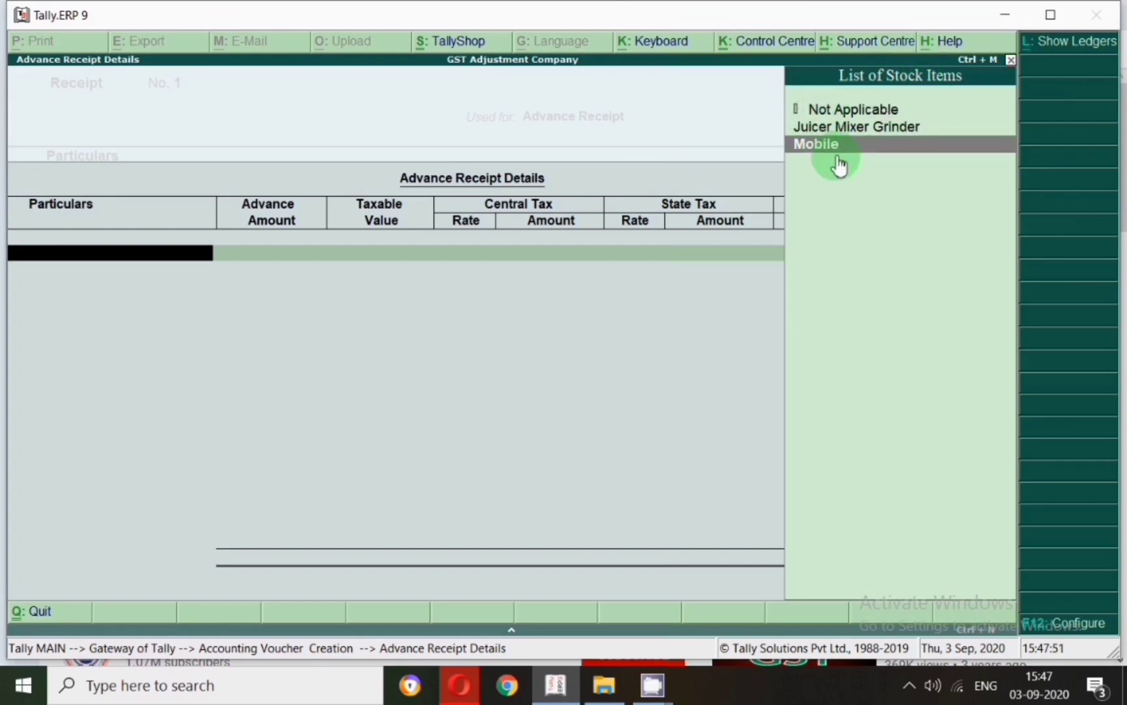
click(1063, 46)
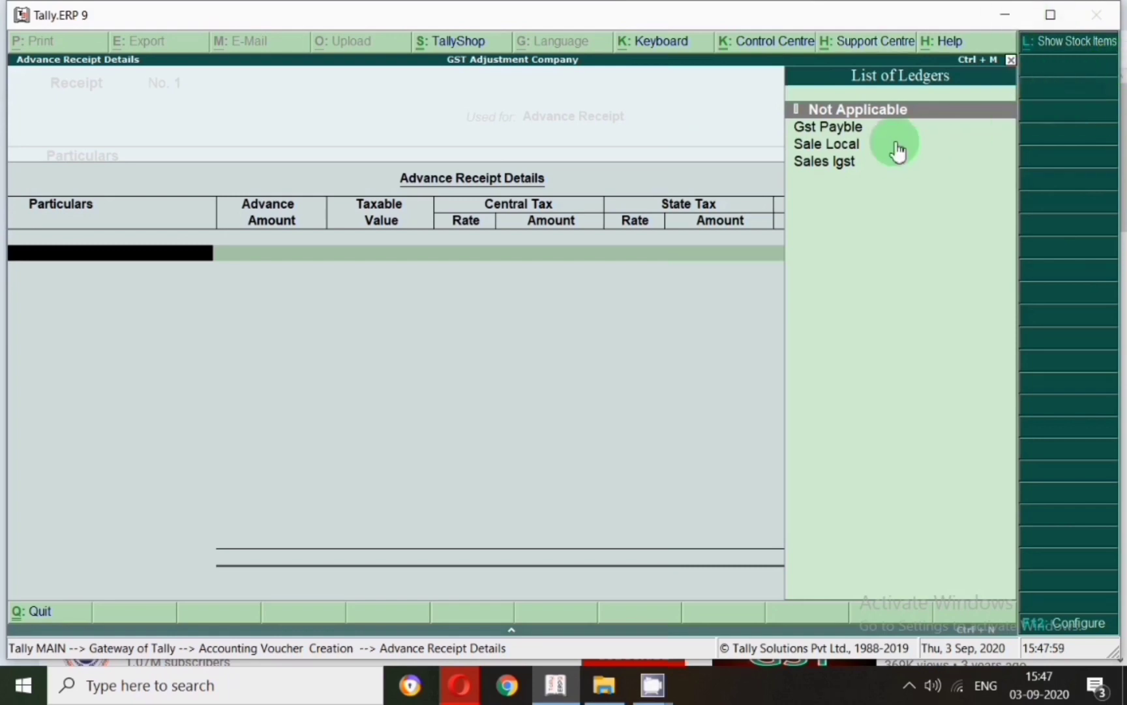
- Create a new ledger named Manpawar Service under the Indirect Incomes group from the advance receipt details
key(alt+c)
text(Manp)
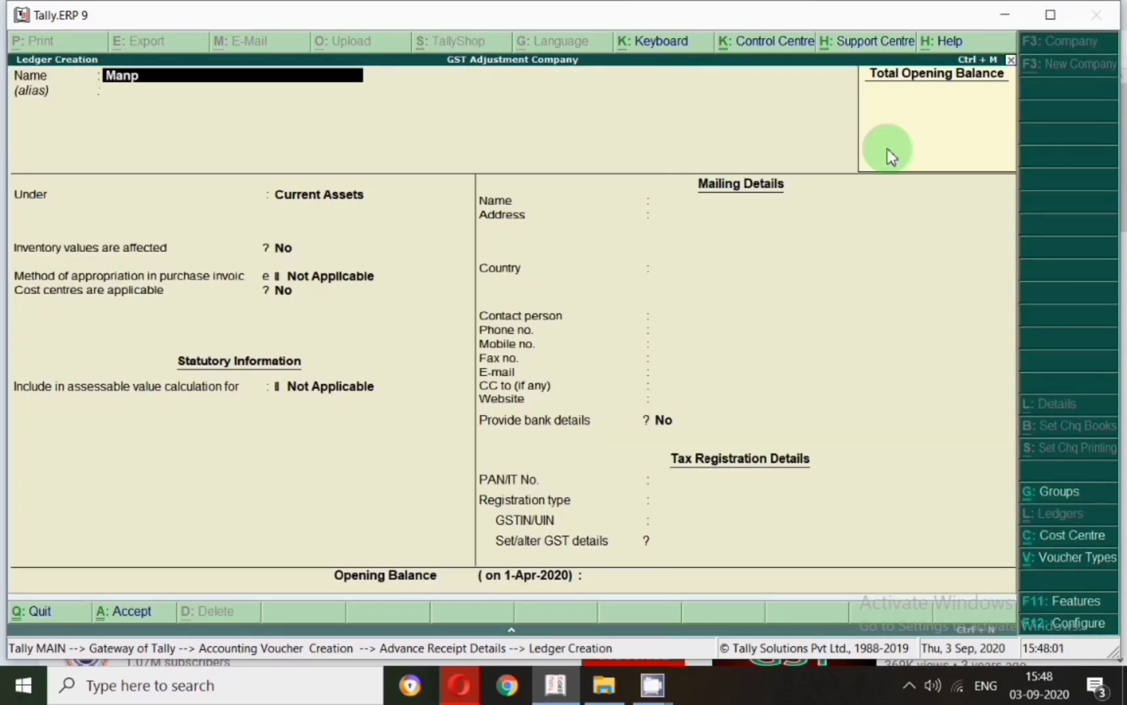
text(awar Service)
key(Return)
key(Return)
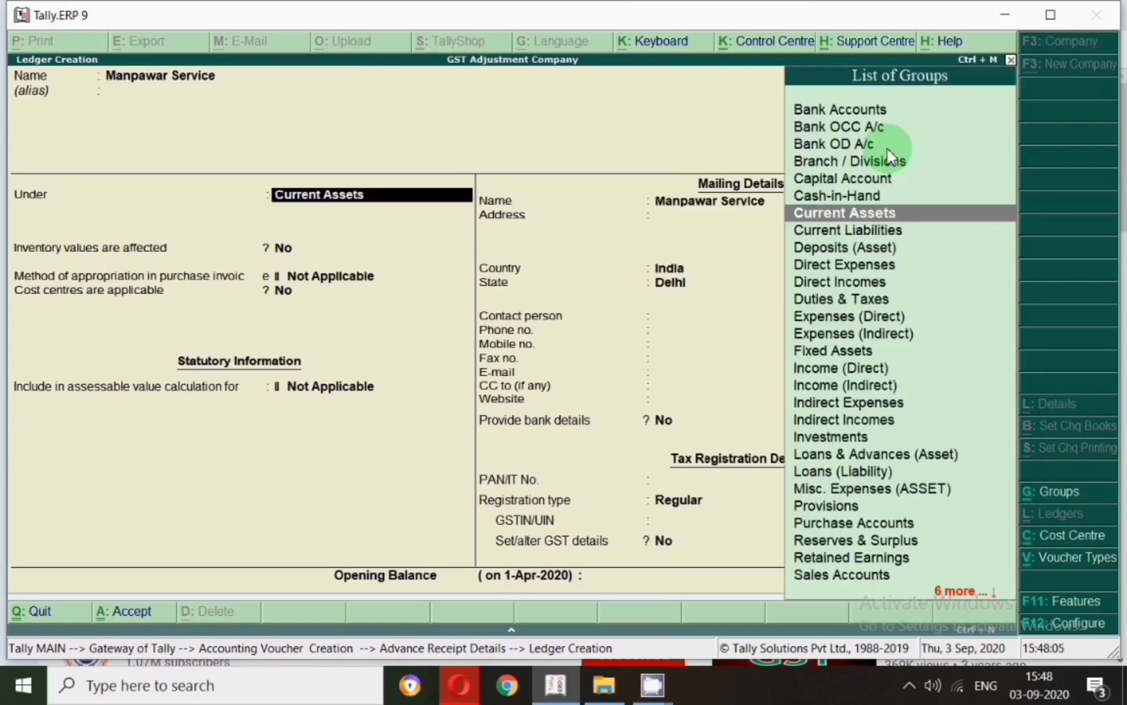
text(Ind)
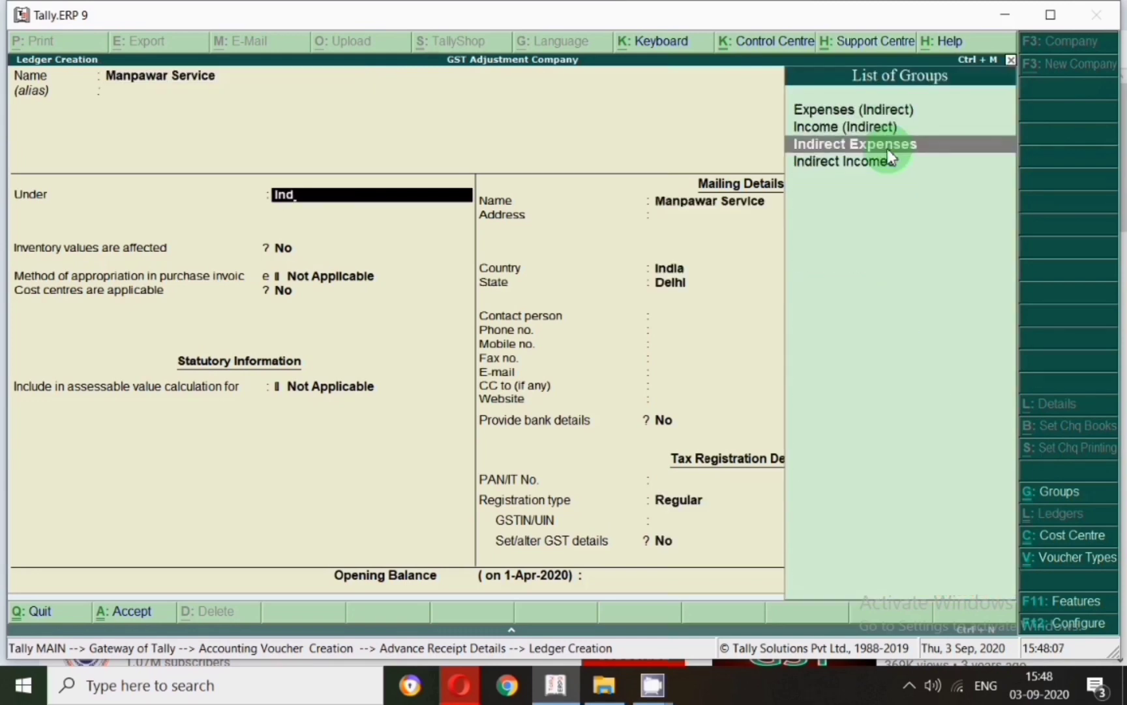
key(Down)
key(Return)
- Set GST as Applicable for the Manpawar Service ledger and choose to set its GST details
key(Return)
key(Return)
key(Return)
key(Return)
text(y)
key(Return)
key(Return)
key(Return)
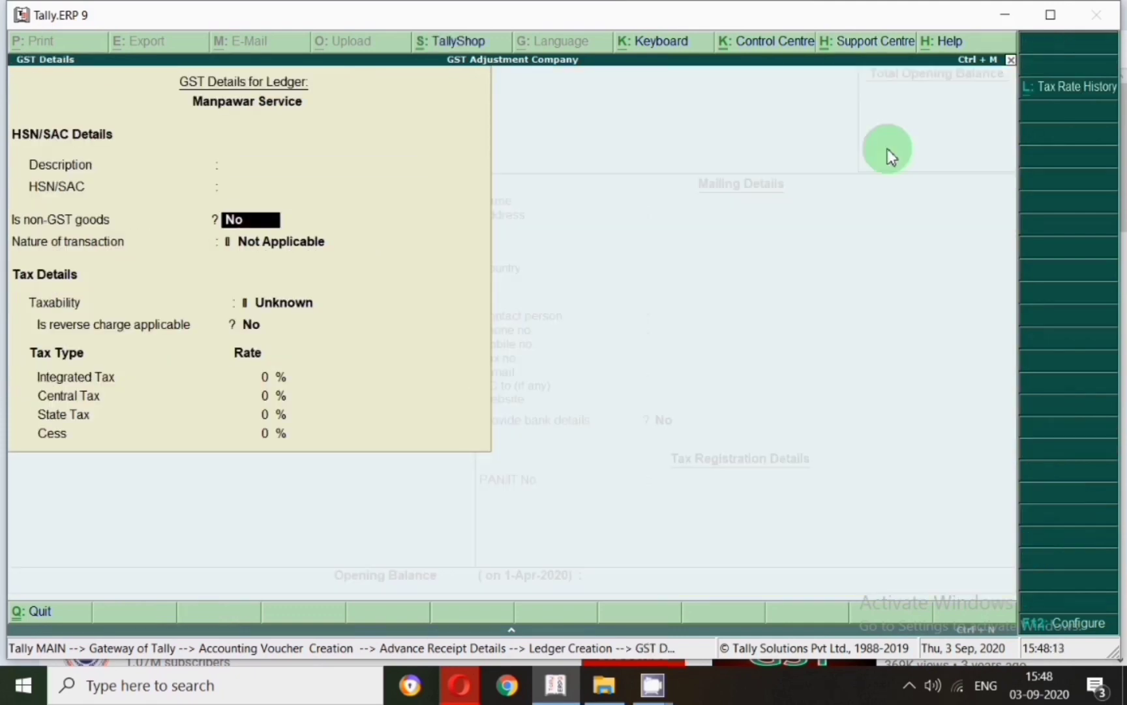
- Keep Manpawar Service as a GST item and set its nature of transaction to Sales Taxable
key(Return)
key(Down)
key(Down)
key(Down)
key(Down)
key(Down)
key(Down)
key(Down)
key(Down)
key(Down)
key(Down)
key(Down)
key(Down)
key(Down)
key(Down)
key(Down)
key(Down)
key(Down)
key(Down)
key(Down)
key(Down)
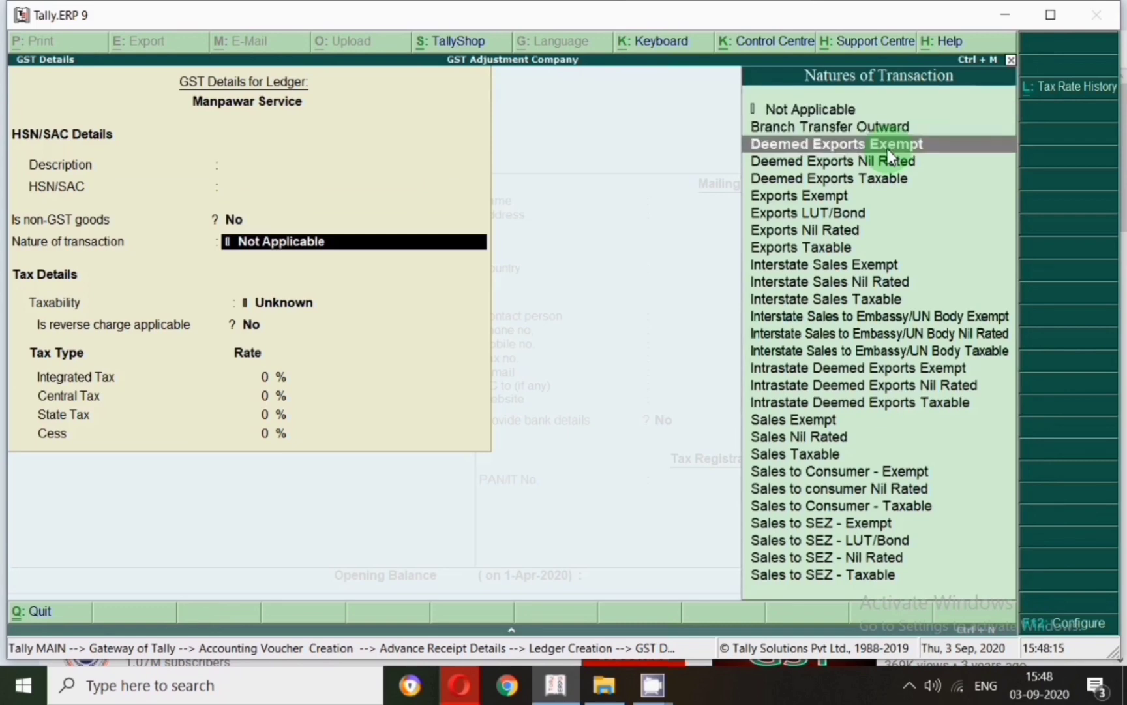
key(Return)
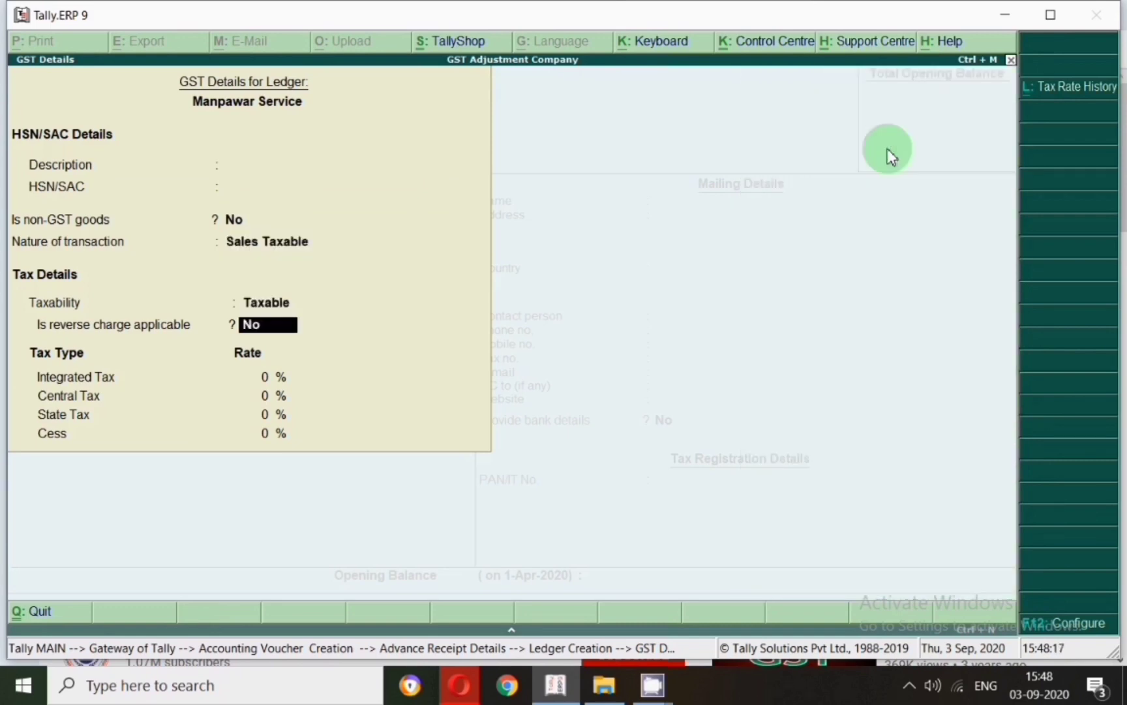
- Set the ledger's integrated tax rate to 18% without reverse charge and accept the GST details
key(Return)
text(18)
key(Return)
key(Return)
key(Return)
key(Return)
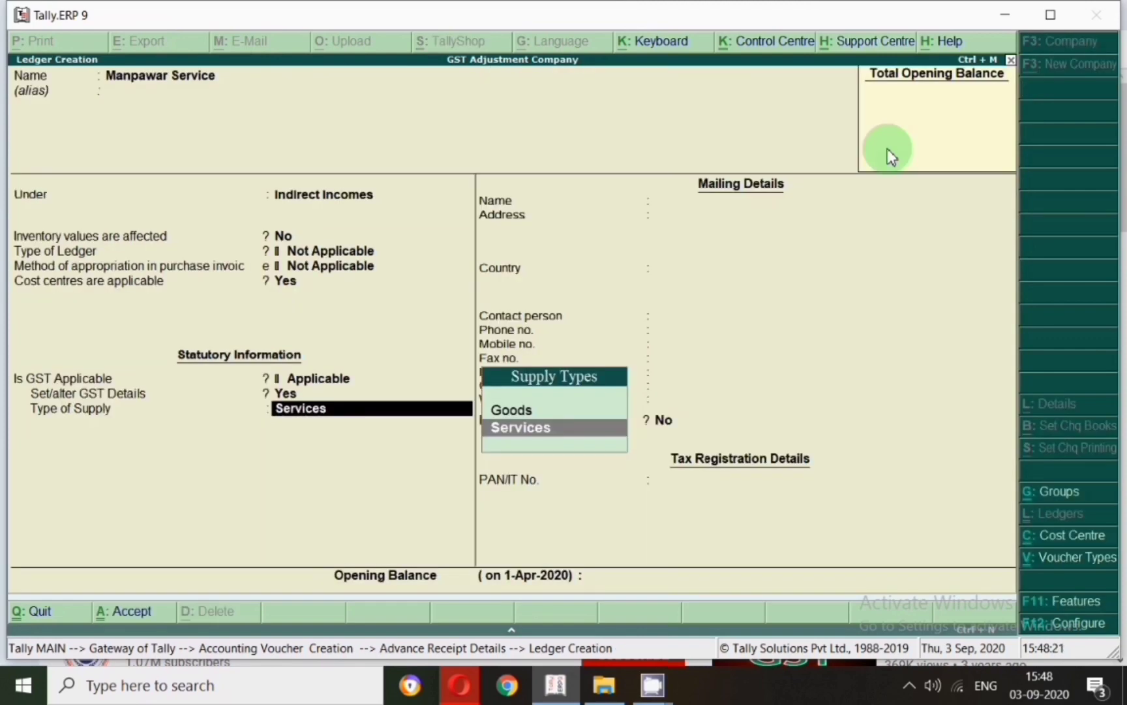
- Save the ledger with Services as its type of supply and enter an advance amount of 118000 for it
key(Return)
key(Return)
key(Return)
key(Return)
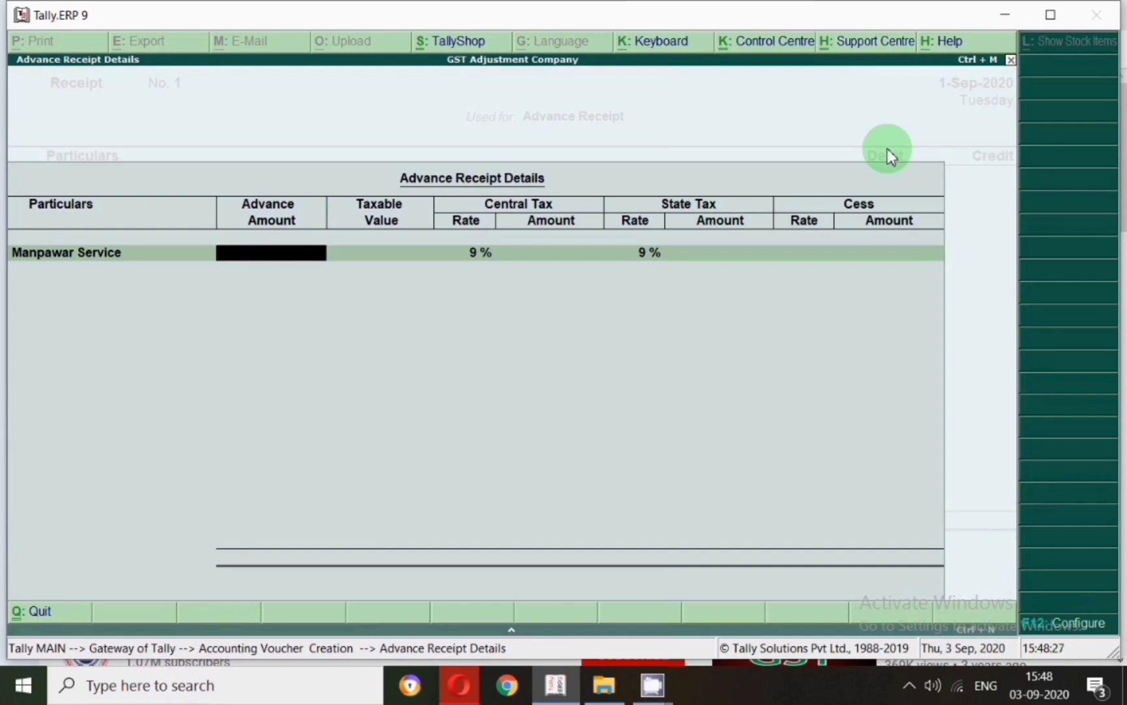
text(118000)
key(Return)
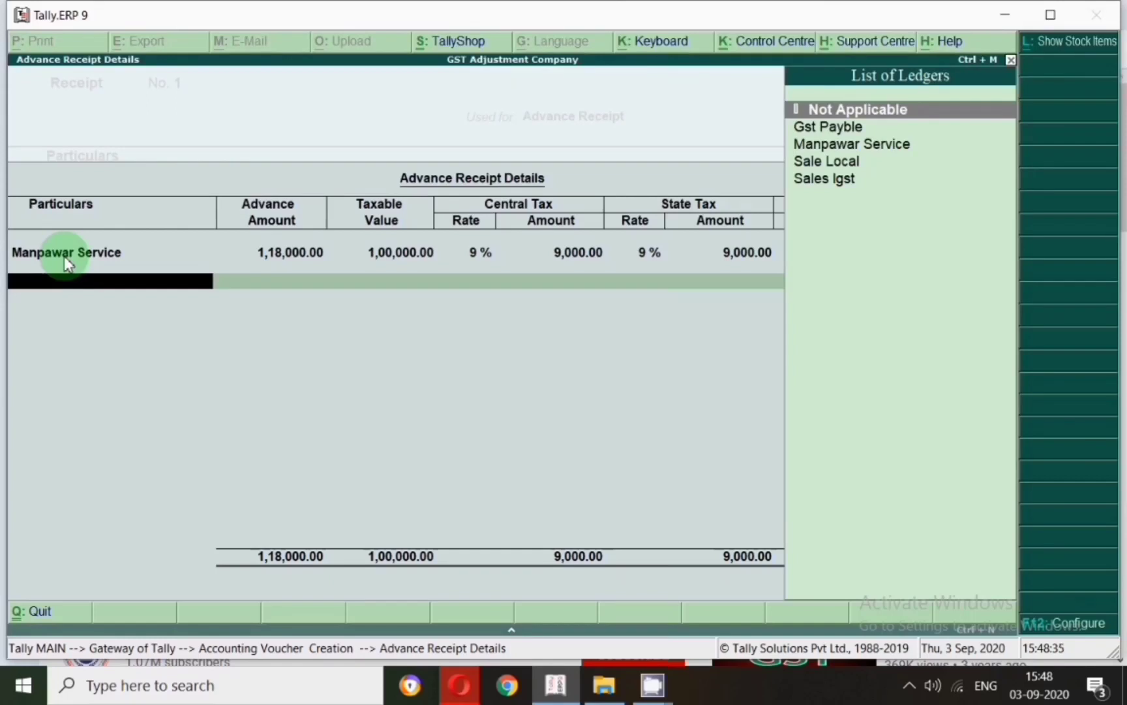
- Replace Manpawar Service with the stock item Juicer Mixer Grinder on the advance line and finish the advance receipt details
key(BackSpace)
key(BackSpace)
key(BackSpace)
text(i)
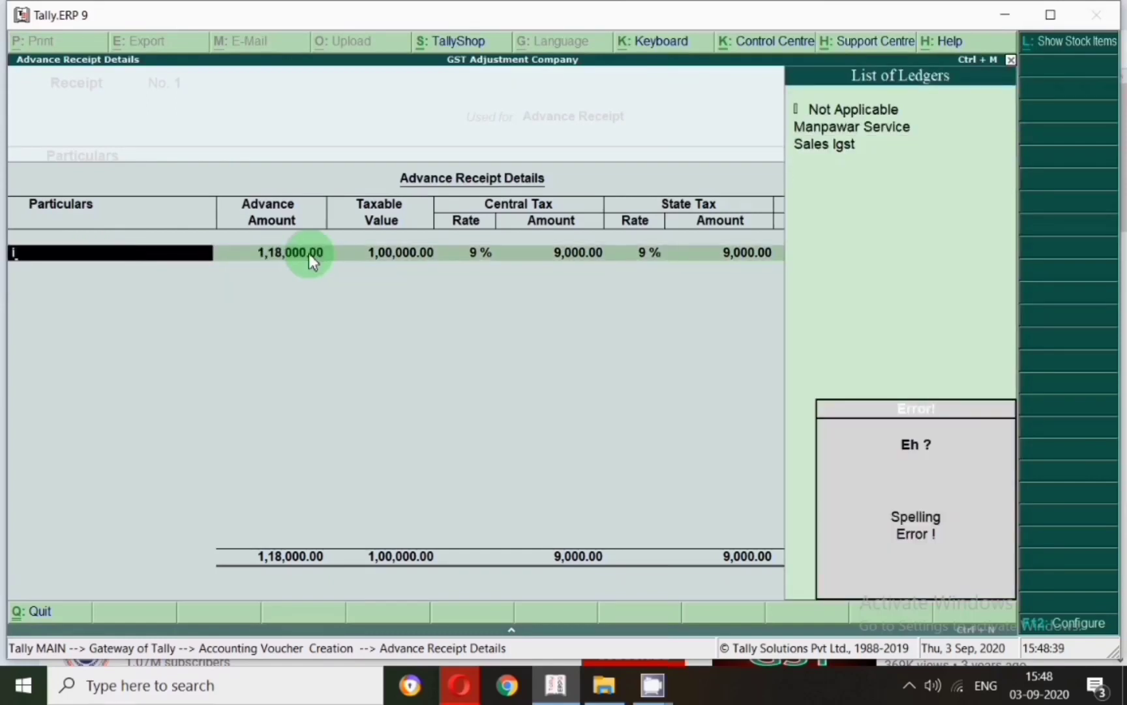
click(1071, 44)
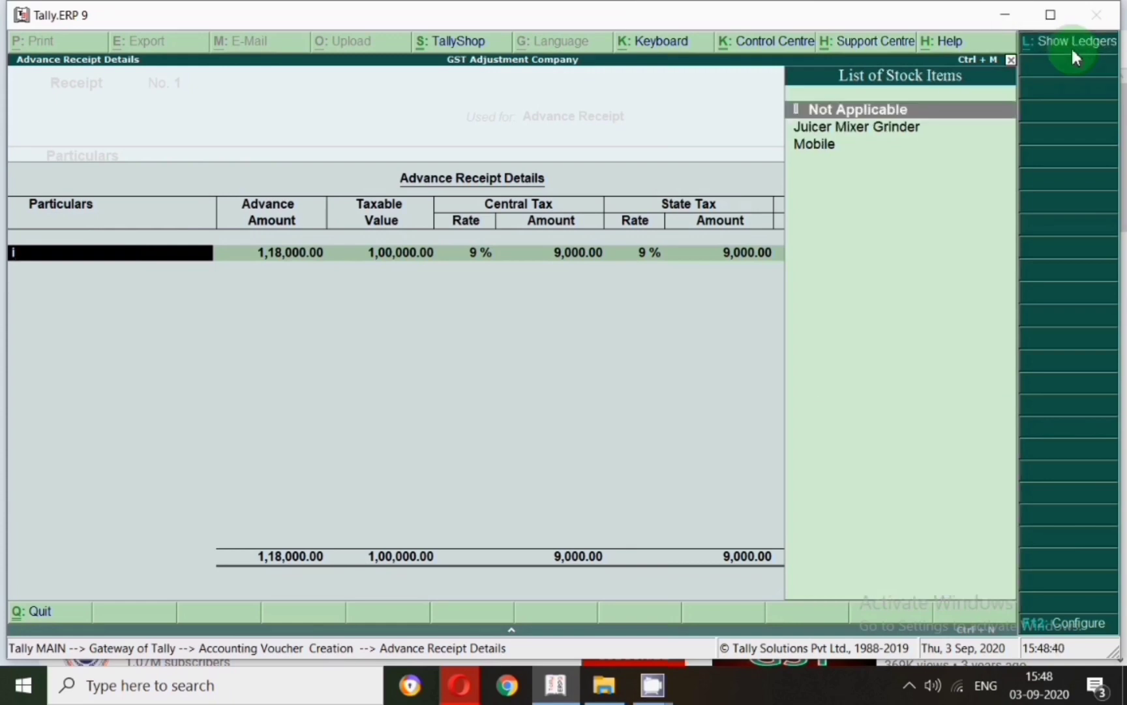
click(818, 134)
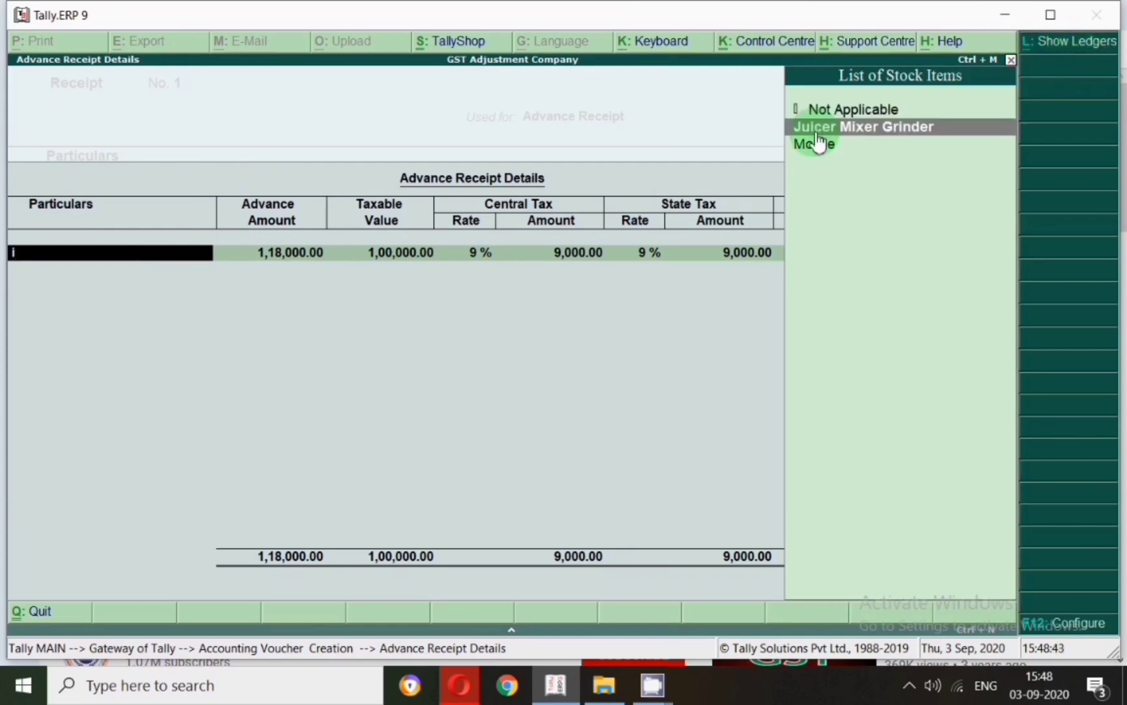
key(Return)
key(Return)
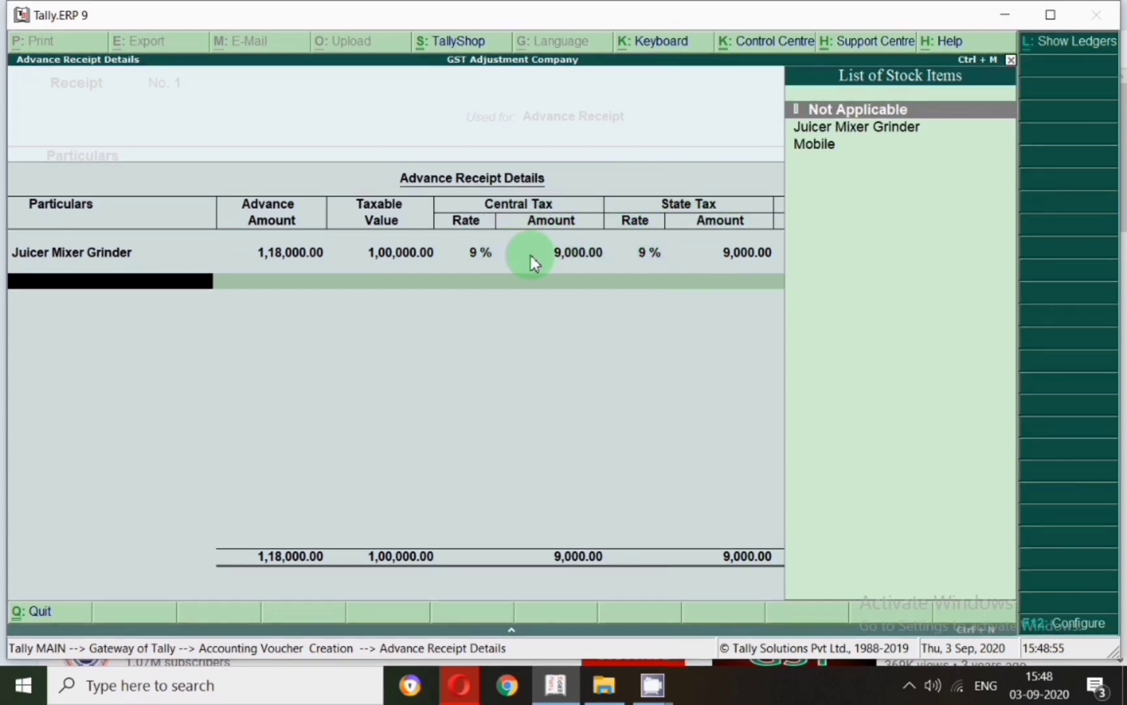
key(Return)
key(Return)
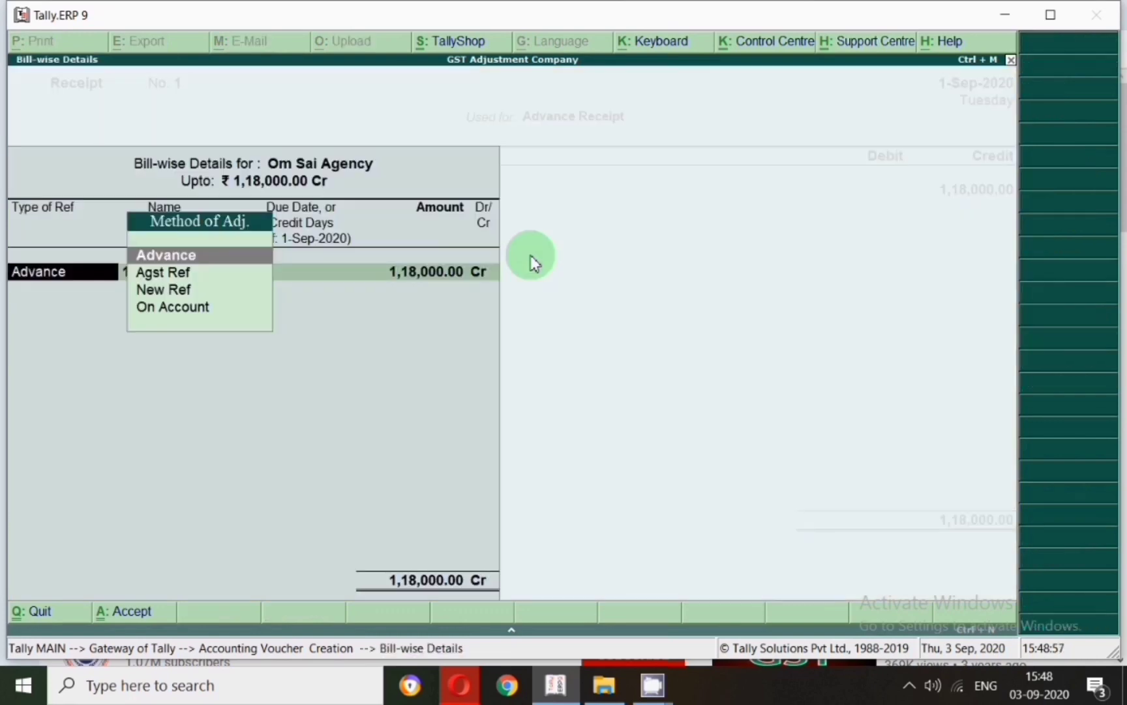
- Allocate the full receipt amount from Om Sai Agency to Advance reference 1 in the bill-wise details
key(Return)
key(Return)
key(Return)
key(Return)
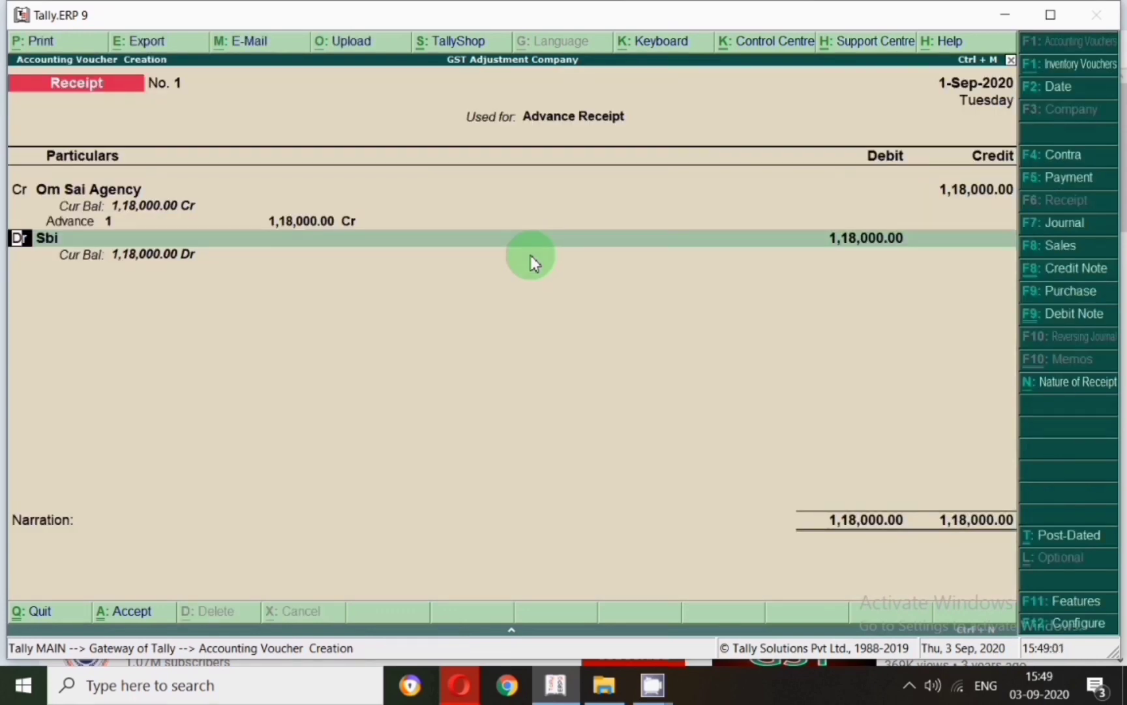
- Debit Sbi by Cheque/DD with the bank as Not Applicable, save the receipt voucher and leave voucher entry
key(Return)
key(Return)
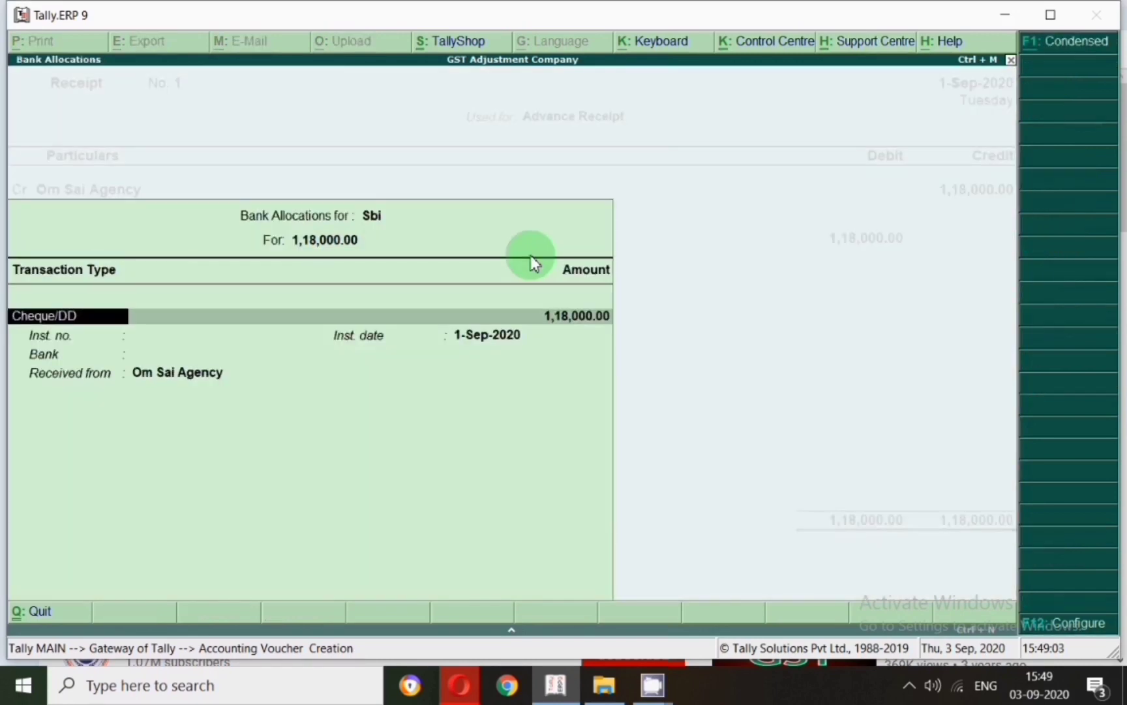
key(Return)
key(Return)
key(Return)
key(Return)
key(Return)
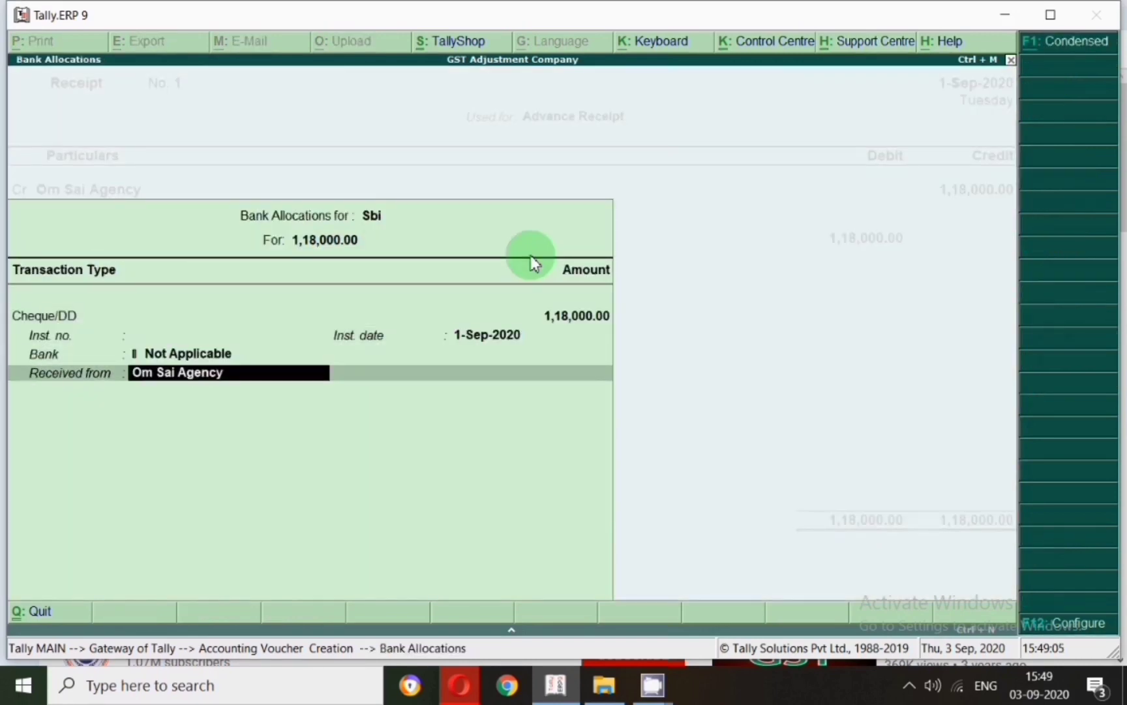
key(Return)
key(Return)
key(Return)
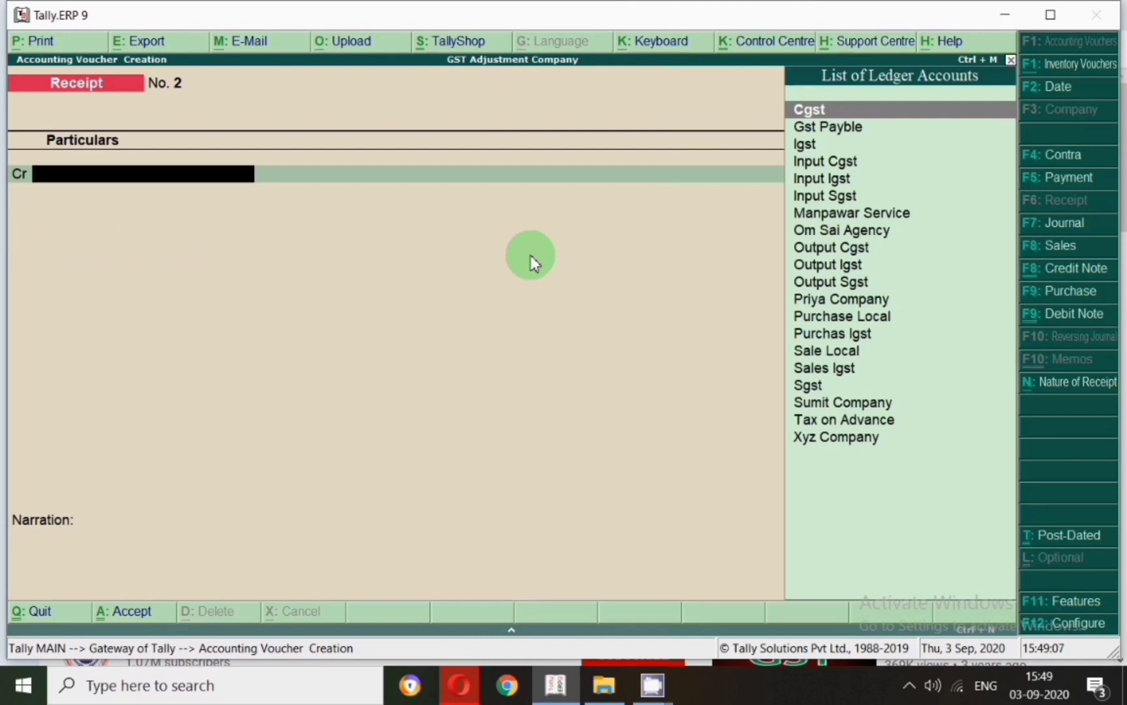
key(Escape)
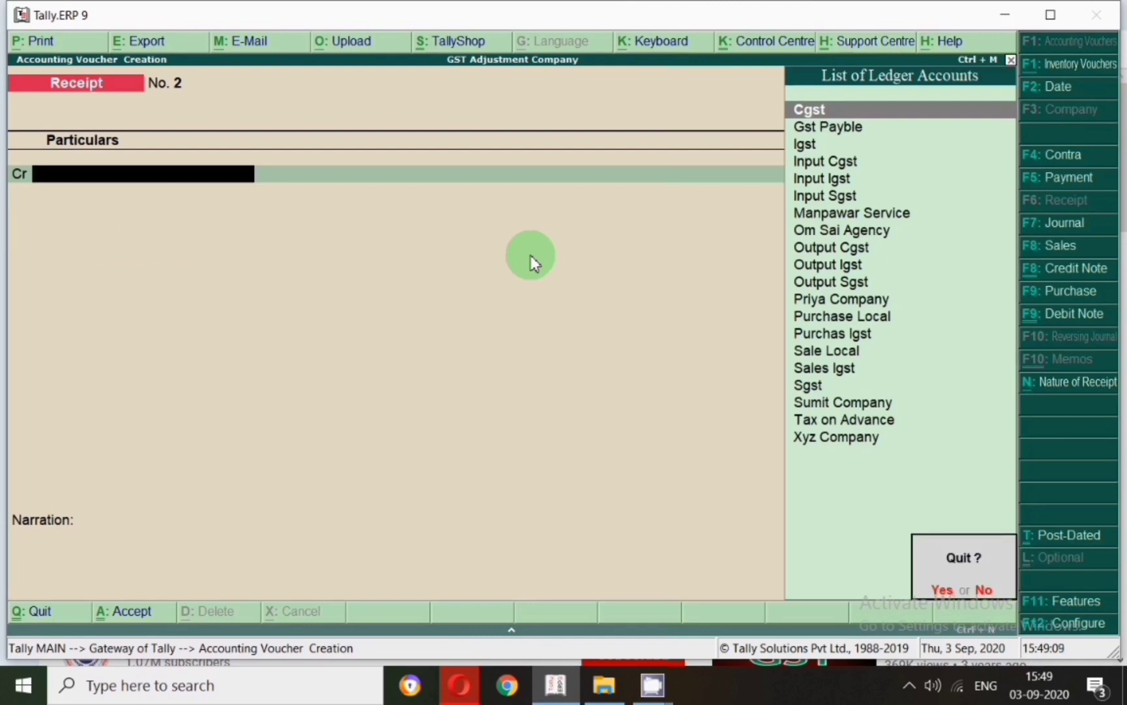
key(Return)
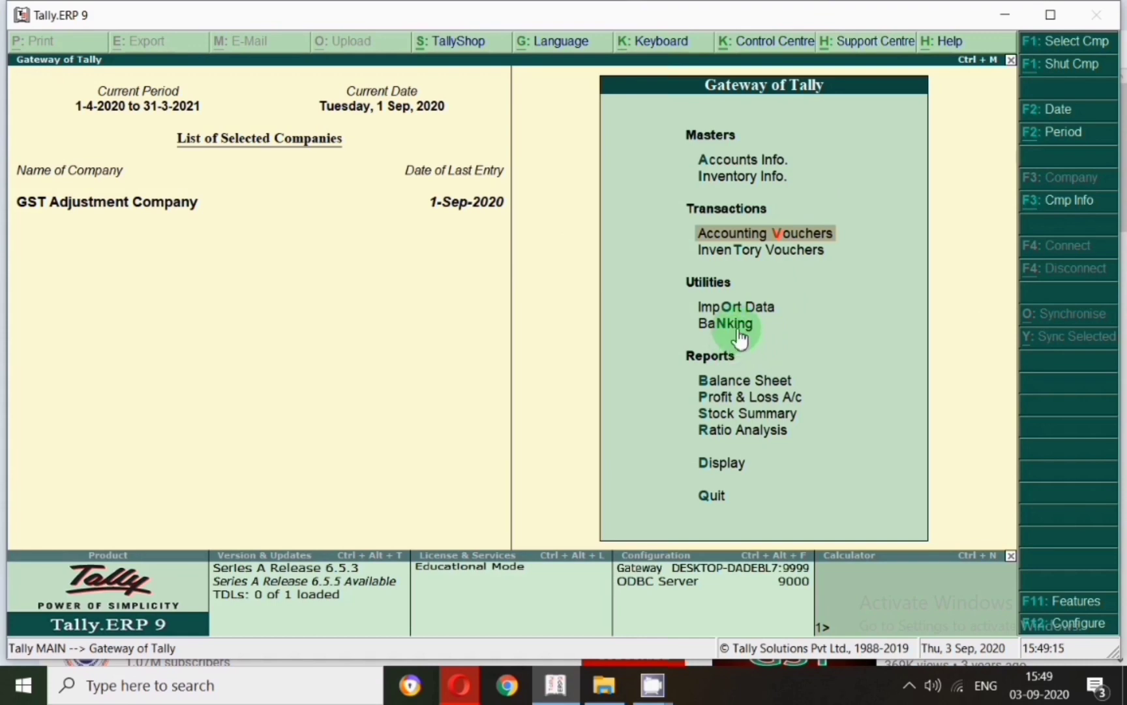
- Open the GSTR-1 report from the statutory GST reports
key(d)
key(u)
key(g)
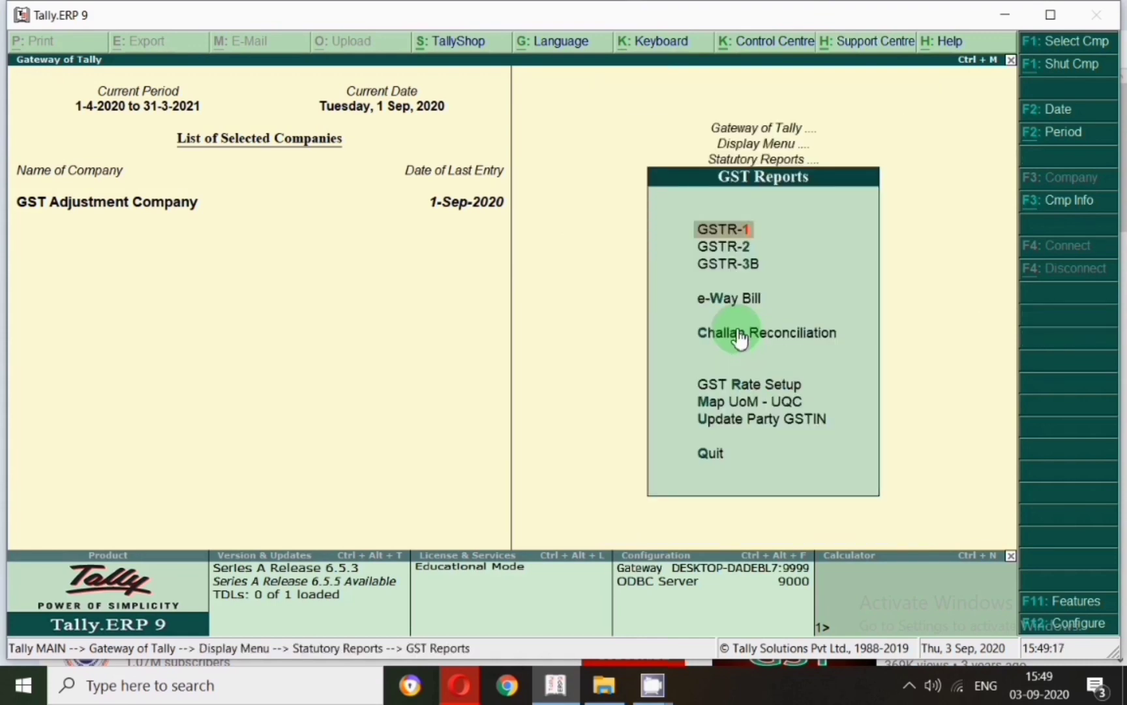
key(Return)
- Limit the GSTR-1 report period to 1-Sep-2020 only
key(F2)
key(space)
key(Return)
key(space)
key(Return)
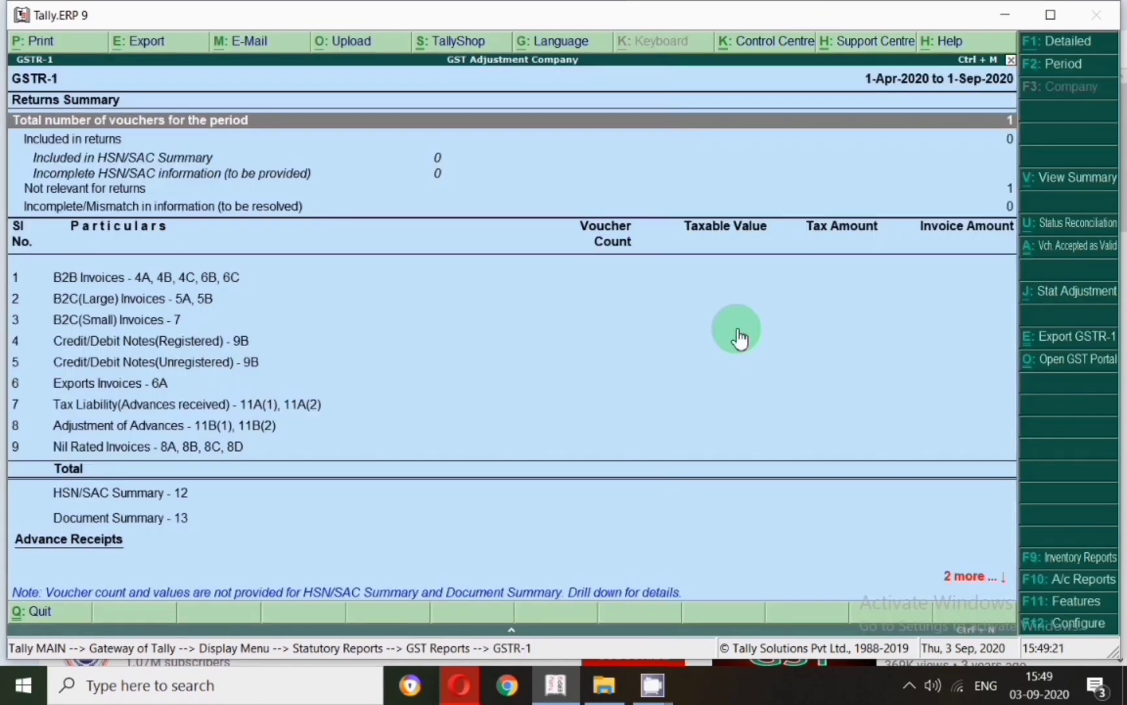
key(F2)
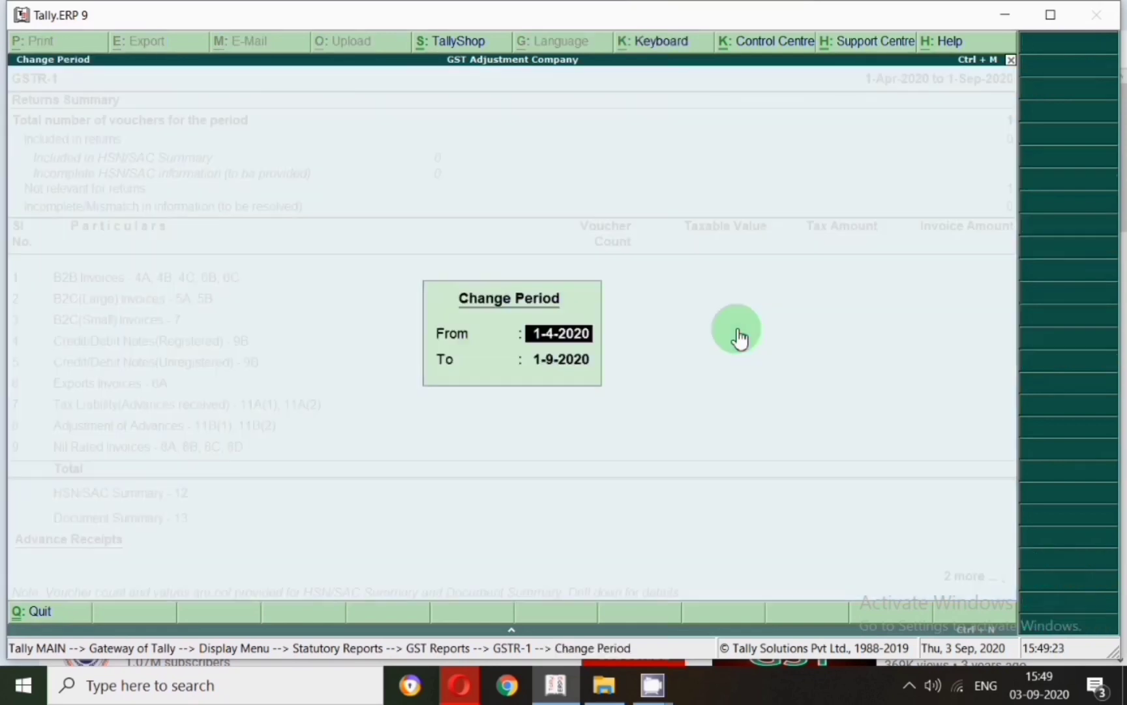
text(1-9-2020)
key(Return)
text(1-)
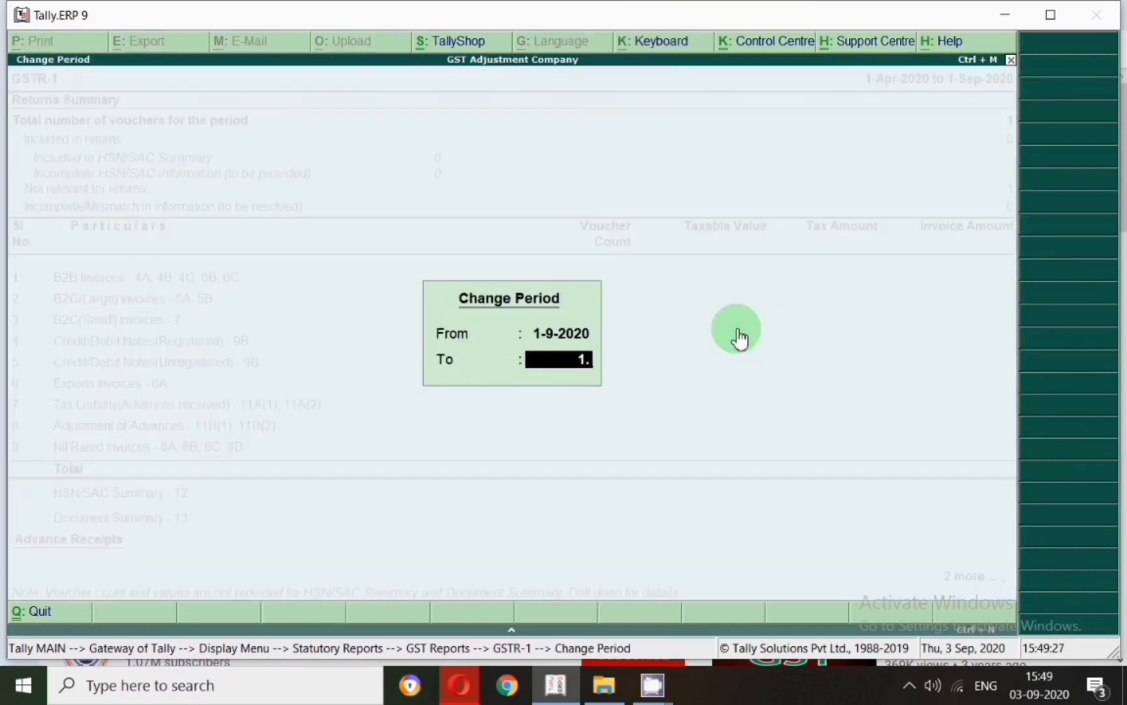
key(Return)
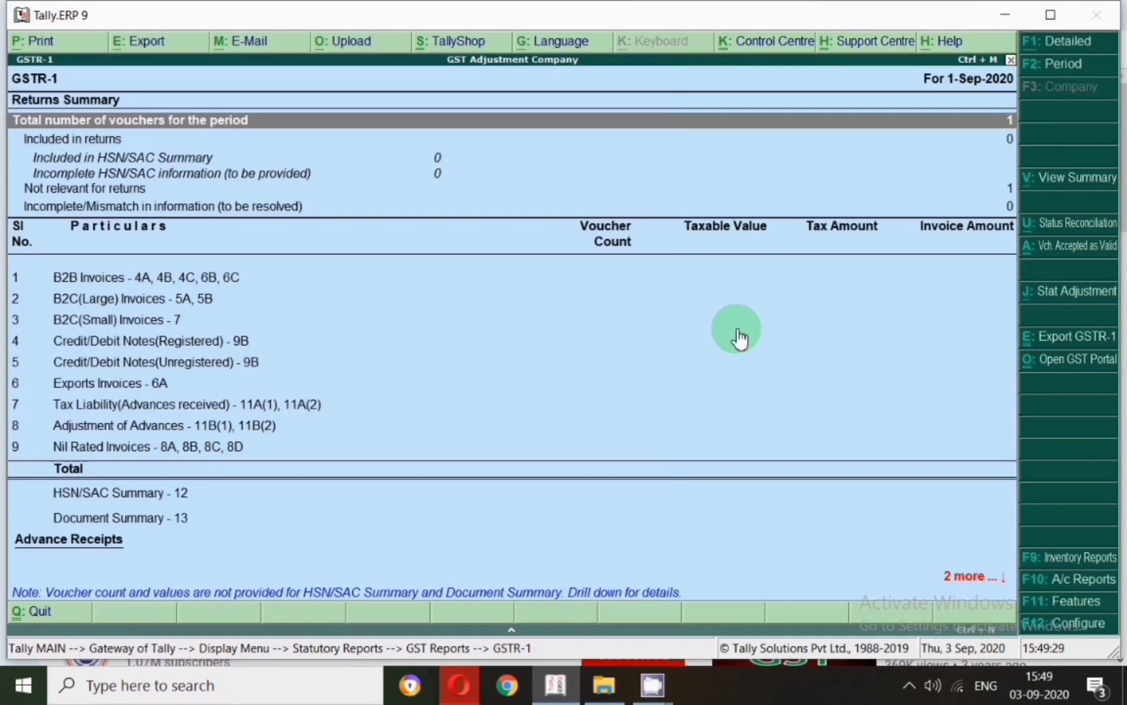
- Drill into the advance amount unadjusted against supplies and examine the tax liability on advance receipts for Delhi
key(Down)
key(Down)
key(Down)
key(Down)
key(Down)
key(Down)
key(Down)
key(Down)
key(Down)
key(Down)
key(Down)
key(Down)
key(Up)
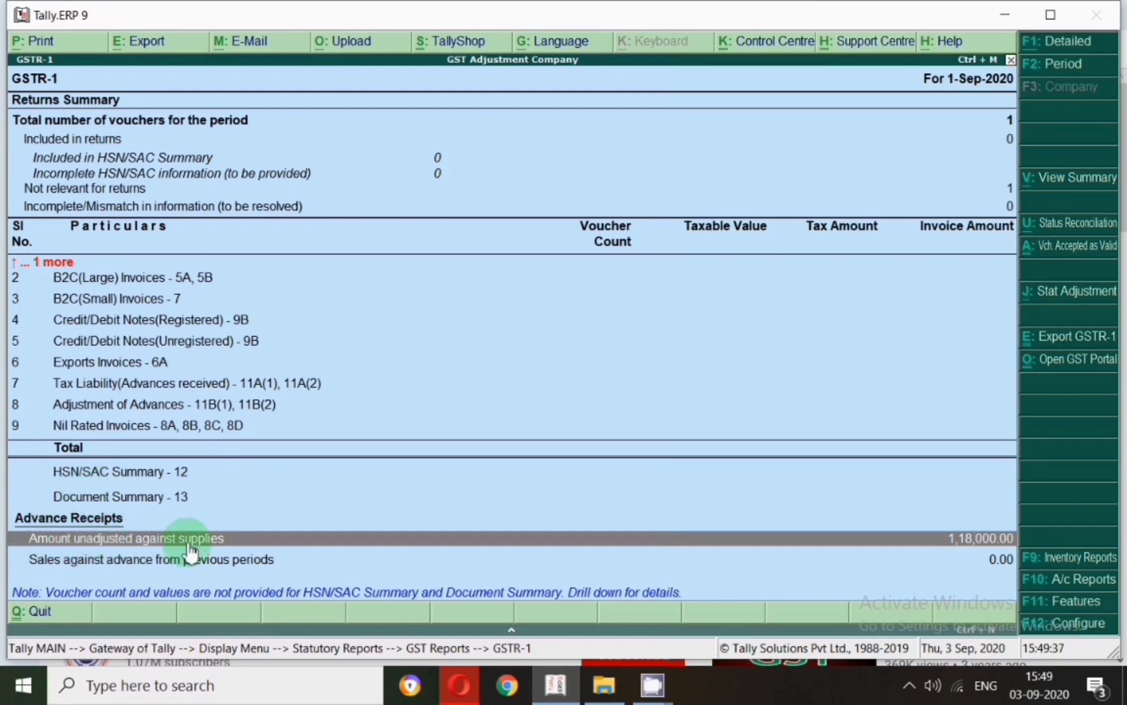
click(591, 547)
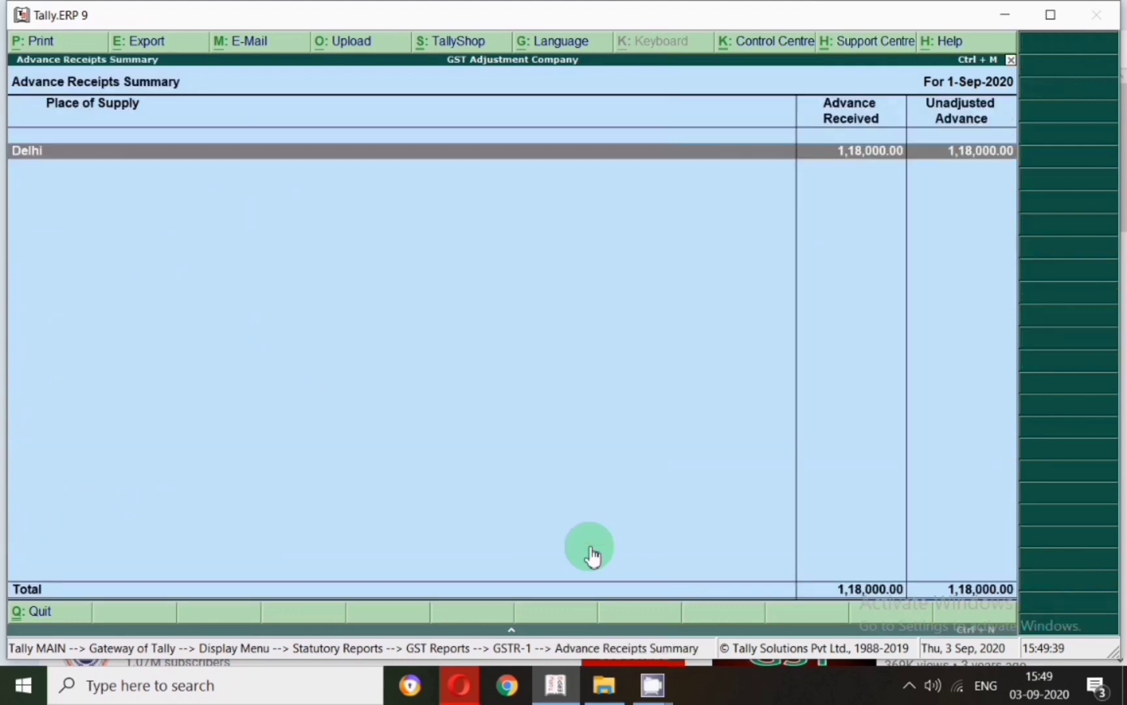
key(Return)
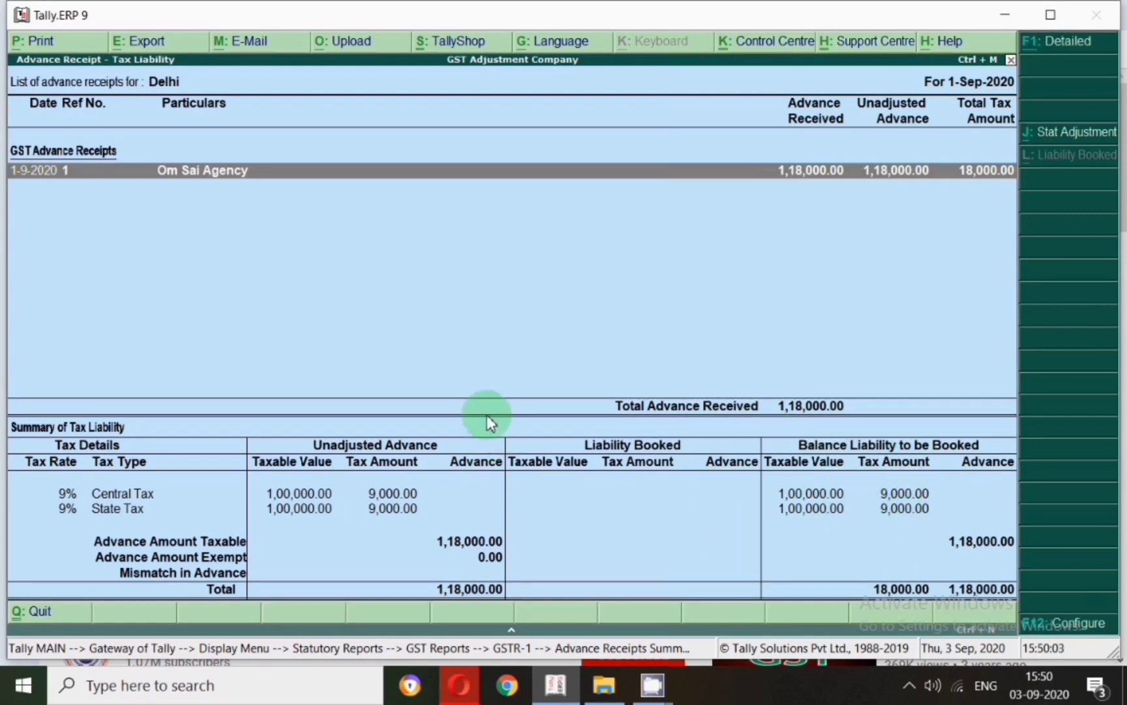
key(Escape)
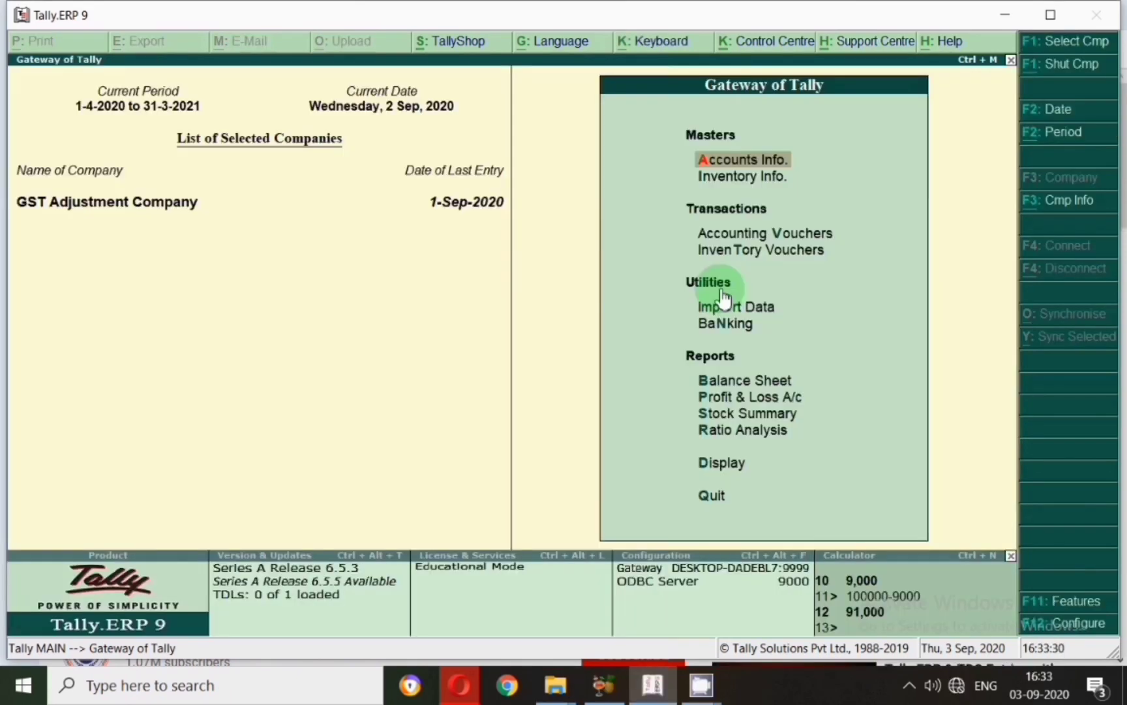
- Review the detailed Balance Sheet, focusing on Duties & Taxes under Current Liabilities
key(b)
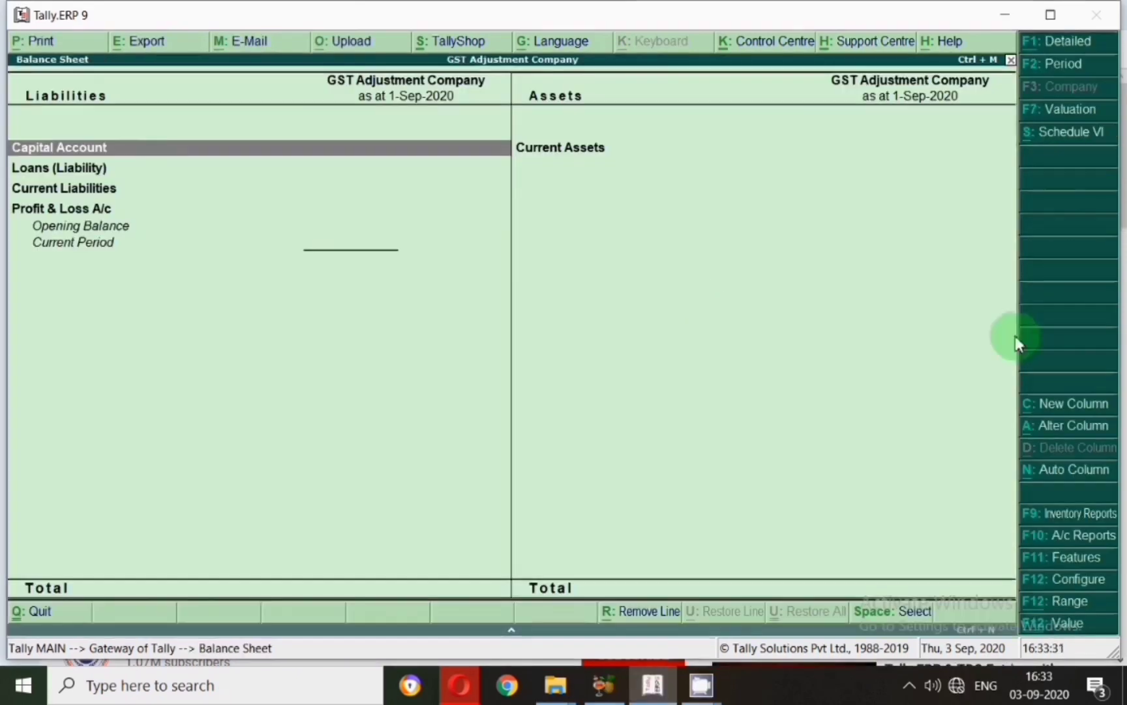
click(1075, 45)
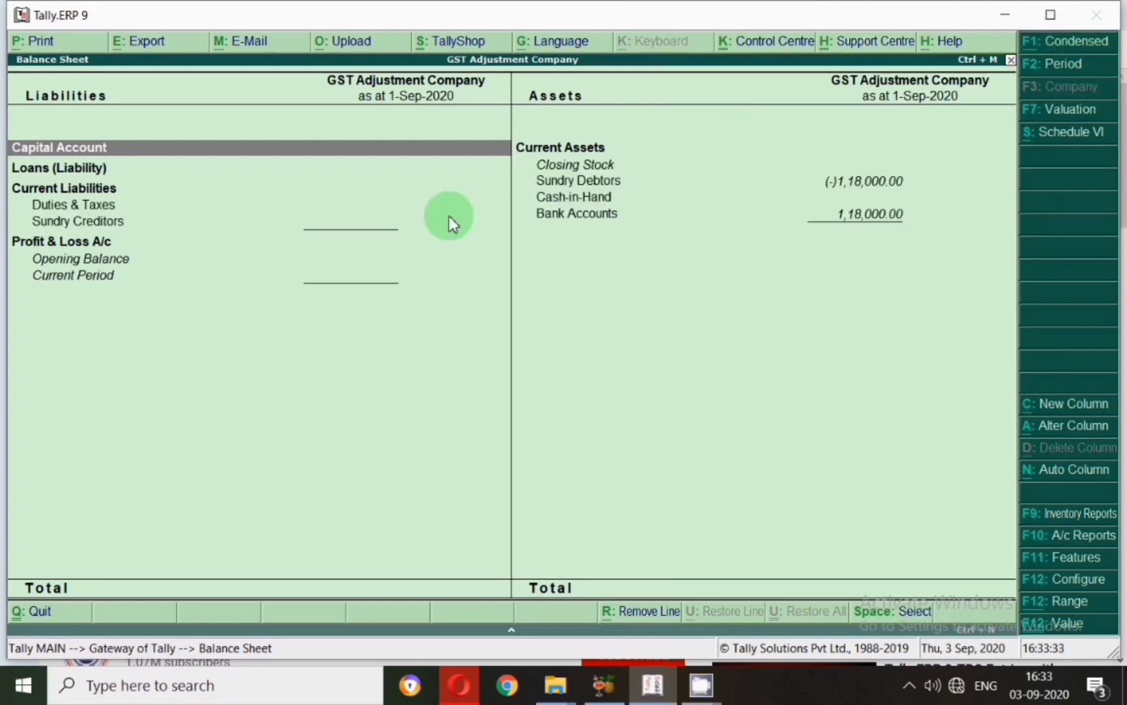
click(96, 207)
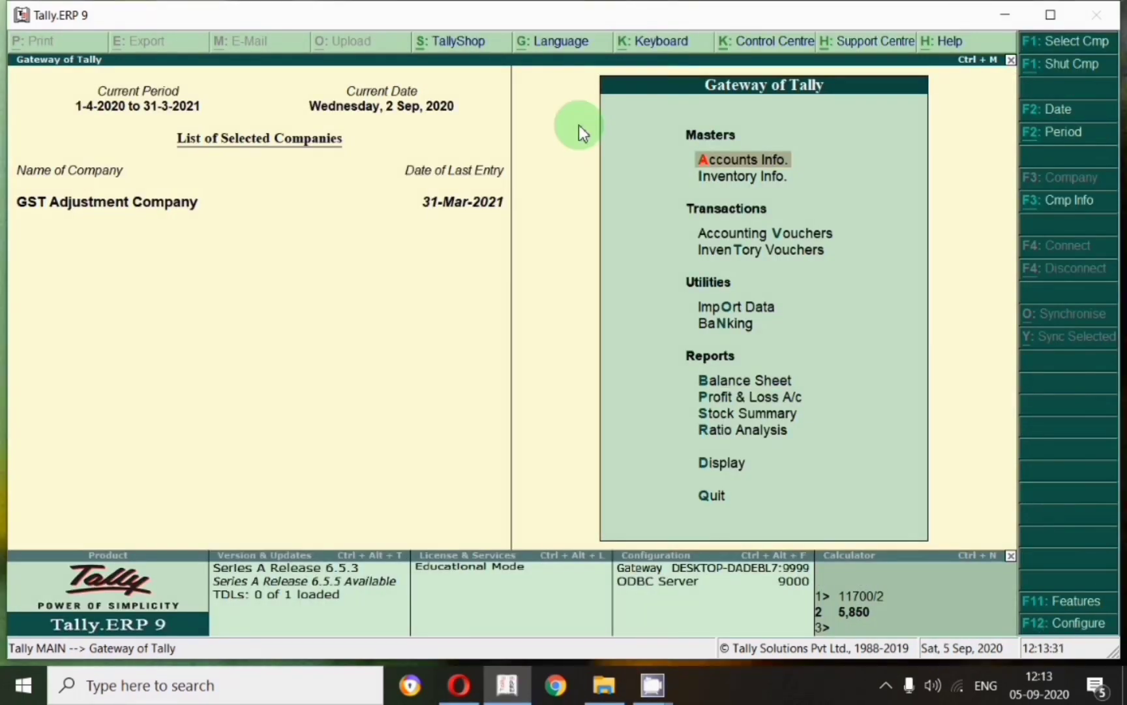
- Start a sales voucher dated 2-Sep-2020 with Om Sai Agency as the party account
key(v)
key(F2)
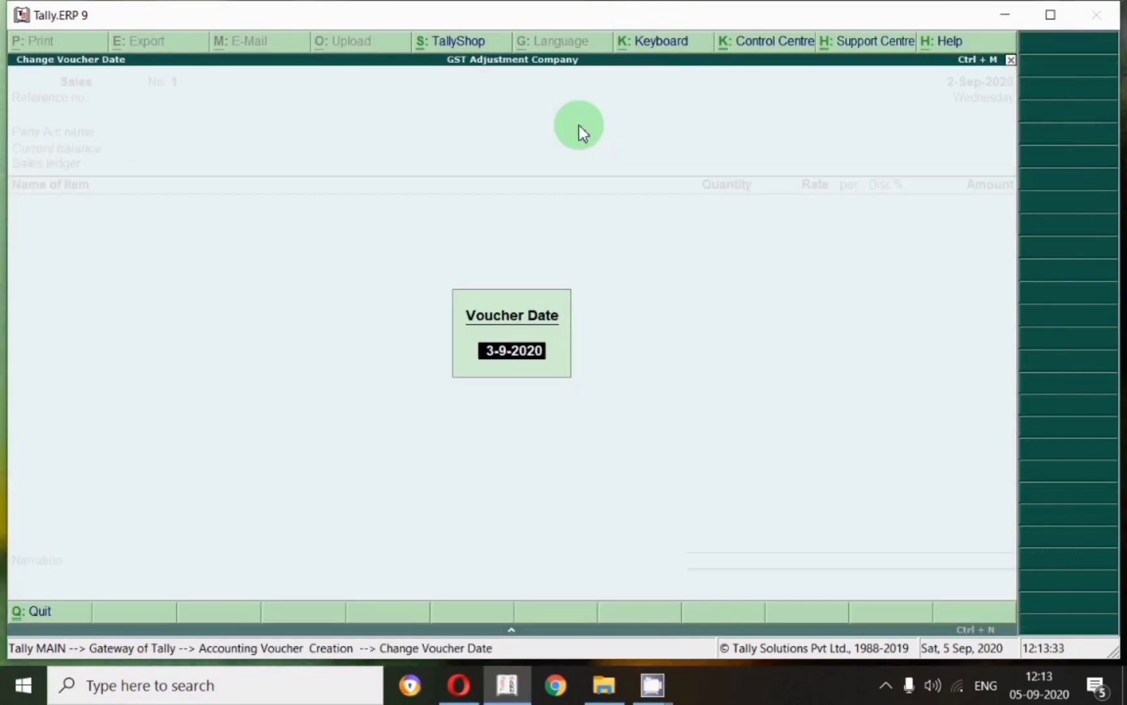
text(2-9)
key(Return)
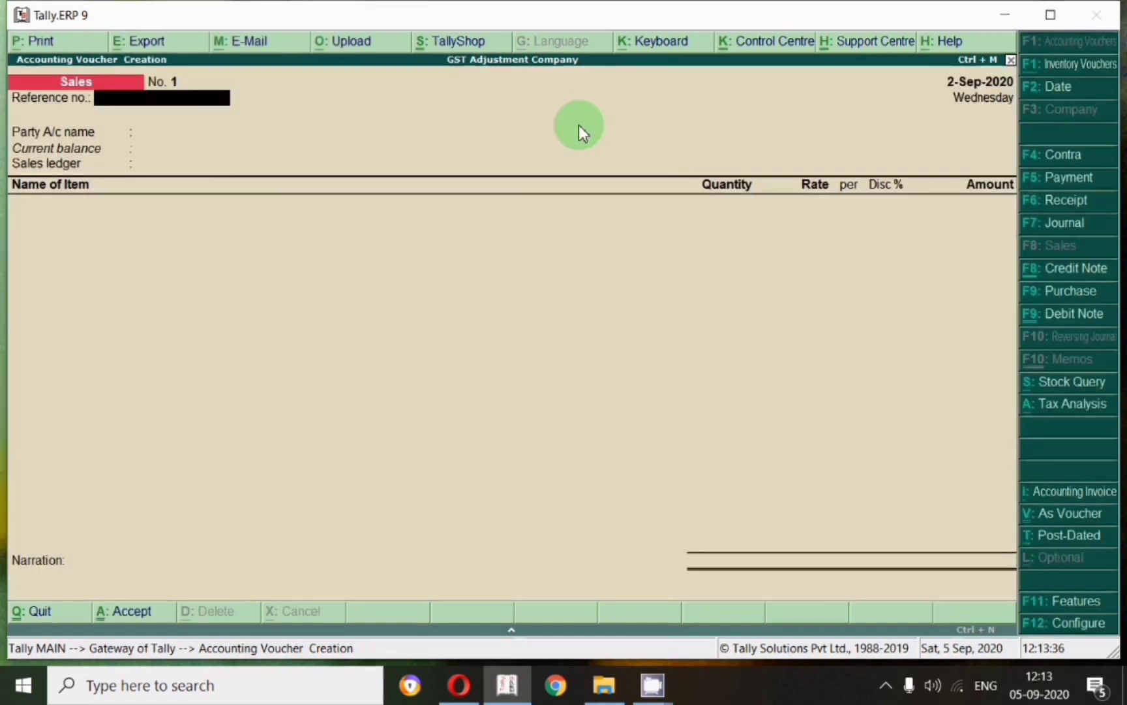
text(om)
key(Return)
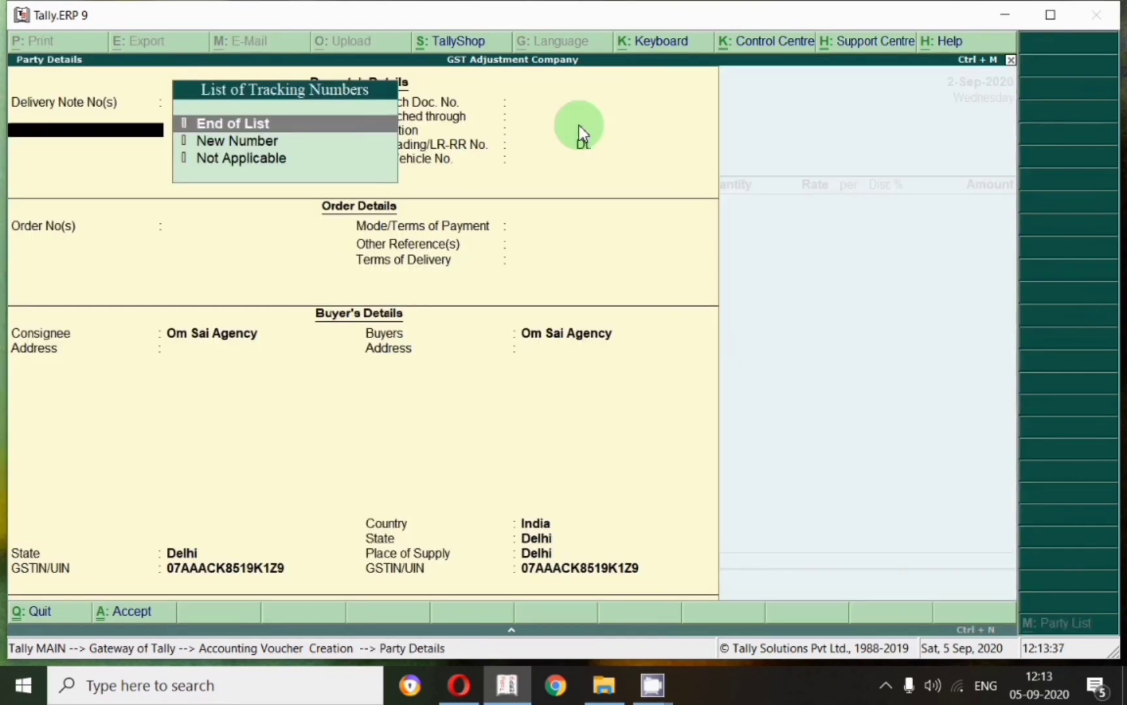
- Accept Om Sai Agency's default despatch, order and buyer details, and choose Sale Local as the sales ledger
key(Return)
key(Return)
key(Return)
key(Return)
key(Return)
key(Return)
key(Return)
key(Return)
key(Return)
key(Return)
key(Return)
key(Return)
key(Return)
key(Return)
key(Return)
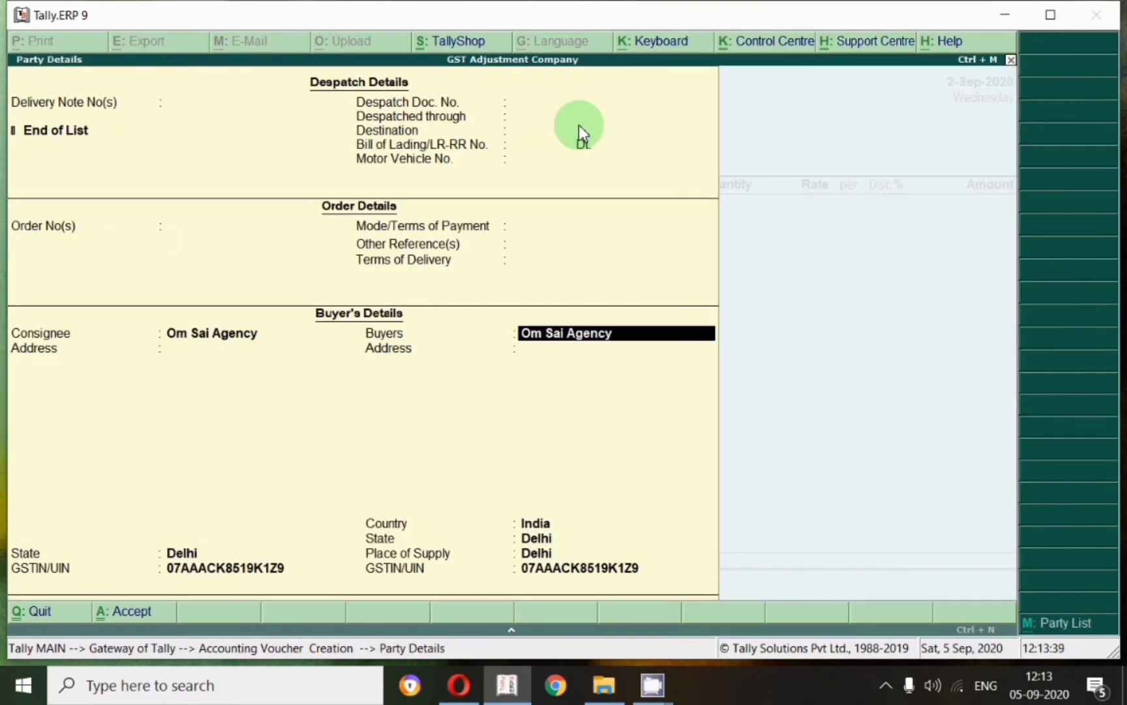
key(Return)
key(Return)
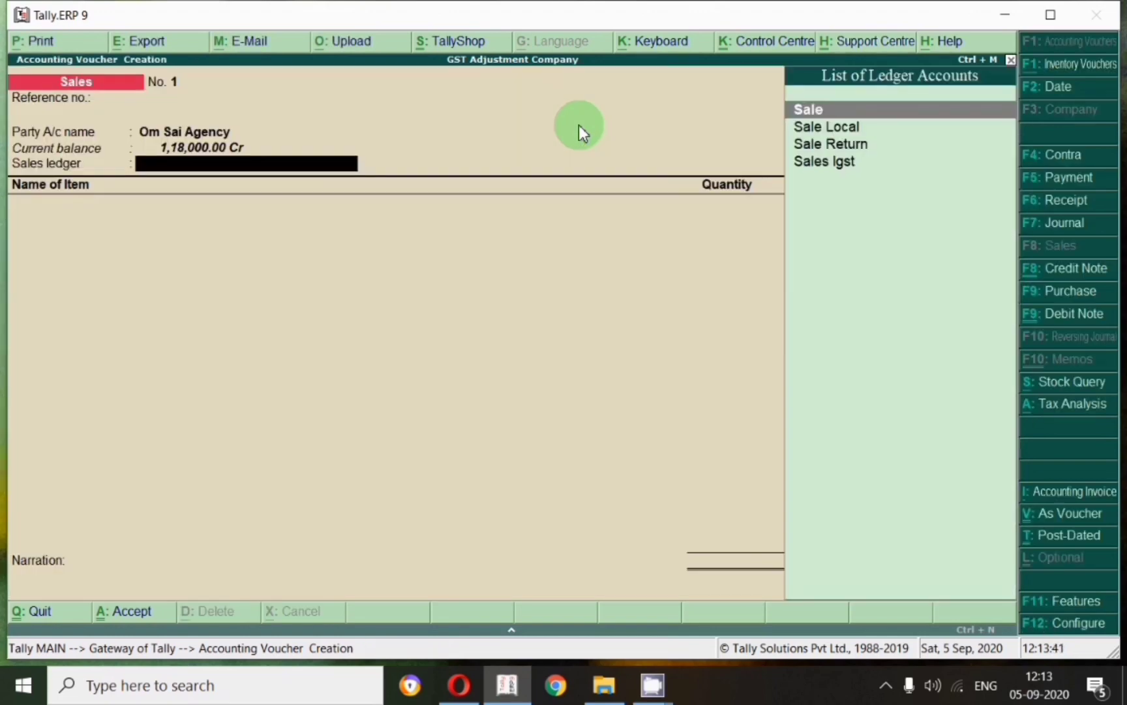
key(Down)
key(Return)
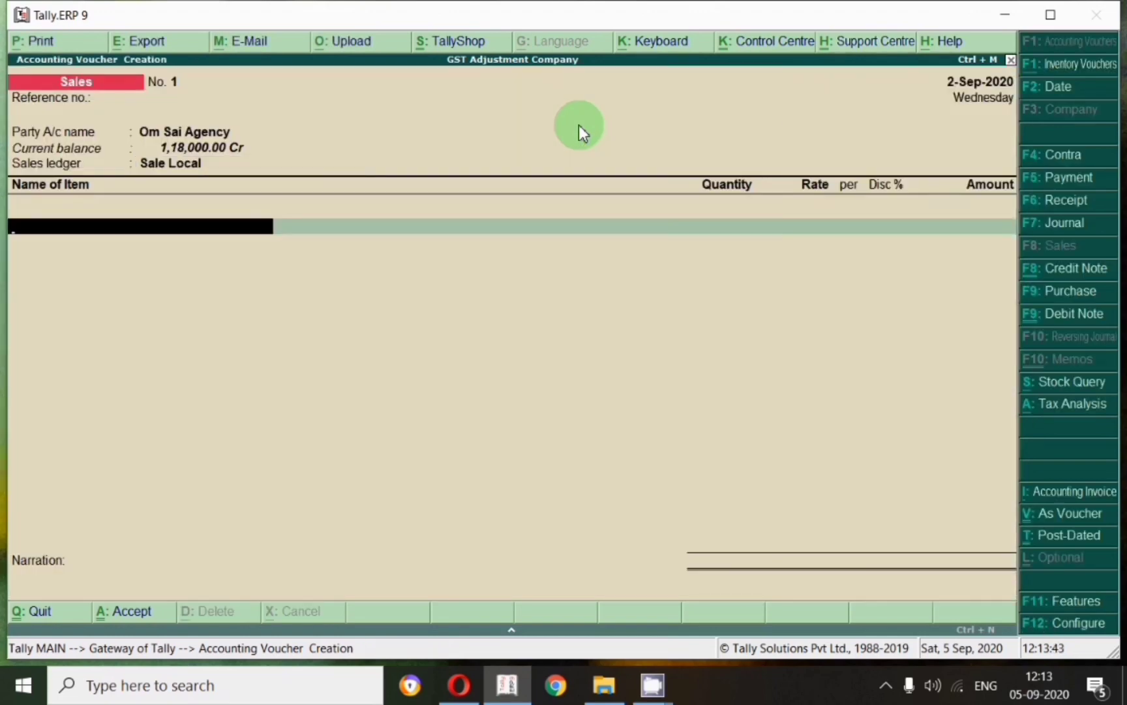
- Add the item Juicer Mixer Grinder with tracking number Not Applicable, quantity 100 no and rate 2,000
text(Jui)
key(Return)
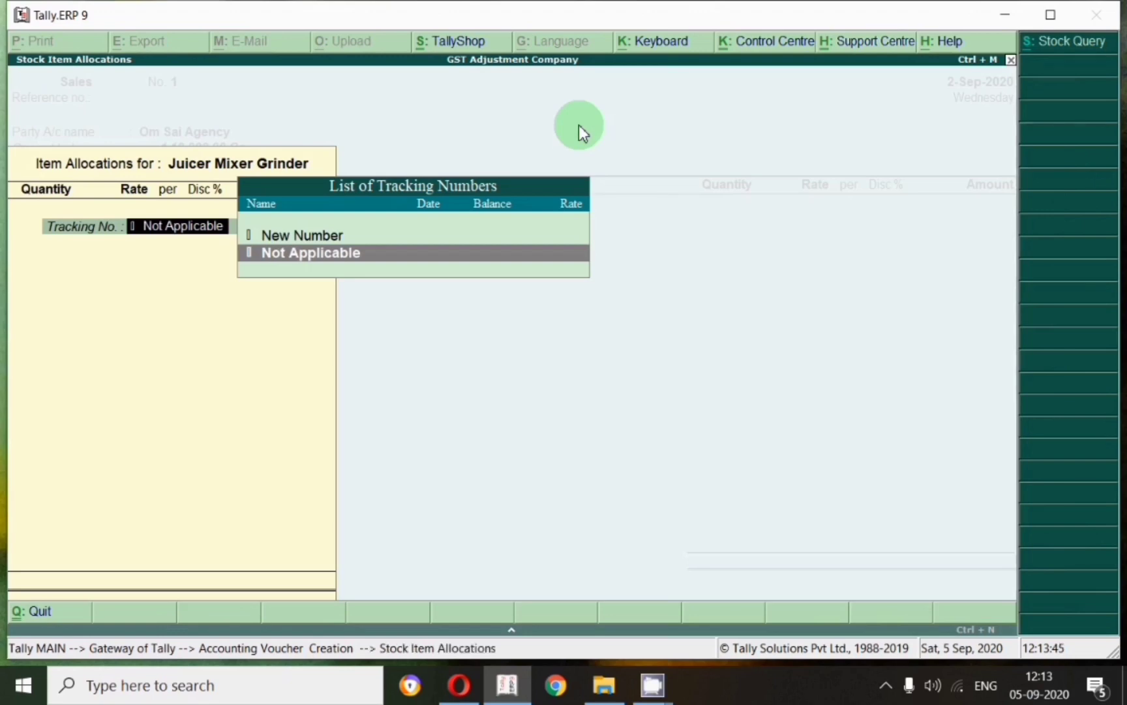
key(Return)
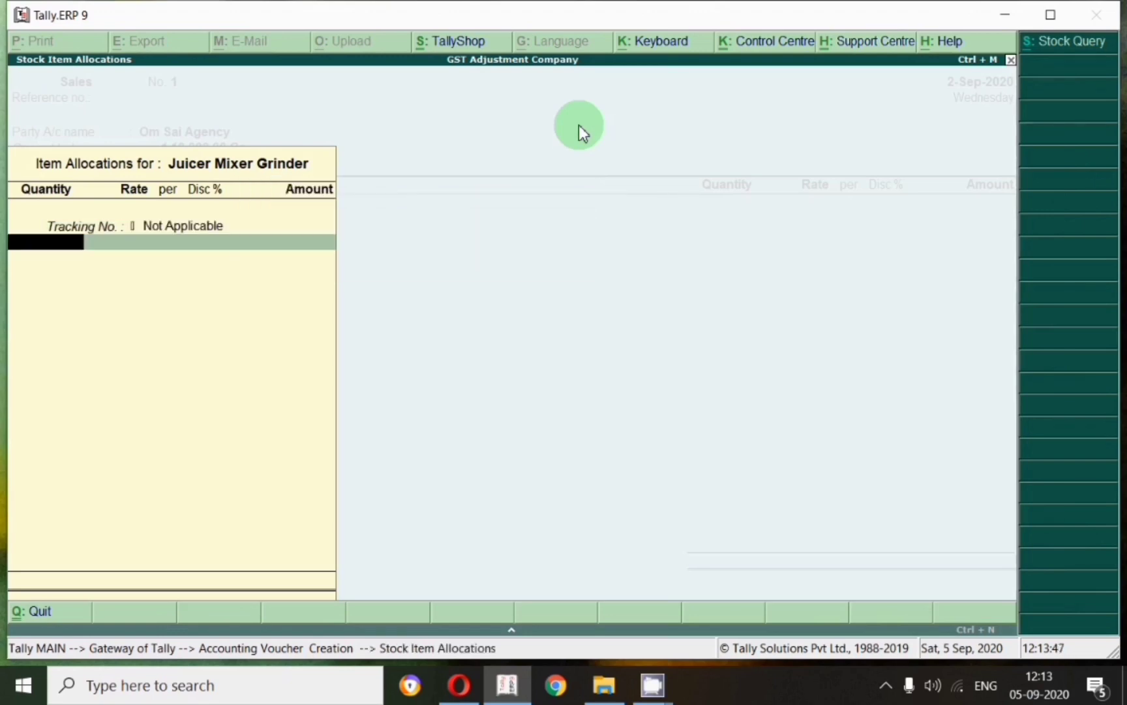
text(100)
key(Return)
key(Return)
key(Return)
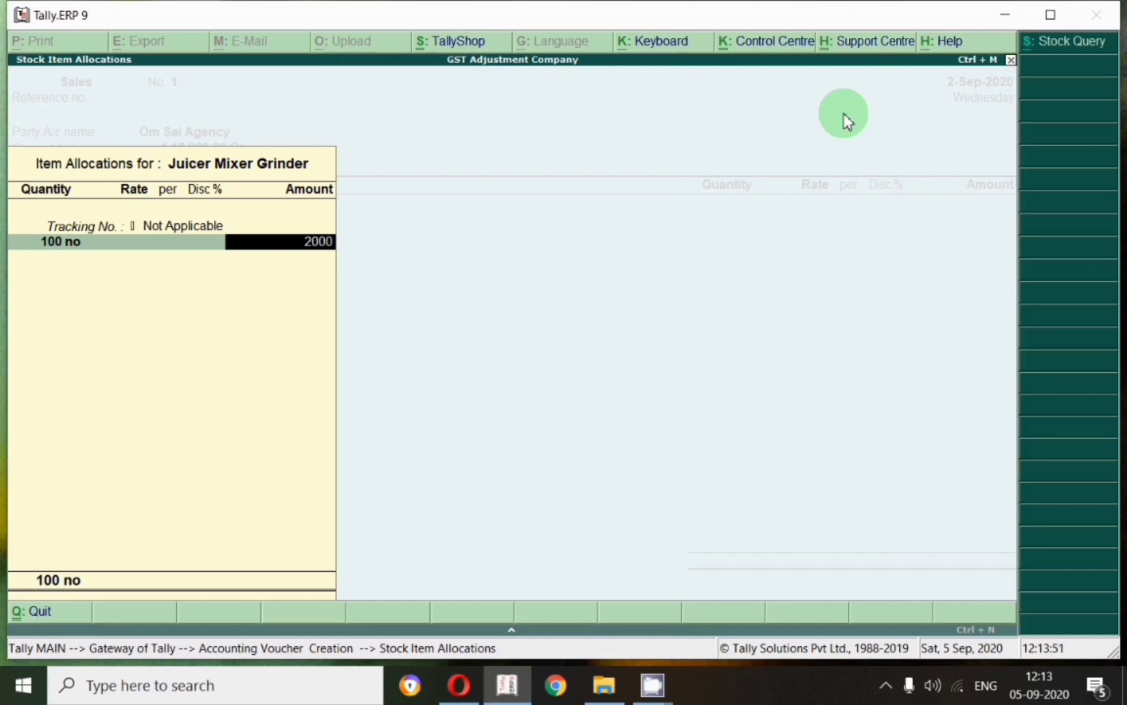
key(Return)
key(Return)
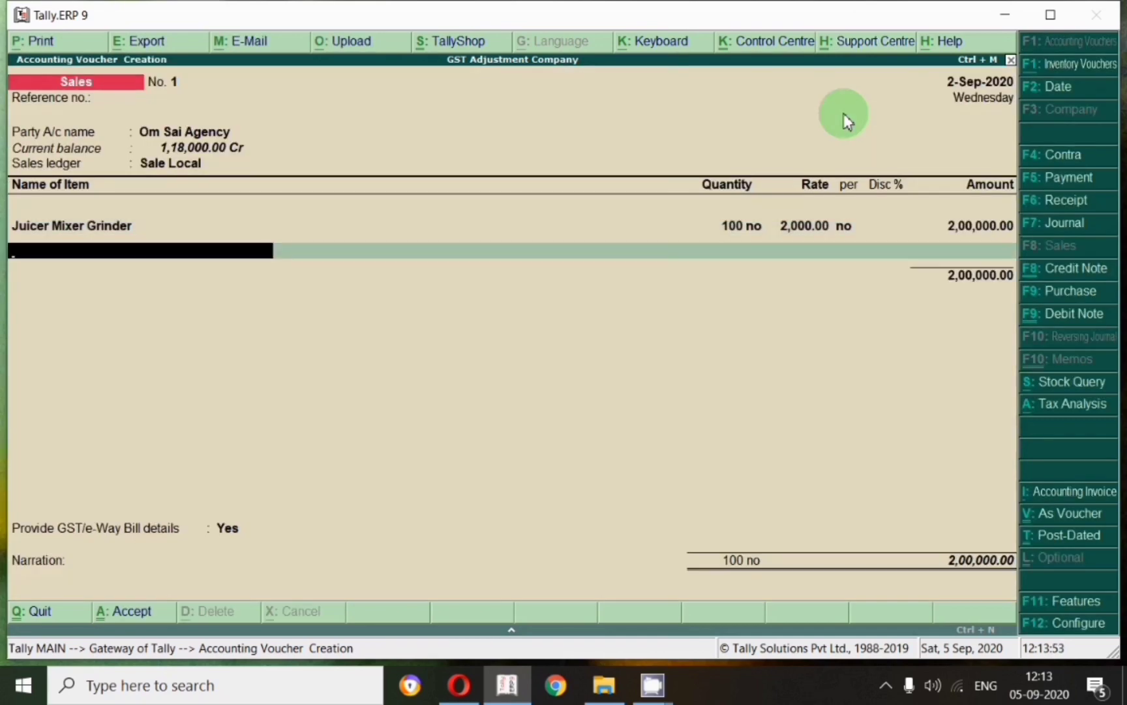
- Add the Output Cgst and Output Sgst ledgers to the sales voucher below the item
key(Return)
text(Cgs)
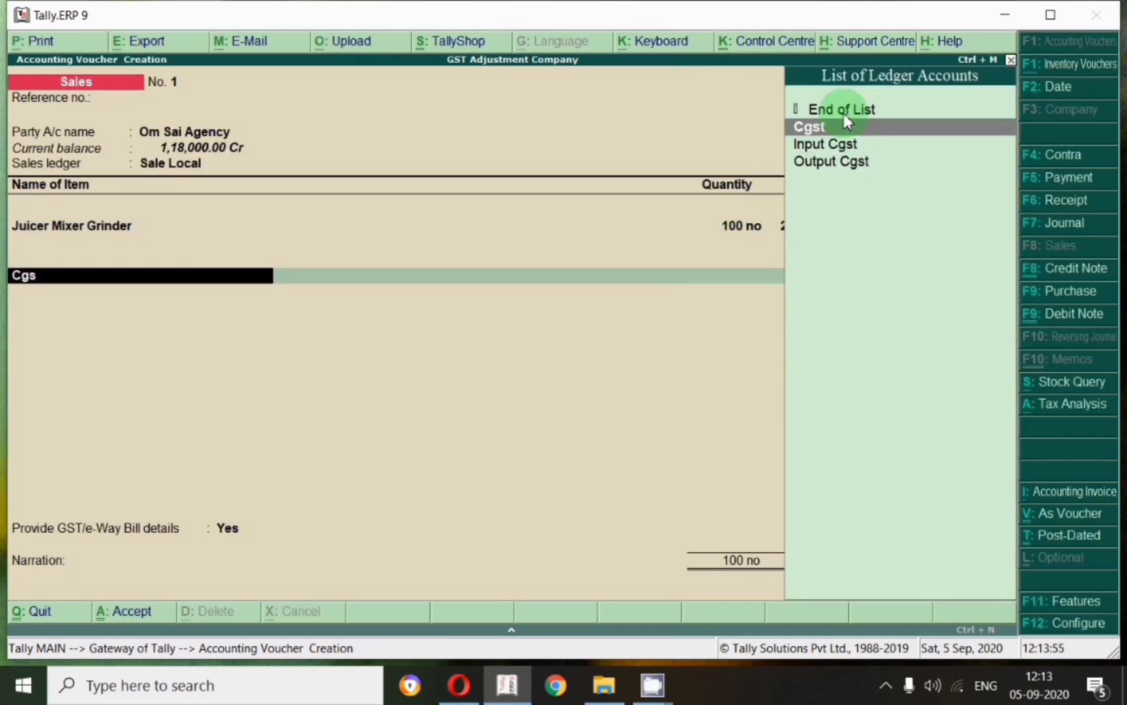
key(Down)
key(Down)
key(Return)
text(Sgs)
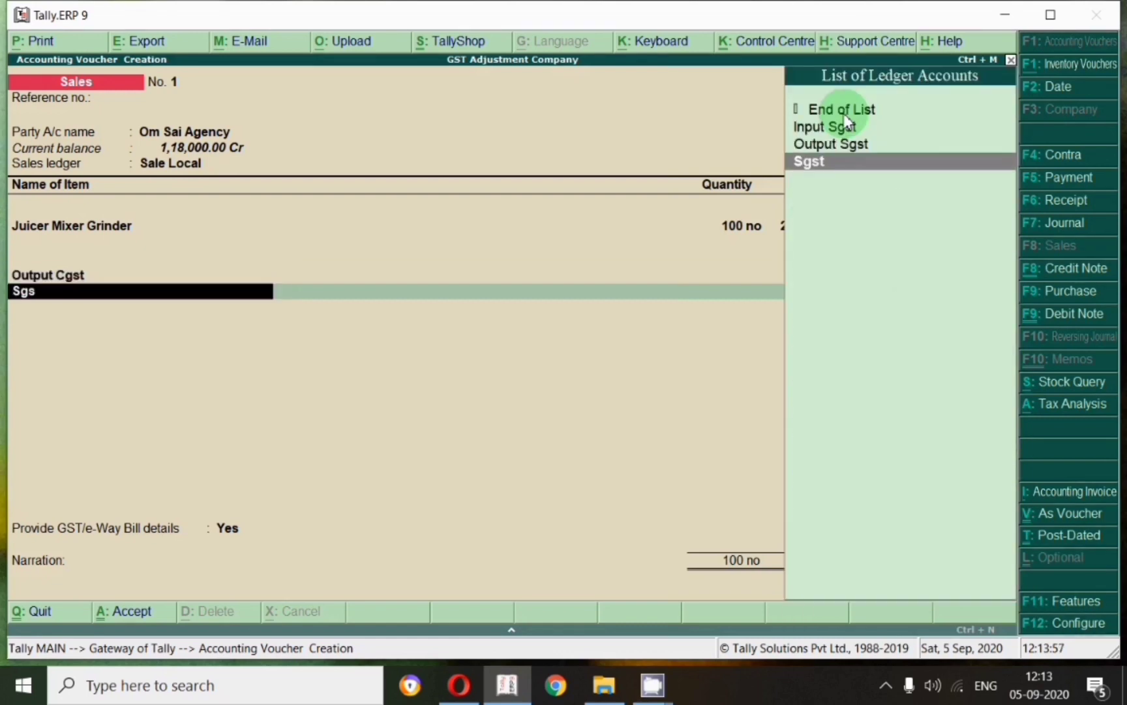
key(Up)
key(Return)
- Accept the default GST and e-Way Bill details, leaving the blank fields empty, and proceed to the party's bill-wise details
key(Return)
key(Return)
key(Return)
key(Return)
key(Return)
key(Return)
key(Return)
key(Return)
key(Return)
key(Return)
key(Return)
key(Return)
key(Return)
key(Return)
key(Return)
key(Return)
key(Return)
key(Return)
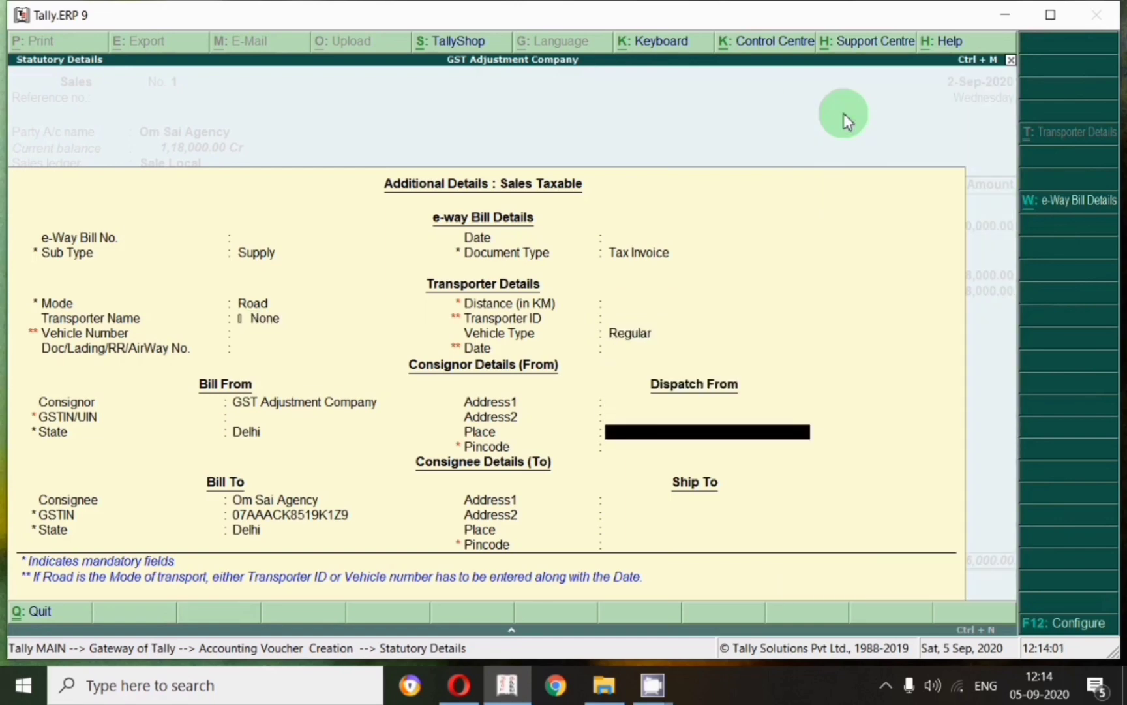
key(Return)
key(Return)
key(Return)
key(Return)
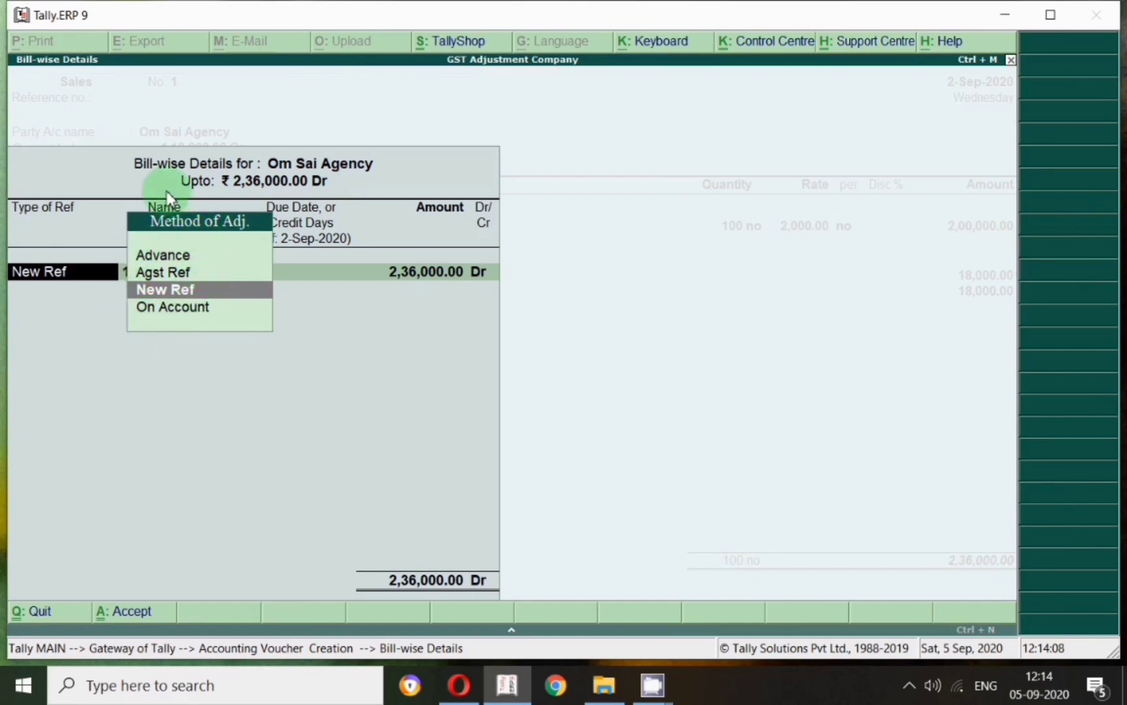
- Check the bill-by-bill balance setting in Om Sai Agency's ledger and return to the voucher's bill-wise details
key(BackSpace)
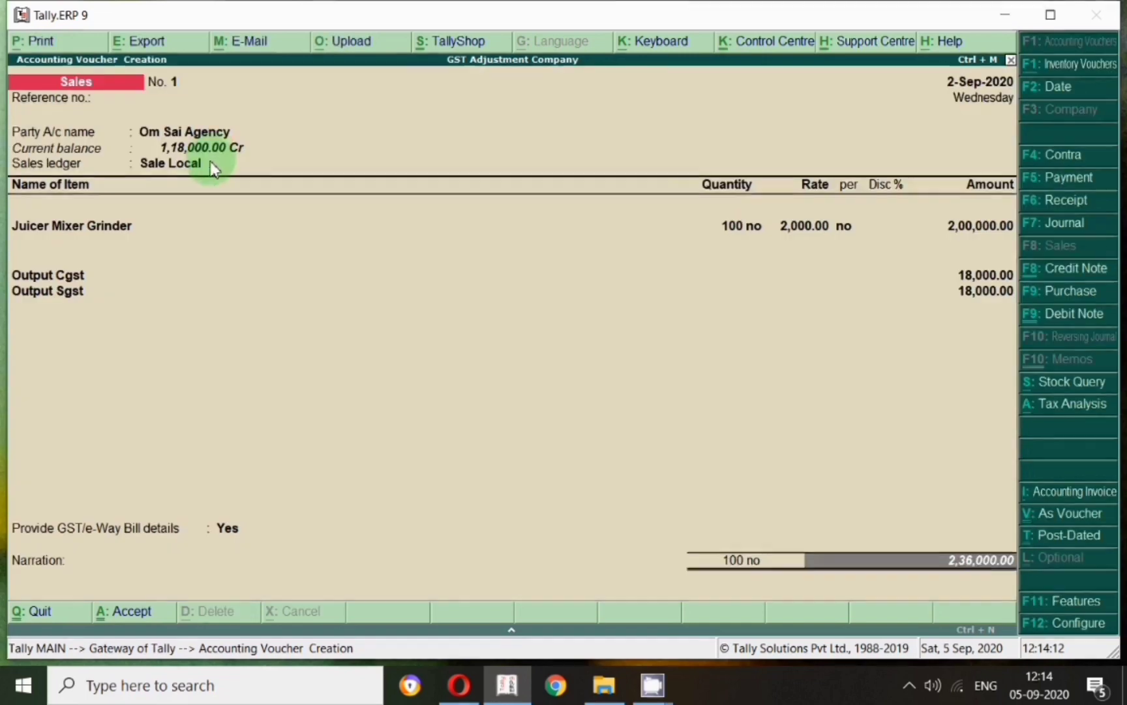
key(Escape)
click(210, 141)
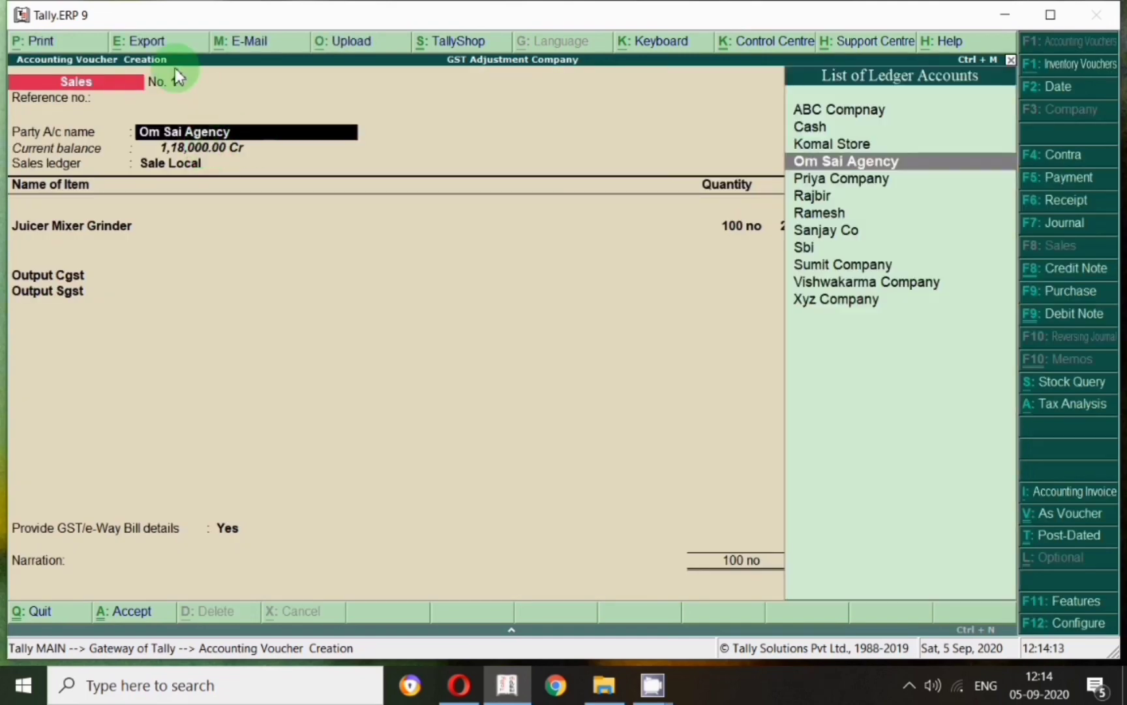
key(ctrl+Return)
key(Return)
key(Return)
key(Return)
key(Return)
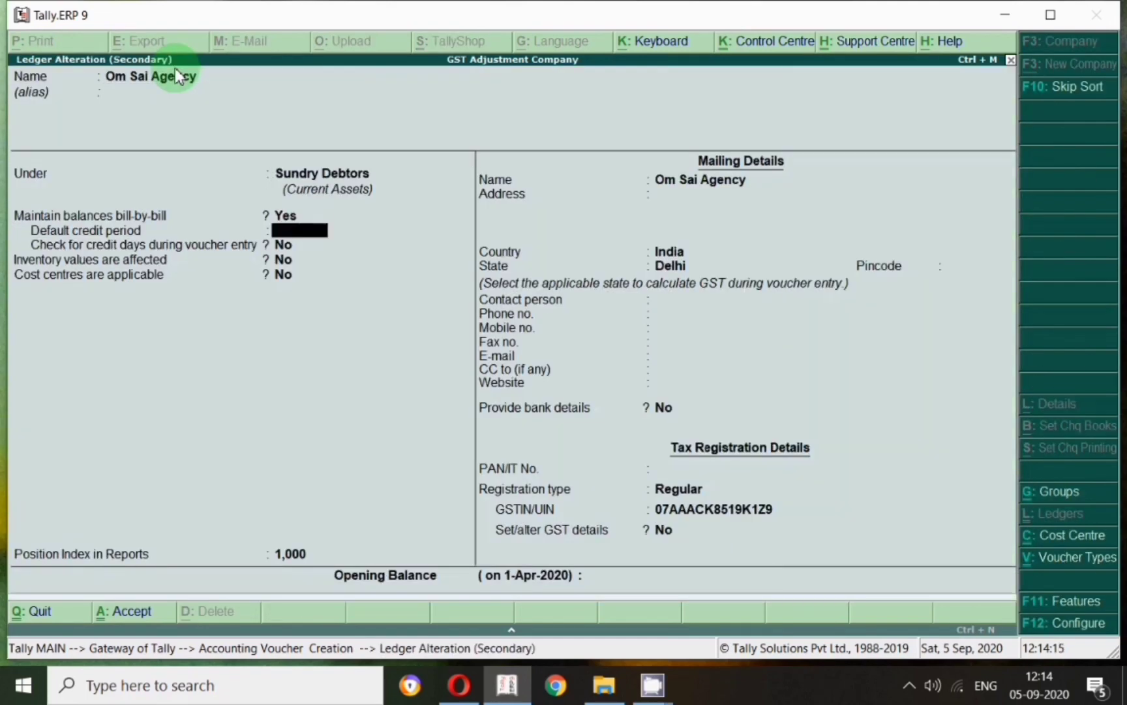
key(BackSpace)
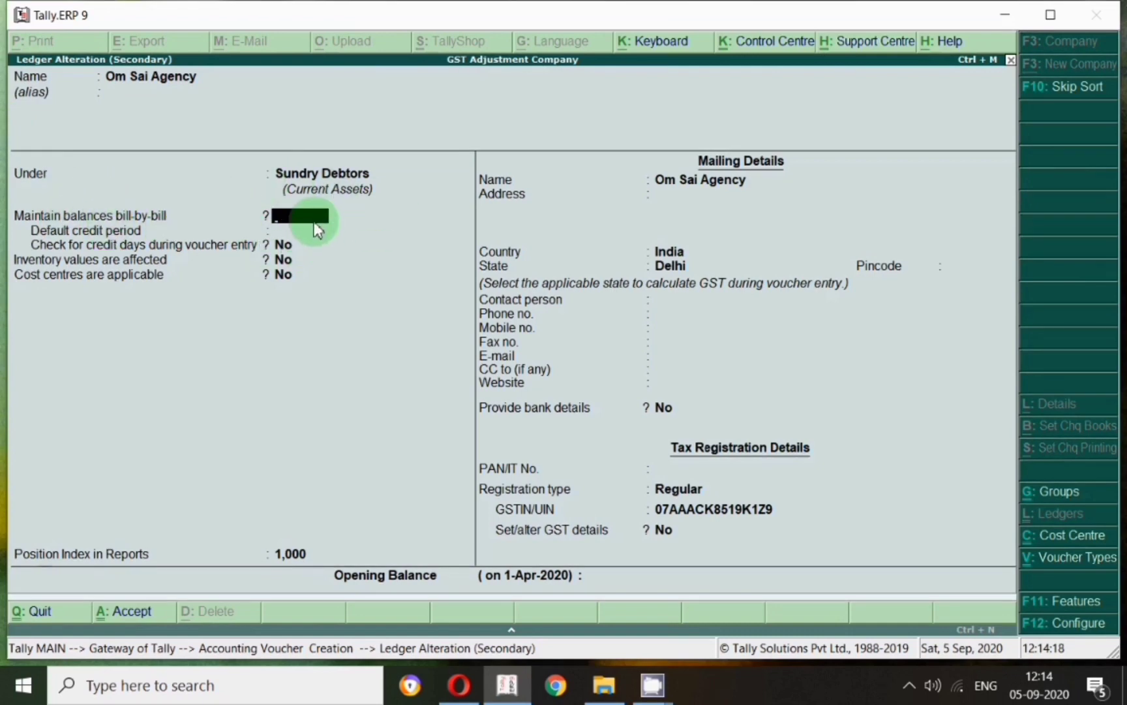
key(ctrl+a)
key(ctrl+a)
key(Return)
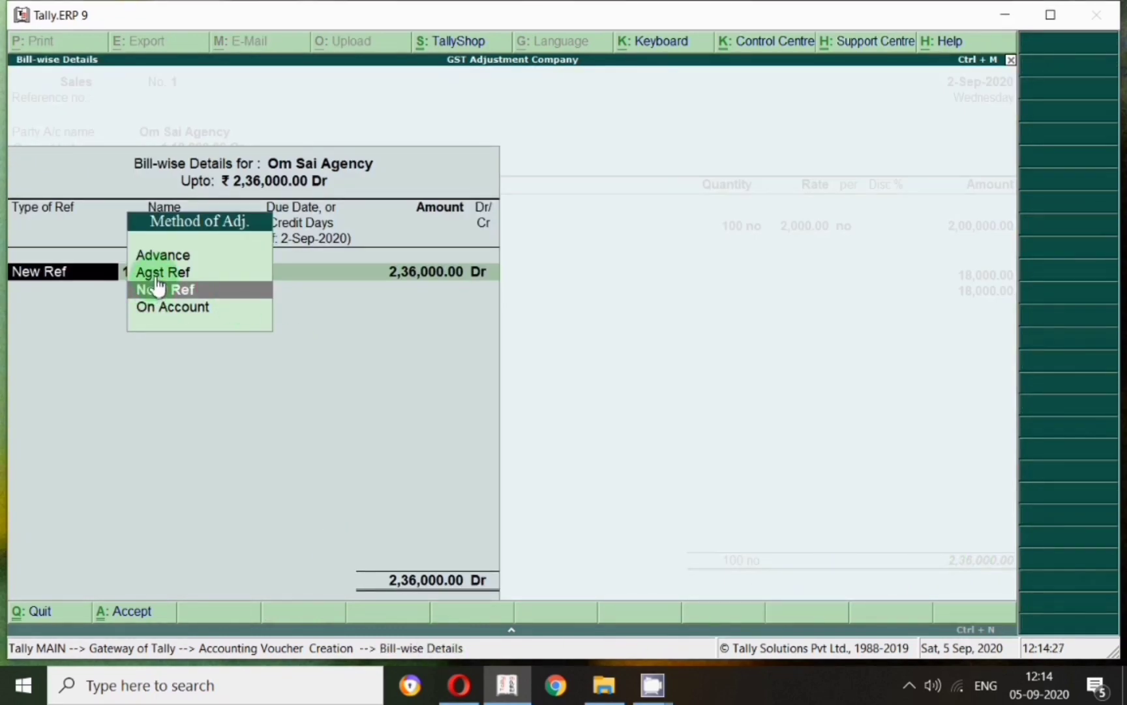
- Allocate 1,18,000 Dr as Agst Ref to pending bill 1 dated 1-Sep-2020
key(Up)
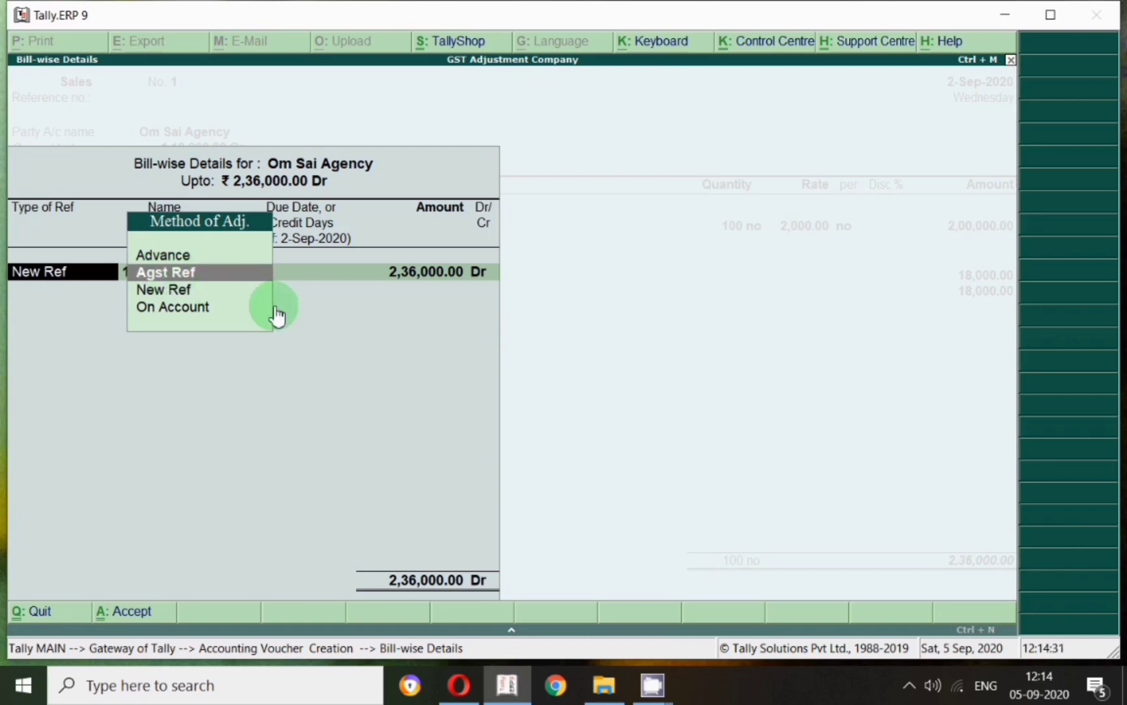
key(Return)
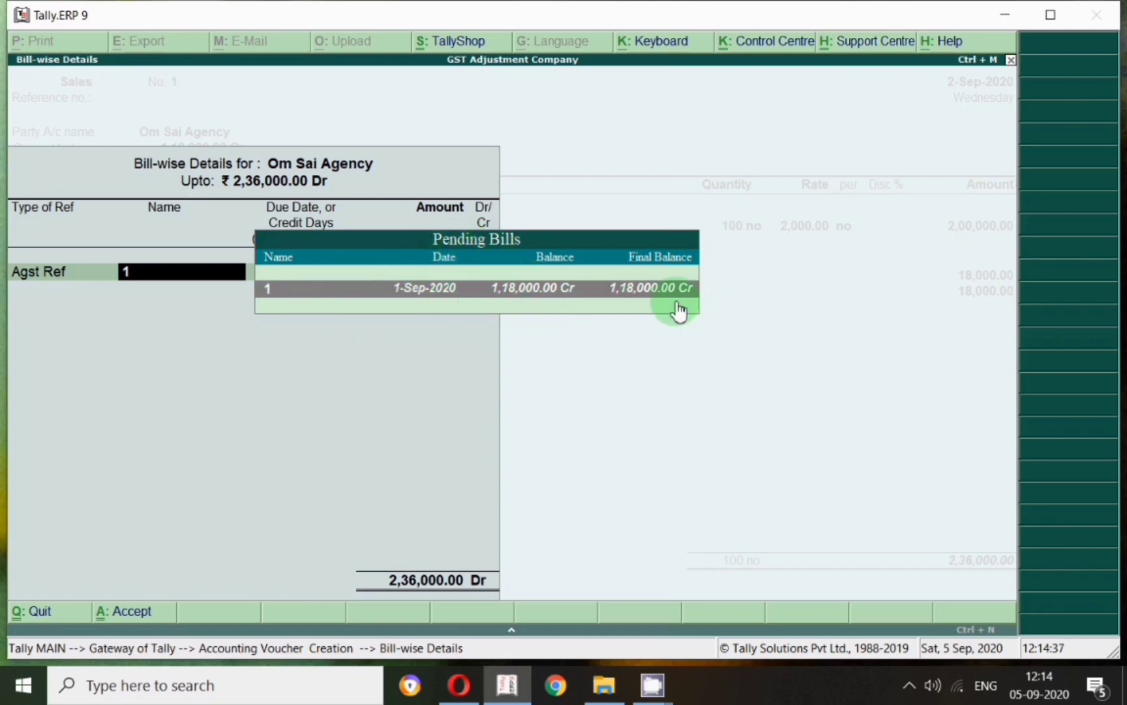
key(Return)
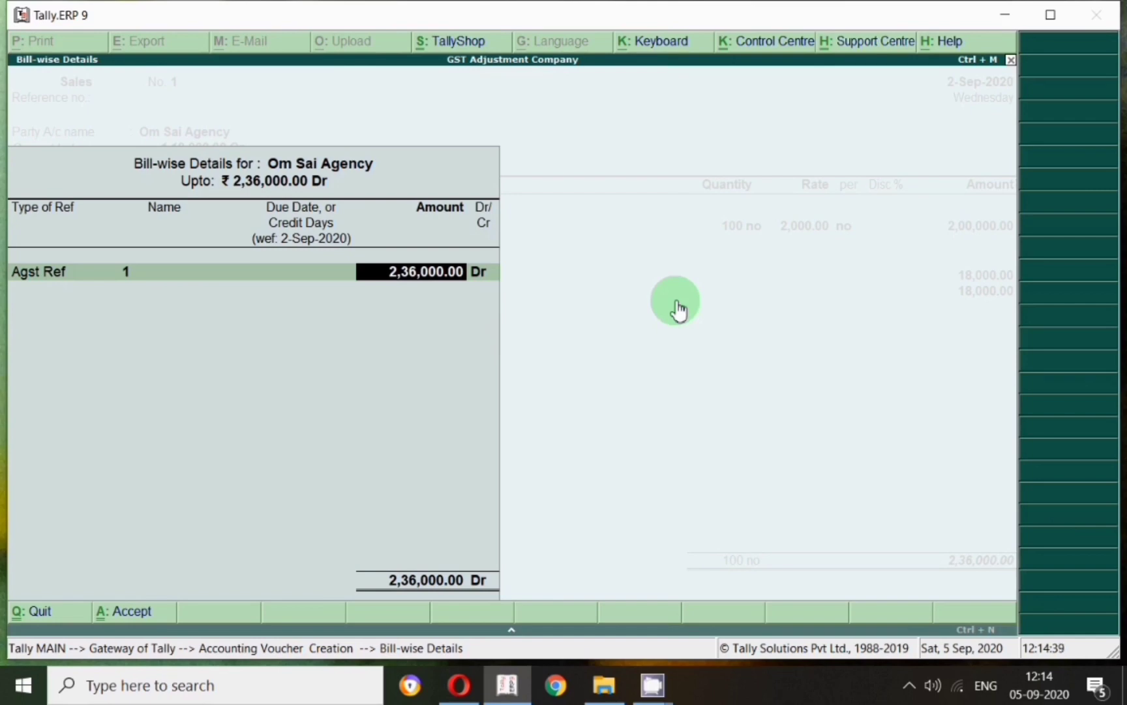
text(1,18,000)
key(Return)
key(Return)
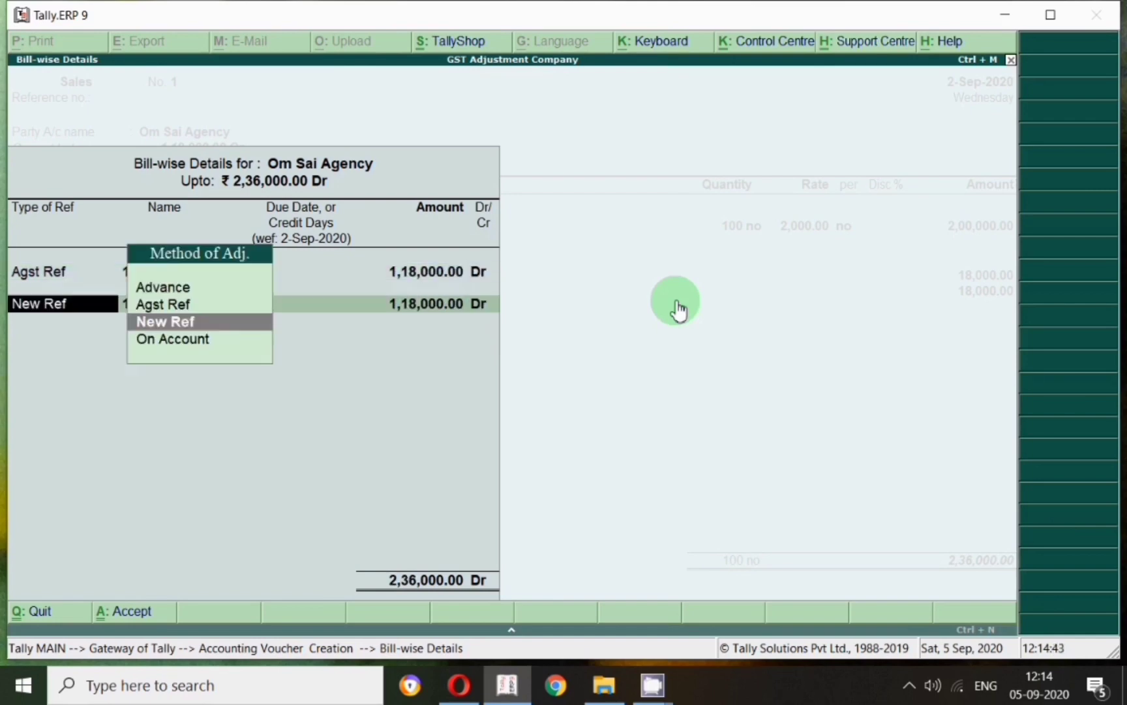
- Allocate the remaining 1,18,000 Dr as New Ref 2 and save the sales voucher without a narration
key(Return)
key(Return)
key(Return)
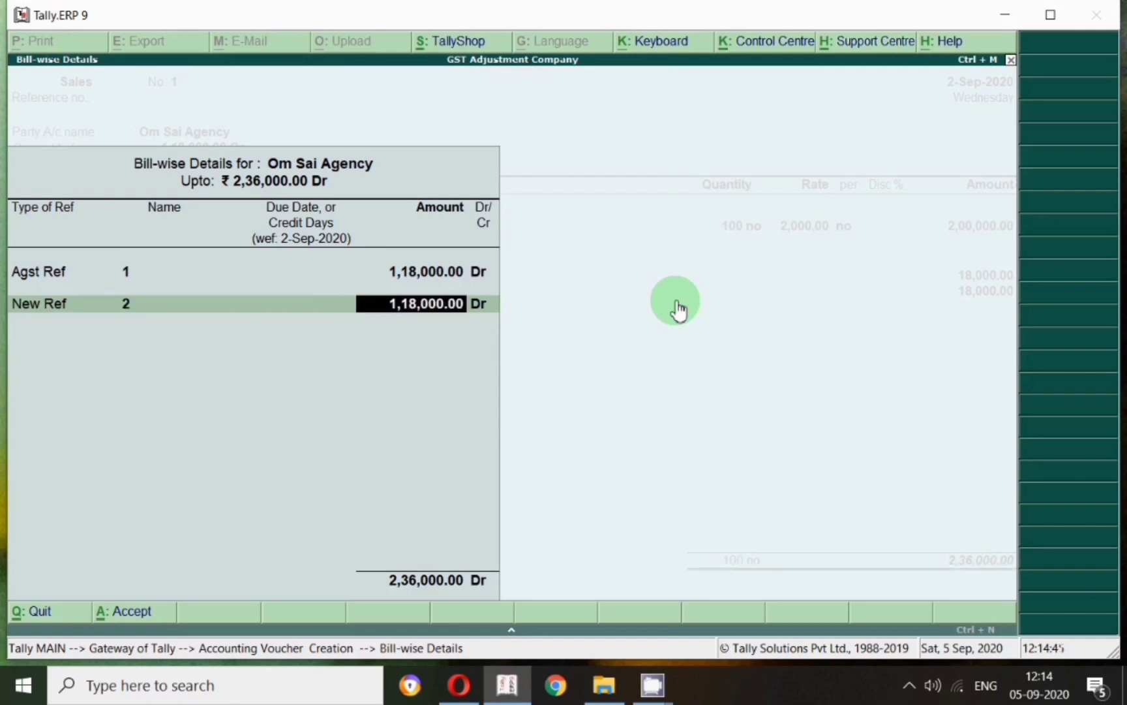
key(Return)
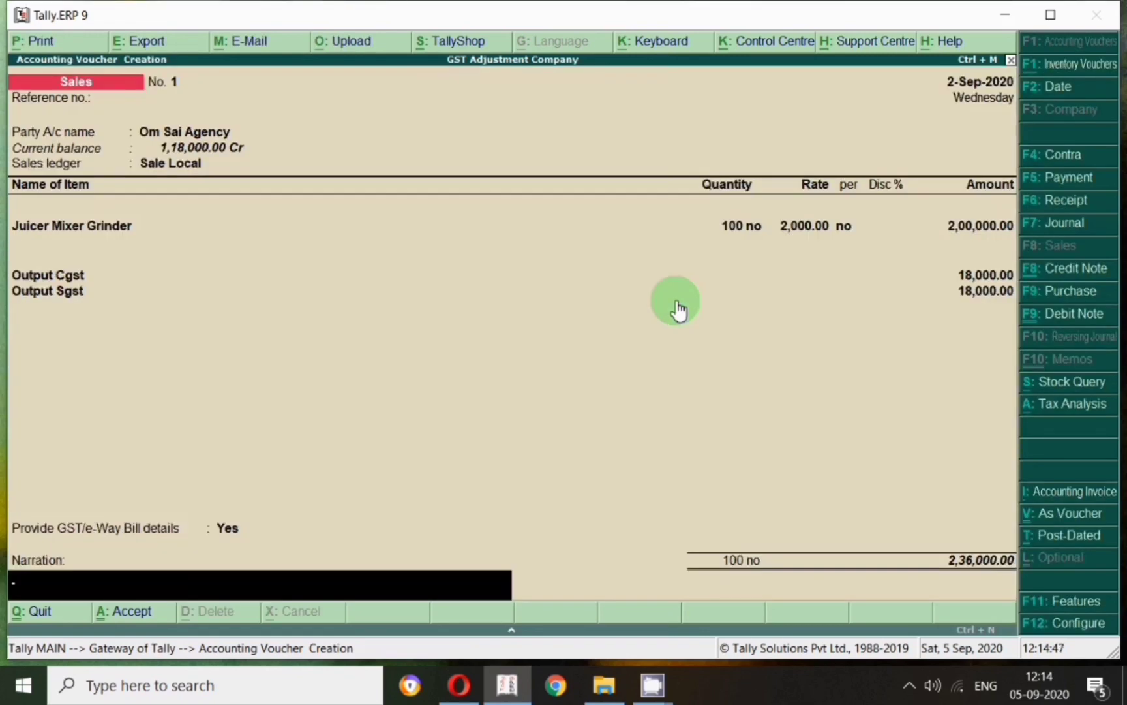
key(Return)
key(Return)
- Open the GSTR-1 report for 1-Apr-2020 to 31-Mar-2021
key(Escape)
key(Return)
key(d)
key(o)
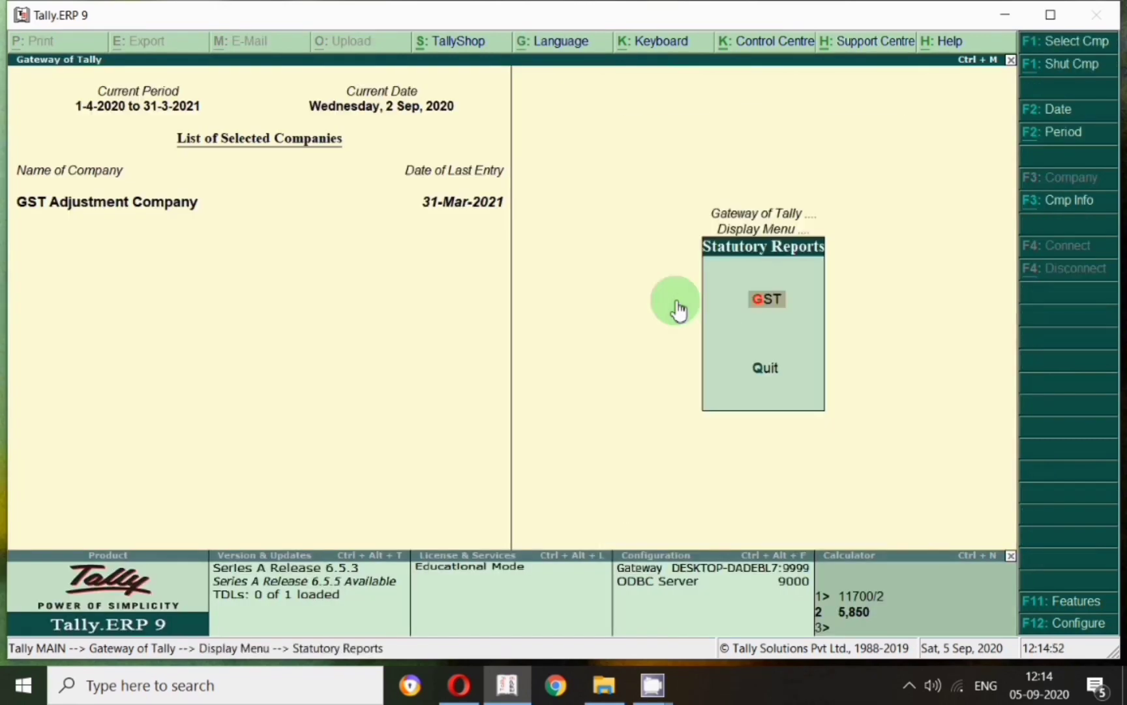
key(g)
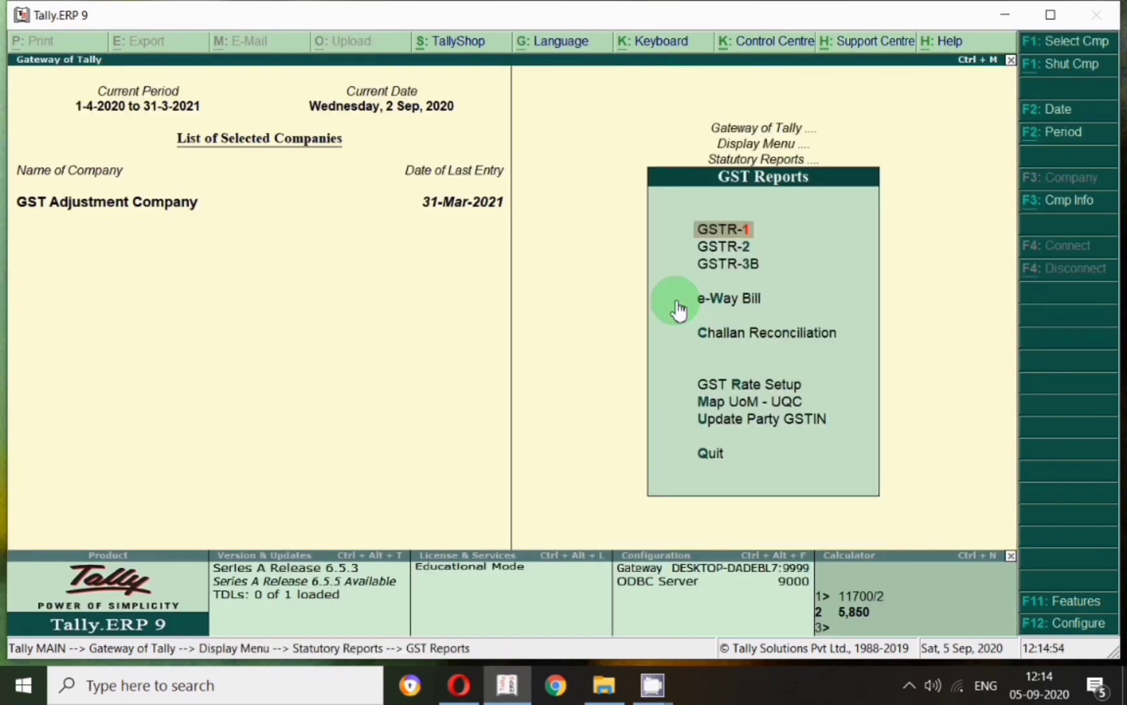
key(1)
key(F2)
key(space)
key(Return)
key(Return)
key(Down)
key(Down)
key(Down)
key(Down)
key(Down)
key(Down)
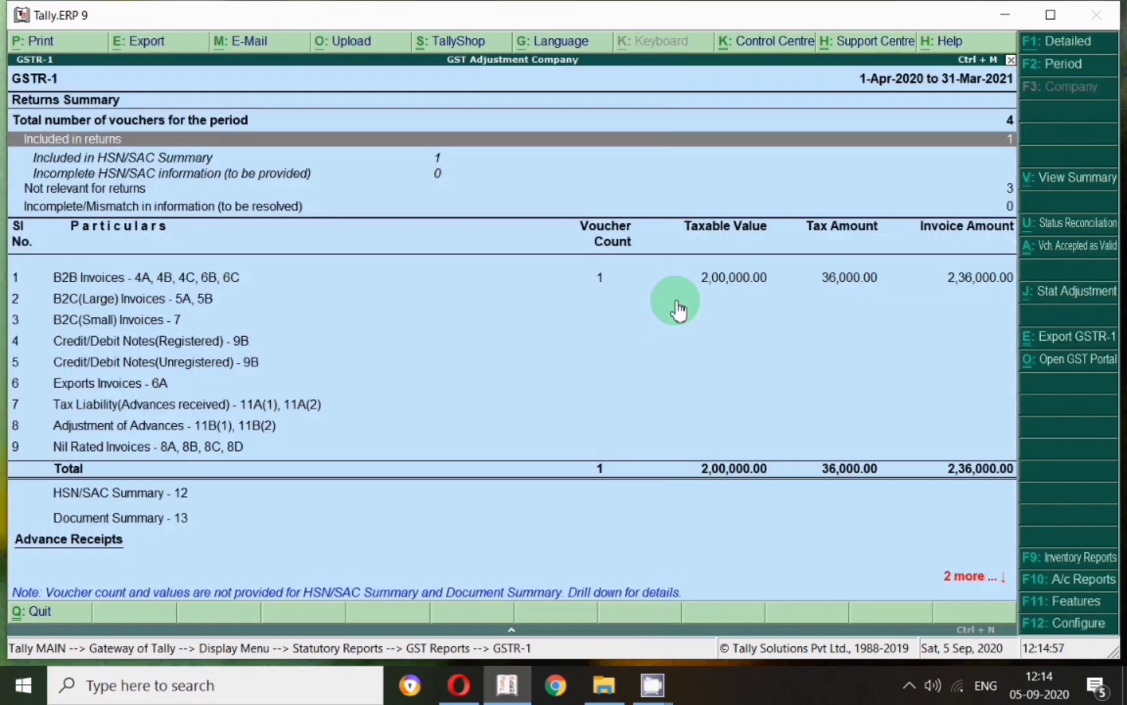
- Examine the B2B invoice tax amount and the Advance Receipts amount unadjusted against supplies in GSTR-1
key(Up)
key(Up)
key(space)
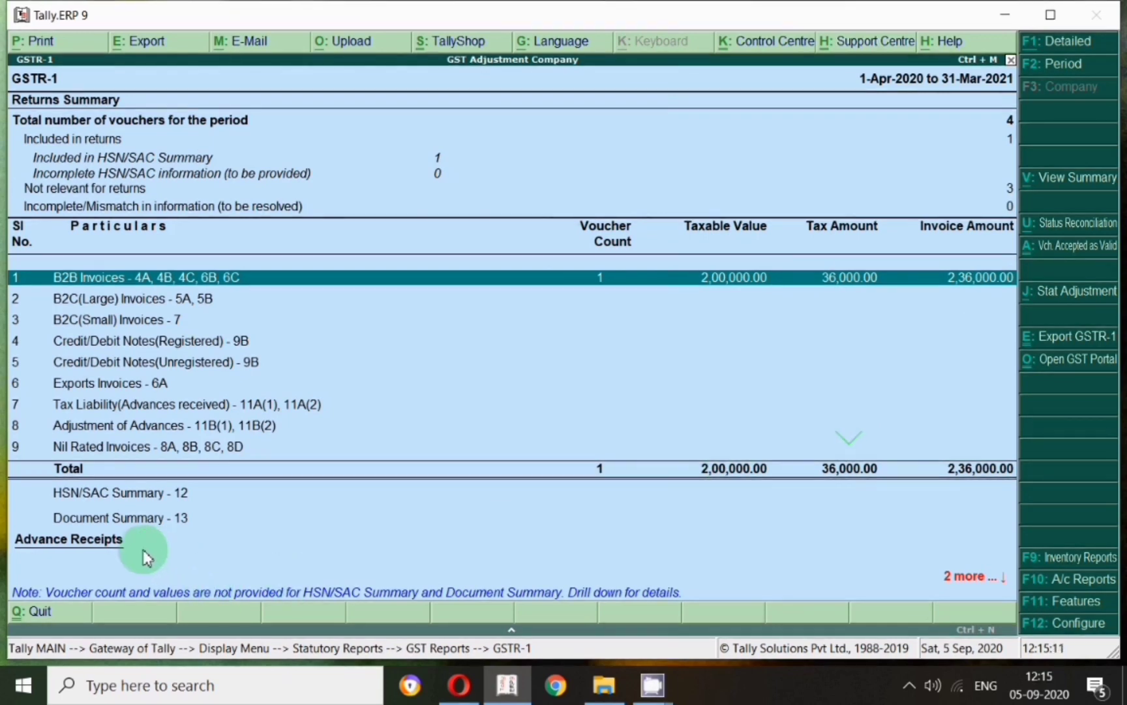
key(Down)
key(Down)
key(Down)
key(Down)
key(Down)
key(Down)
key(Down)
key(Down)
key(Down)
key(Down)
key(Down)
key(Down)
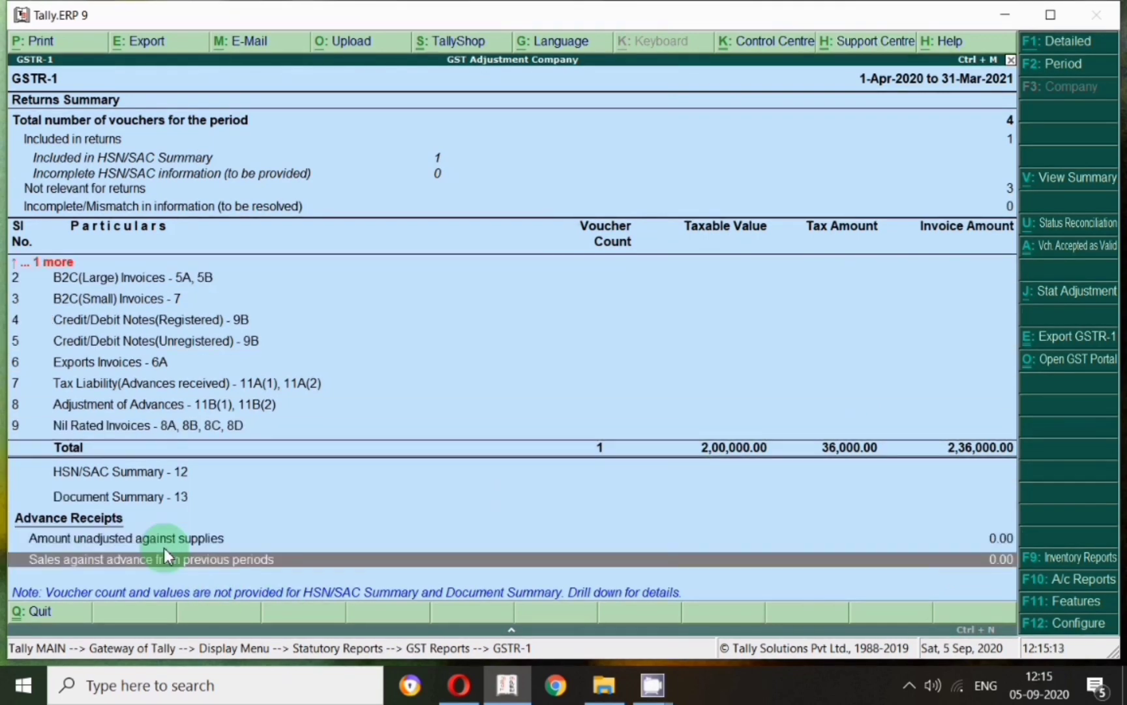
key(Up)
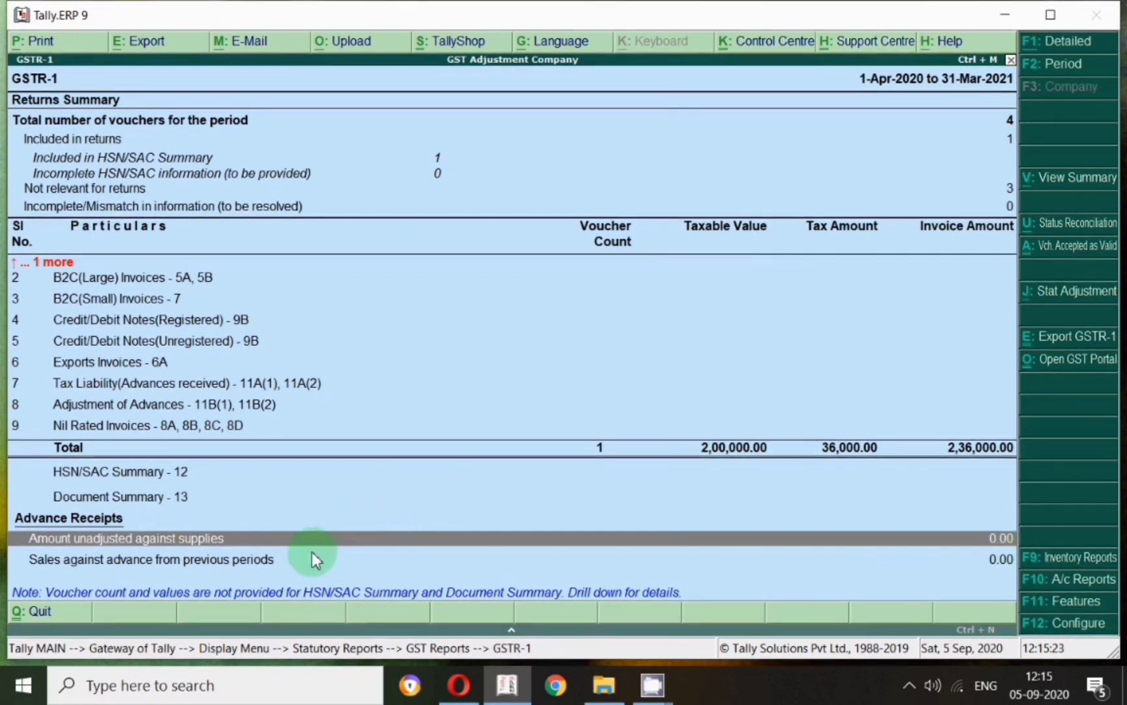
key(Up)
key(Up)
key(Up)
key(Up)
key(Up)
key(Up)
key(Up)
key(Up)
key(Up)
key(Up)
key(Up)
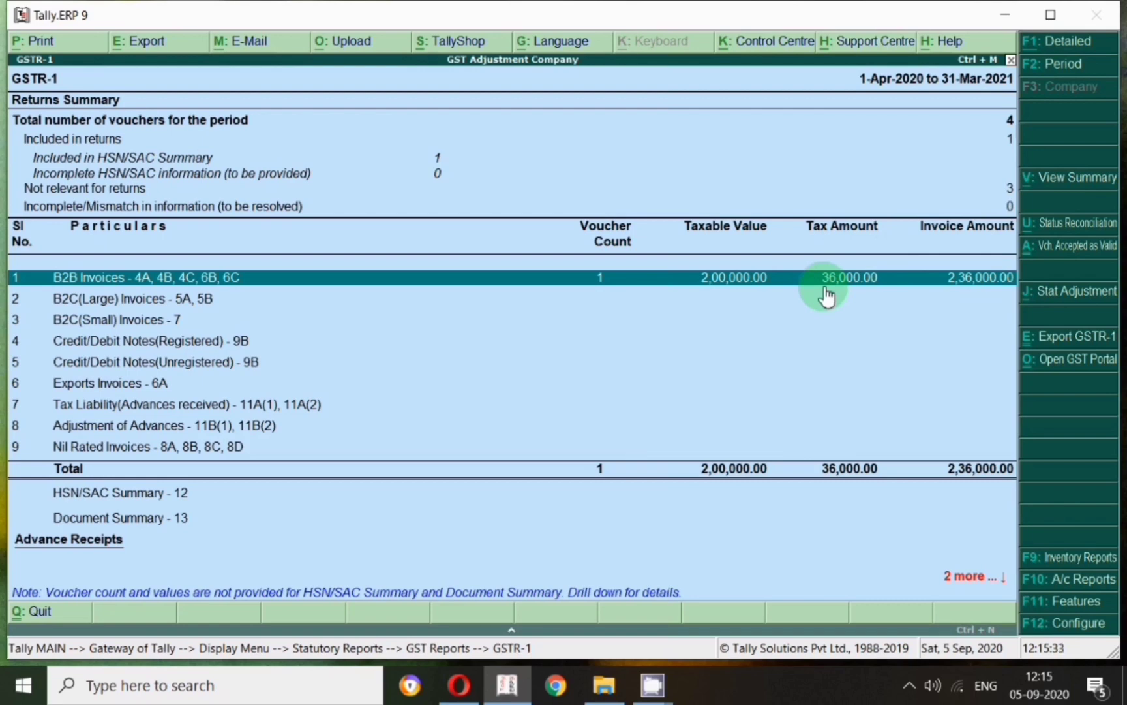
- Leave GSTR-1 and view the detailed Balance Sheet as at 31-Mar-2021
key(Escape)
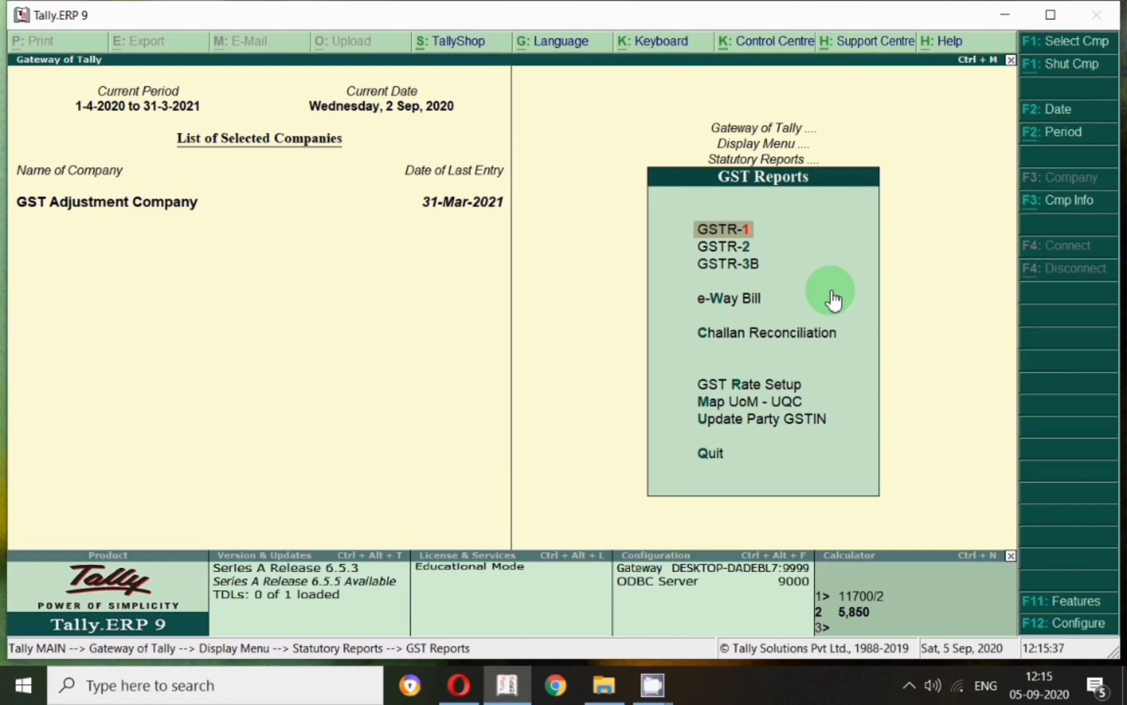
key(Escape)
key(Escape)
key(Escape)
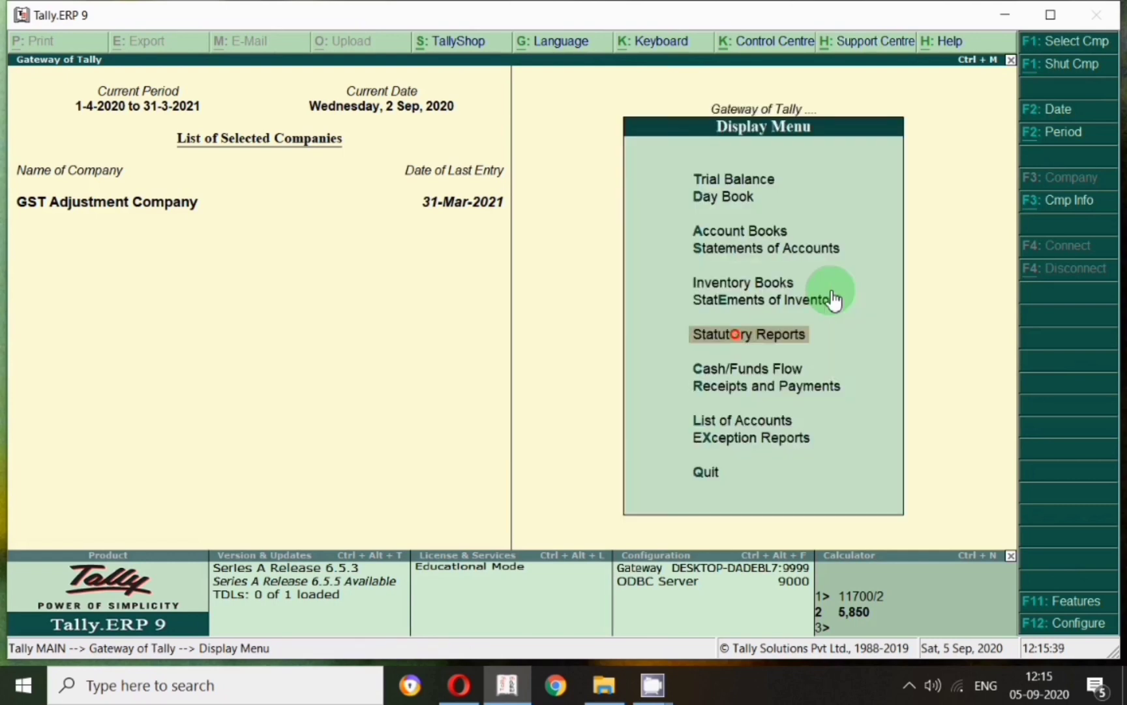
key(b)
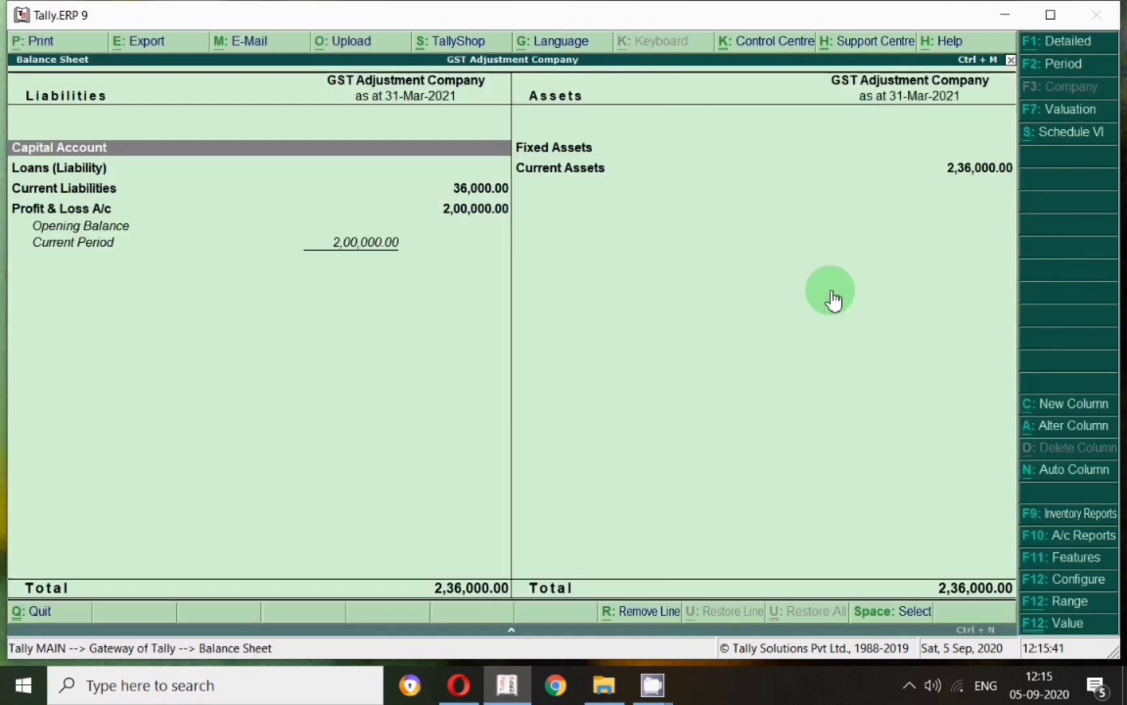
key(F2)
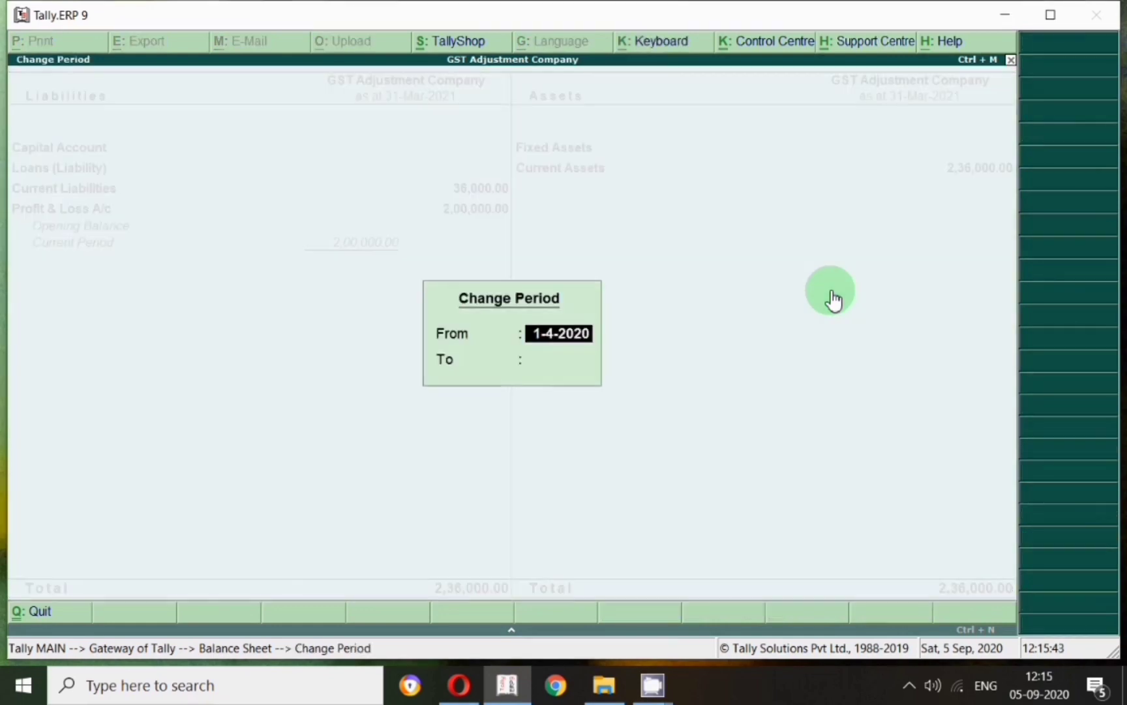
key(Return)
key(Return)
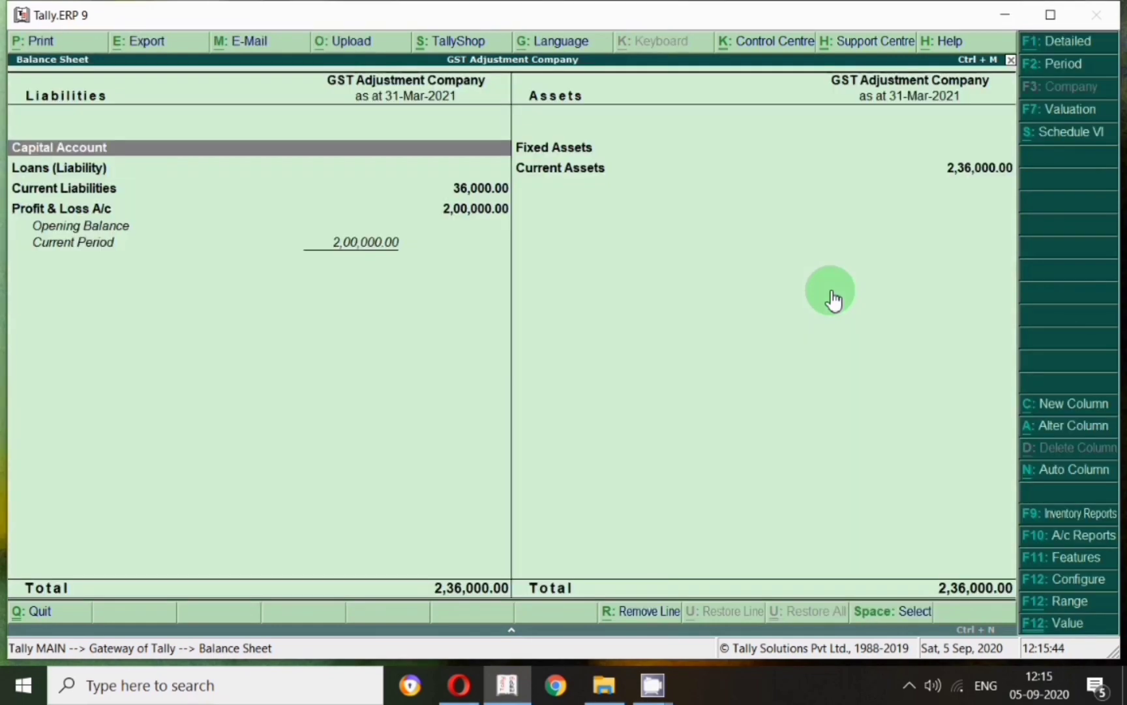
click(1047, 42)
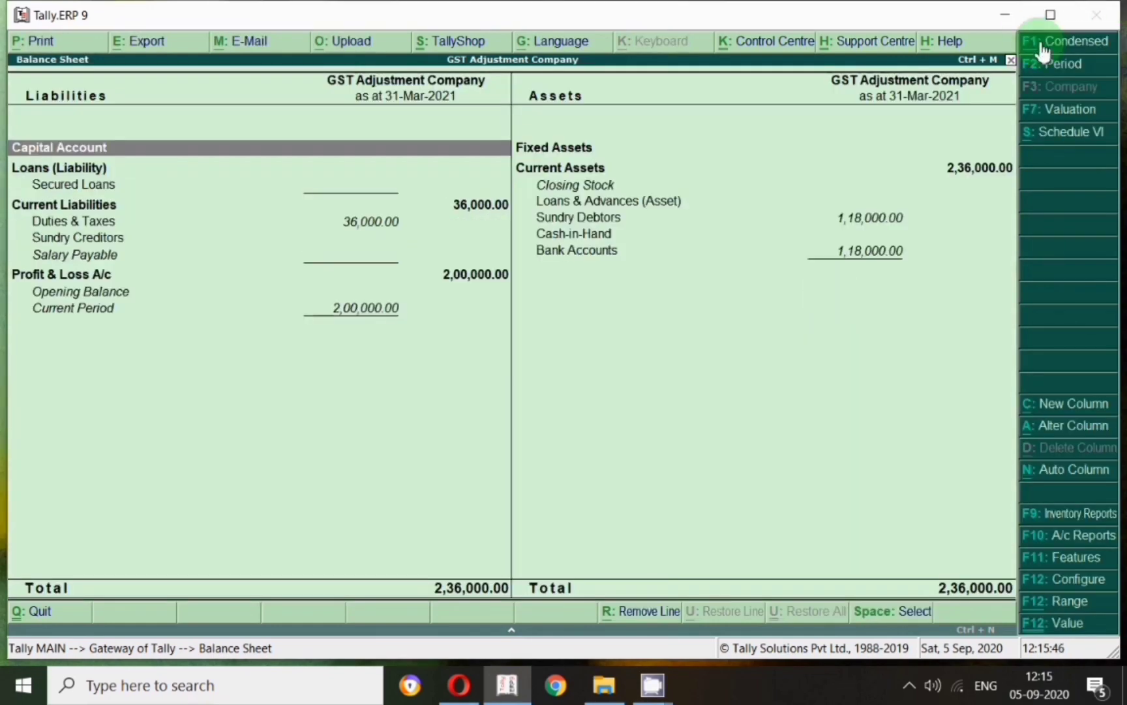
- Examine the Duties & Taxes and Sundry Debtors lines in the Balance Sheet and drill down into the Duties & Taxes group summary
click(98, 238)
click(100, 223)
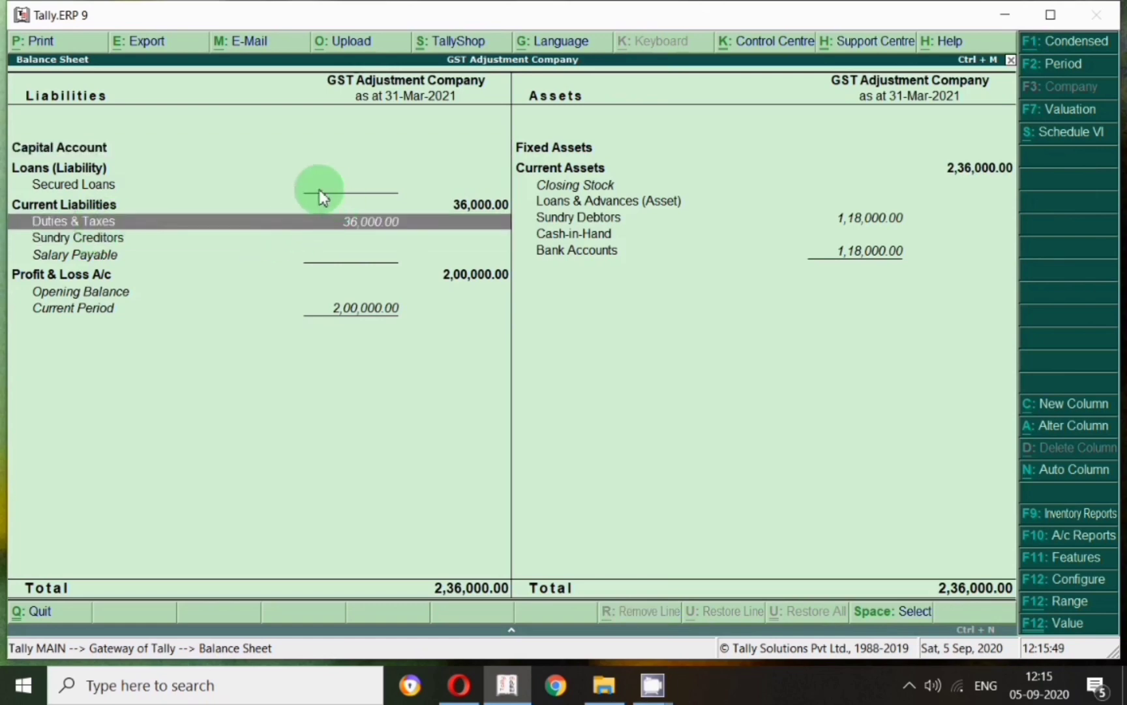
click(587, 171)
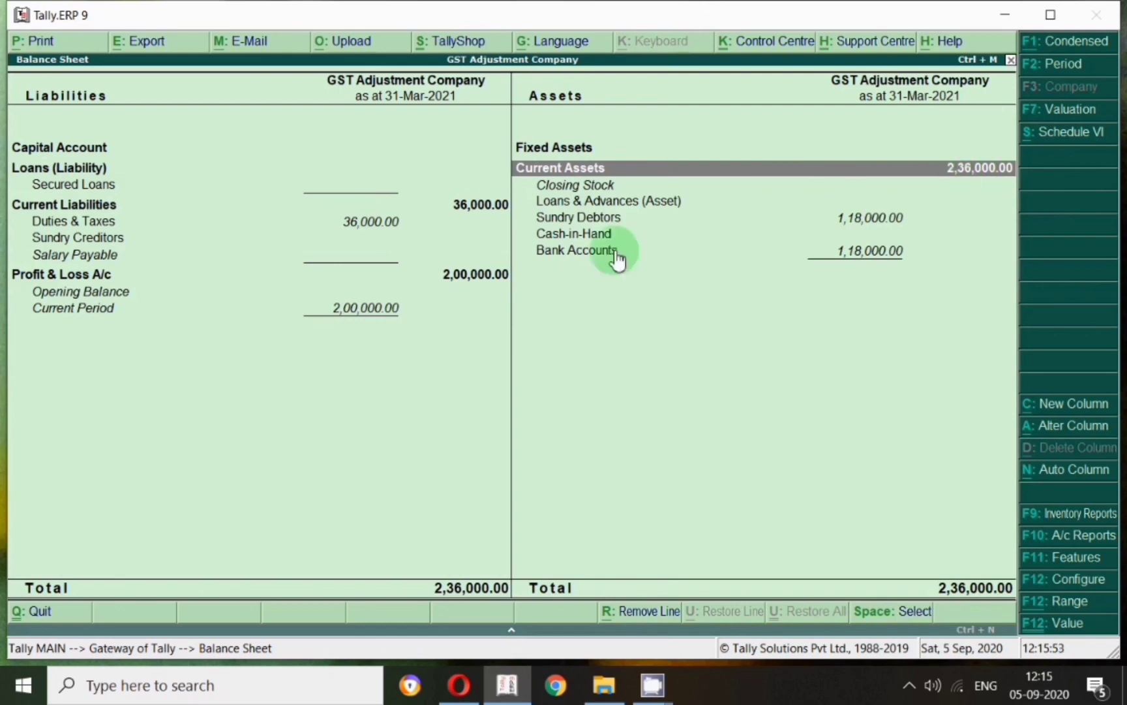
click(565, 215)
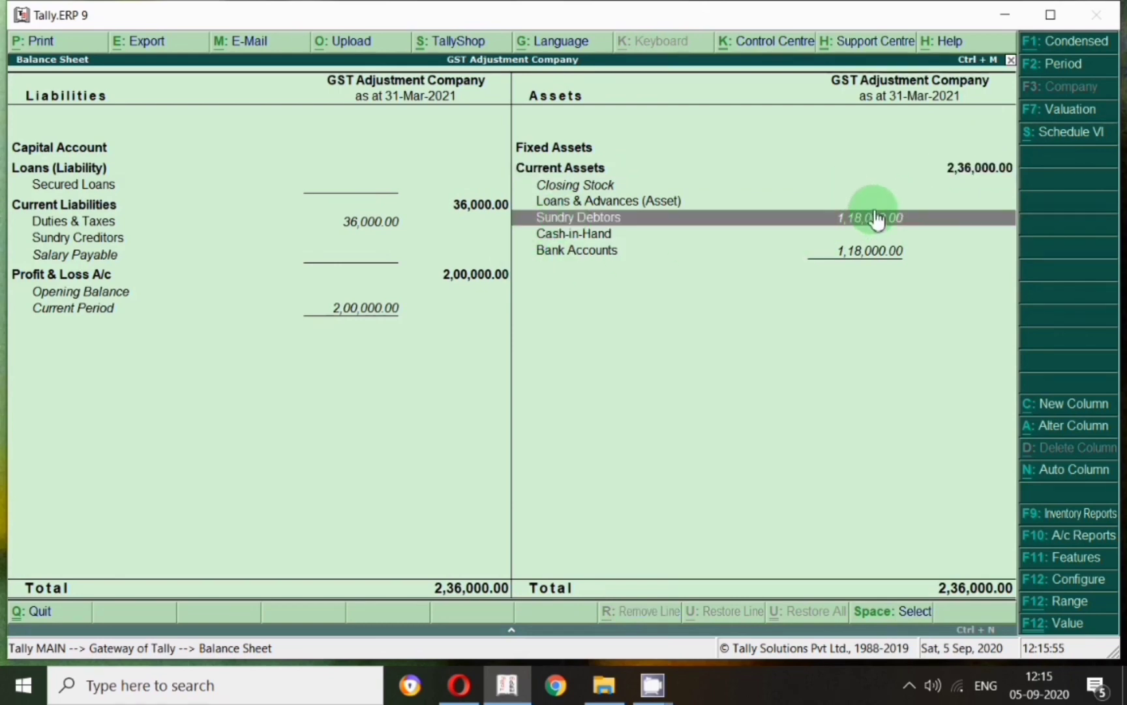
click(372, 223)
key(Return)
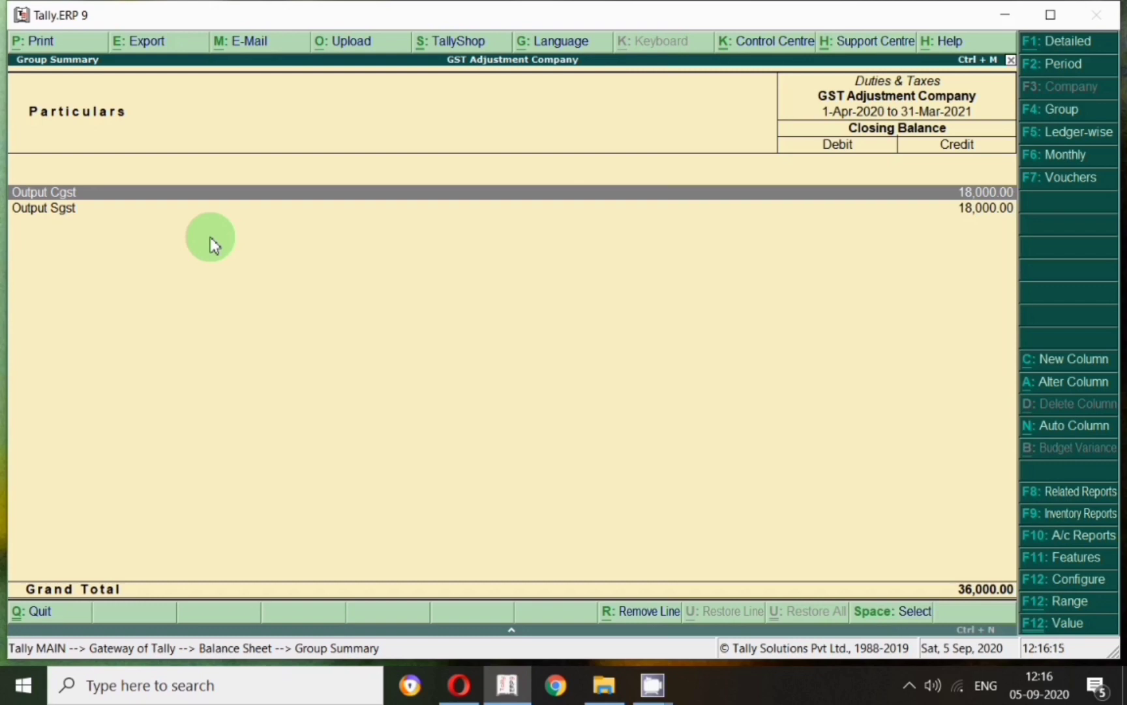
key(Escape)
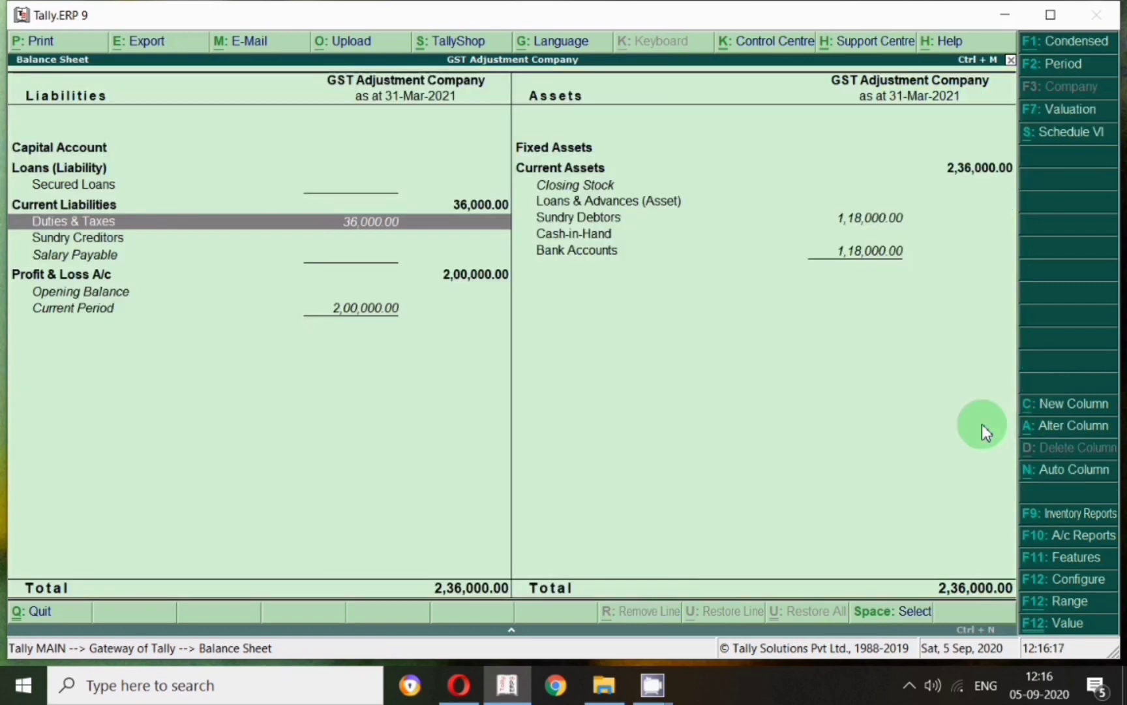
key(Escape)
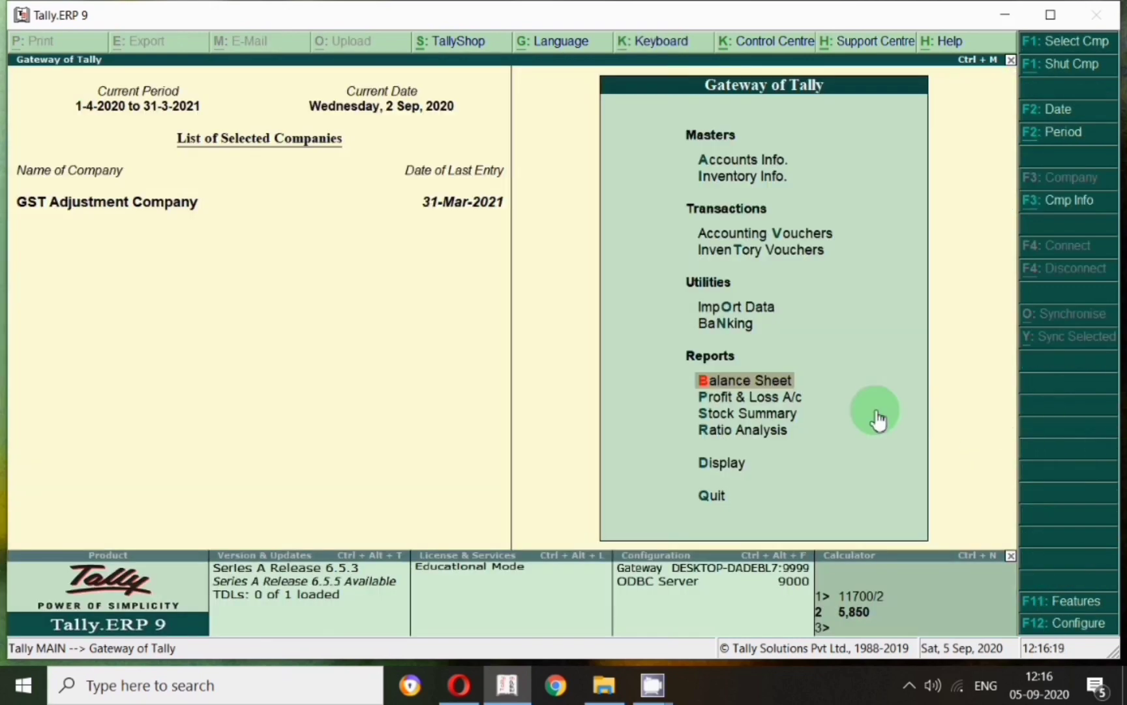
- Start a payment voucher dated 2-Oct-2020
key(v)
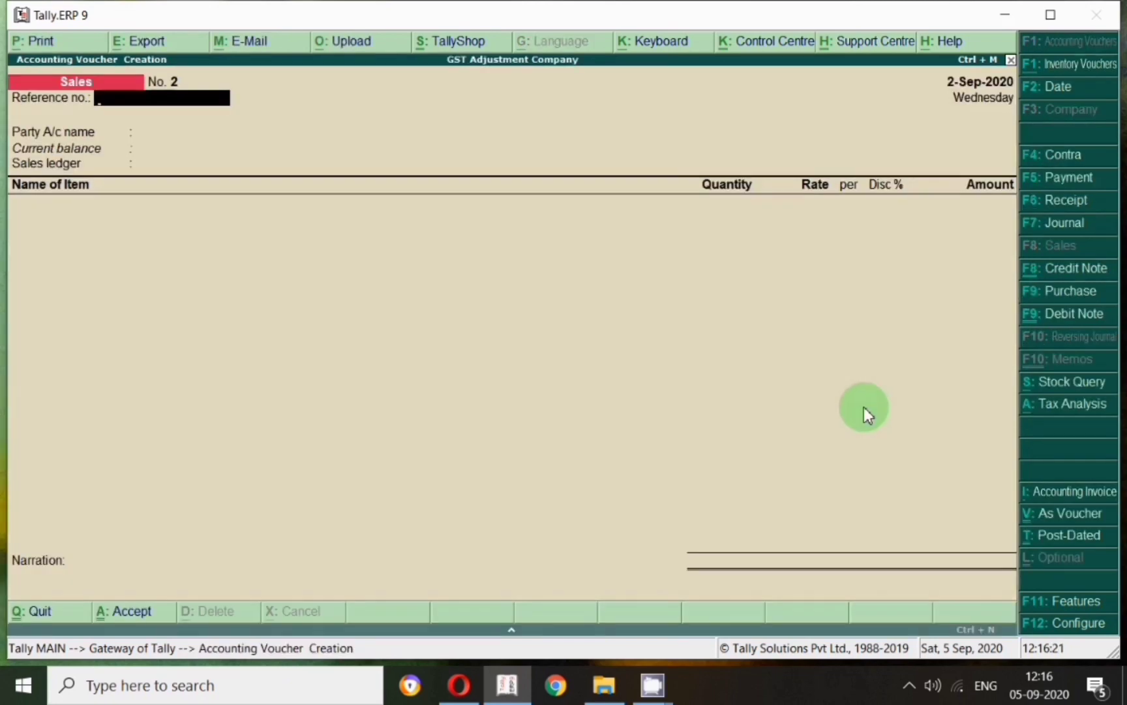
click(1064, 183)
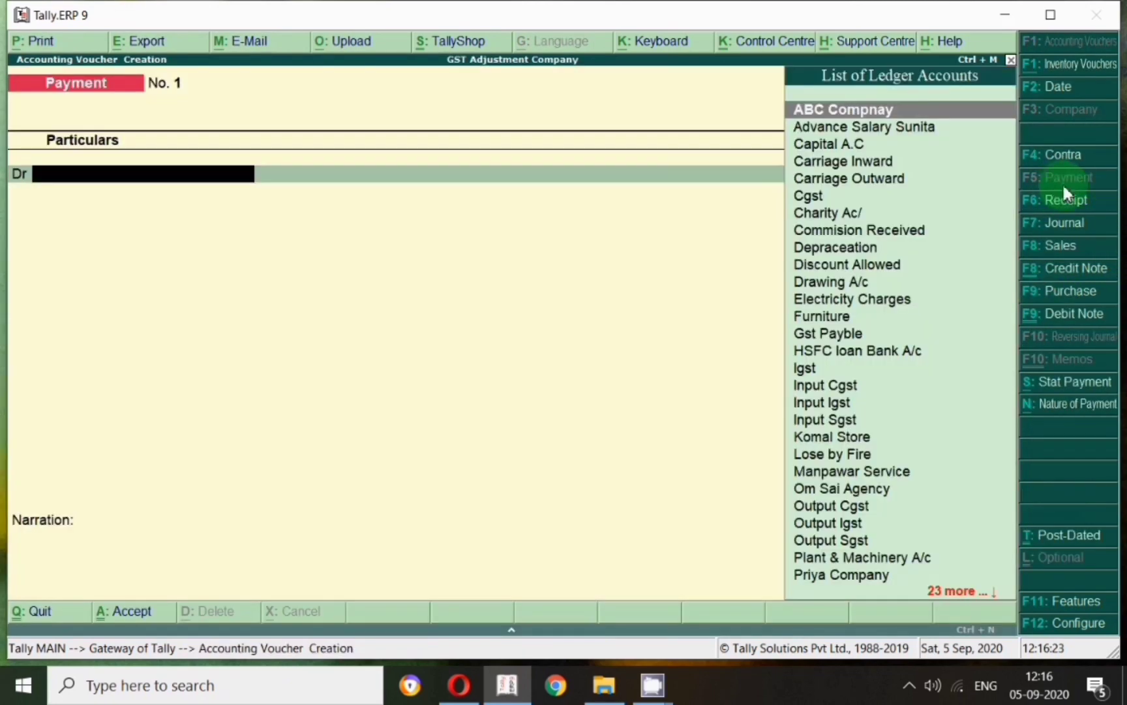
key(F2)
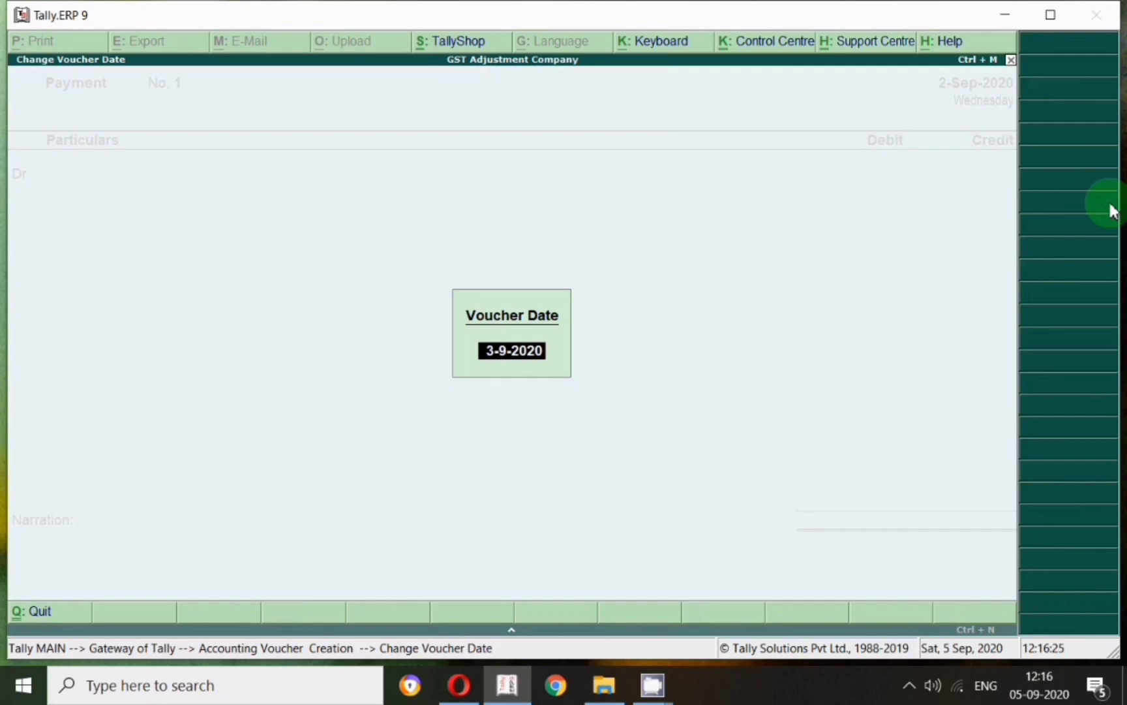
key(BackSpace)
text(2.10)
key(Return)
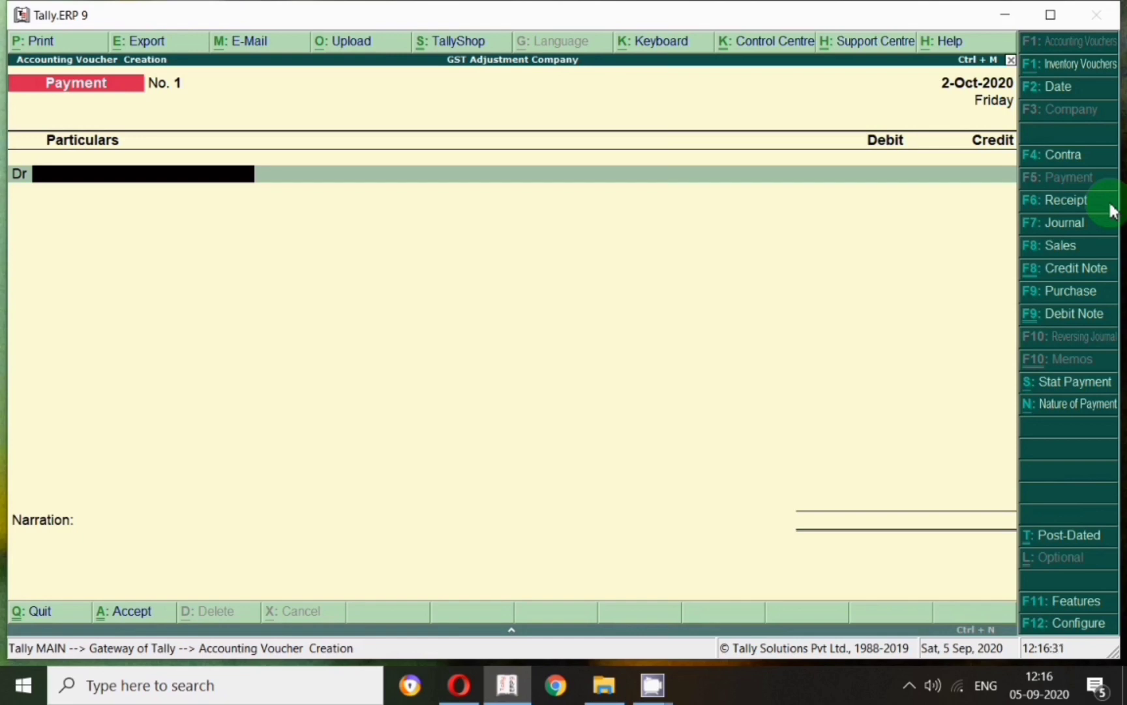
- Debit the Output Cgst ledger with 18,000 in the payment voucher
text(Cgs)
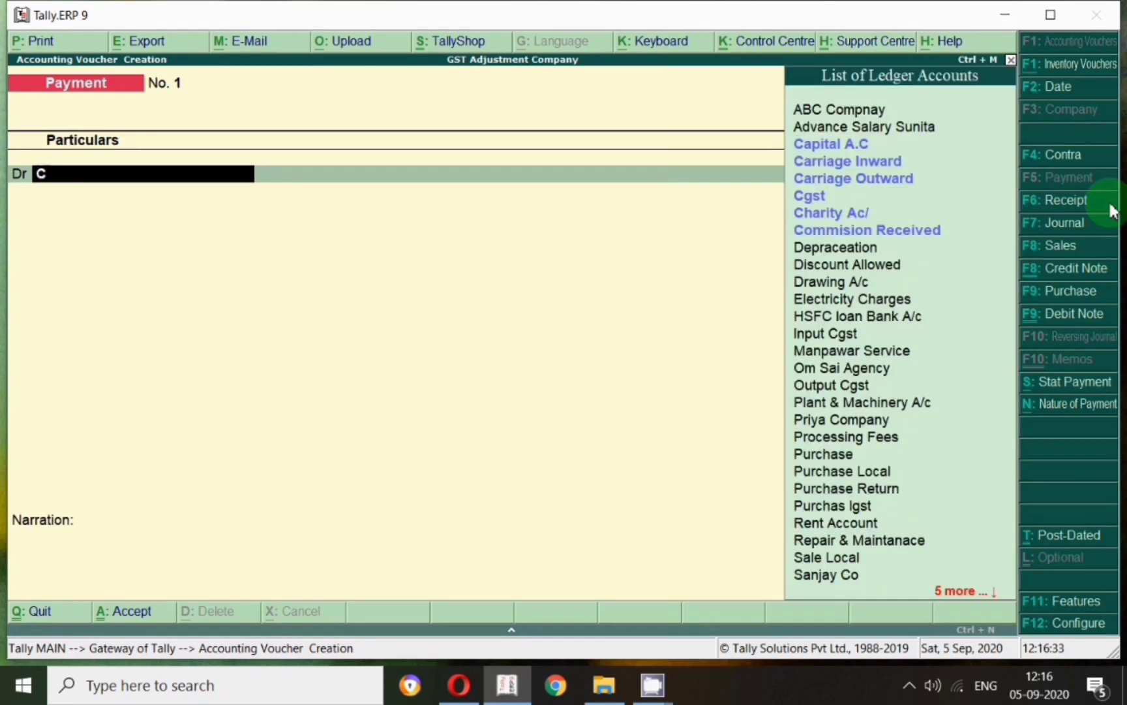
key(Down)
key(Down)
key(Return)
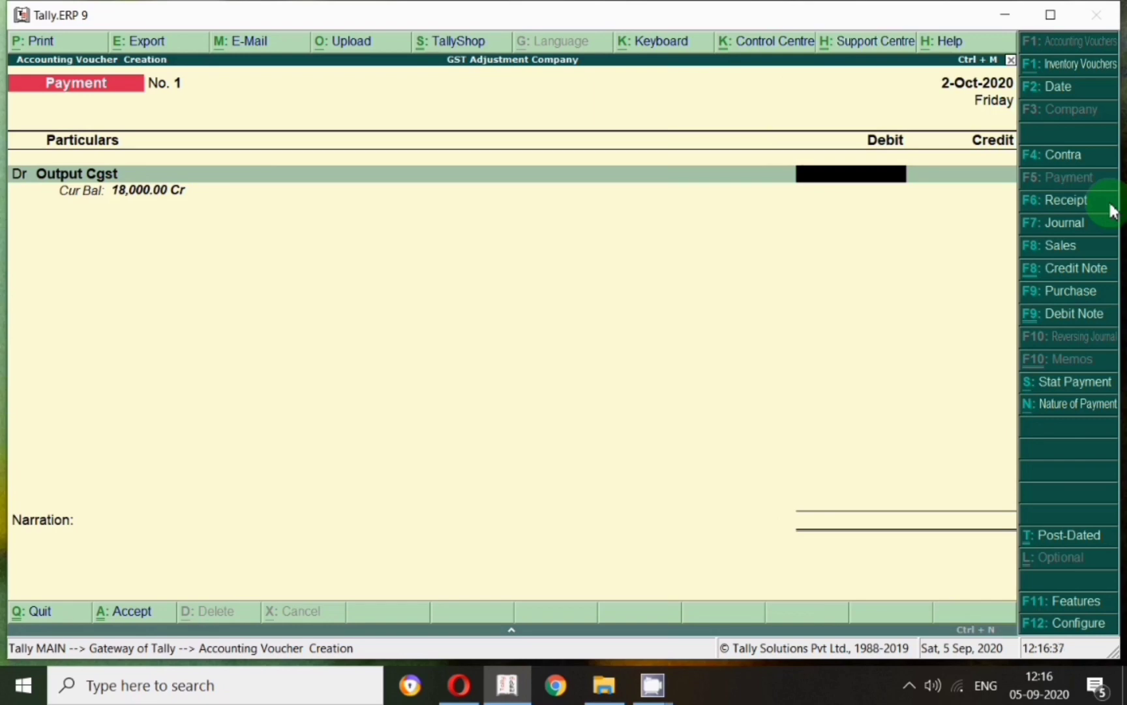
text(18000)
key(Return)
- Add a second debit line for the Output Sgst ledger with 18,000
text(d)
key(Return)
text(Ou)
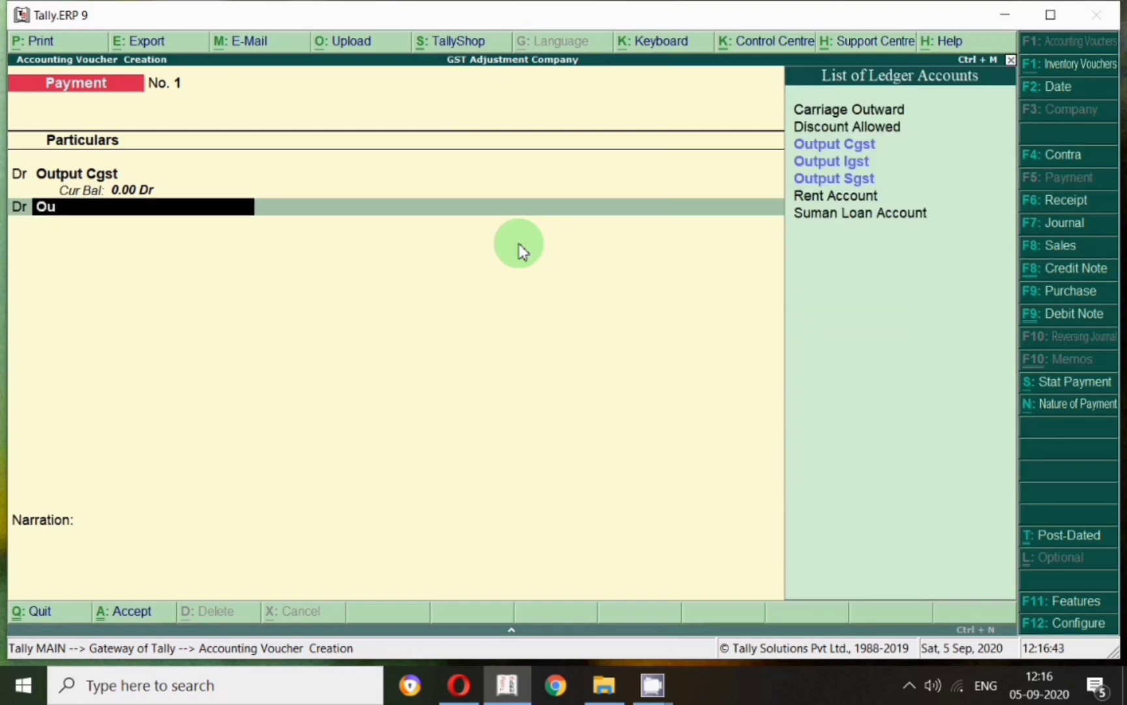
key(BackSpace)
key(BackSpace)
text(Sgs)
key(Up)
key(Return)
text(18000)
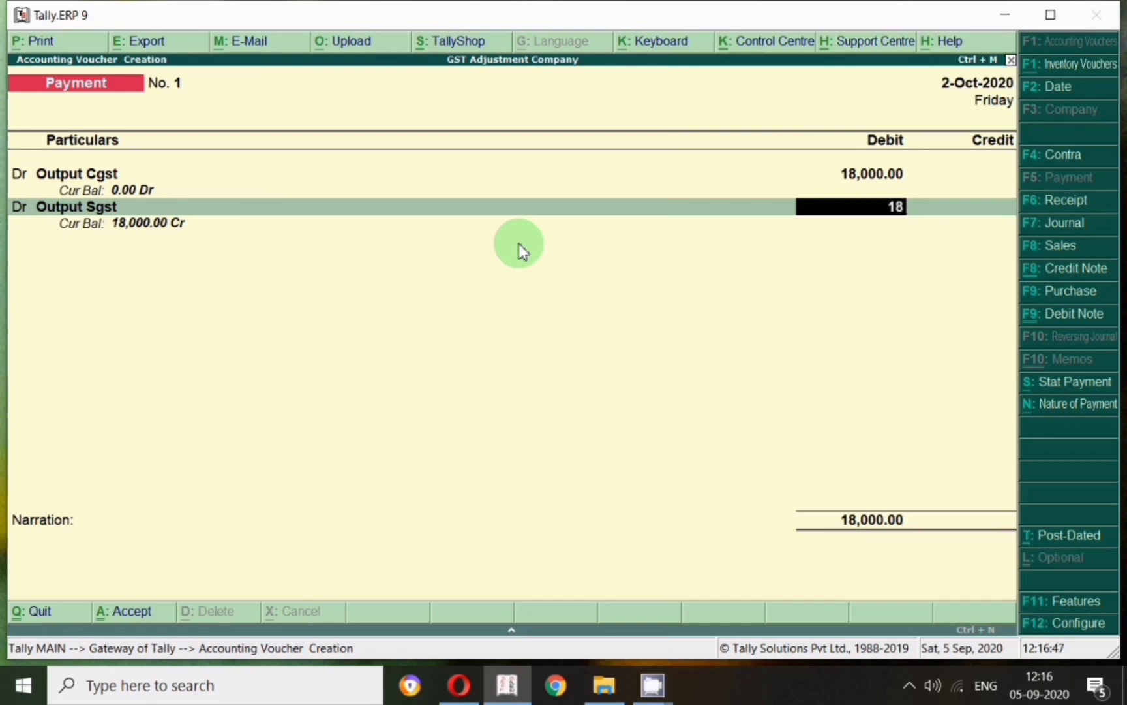
key(Return)
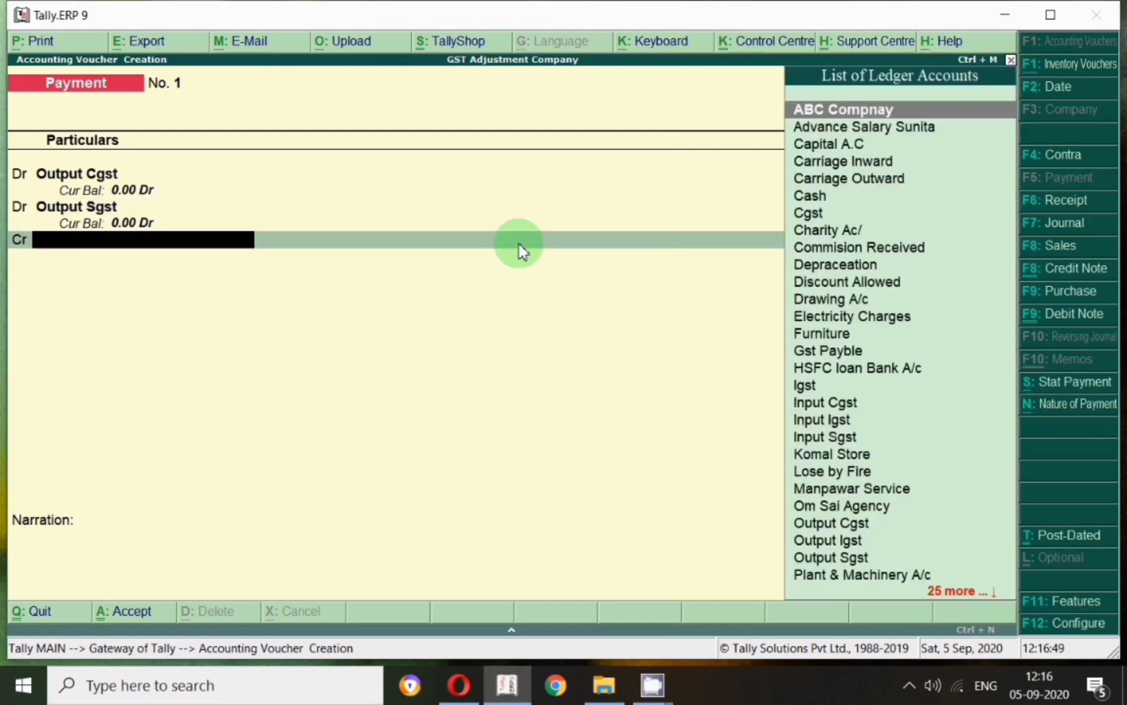
- Credit the Sbi ledger with the balancing amount and save the payment voucher without a narration
text(Sbi)
key(Return)
key(Return)
key(Return)
key(Return)
key(Return)
key(Return)
key(Return)
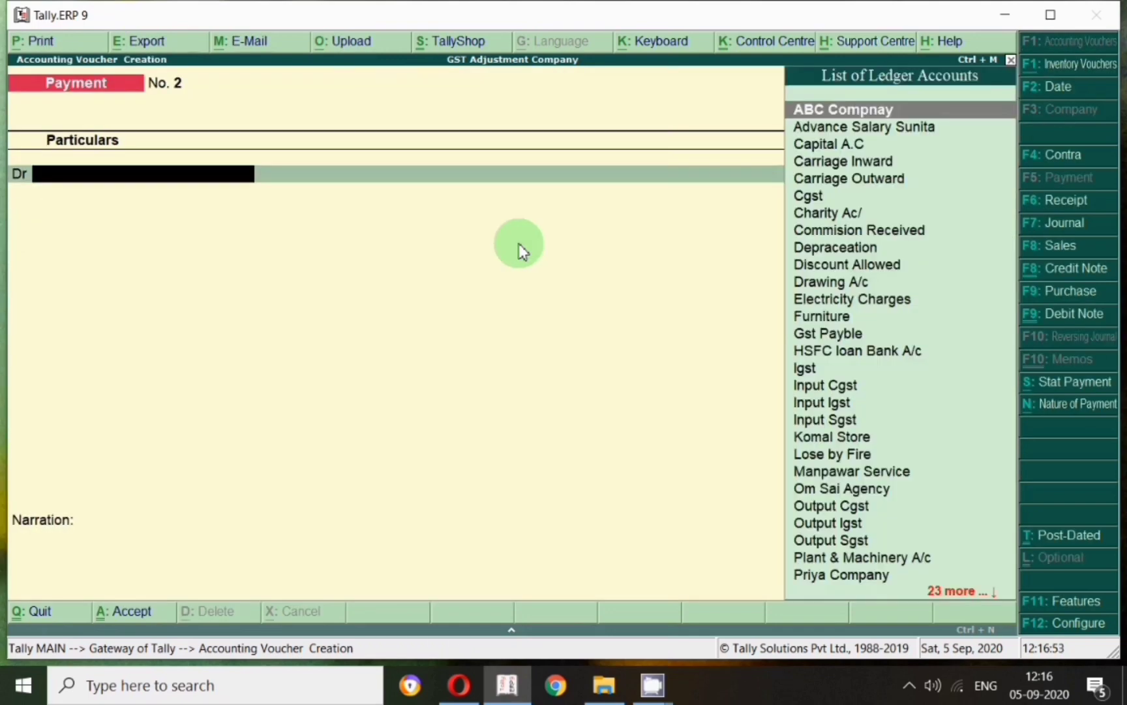
- Leave voucher entry and check Duties & Taxes in the detailed Balance Sheet as at 31-Mar-2021
key(Escape)
key(Return)
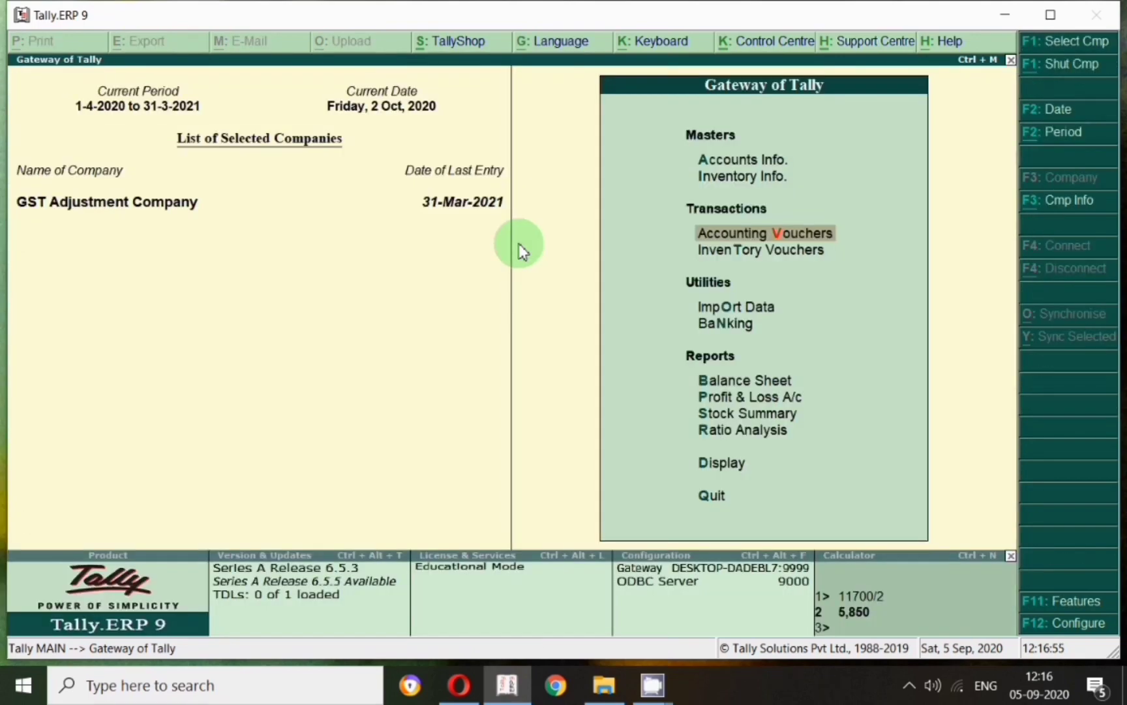
key(b)
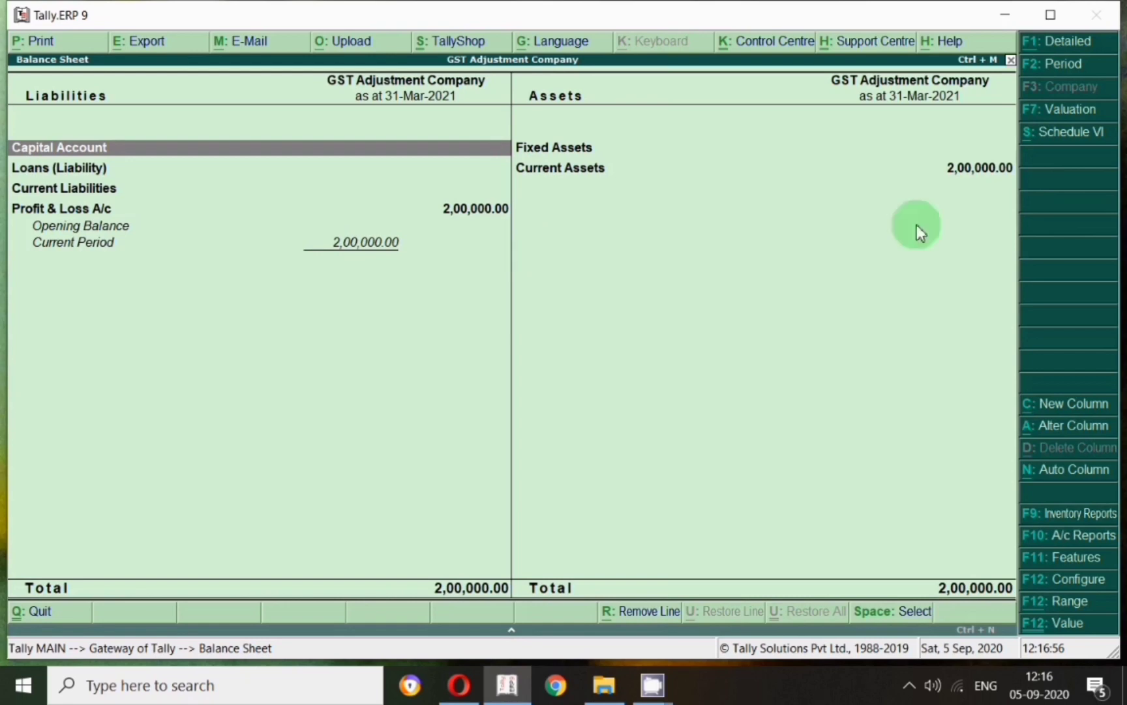
click(1086, 45)
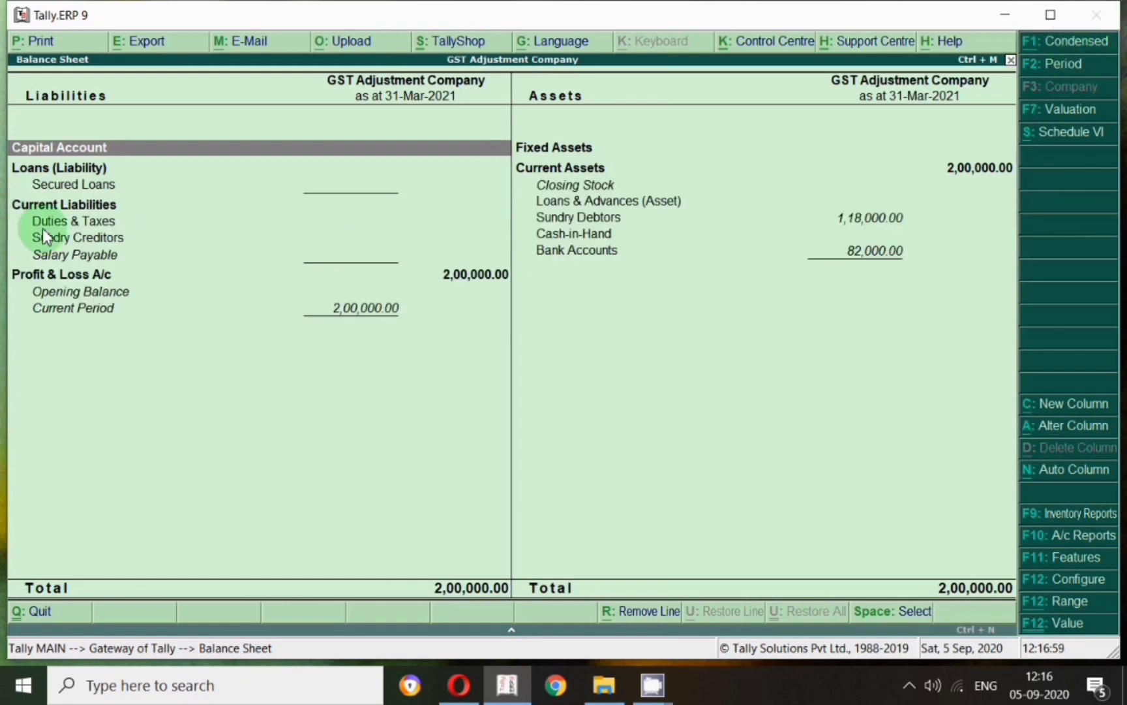
click(44, 223)
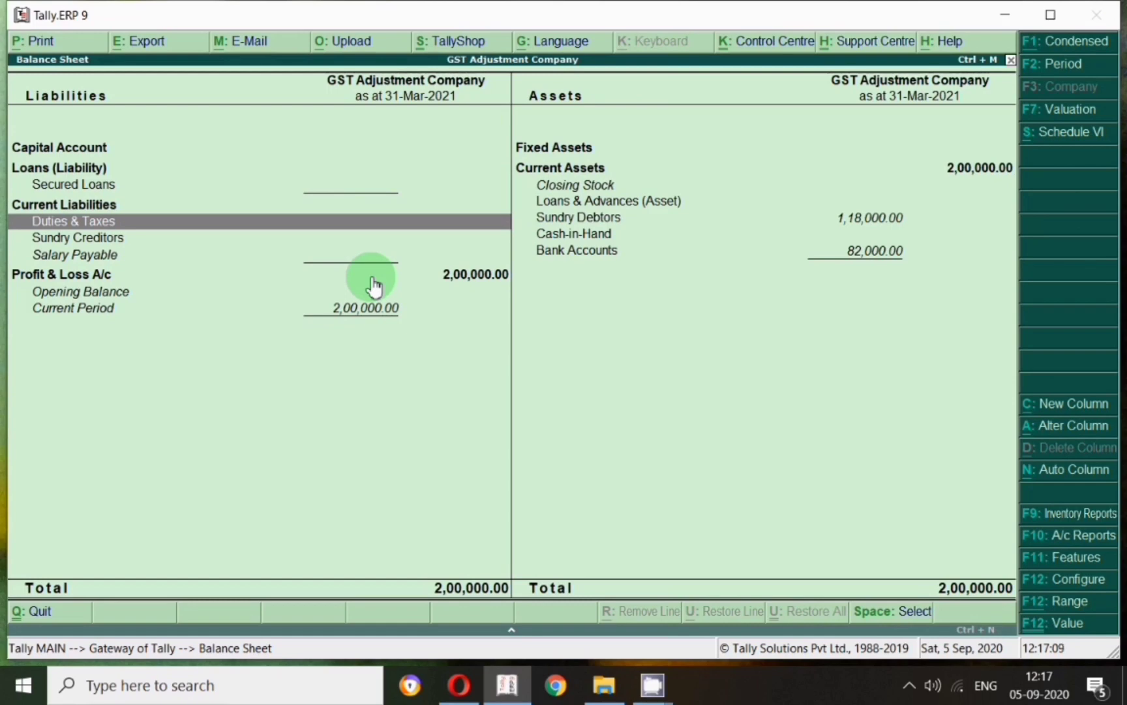
right_click(906, 692)
click(910, 688)
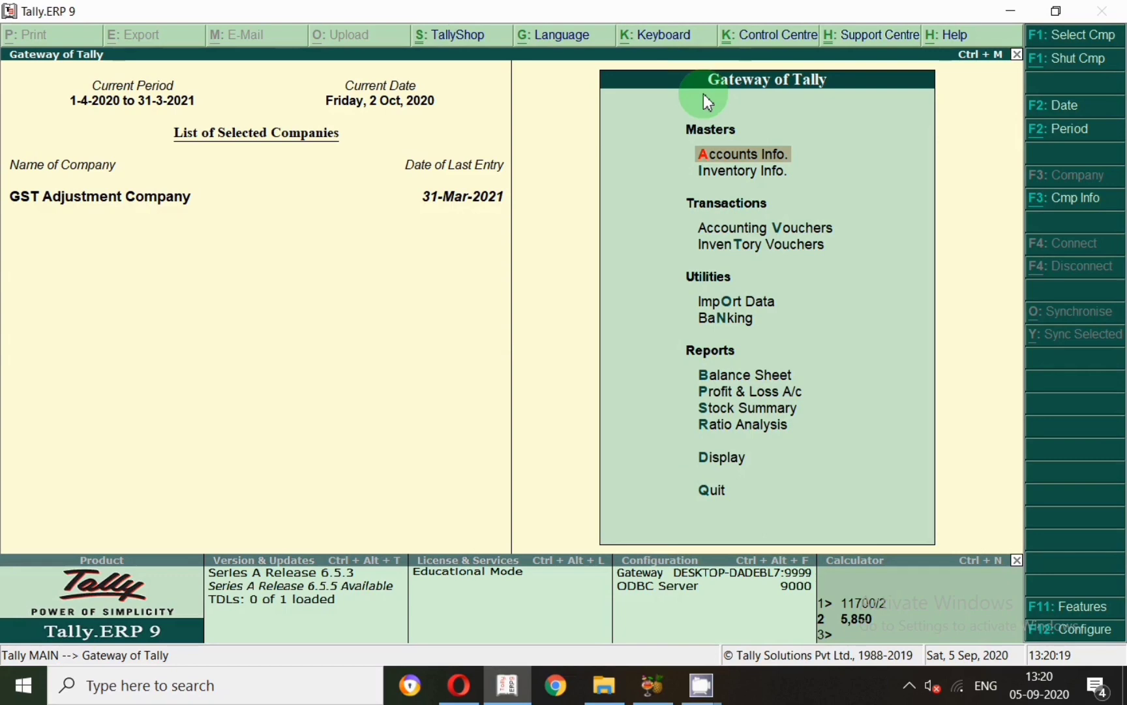
- Start a sales voucher dated 2-Oct-2020 and leave its reference number empty
key(v)
key(F2)
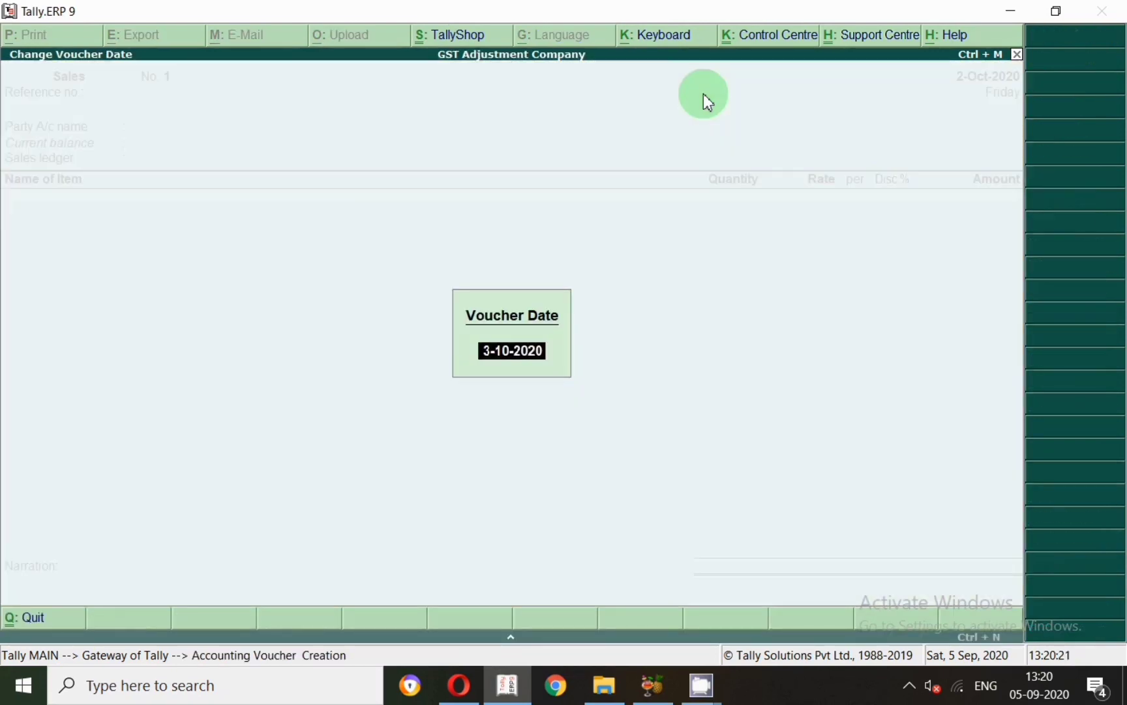
text(2.10)
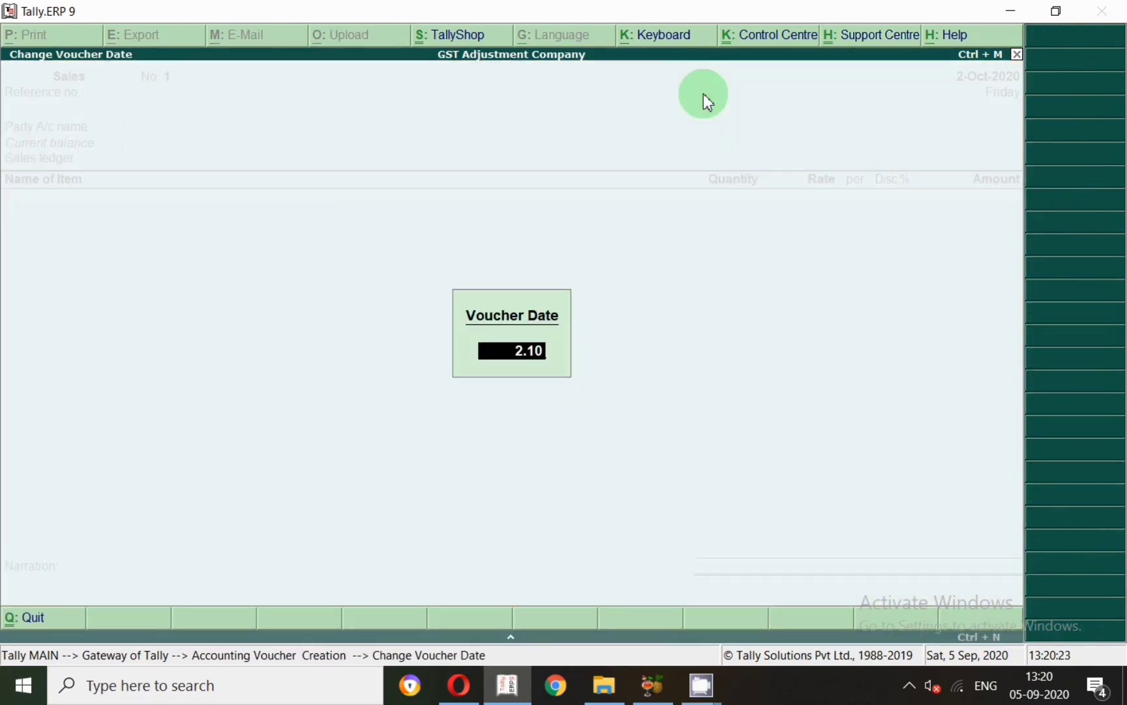
key(Return)
key(Return)
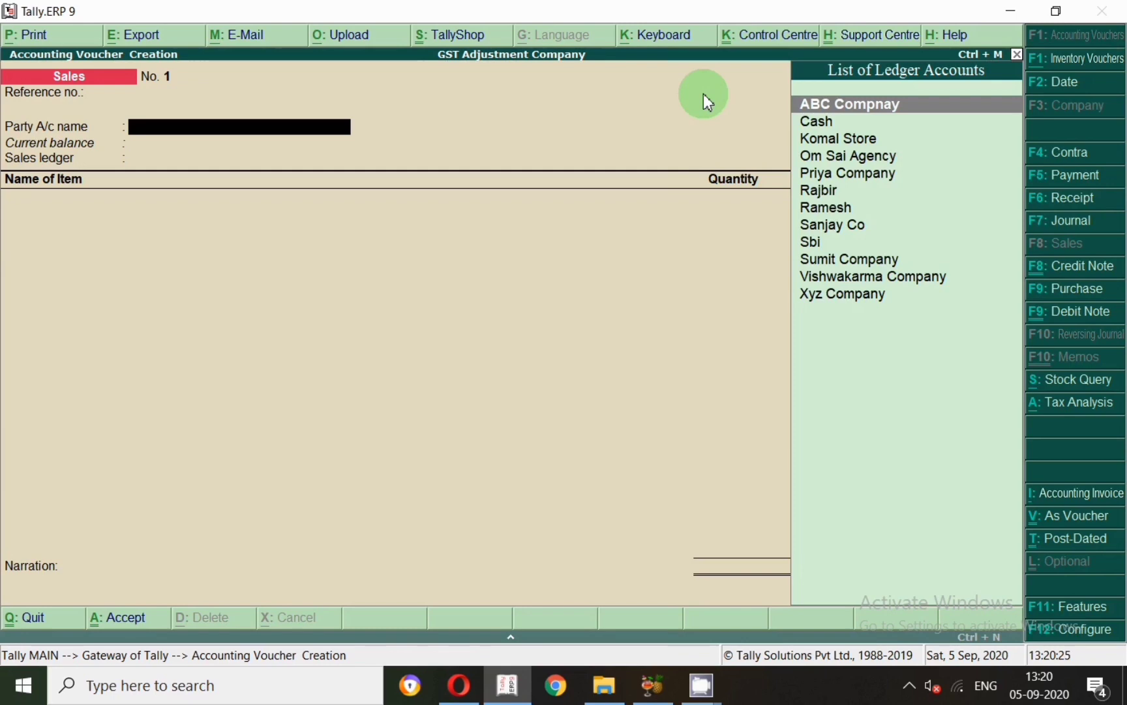
- Choose Om Sai Agency as the party with its default details and Sale Local as the sales ledger
text(Om)
key(Return)
key(Return)
key(Return)
key(Return)
key(Return)
key(Return)
key(Return)
key(Return)
key(Return)
key(Return)
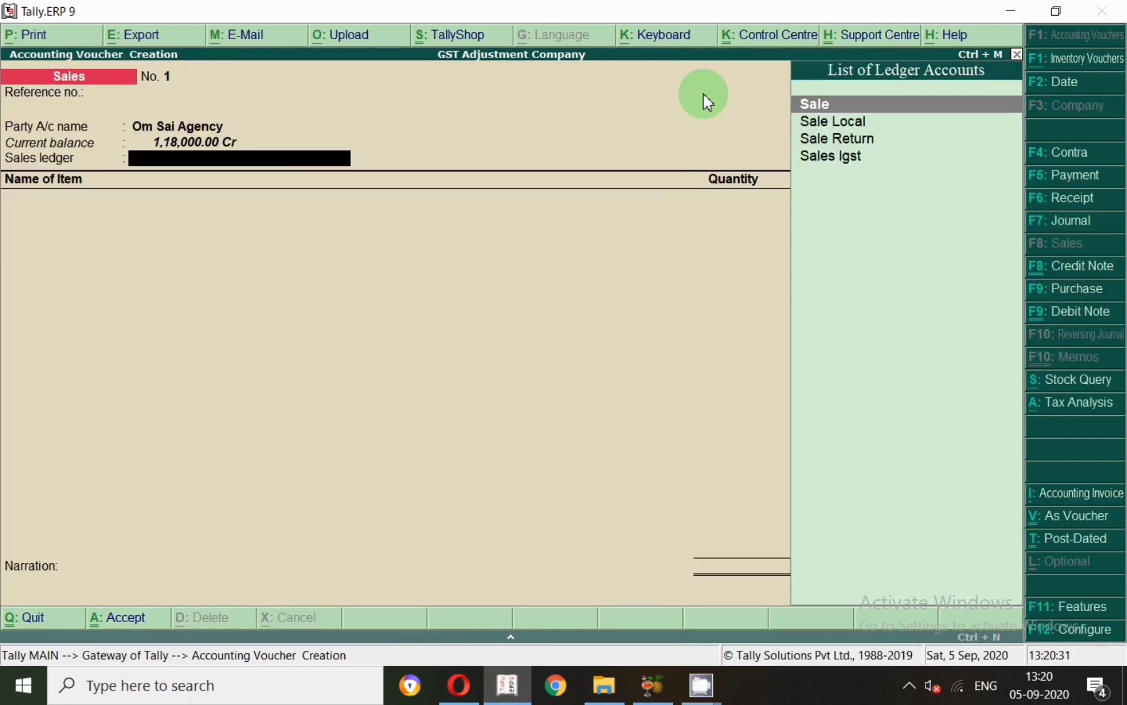
key(Down)
key(Return)
- Add 100 no of Juicer Mixer Grinder for 2,00,000 with tracking number Not Applicable and end the item list
text(J)
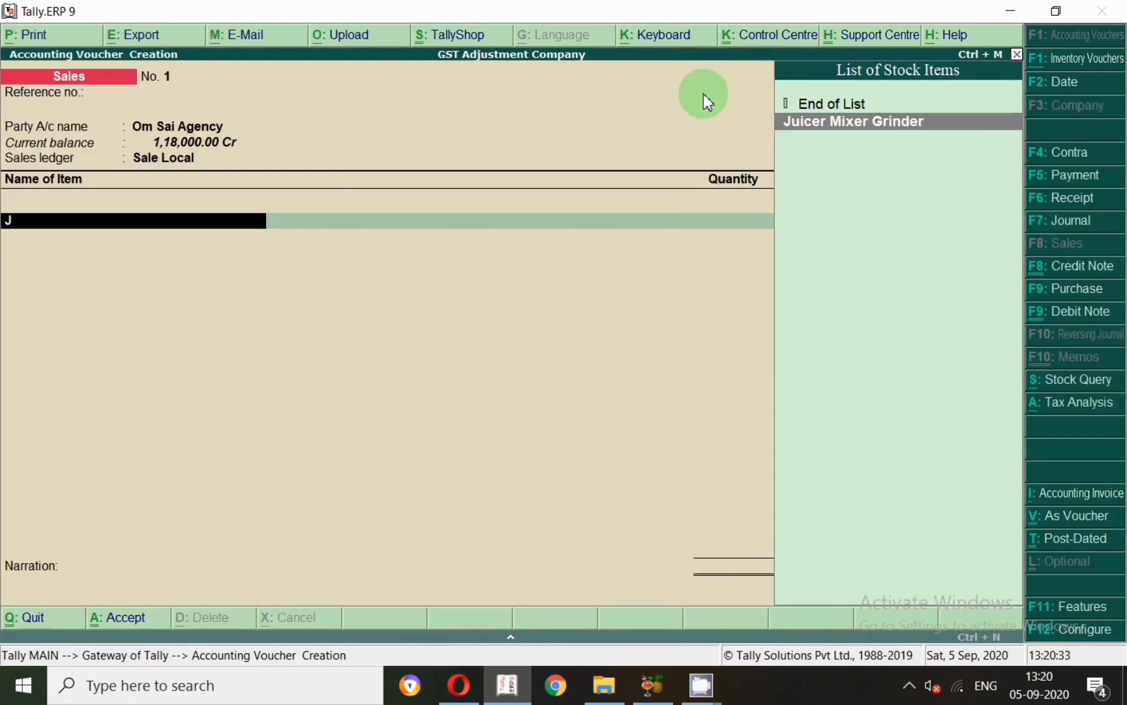
text(ui)
key(Return)
key(Return)
text(100)
key(Return)
key(Return)
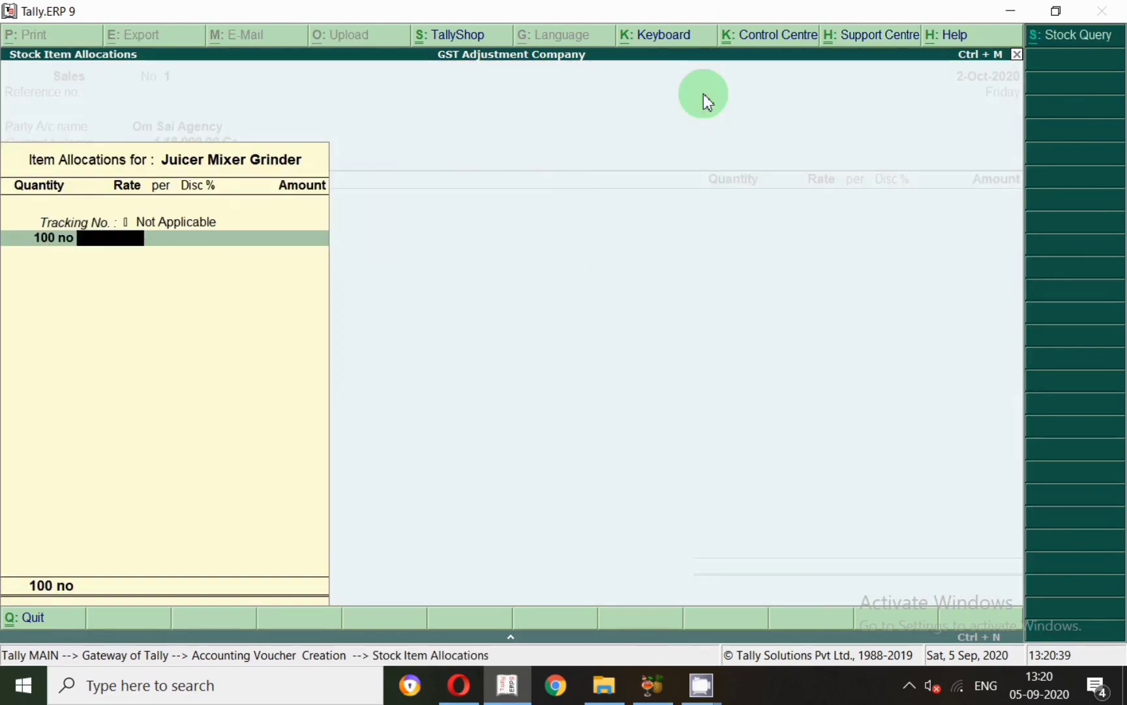
key(Return)
key(Return)
text(2)
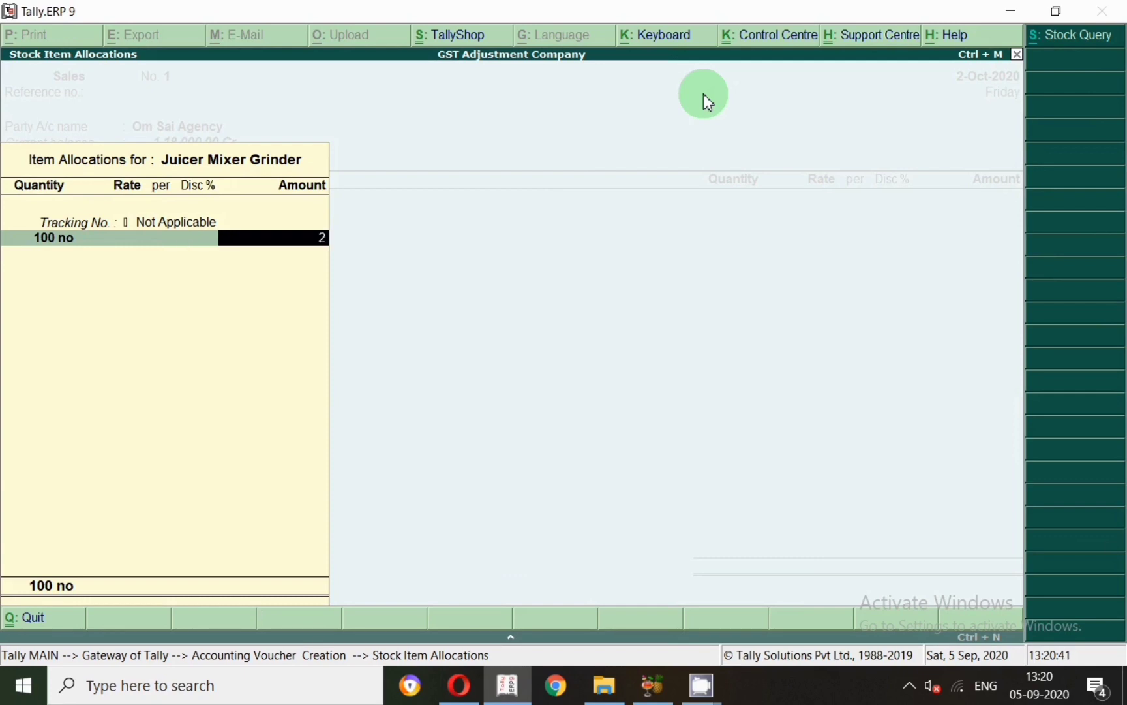
text(,00,0000)
key(Return)
key(Return)
key(Return)
key(Return)
- Add the Output Cgst and Output Sgst ledgers at 18,000.00 each to the sales voucher and end the ledger list
text(Cgs)
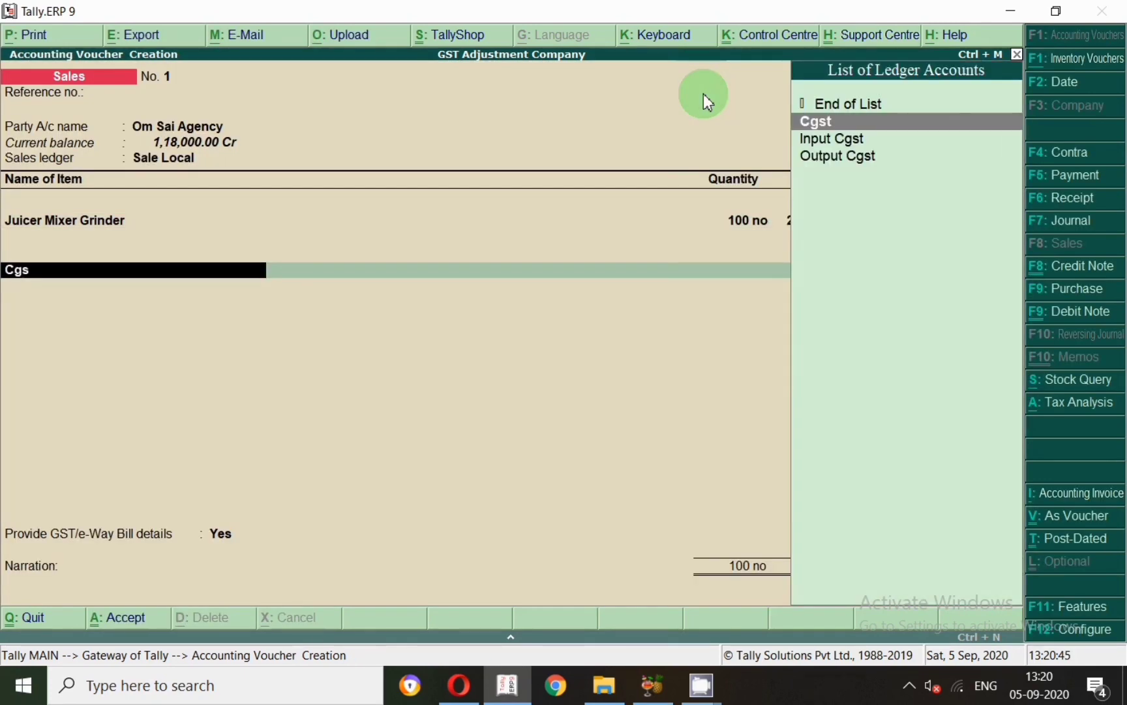
key(Down)
key(Down)
key(Return)
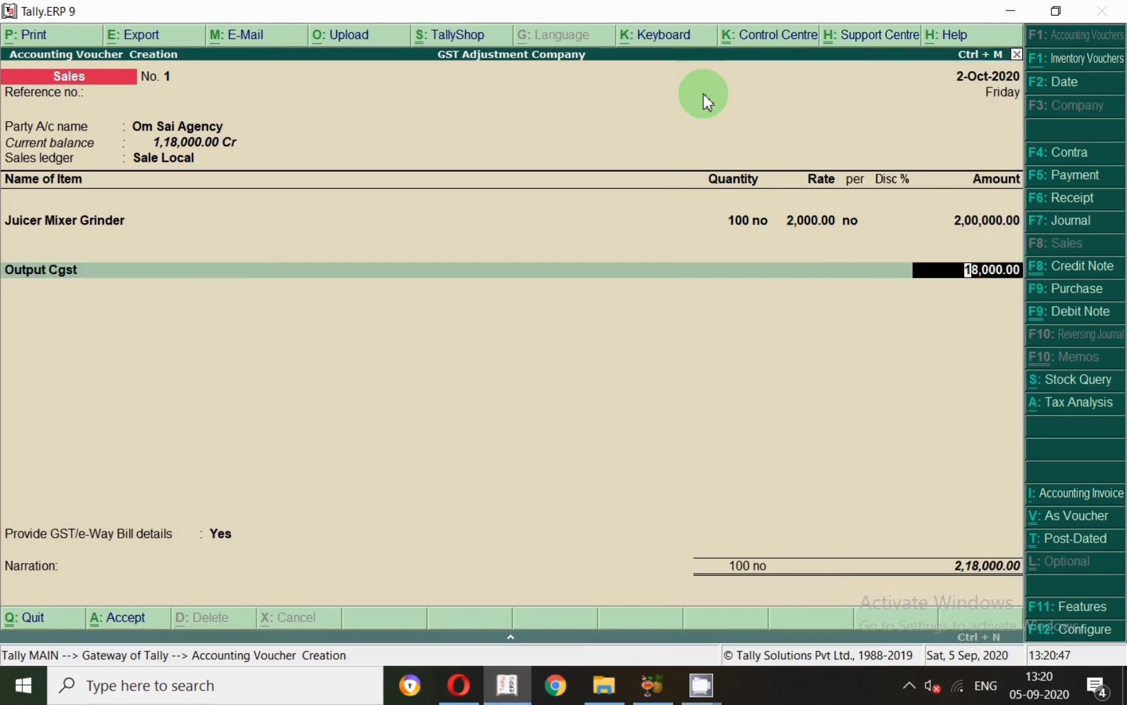
key(Return)
text(Sgs)
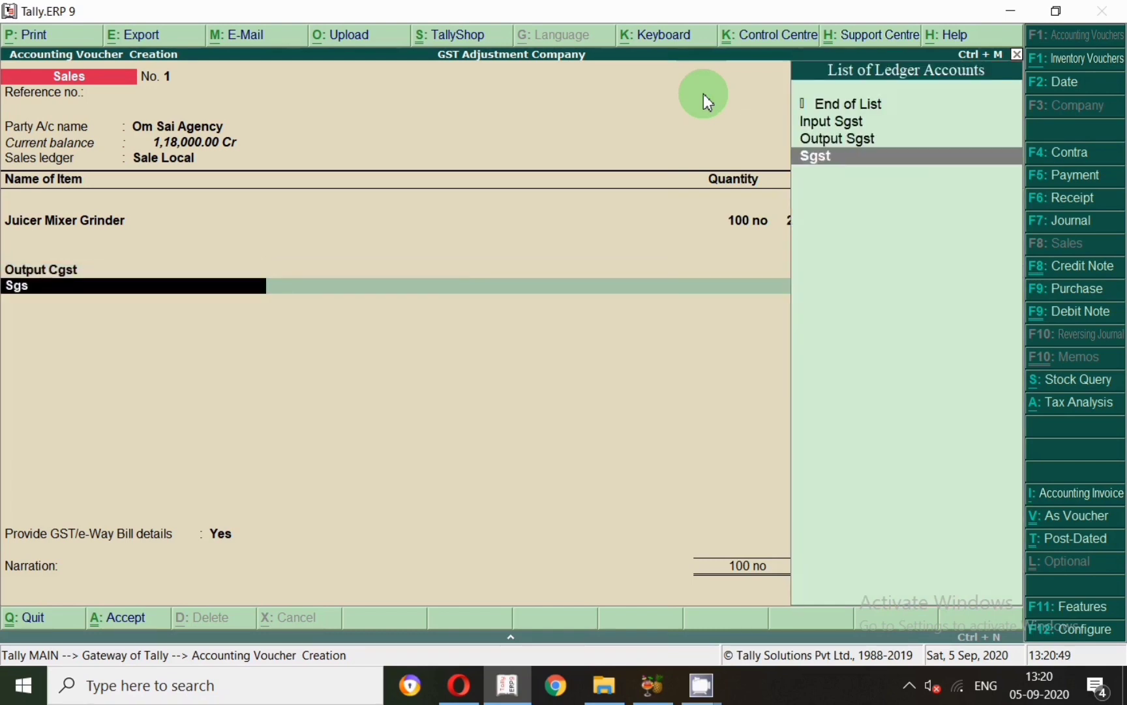
key(Up)
key(Return)
key(Return)
key(Return)
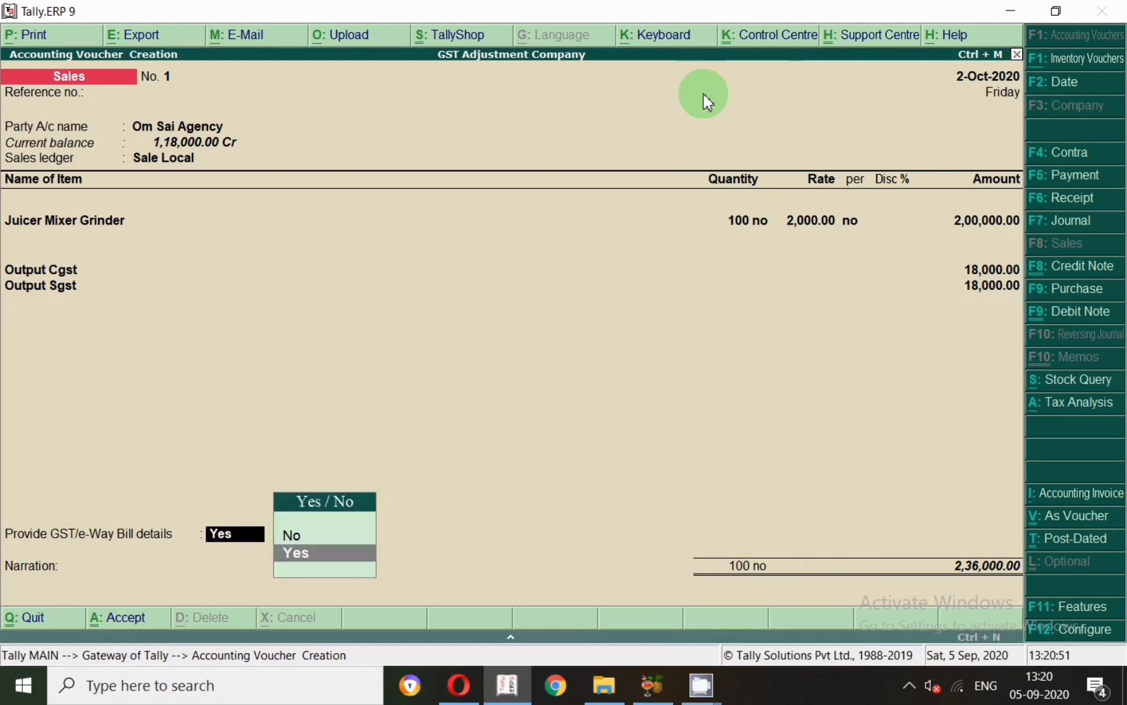
- Keep GST/e-Way Bill details set to Yes and accept the additional details without filling in transport or address data
key(Return)
key(Return)
key(Return)
key(Return)
key(Return)
key(Return)
key(Return)
key(Return)
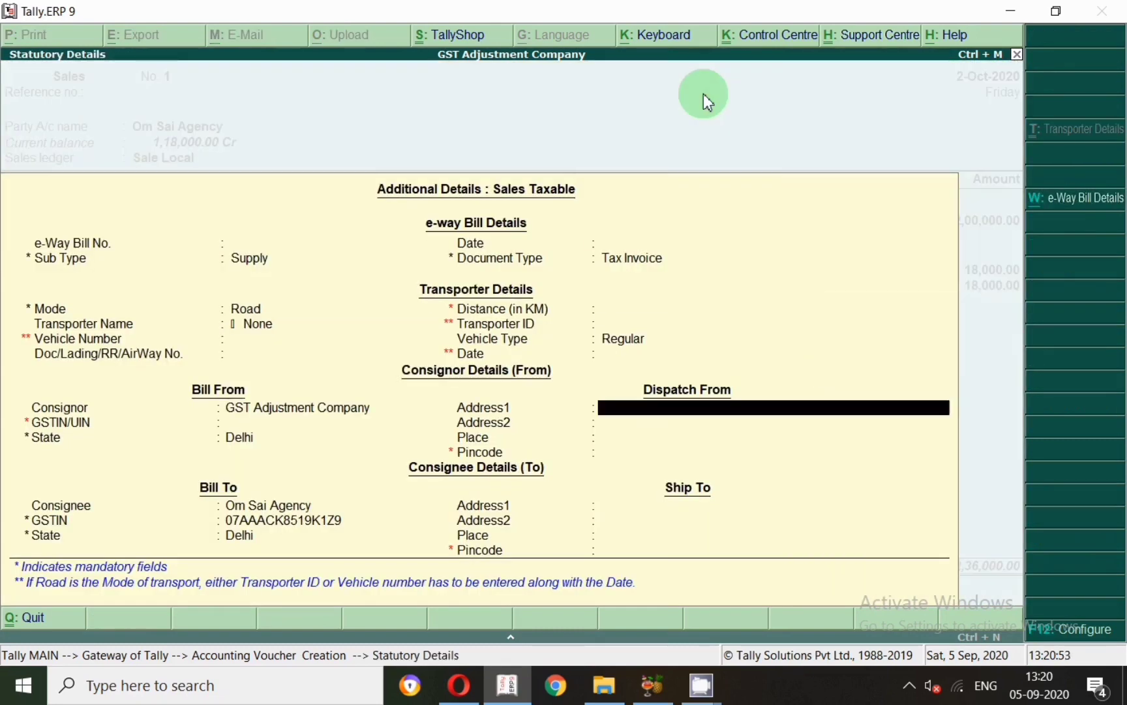
key(Return)
key(Return)
key(Return)
key(Return)
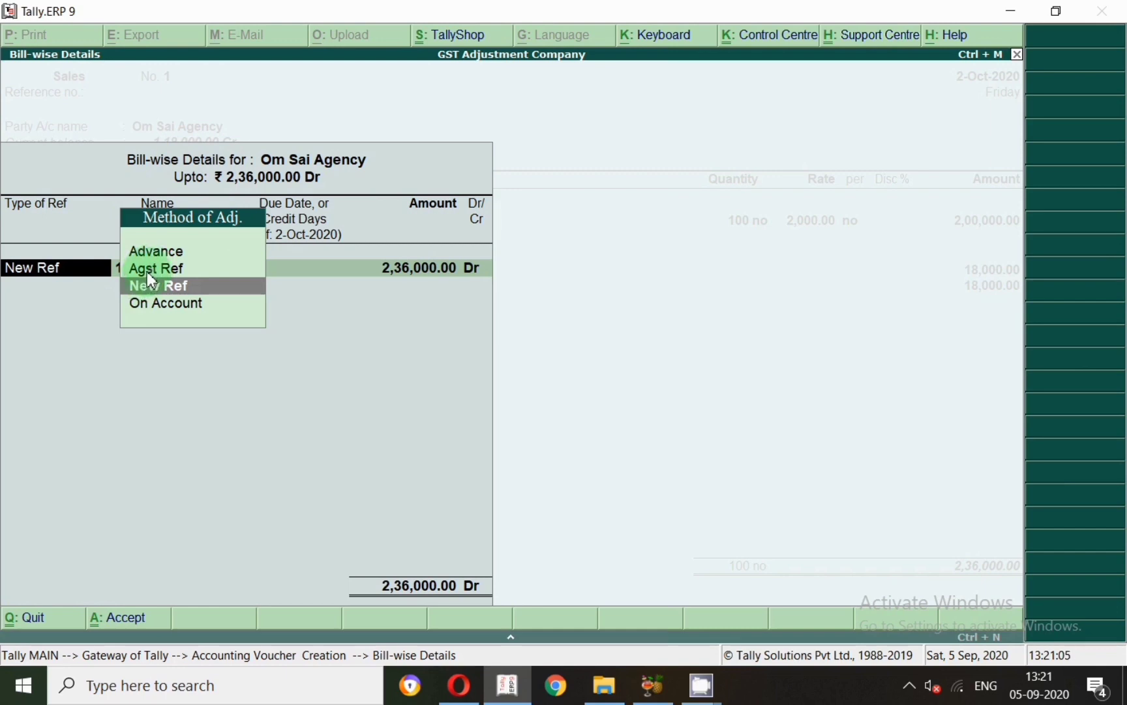
- Allocate 1,18,000 Dr of Om Sai Agency's bill amount as Agst Ref to the pending advance bill 1
key(Up)
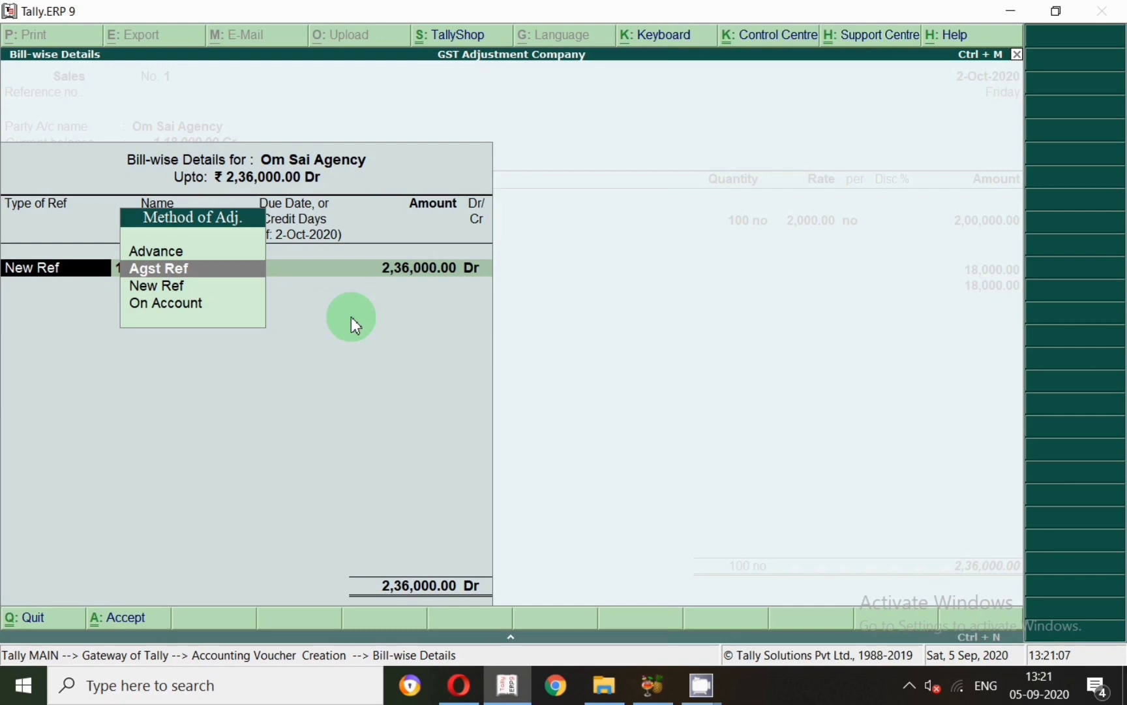
key(Return)
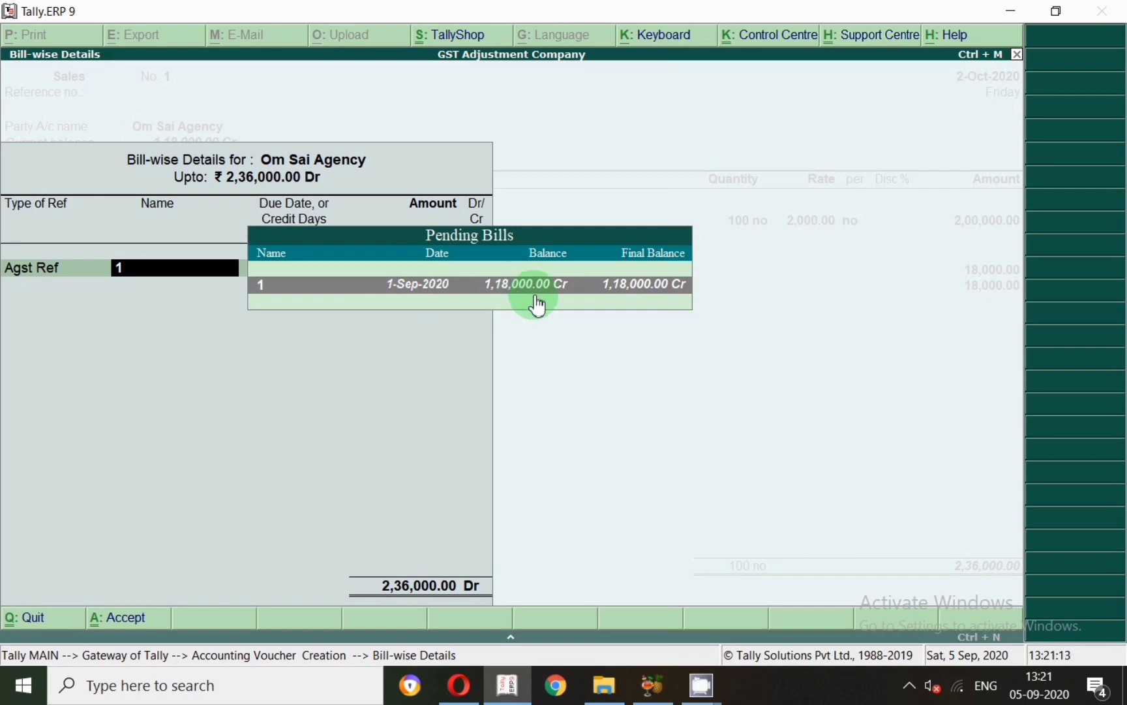
key(Return)
text(118000)
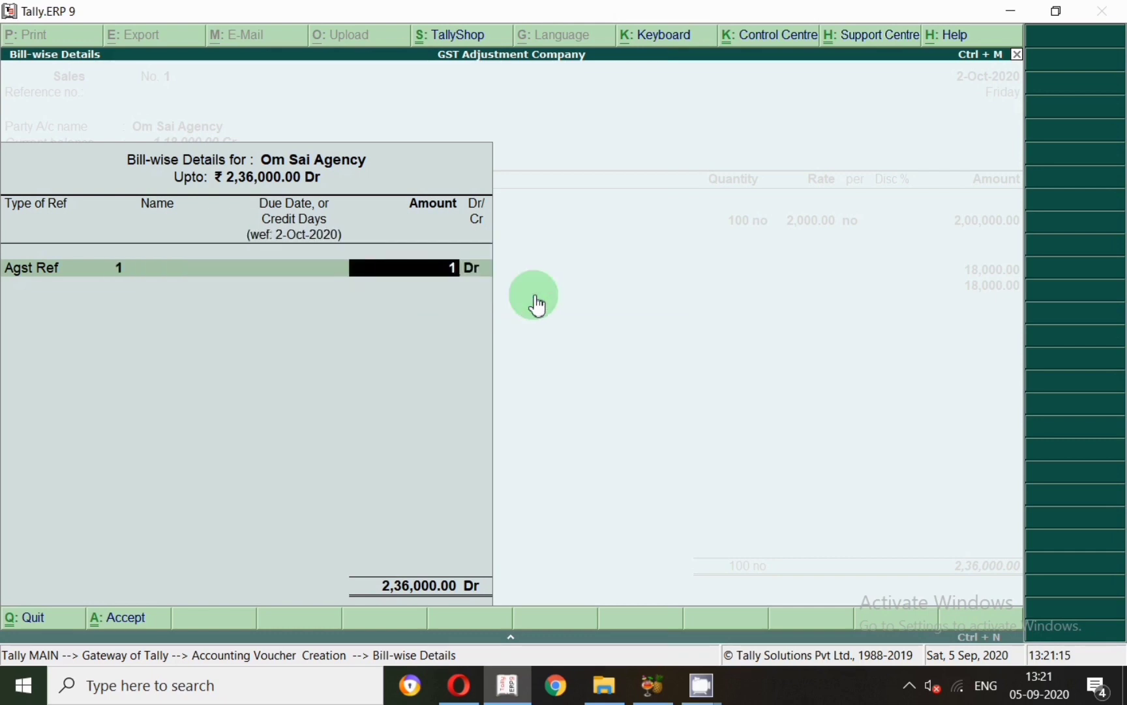
key(Return)
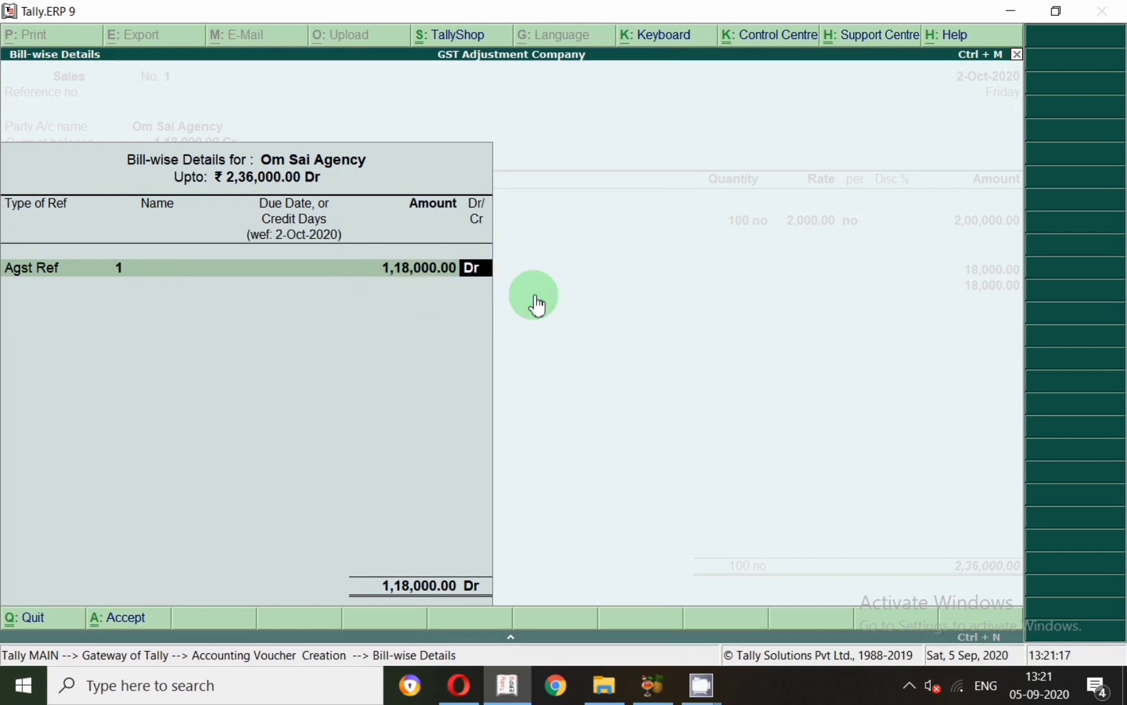
key(Return)
- Allocate the remaining 1,18,000.00 Dr as New Ref 2 and save the sales voucher without a narration
key(Return)
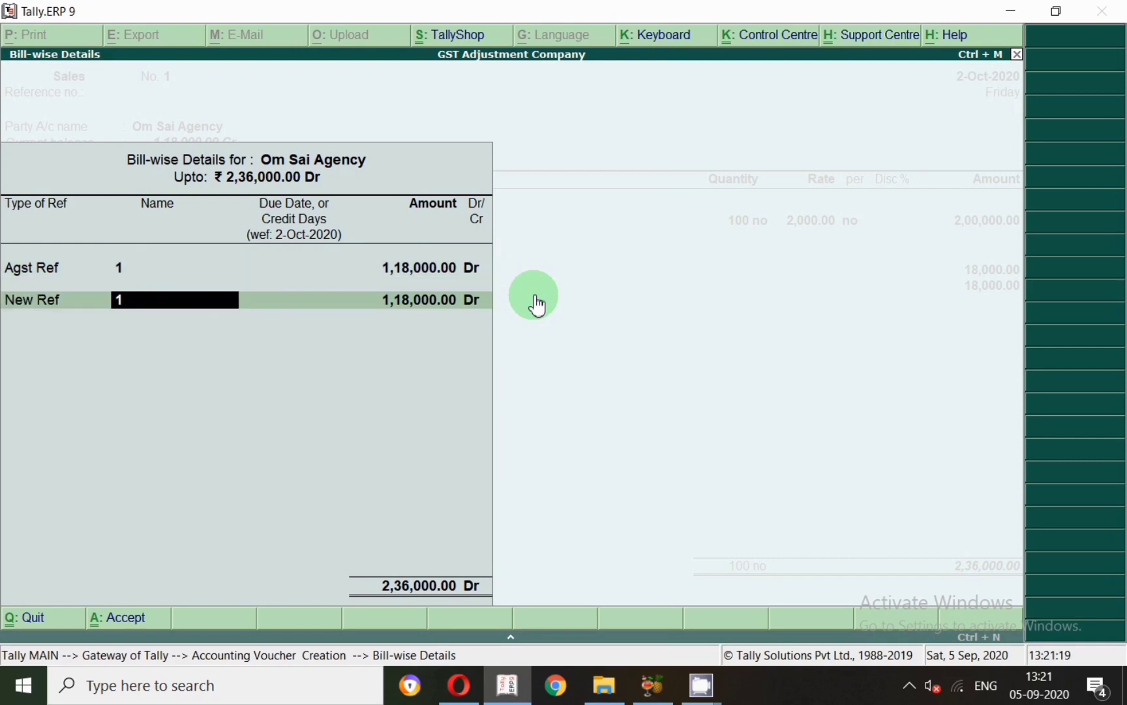
text(2)
key(Return)
key(Return)
key(Return)
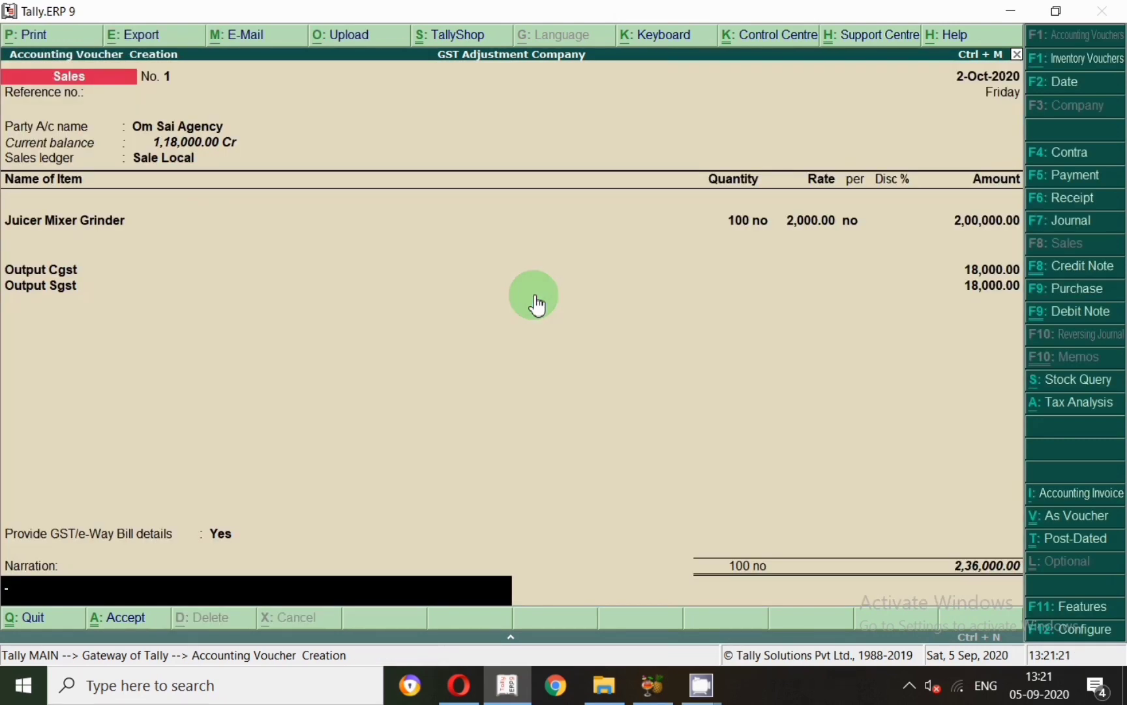
key(Return)
key(Return)
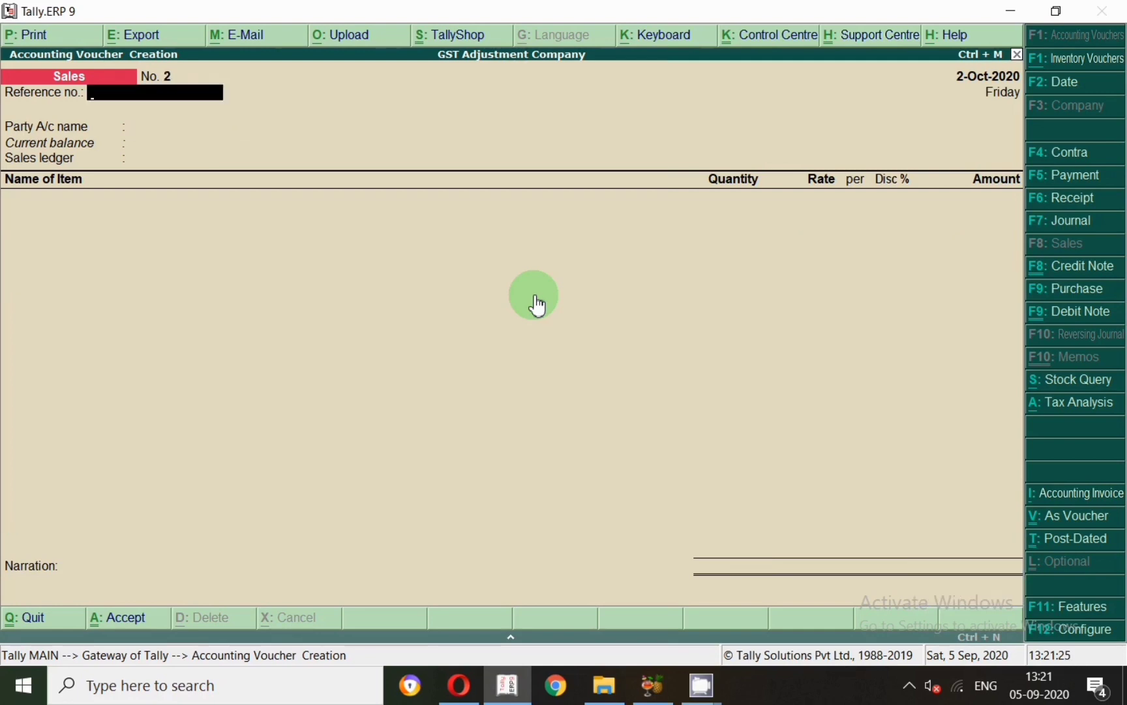
- Leave voucher entry and open the GSTR-1 report among the statutory GST reports
key(Escape)
key(Return)
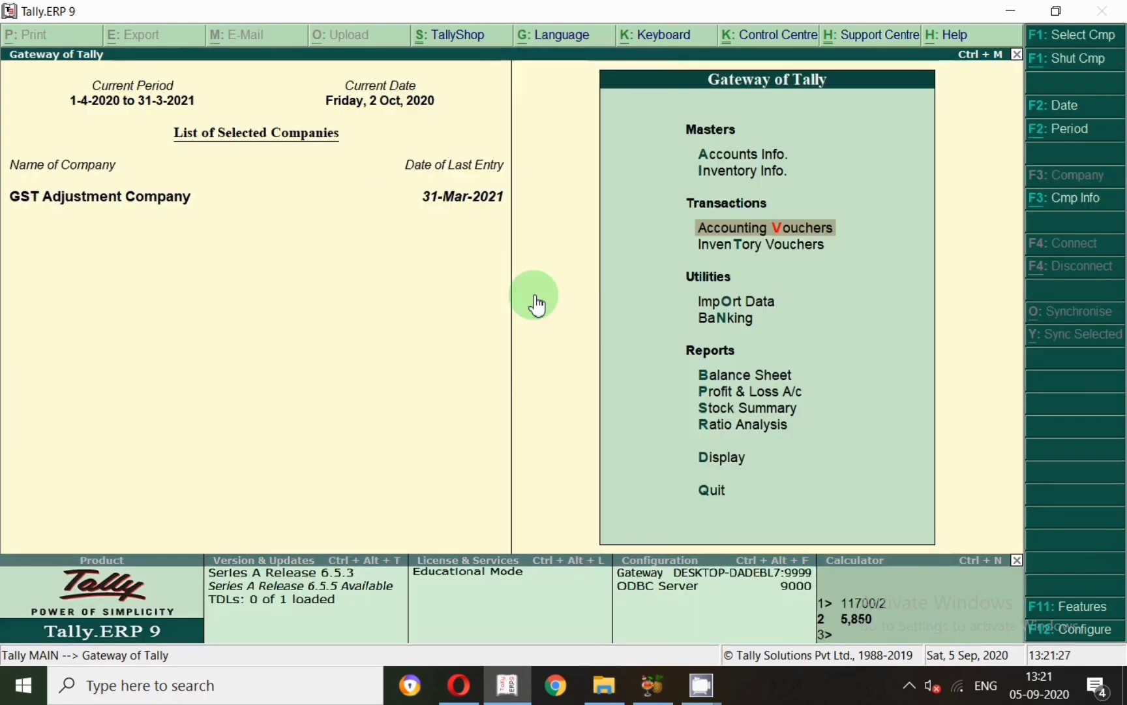
key(d)
key(u)
key(g)
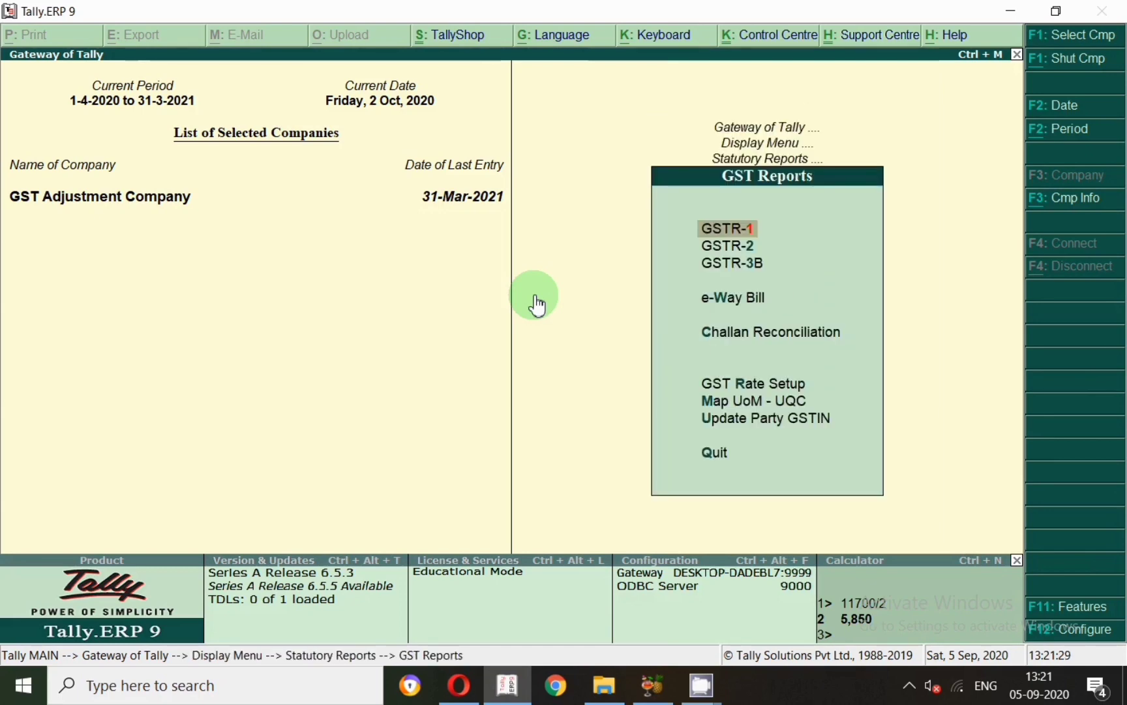
key(1)
- Set the GSTR-1 period from 1-10-2020 to 31-3-2021 and review the B2B invoices and advance adjustment rows
key(alt+F2)
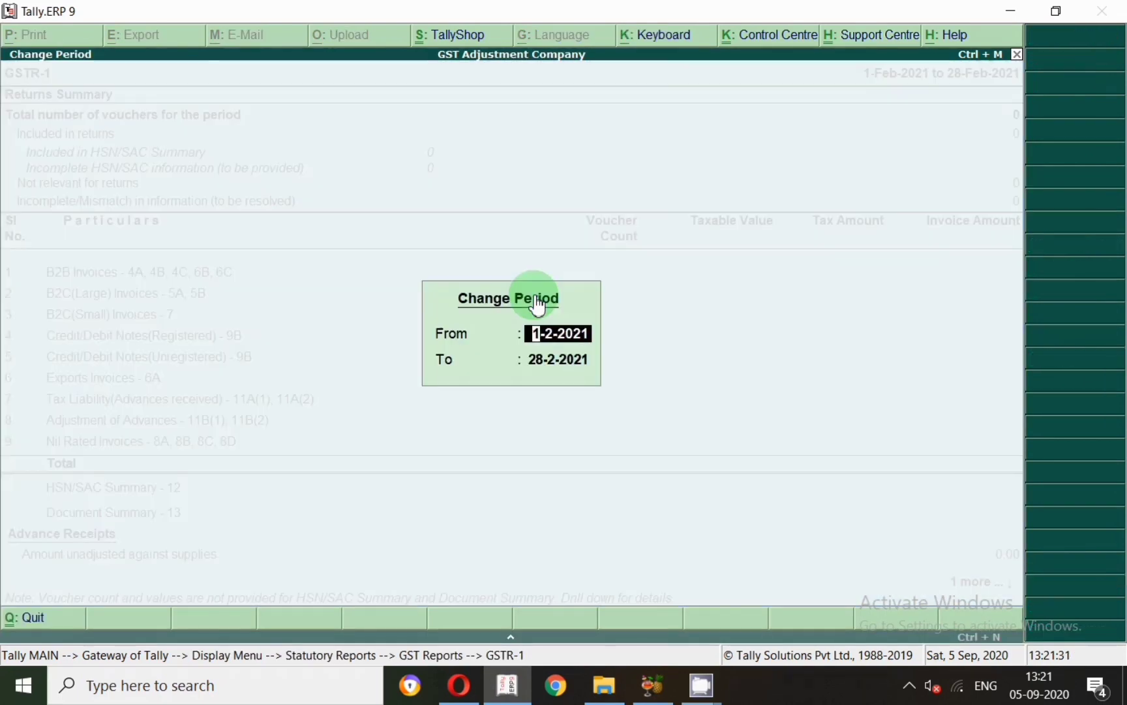
text(1.10.2020)
key(Return)
key(BackSpace)
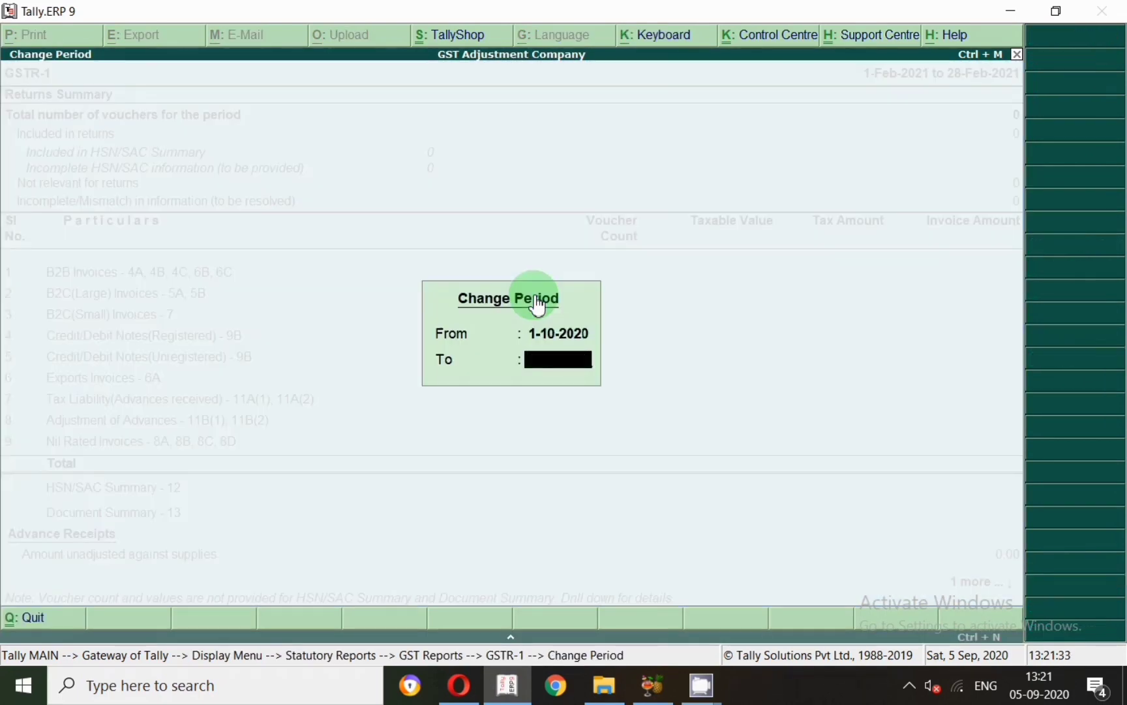
text(31.3.2021)
key(Return)
key(Down)
key(Down)
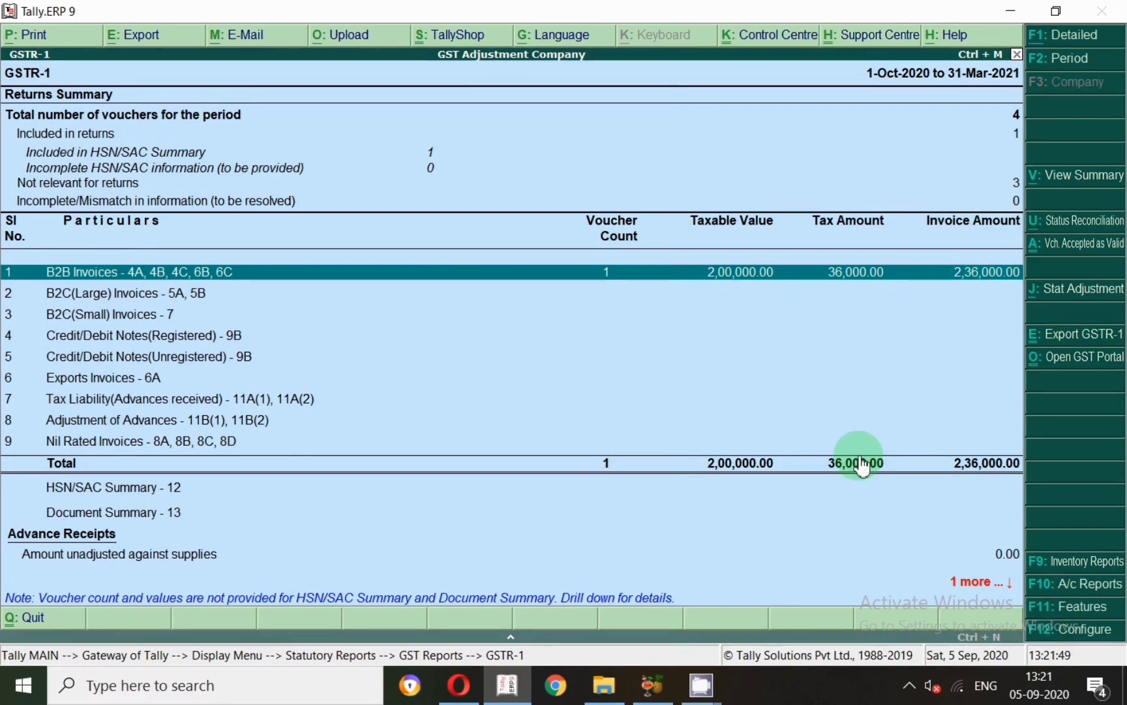
- Close GSTR-1, show the Balance Sheet in detail for the period from 1-10-2020, and examine Duties & Taxes
key(Escape)
key(Escape)
key(Escape)
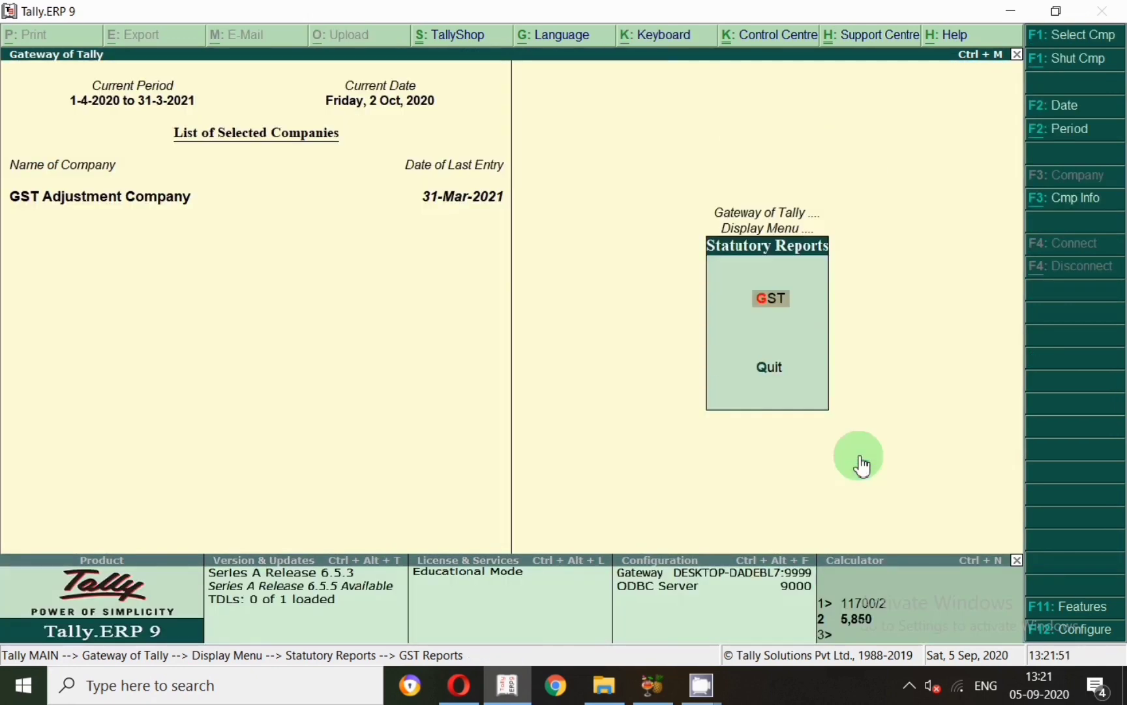
key(Escape)
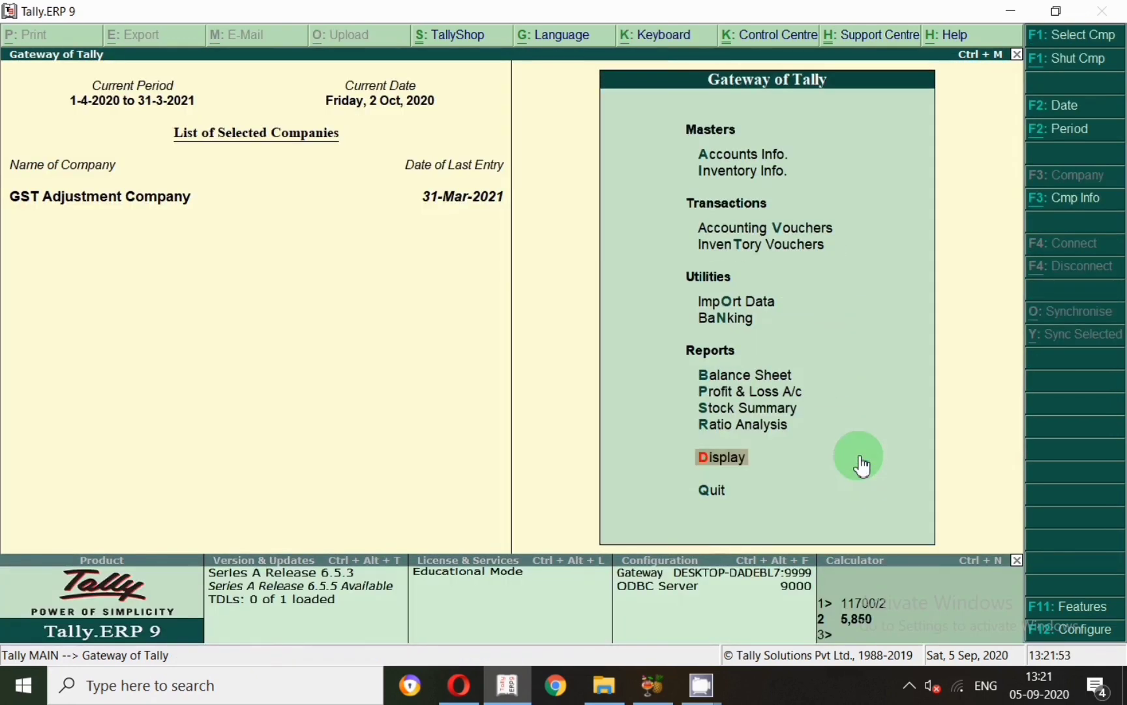
key(b)
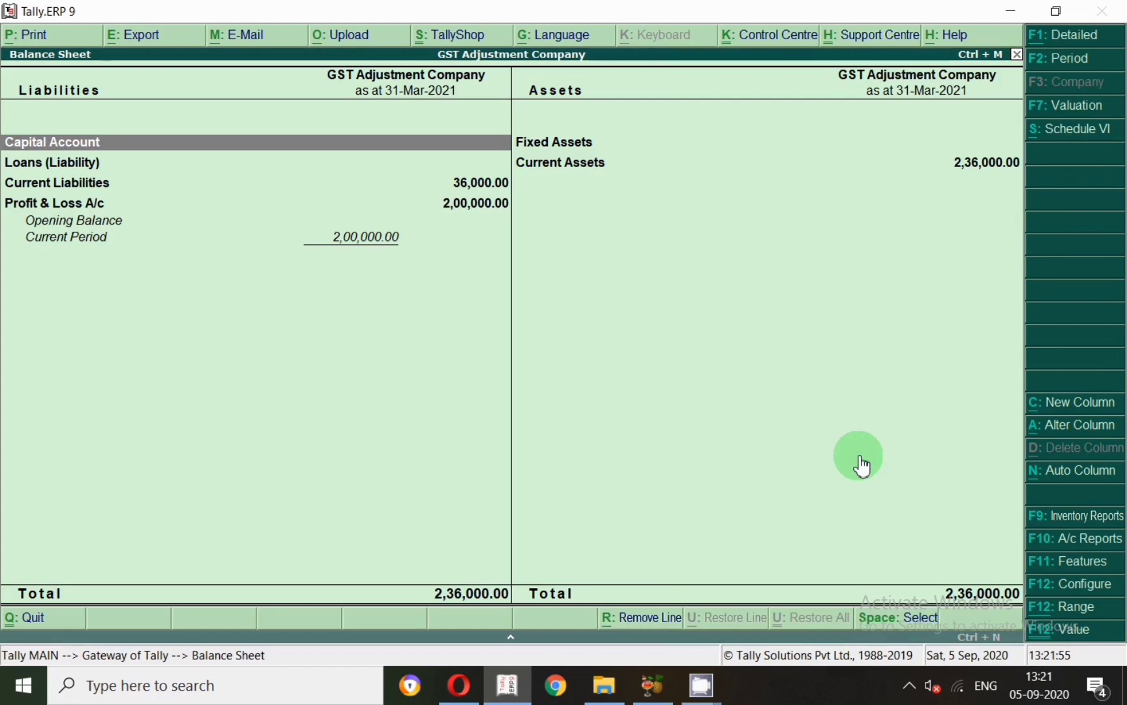
key(F2)
text(1.10)
key(Return)
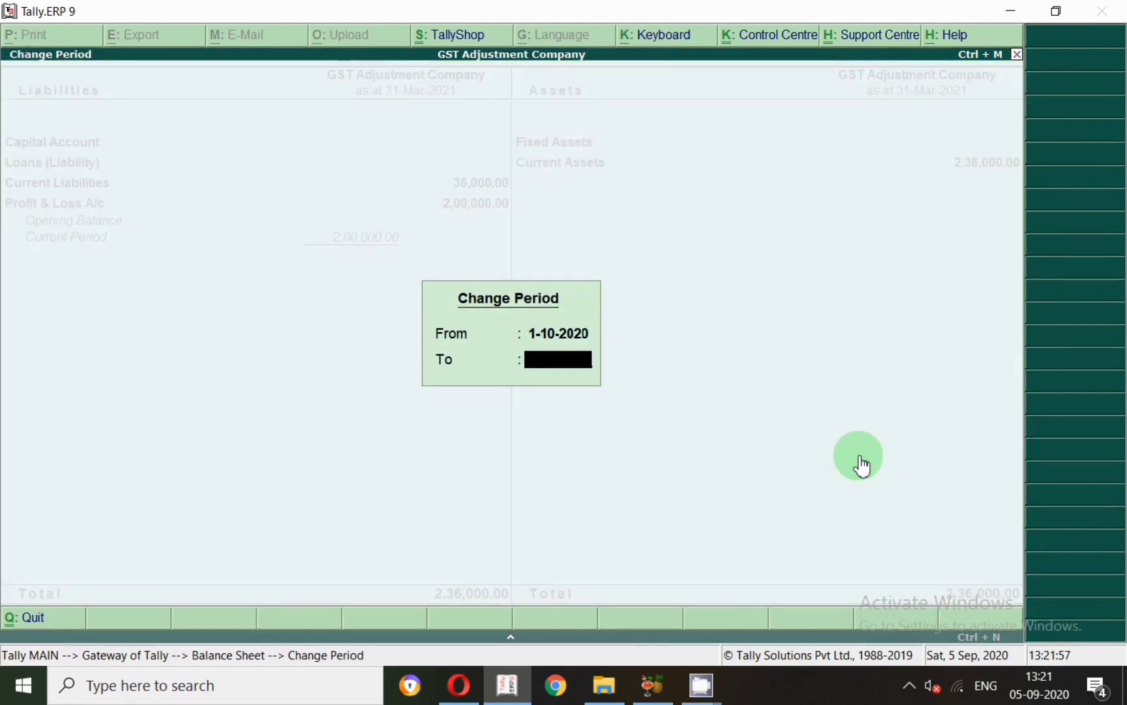
key(Return)
click(1048, 40)
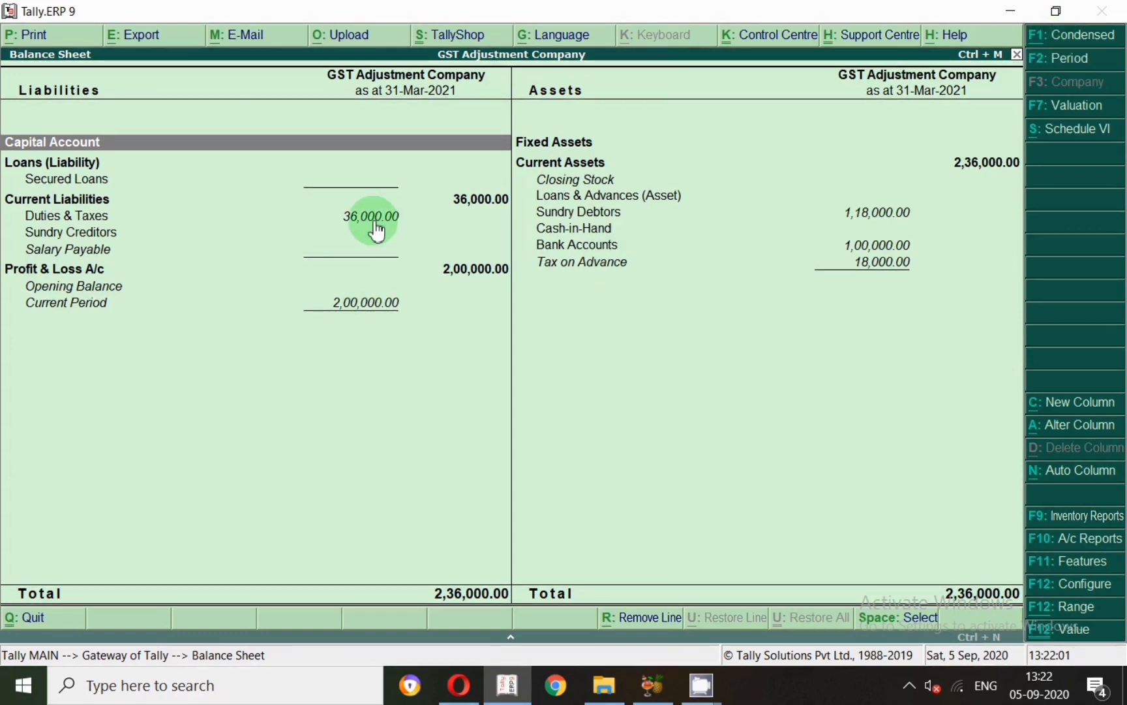
click(373, 216)
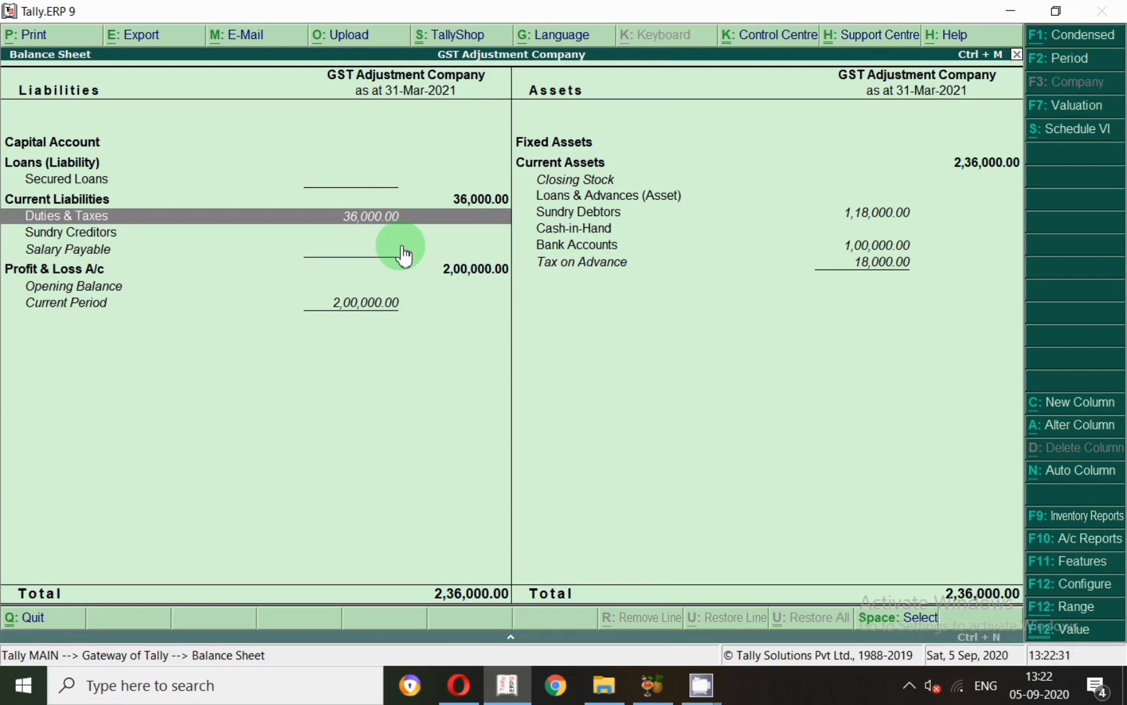
- Close the Balance Sheet and start a journal voucher dated 2-10-2020
key(Escape)
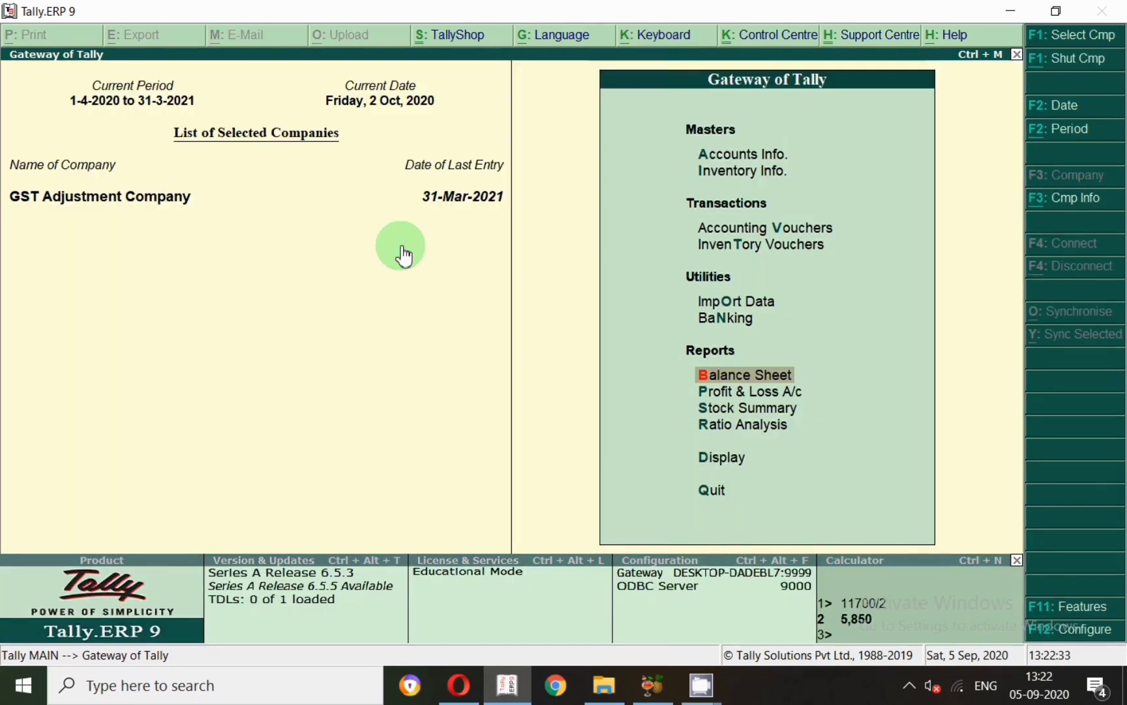
key(v)
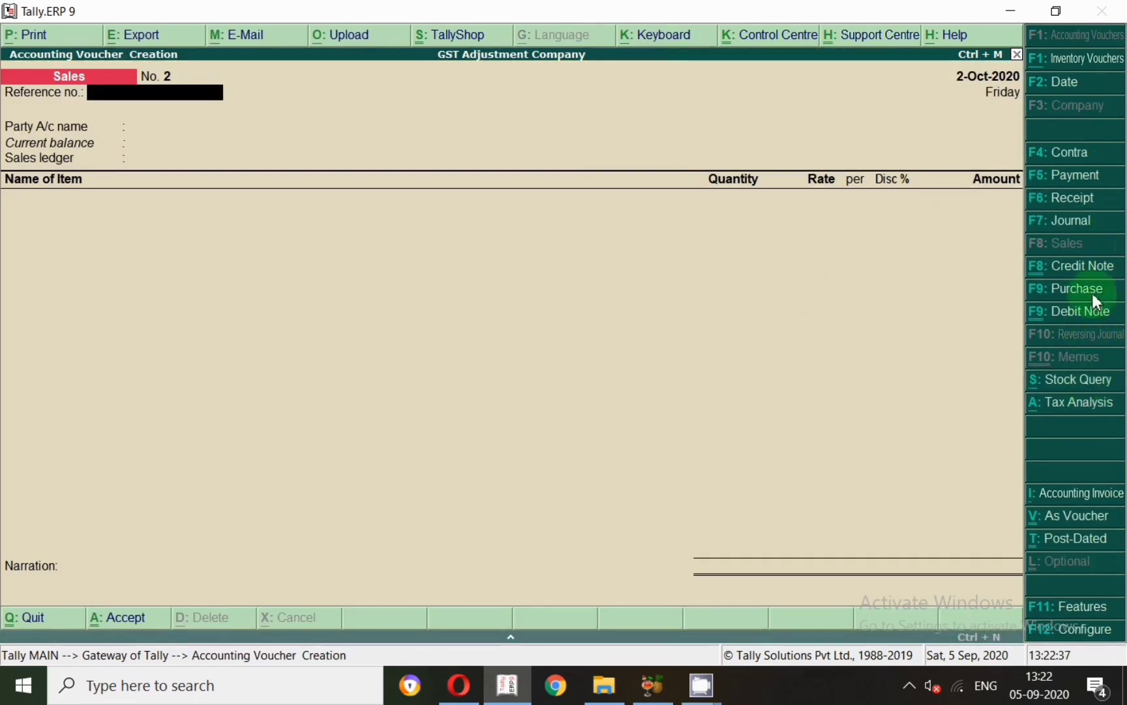
click(1088, 227)
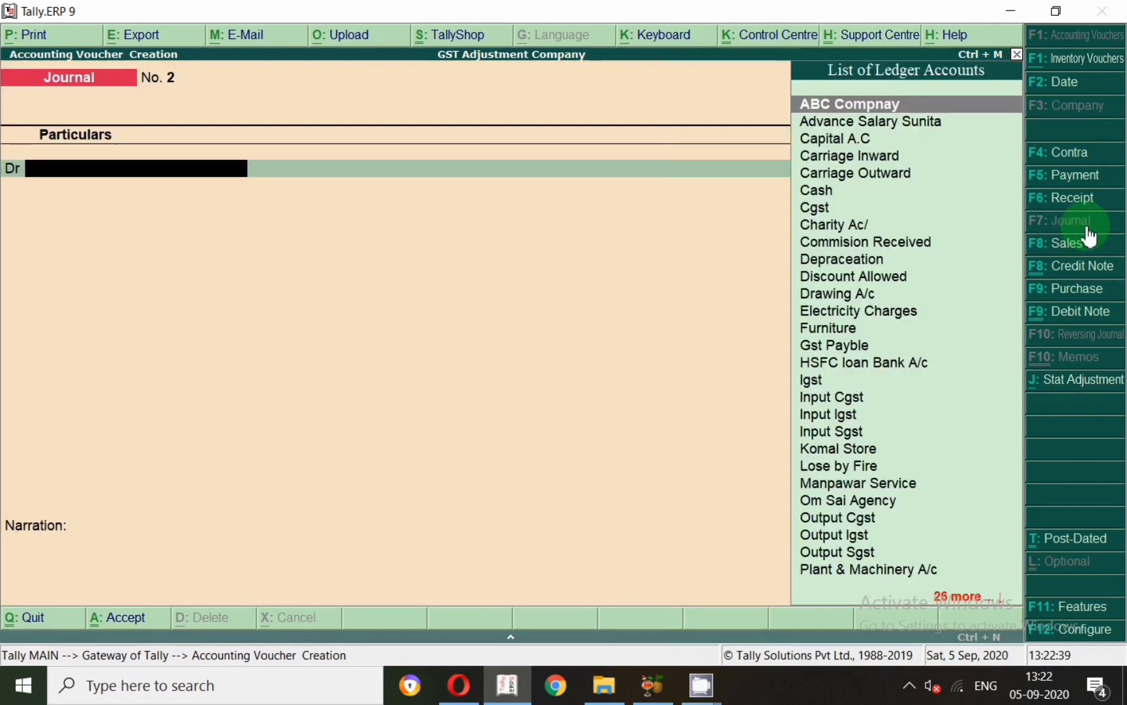
key(F2)
text(2.10)
key(Return)
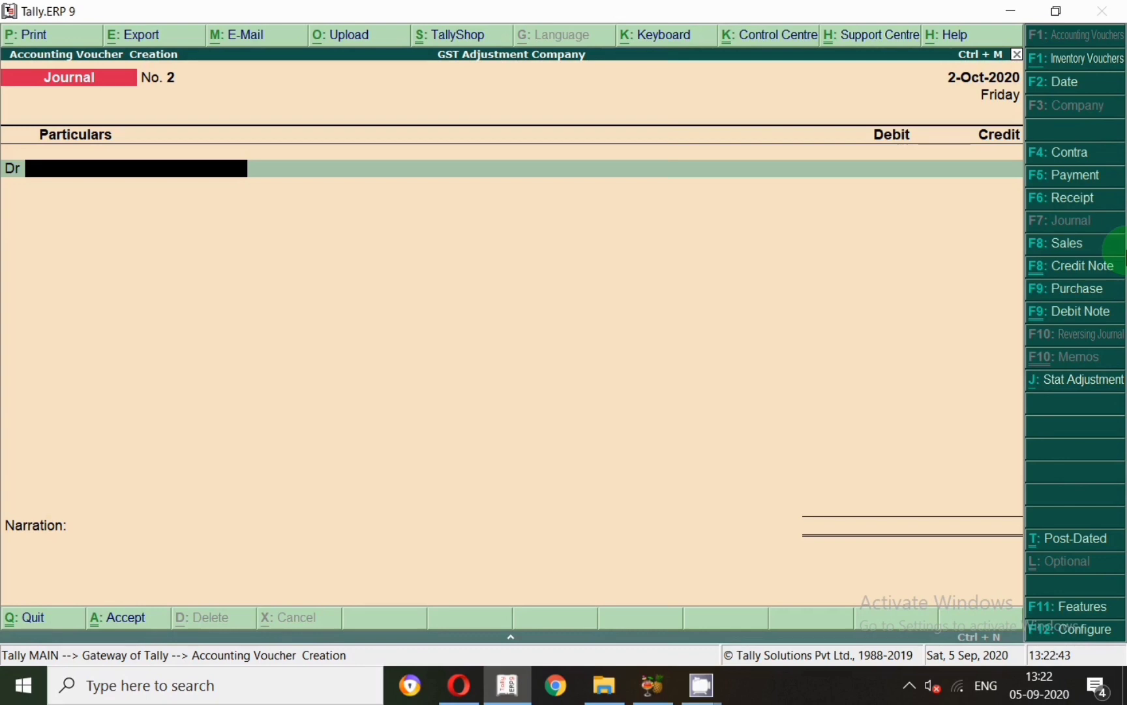
- Set the journal's stat adjustment to GST, Decrease of Tax Liability, with Sales against Advance Receipts as additional details
click(1059, 381)
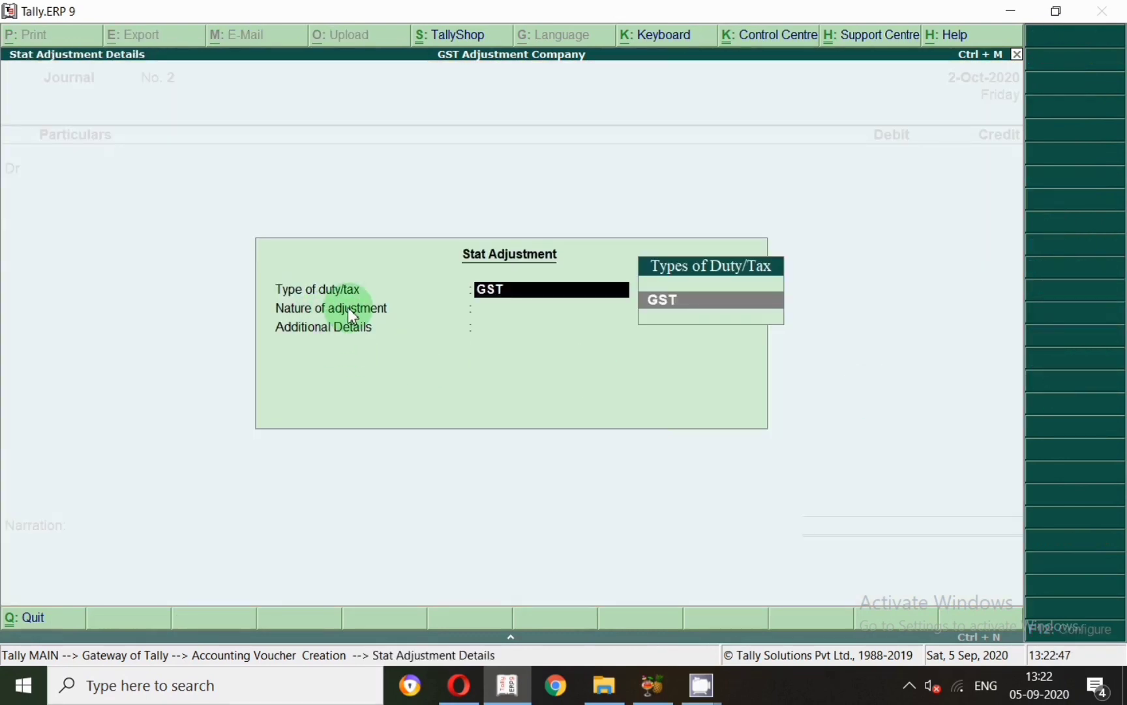
key(Return)
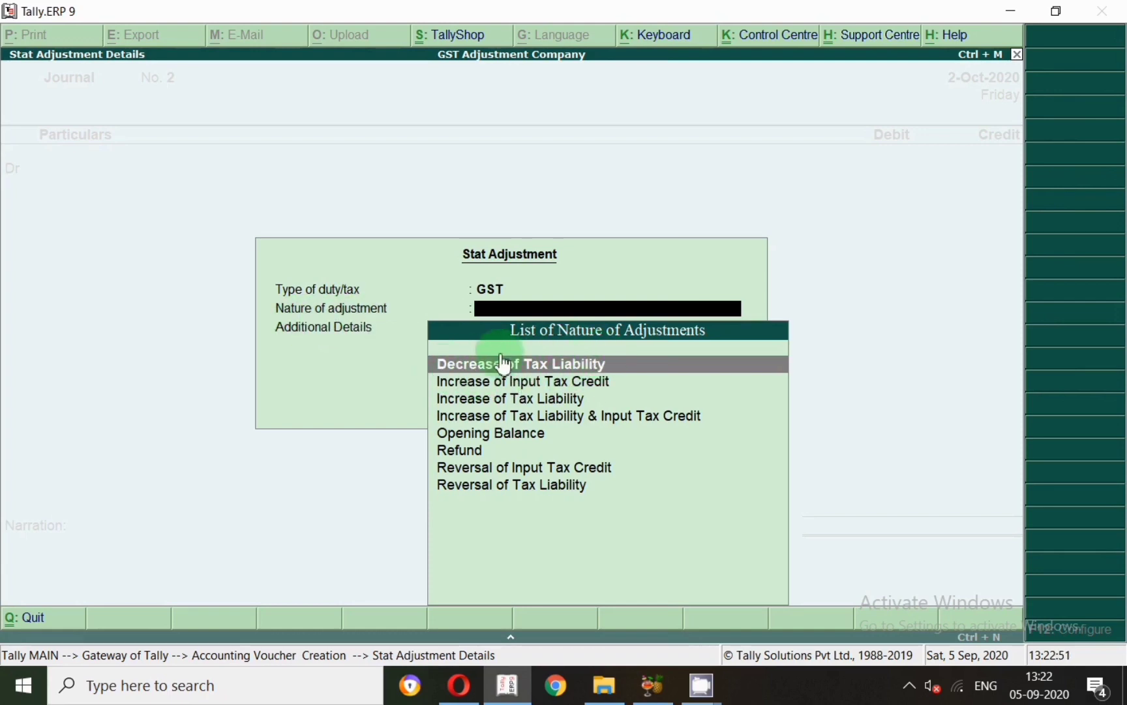
click(466, 372)
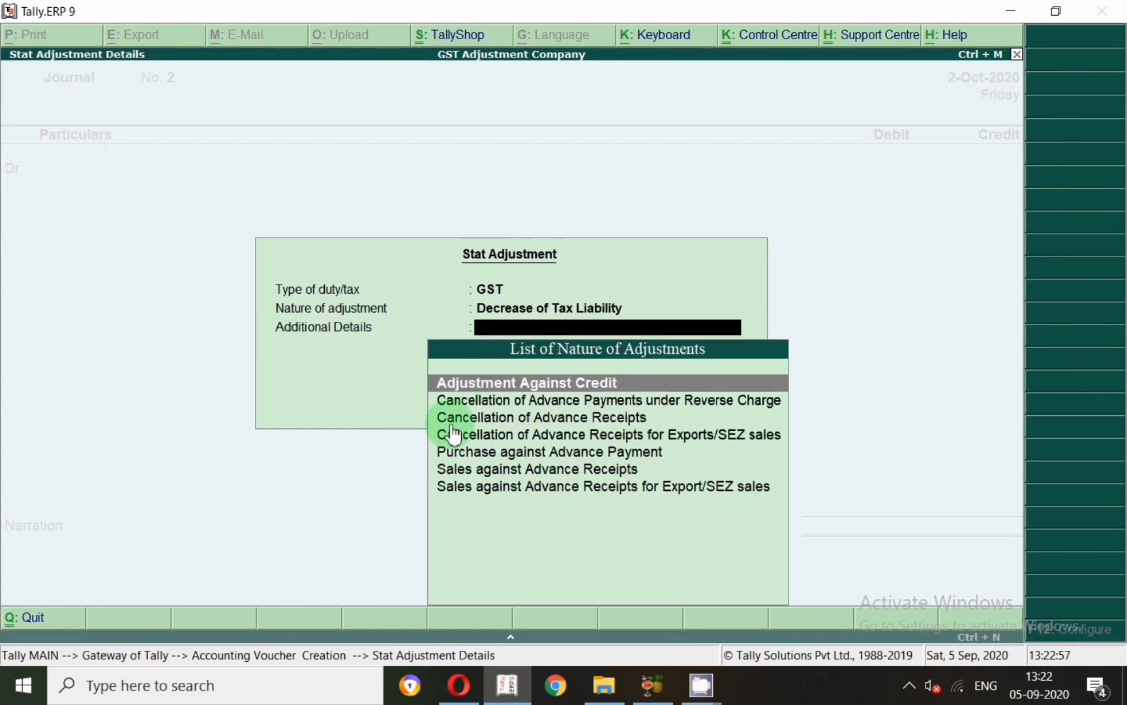
click(478, 472)
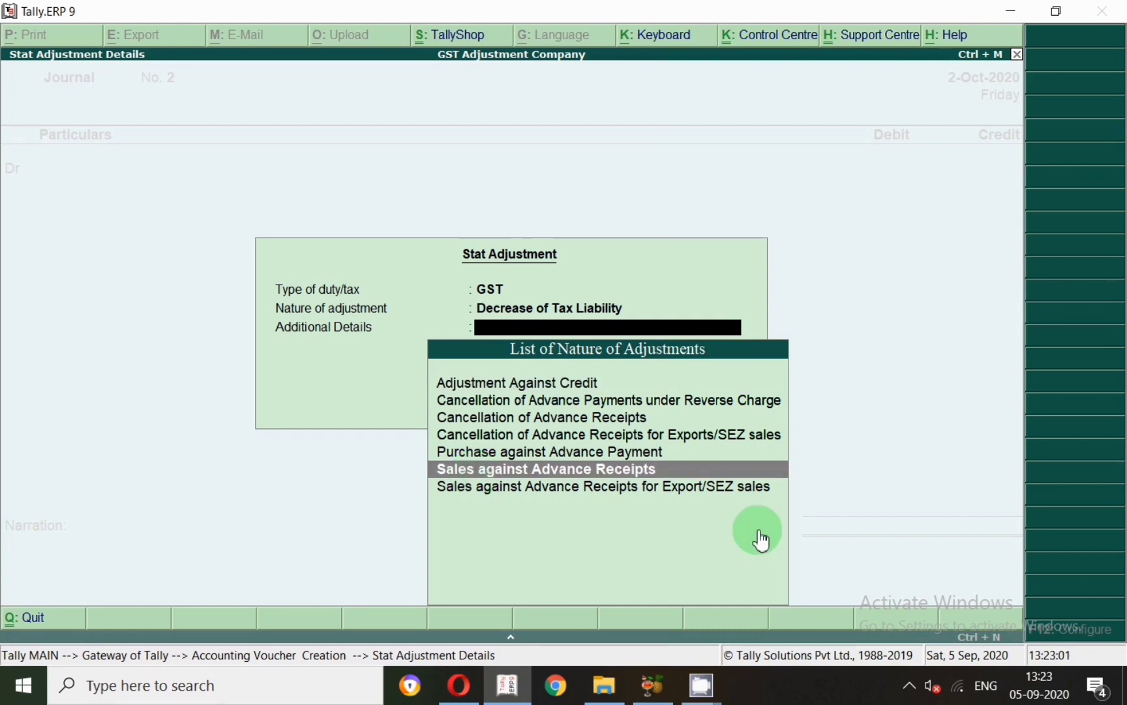
key(Return)
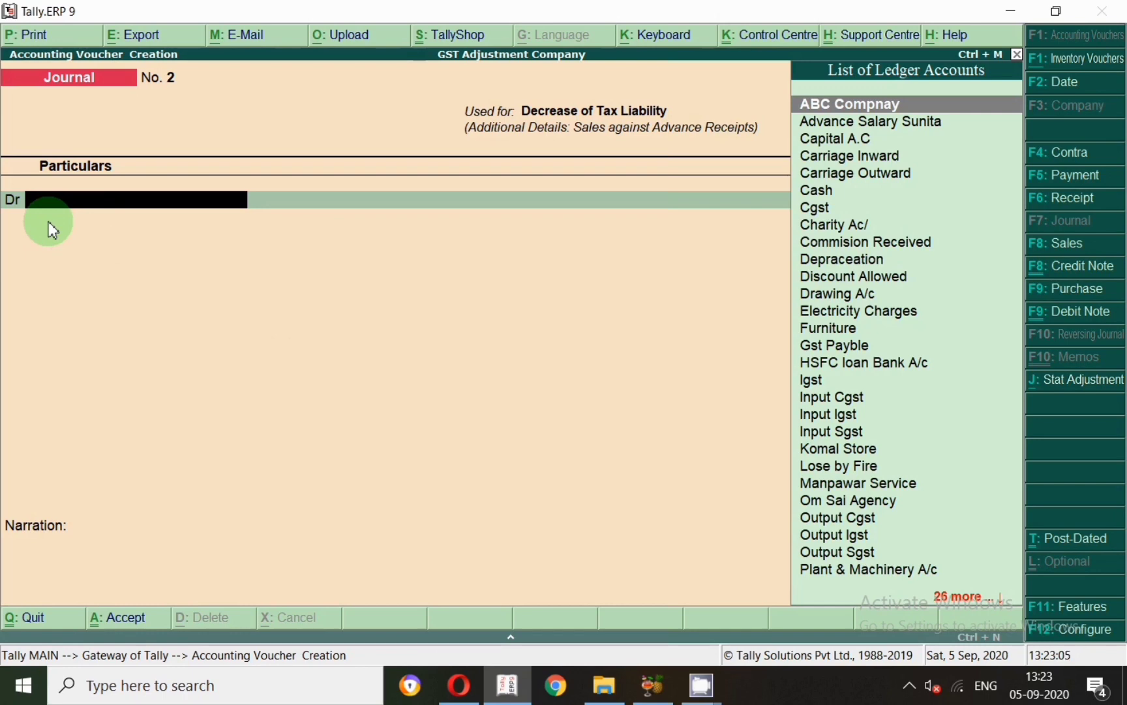
- Debit Output Cgst with 9,000 at a 9% rate on a taxable value of 1,00,000
text(Cgs)
key(Down)
key(Down)
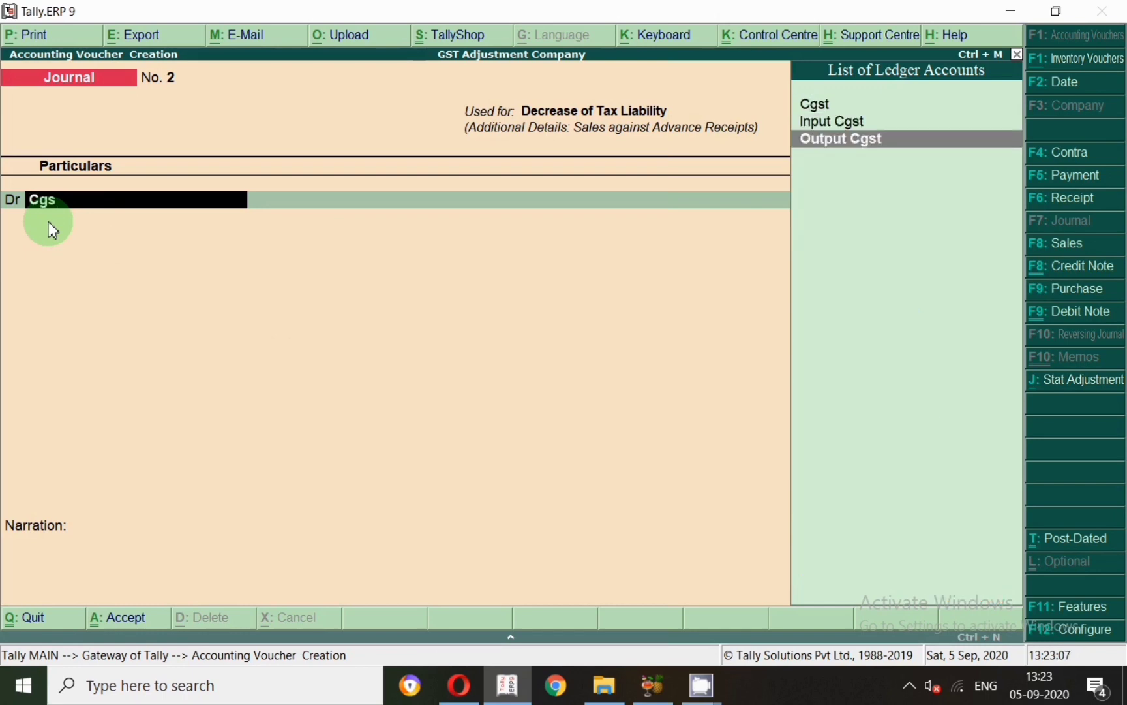
key(Return)
text(9)
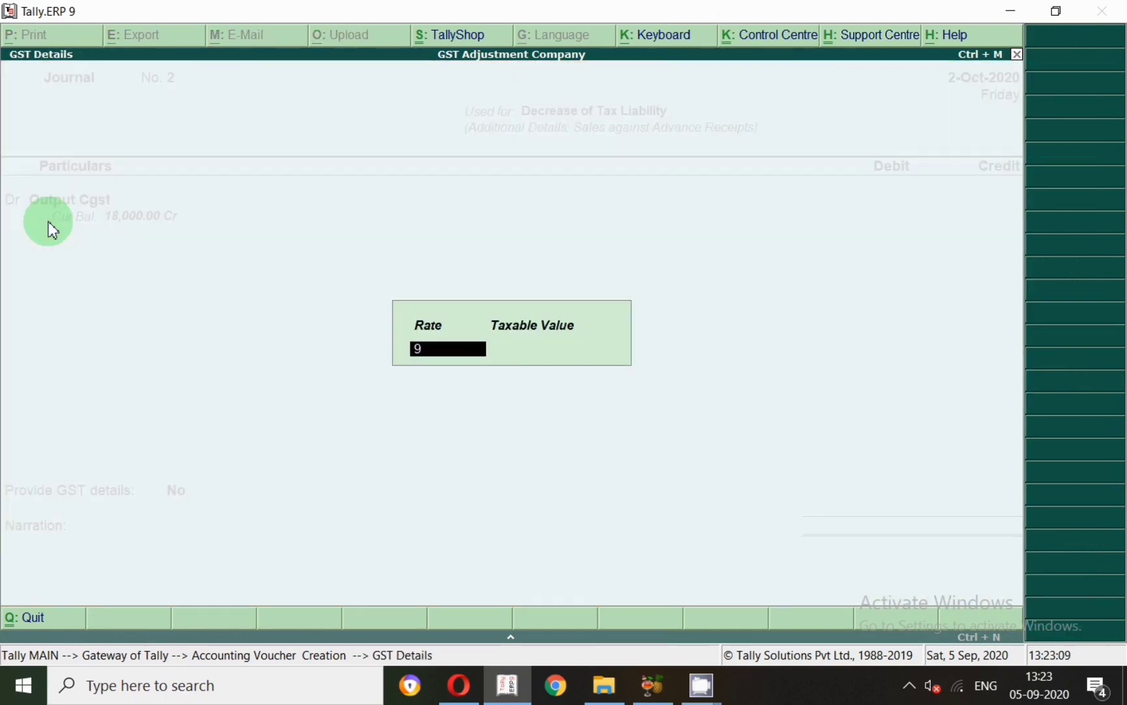
key(Return)
text(100000)
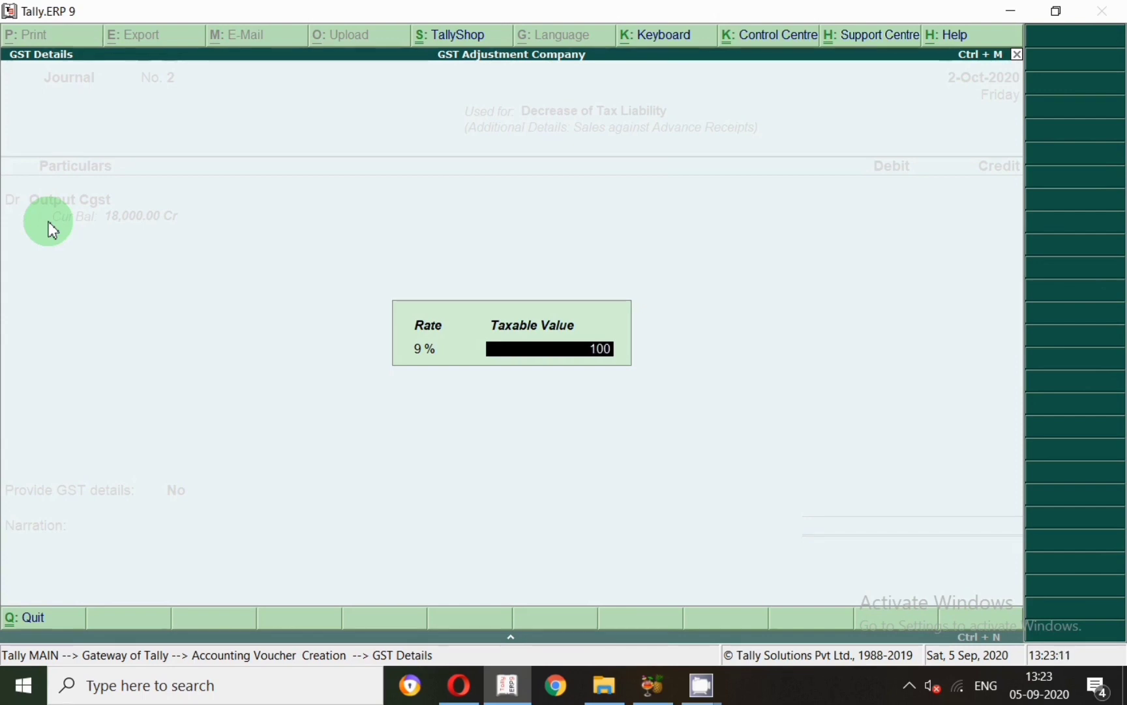
key(Return)
text(9000)
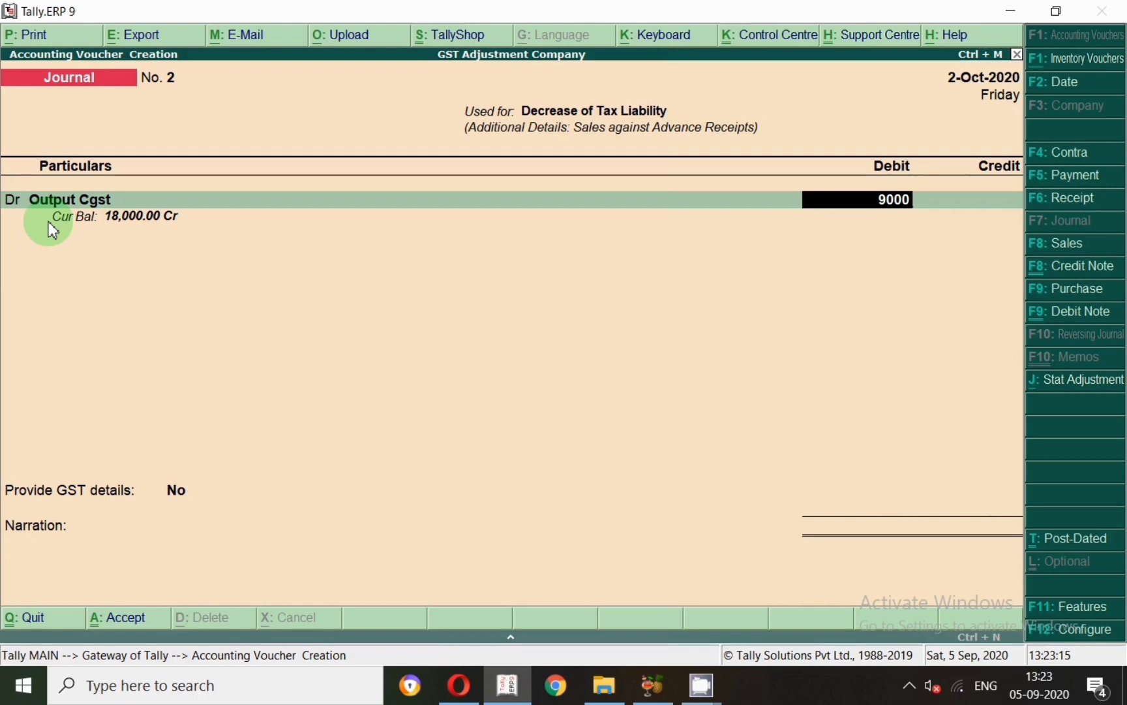
key(Return)
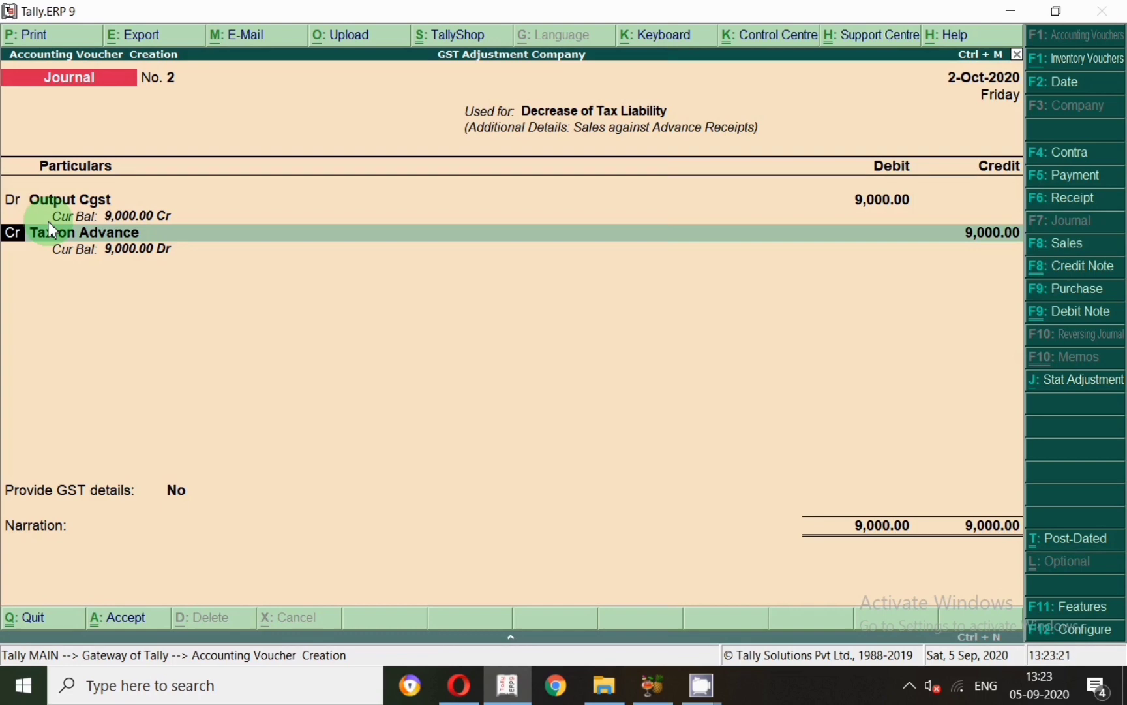
- Change the second journal line to a debit and enter Output Sgst for 9,000, accepting its default GST rate details
key(d)
key(Return)
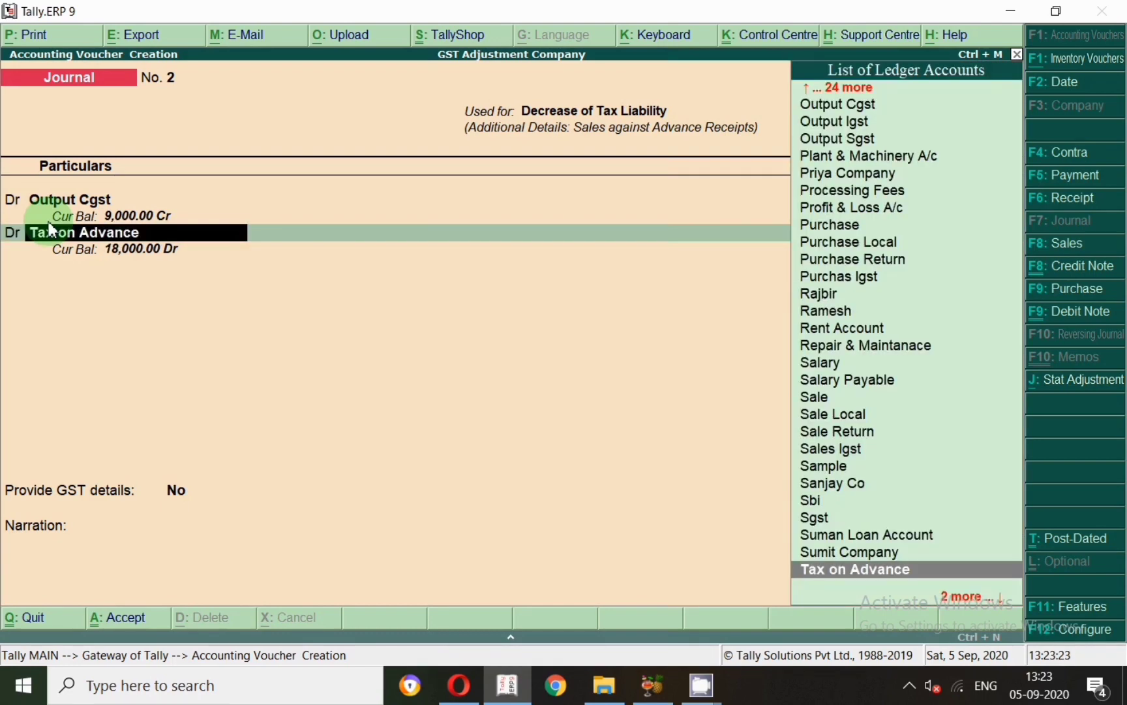
text(Sg)
key(Up)
key(Return)
key(Return)
key(Return)
text(9000)
key(Return)
- Credit Tax on Advance with 18,000 on the journal's third line and set the option to provide GST details to Yes
key(Return)
key(Return)
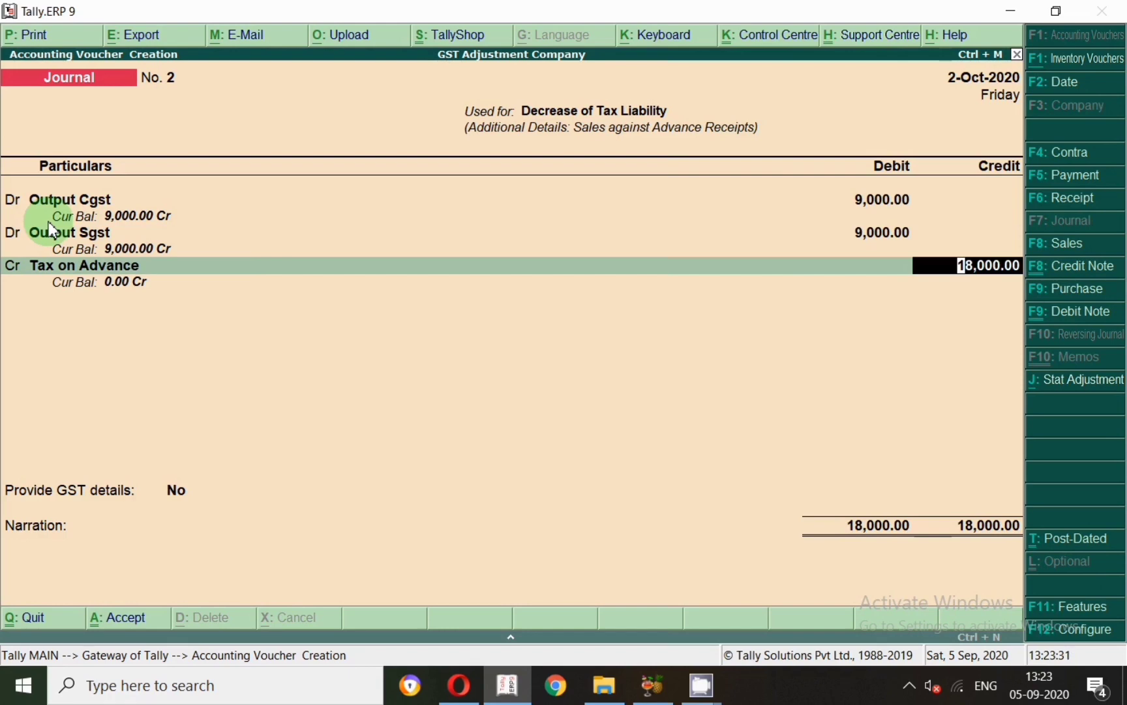
key(Return)
key(Down)
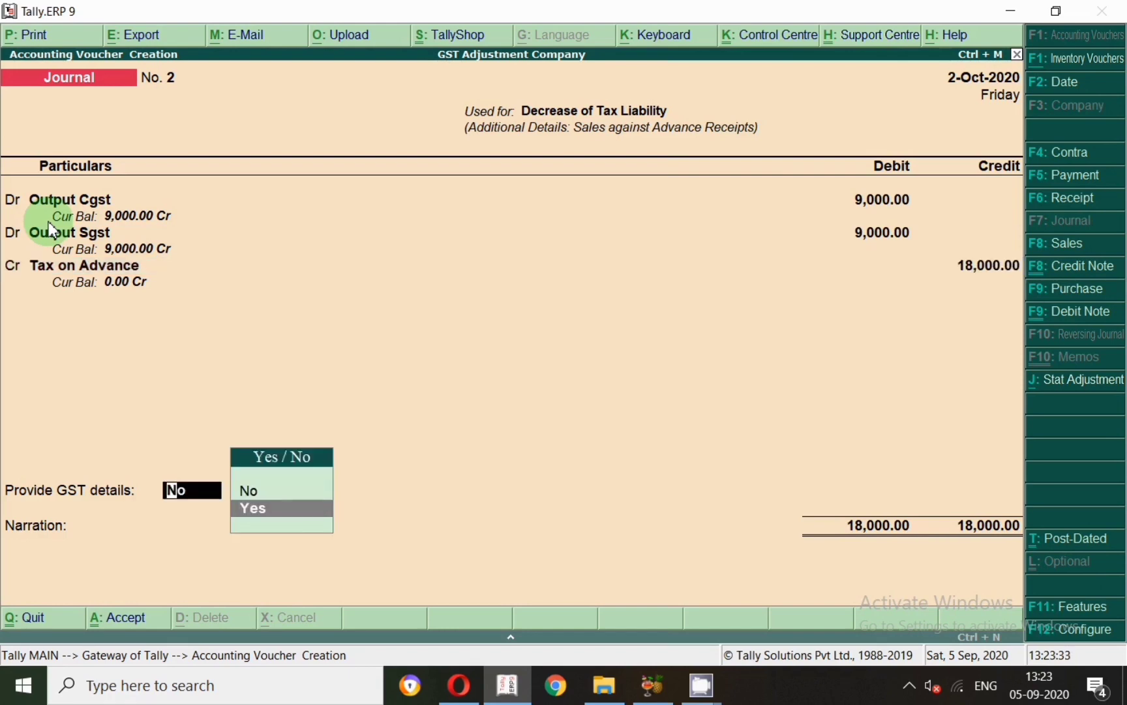
key(Return)
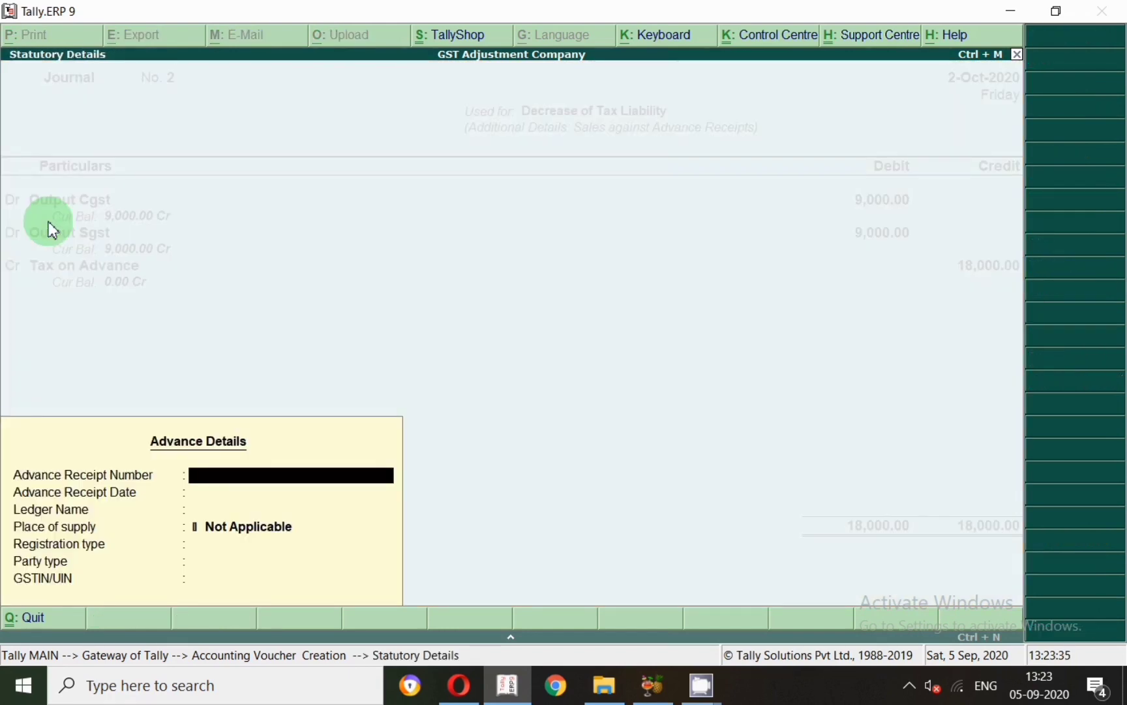
- Fill in the advance details with receipt number 1, receipt date 1-Sep-2020, ledger Om Sai Agency and place of supply Delhi
key(Return)
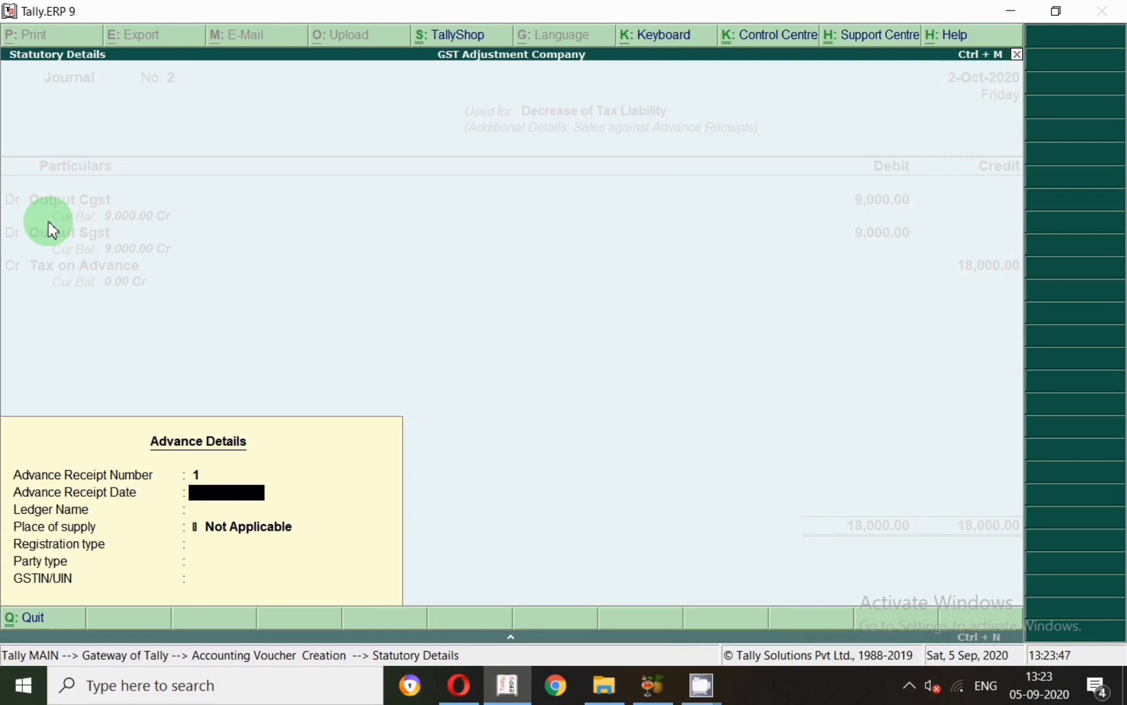
text(.9.20)
key(Return)
text(om)
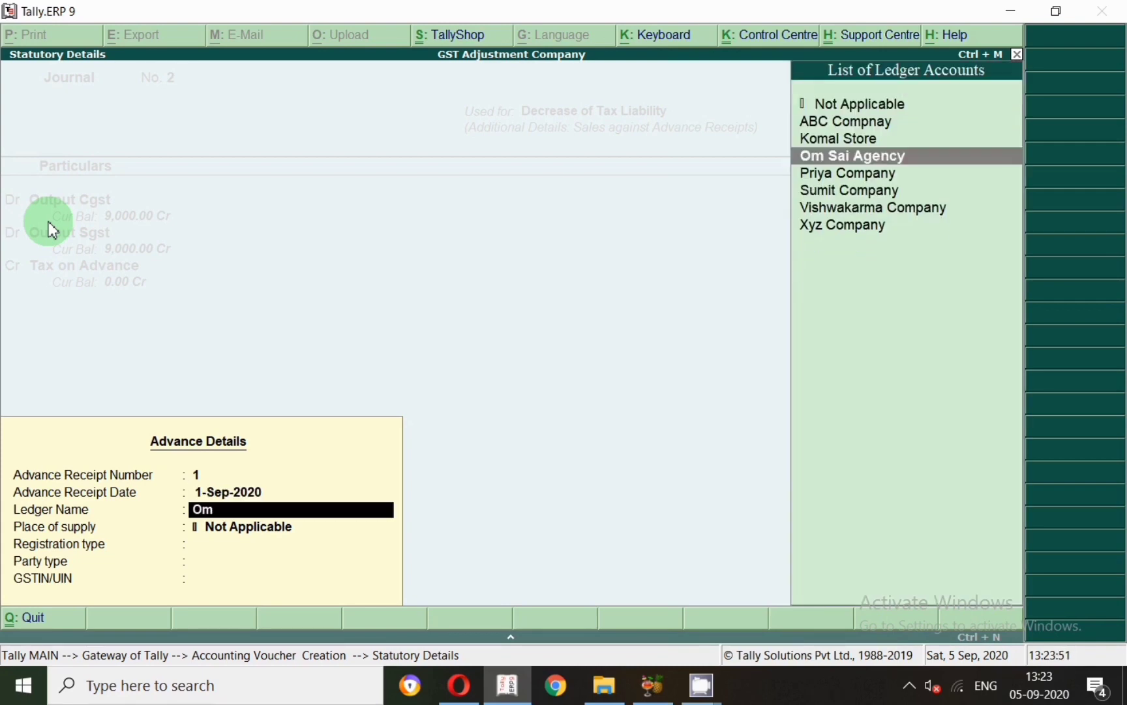
key(Return)
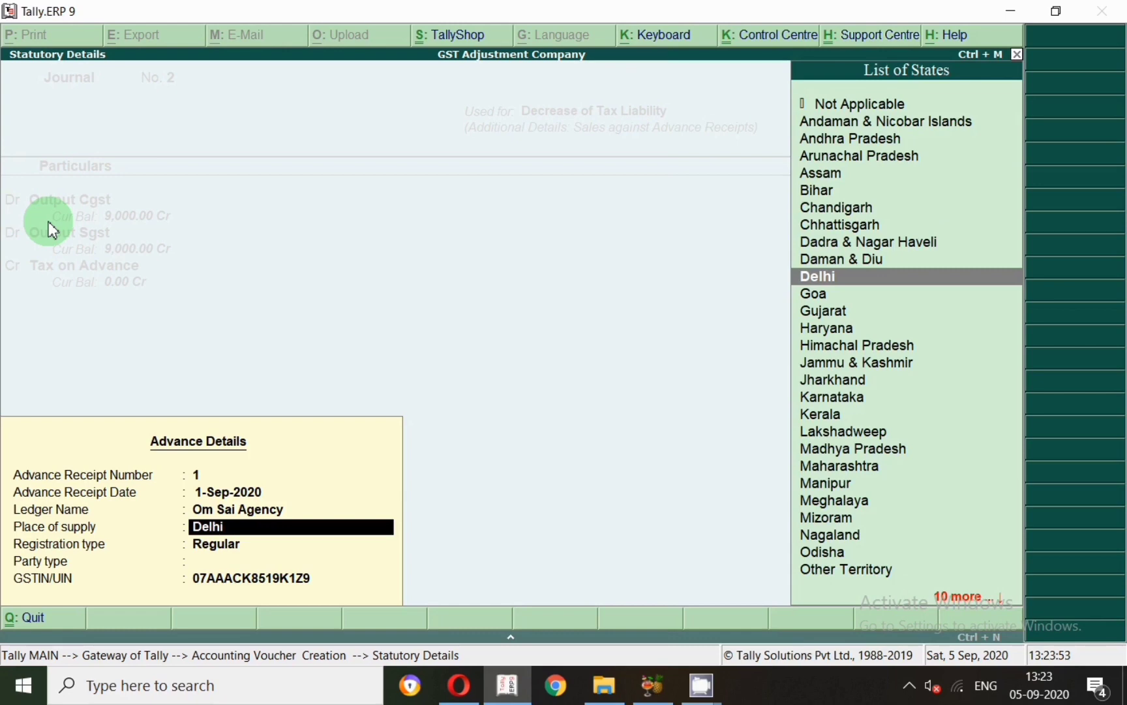
key(Return)
key(Return)
key(Return)
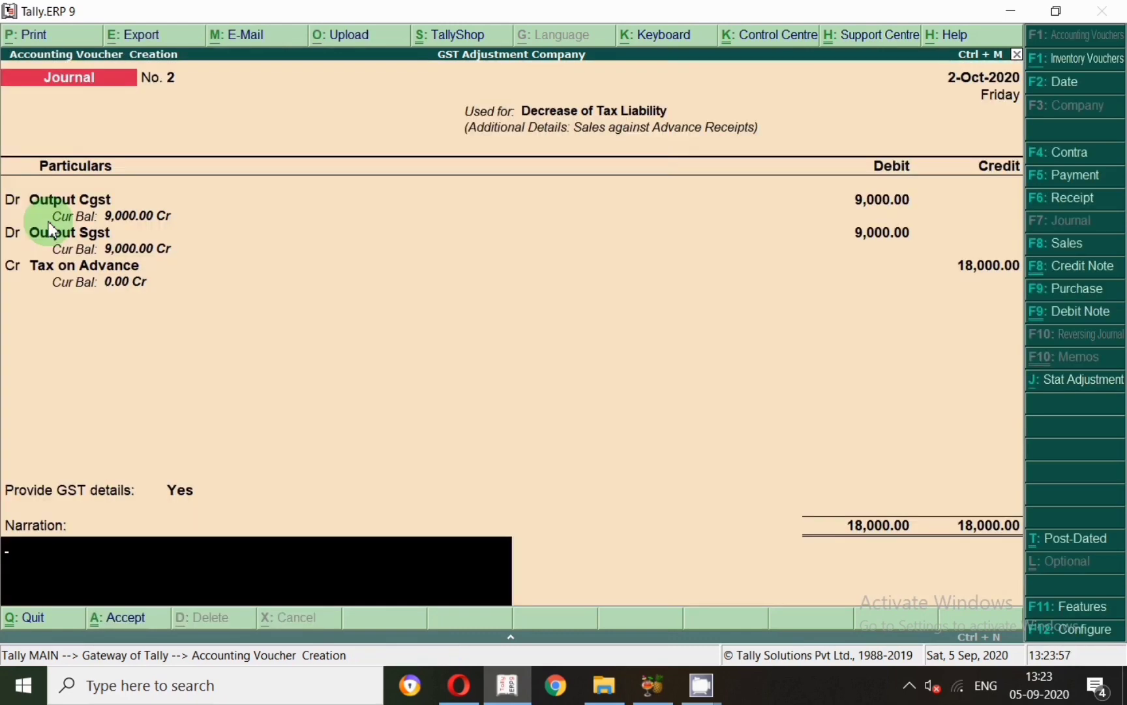
- Save the journal voucher and leave voucher entry
key(Return)
key(Return)
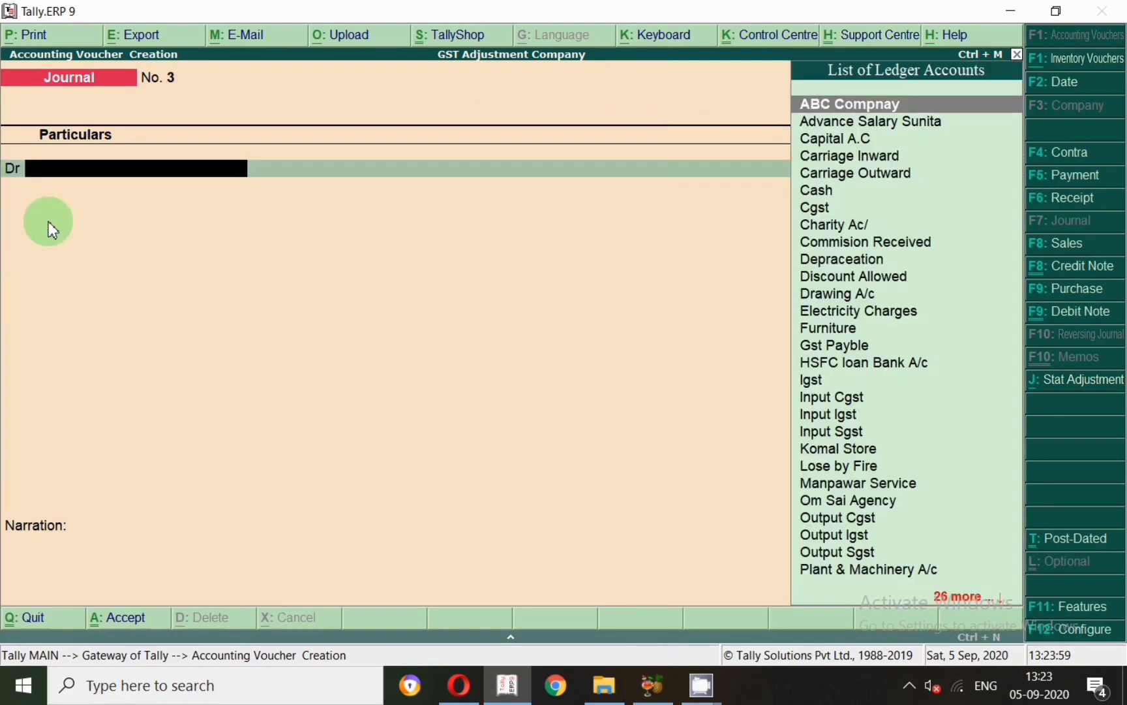
key(Escape)
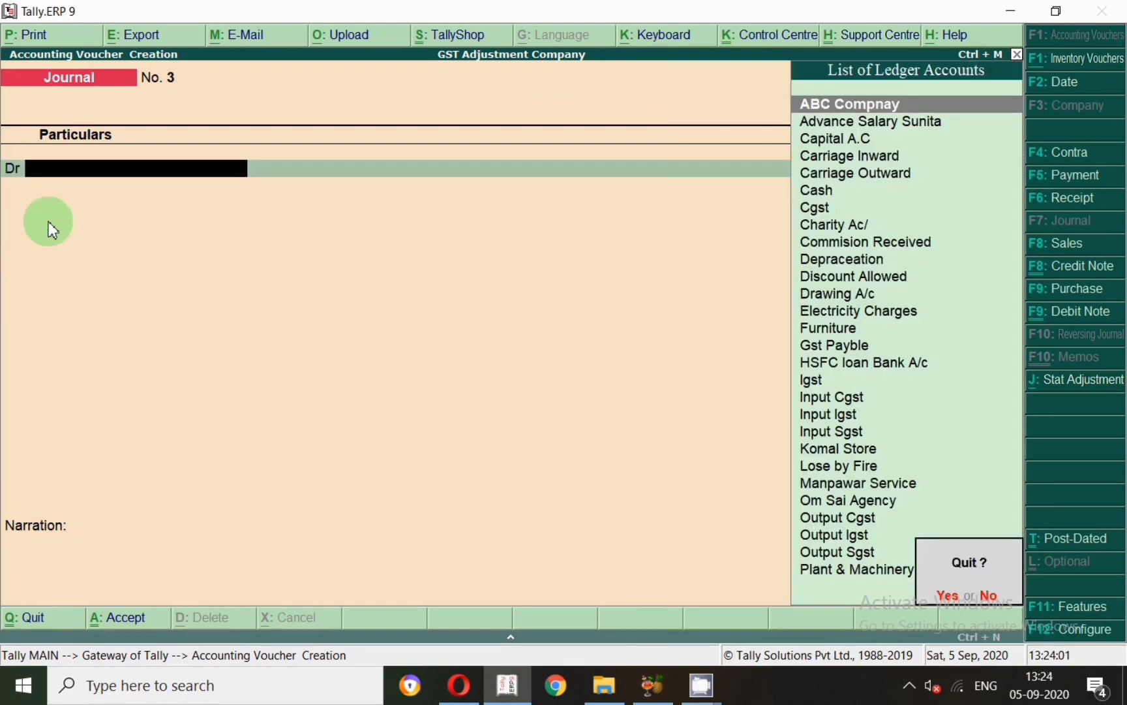
key(y)
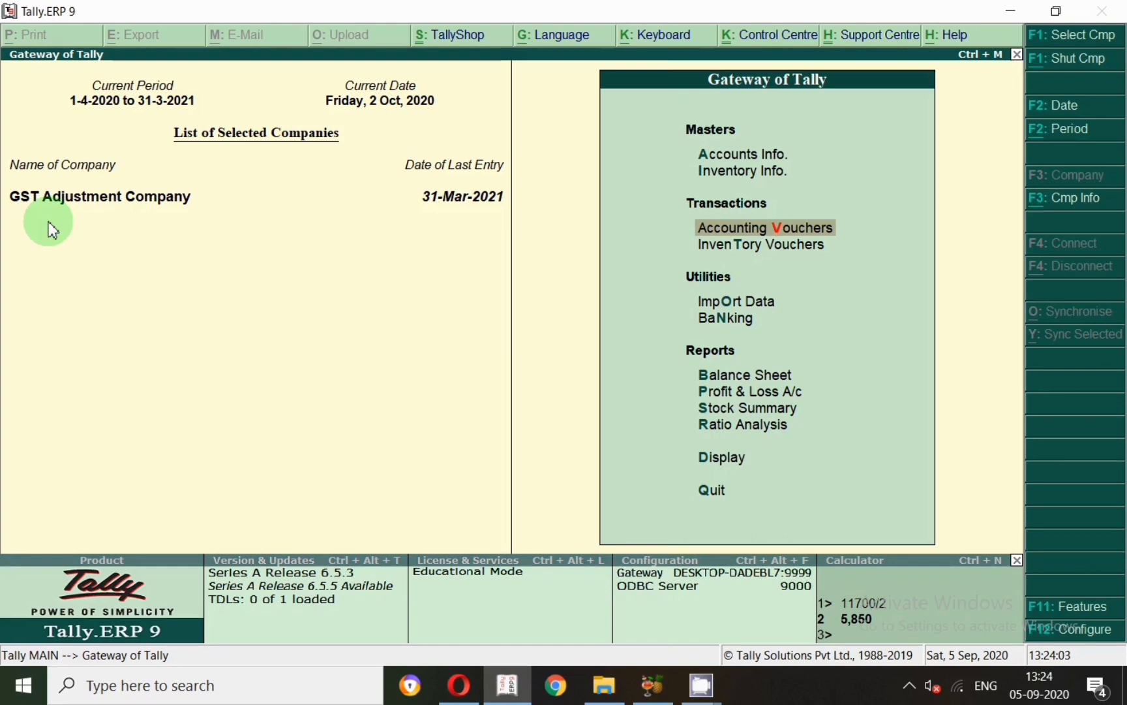
- Open the Balance Sheet and set its period to start from 1-10
key(b)
key(F2)
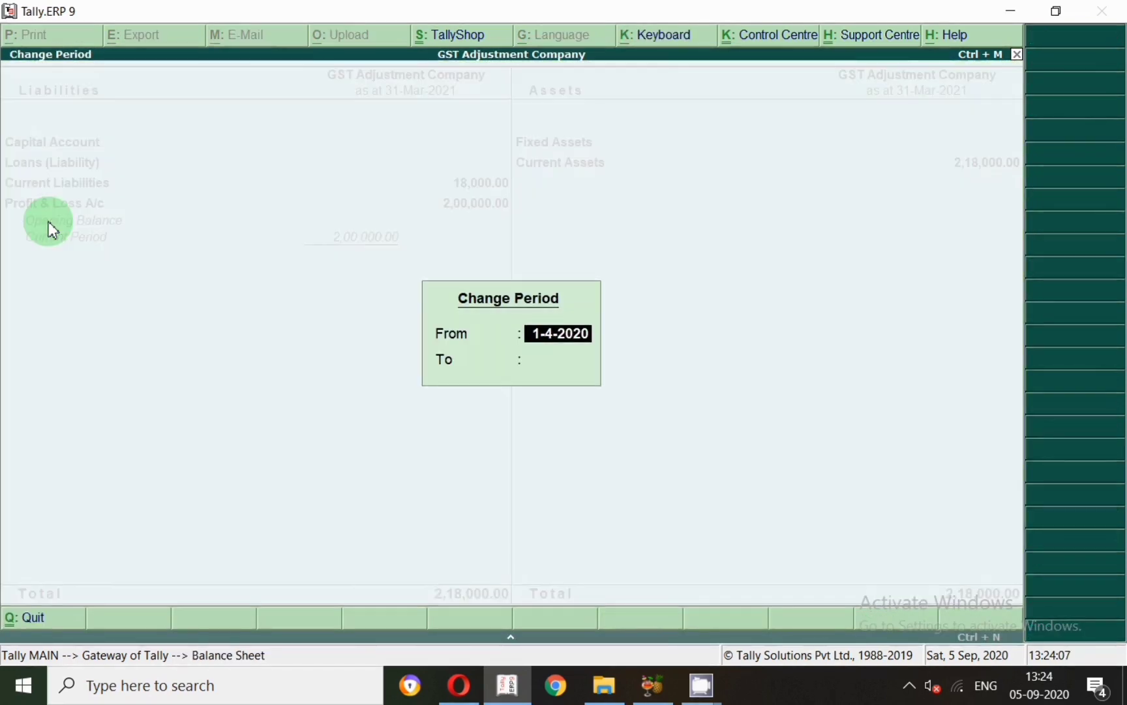
text(1.10)
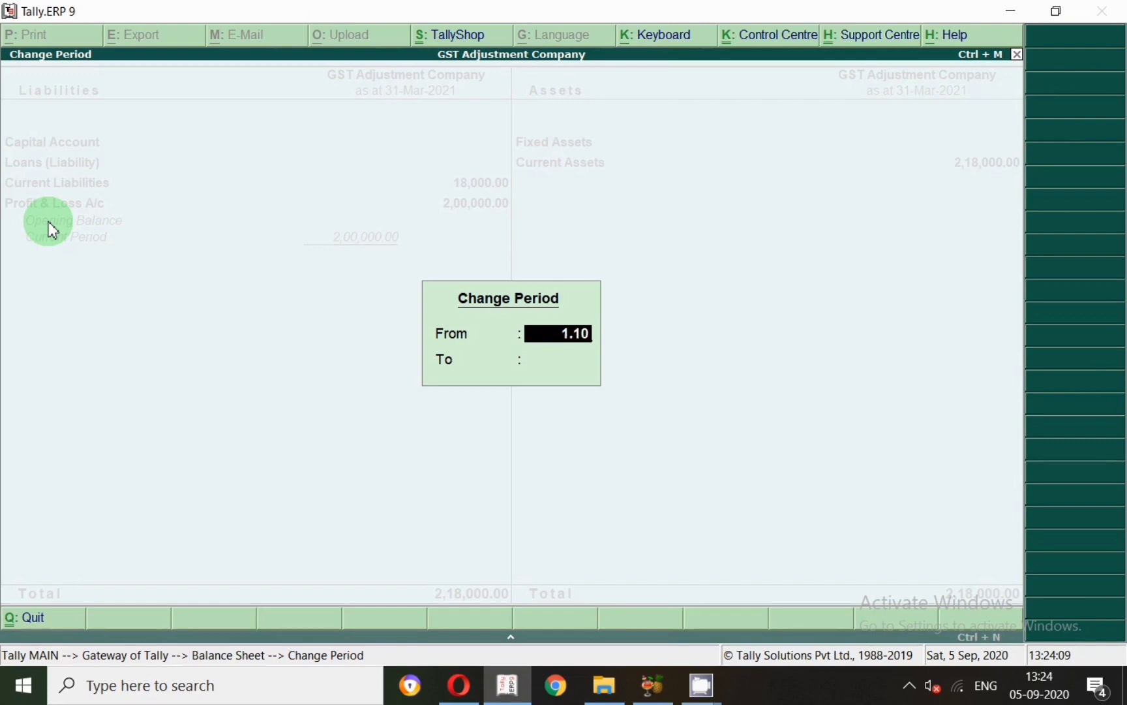
key(Return)
key(Return)
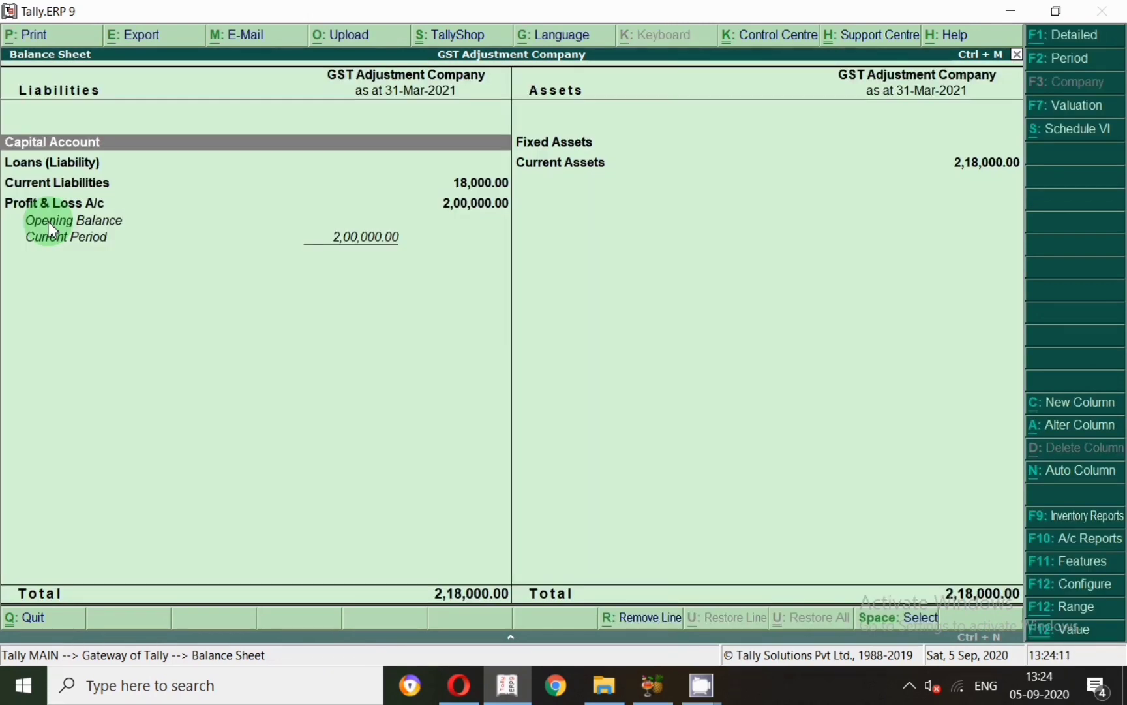
- Show the Balance Sheet in detail, examine Duties & Taxes under Current Liabilities, and close the report
key(Down)
key(Down)
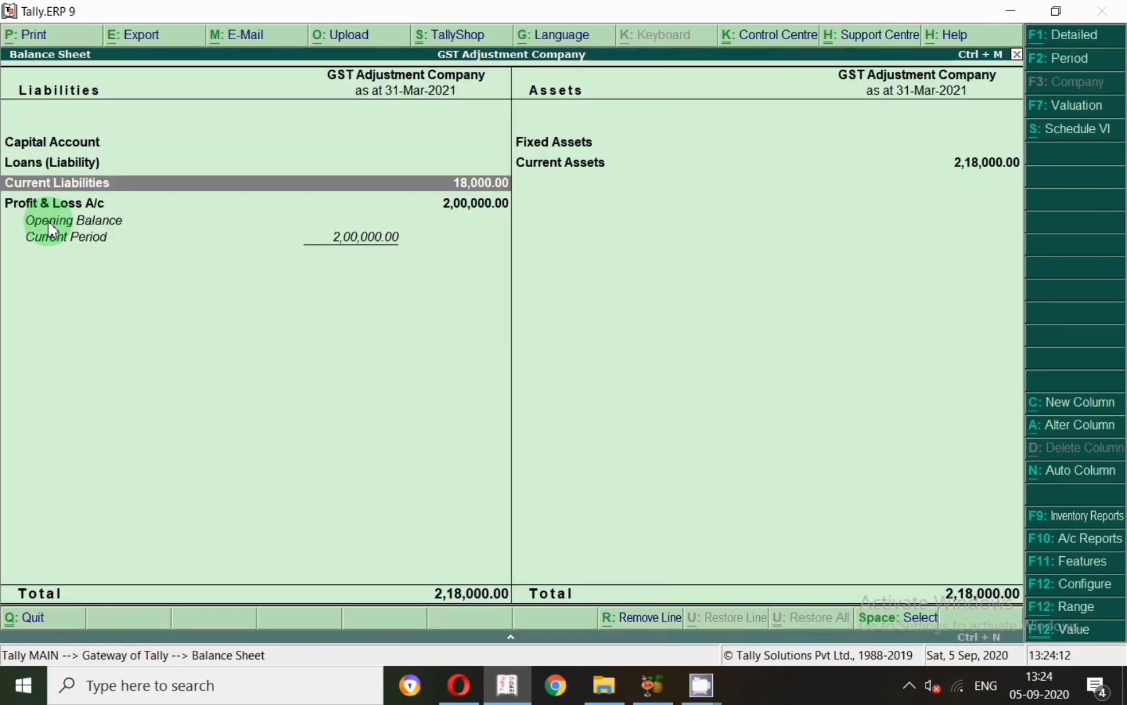
click(1098, 39)
key(Down)
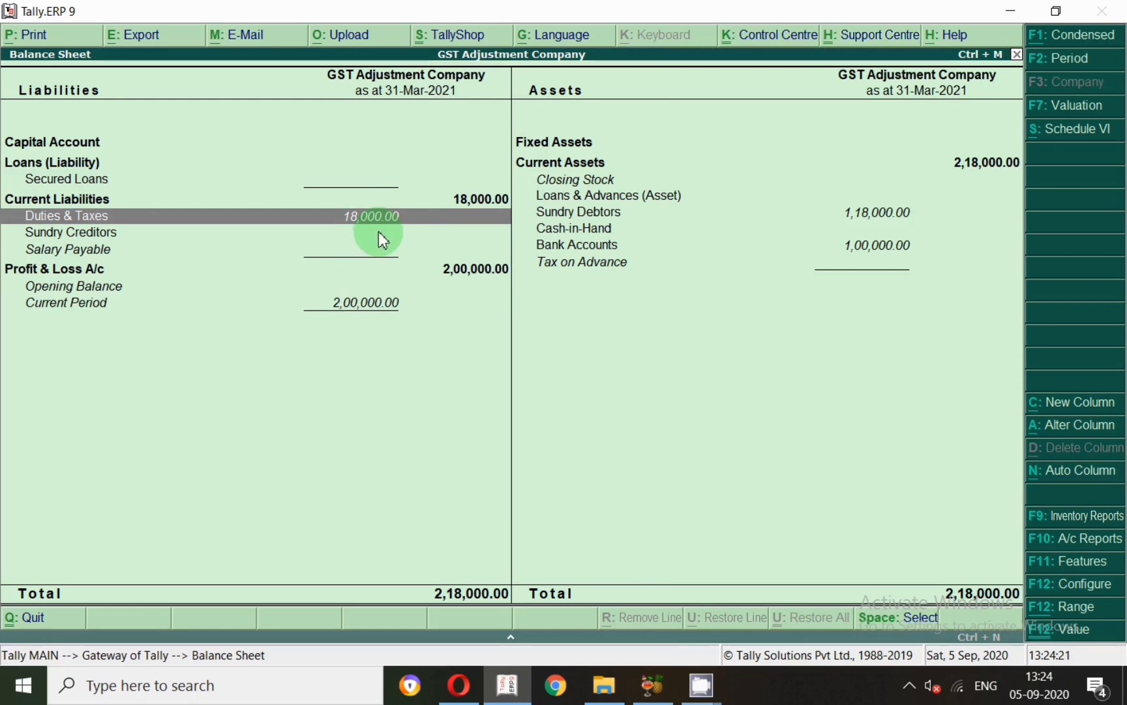
key(Escape)
- Open the GSTR-1 report for 1-Apr-2020 to 31-Mar-2021 and examine its B2B Invoices and Adjustment of Advances rows
key(d)
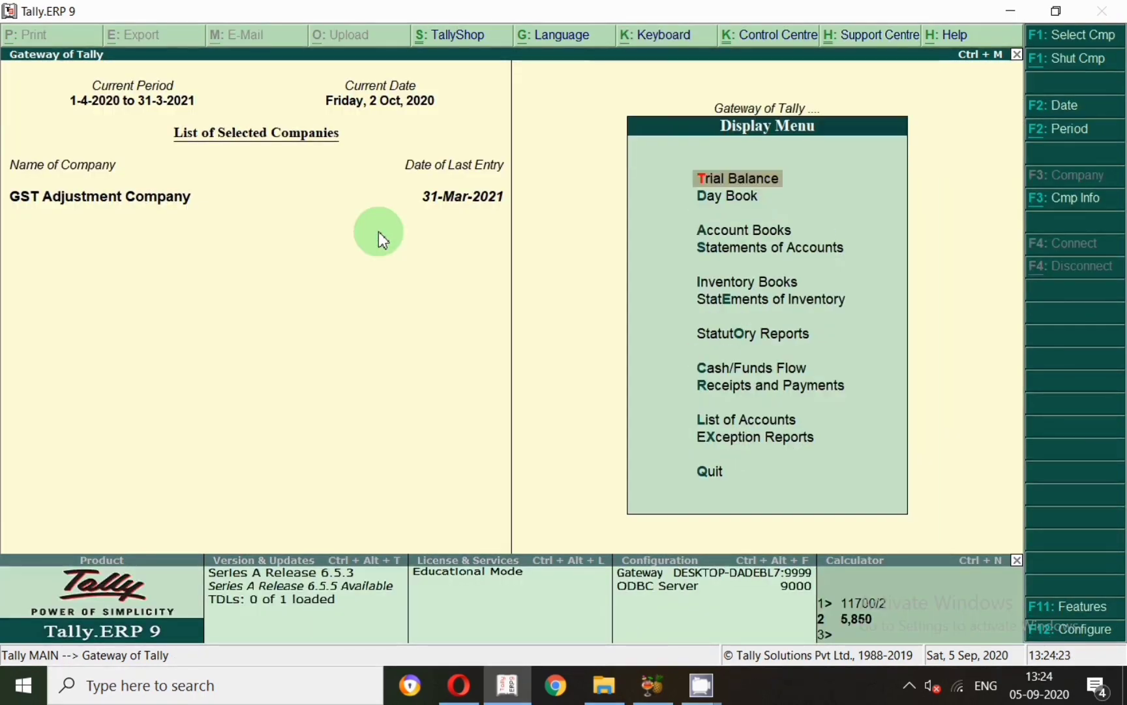
key(o)
key(g)
key(Return)
key(F2)
key(Return)
key(Return)
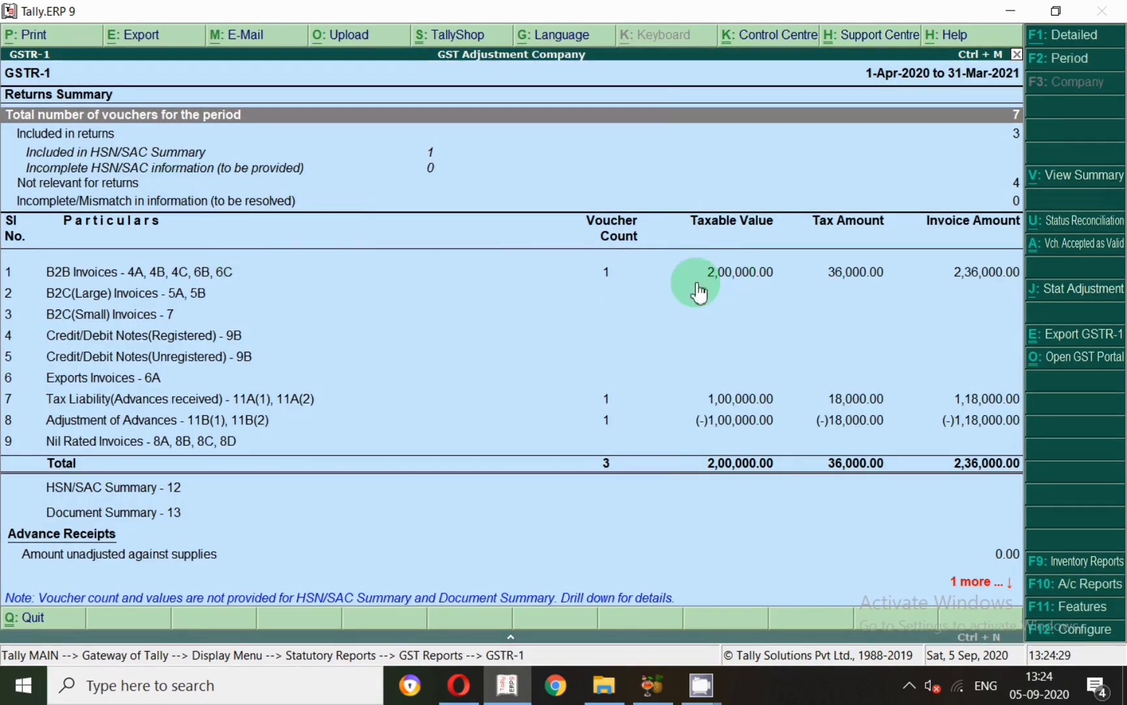
click(718, 278)
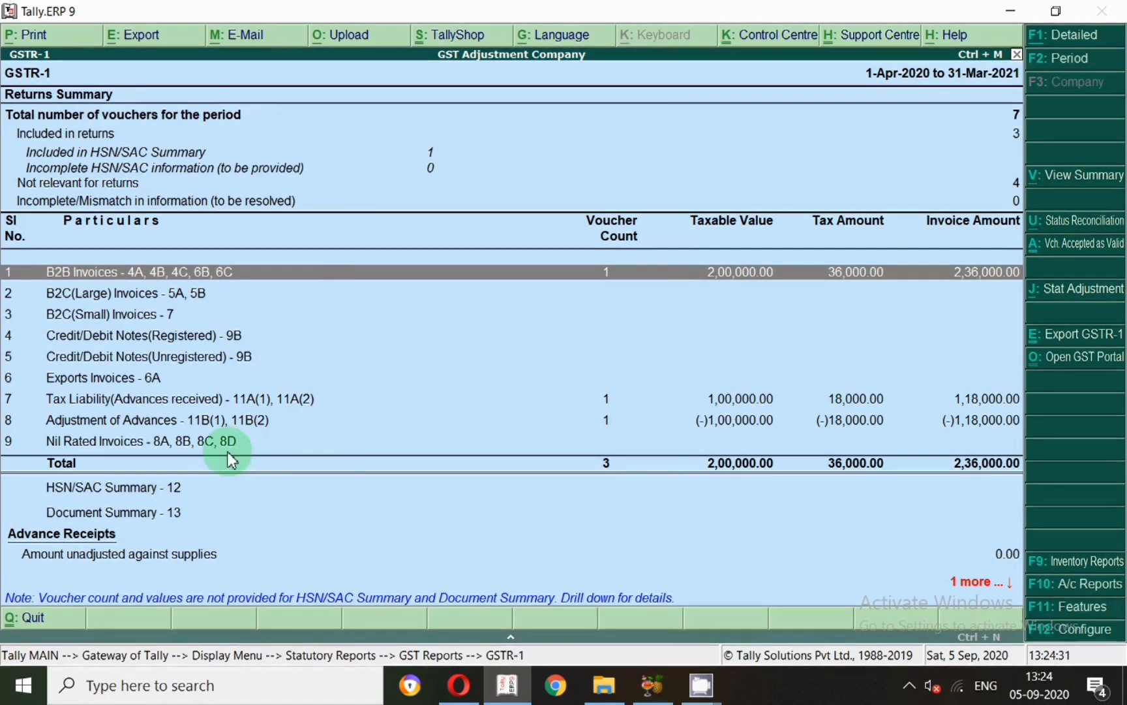
click(139, 423)
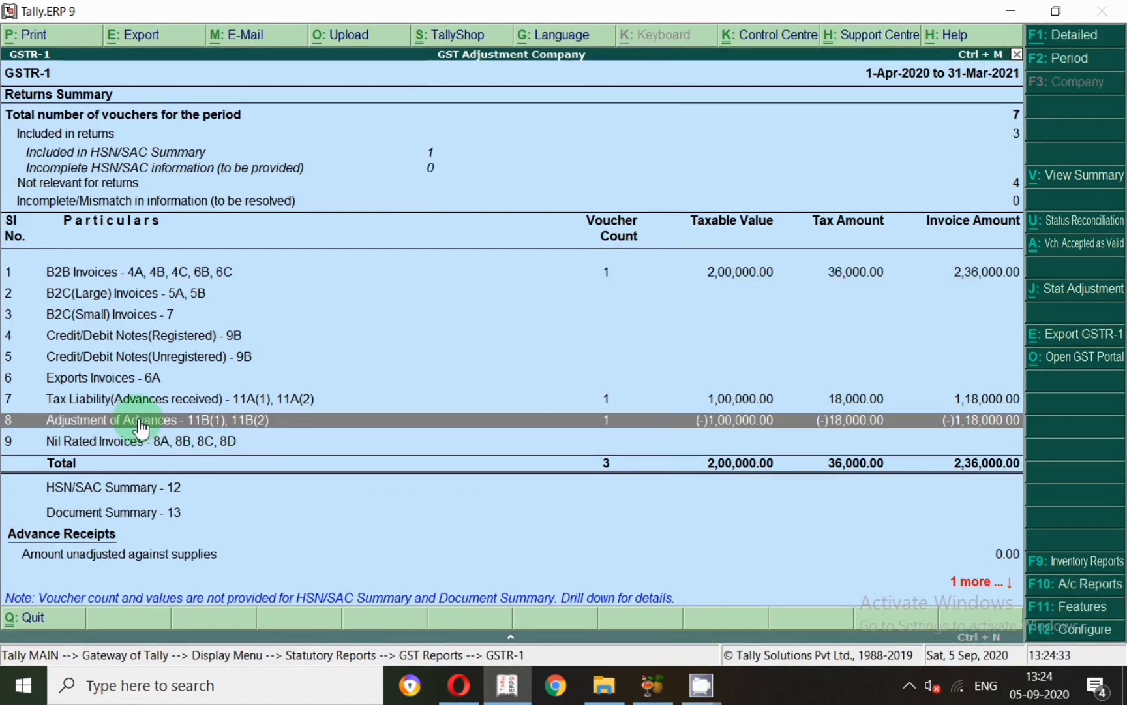
- Change the GSTR-1 period to run from 1-10-2020 to 31-3-2021
key(F2)
text(1-10-2020)
key(Return)
key(Return)
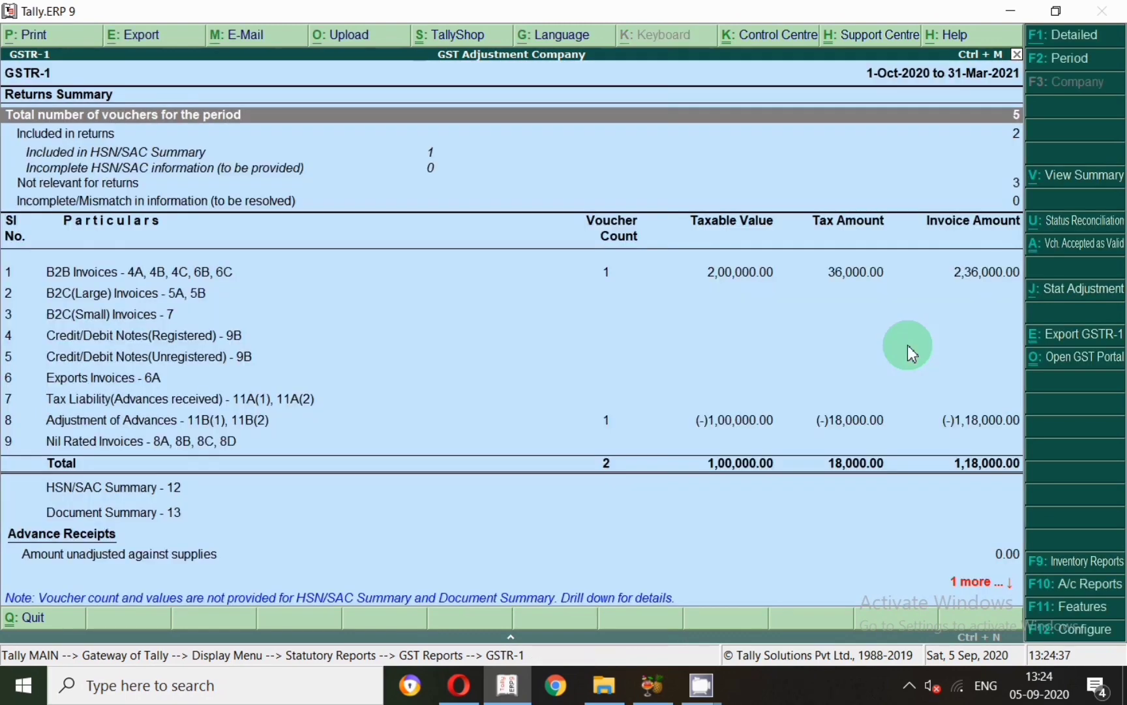
- Compare the taxable value, tax and invoice amounts of B2B Invoices and Adjustment of Advances in GSTR-1
click(730, 421)
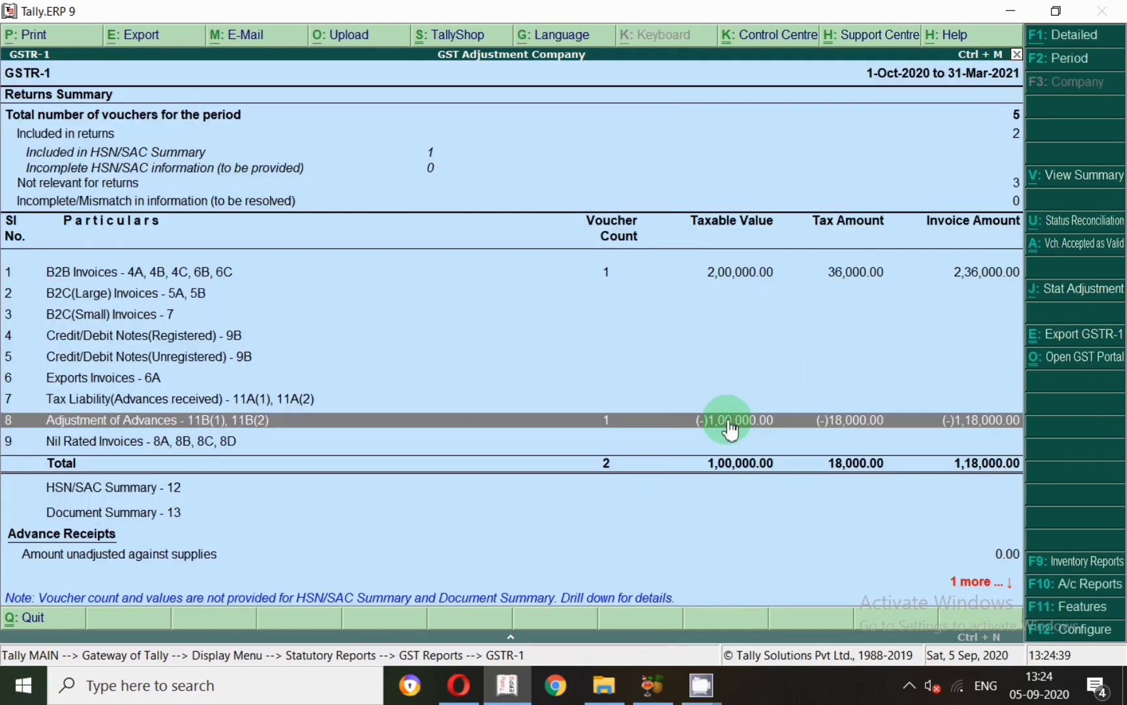
click(168, 274)
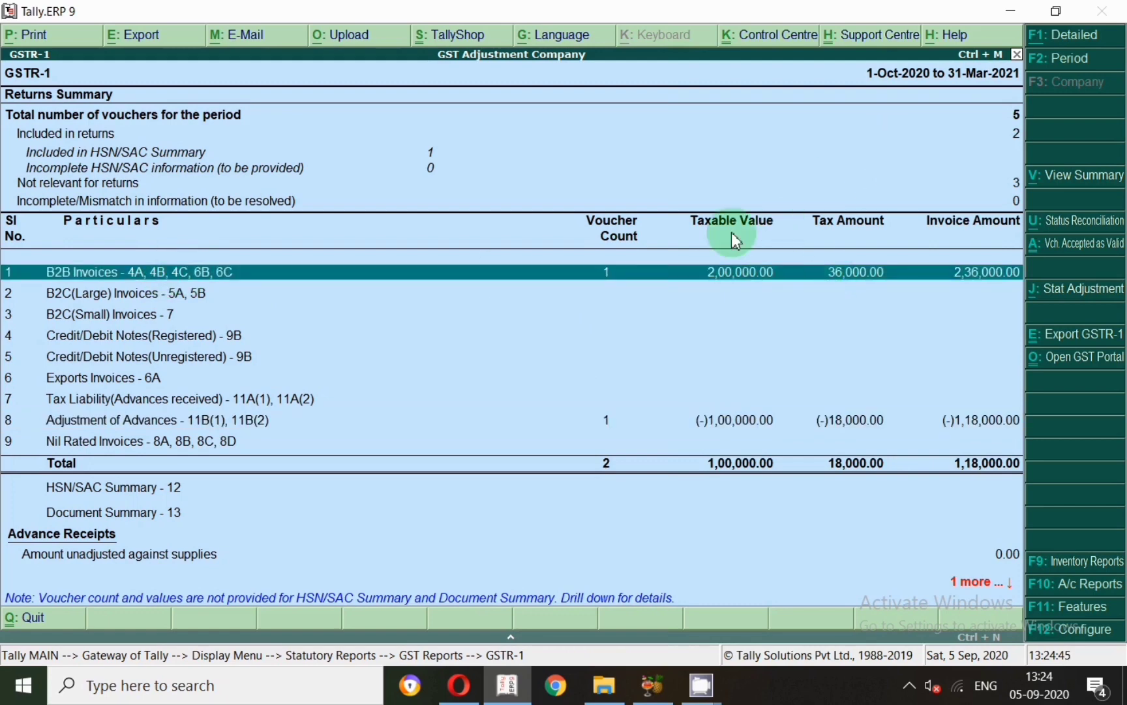
click(870, 227)
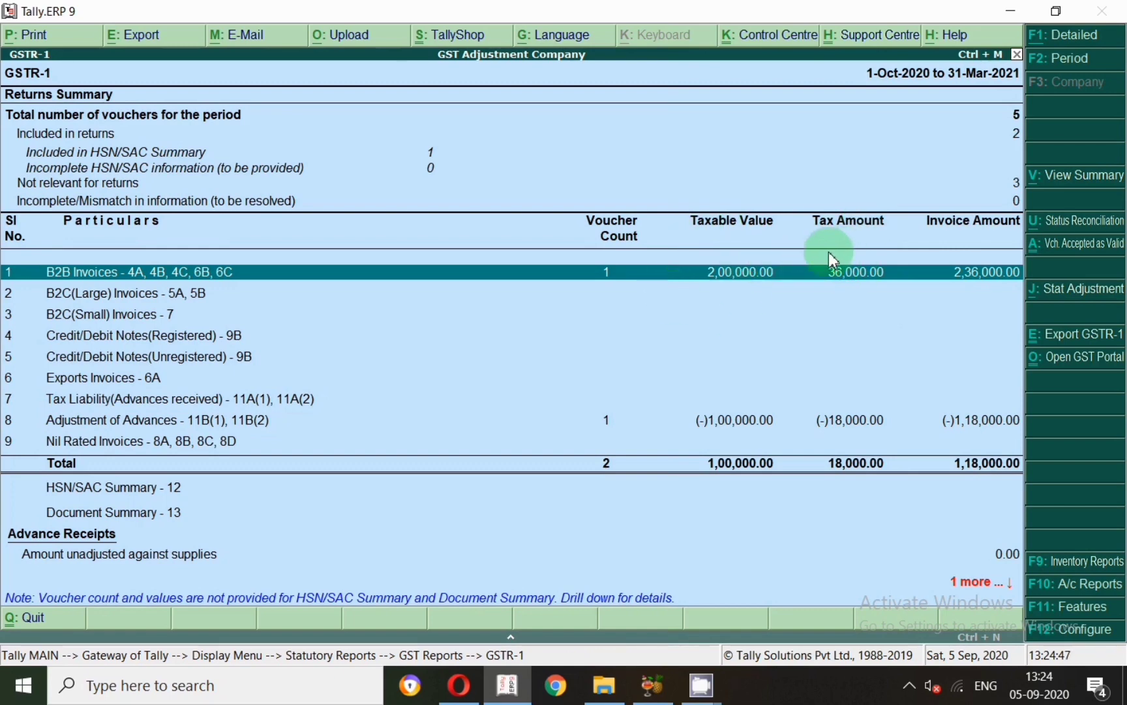
click(968, 243)
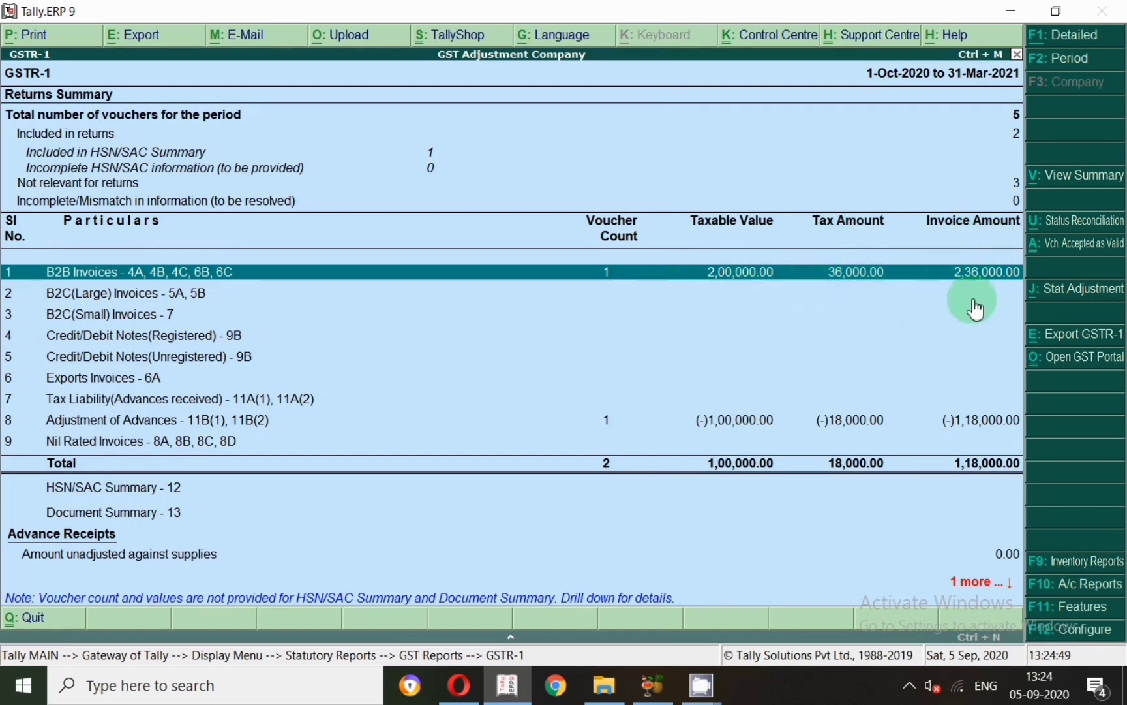
click(266, 421)
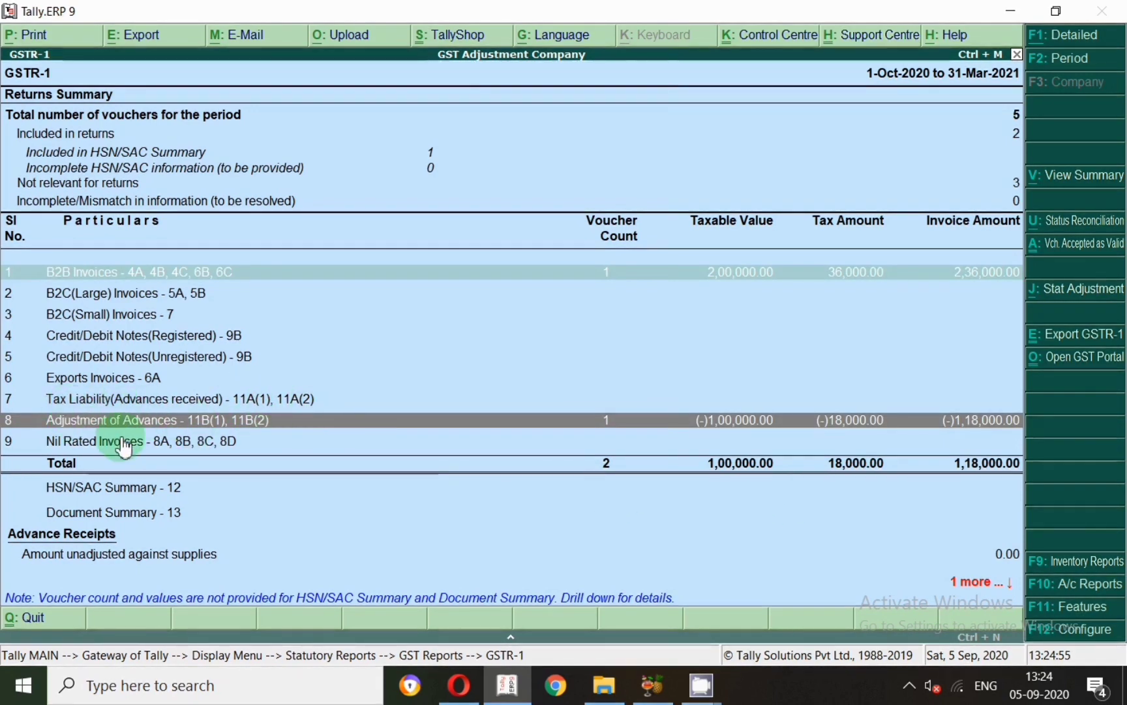
click(619, 273)
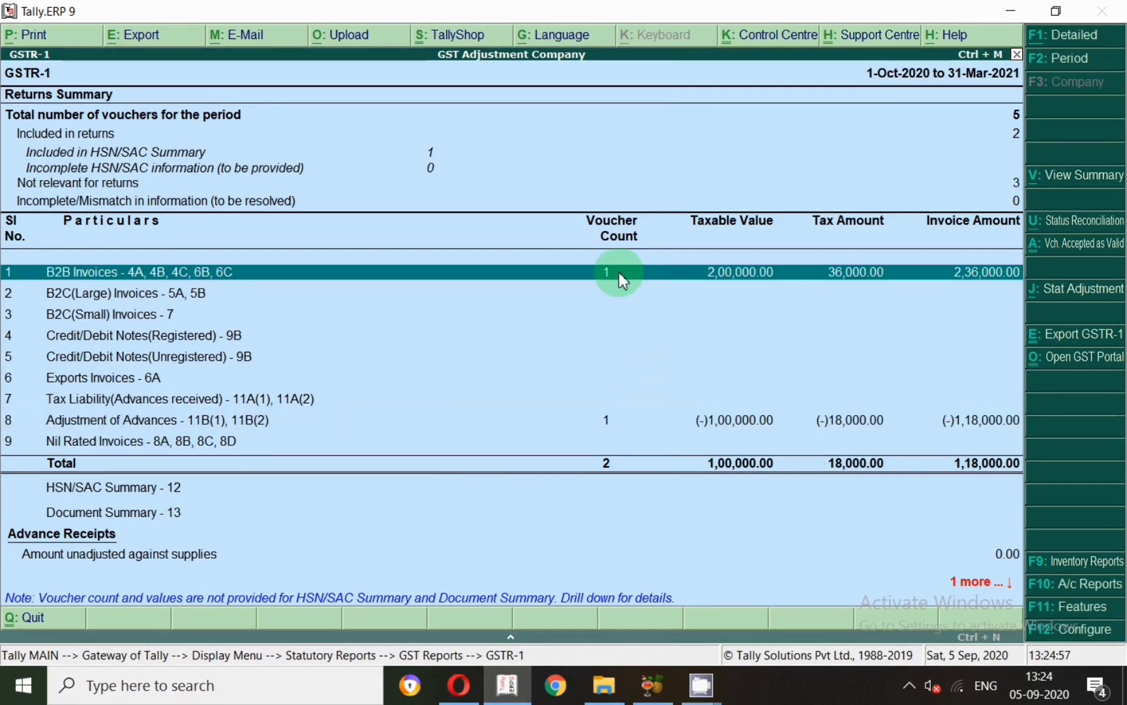
key(Down)
key(Down)
key(Down)
key(Down)
key(Down)
key(Down)
key(Down)
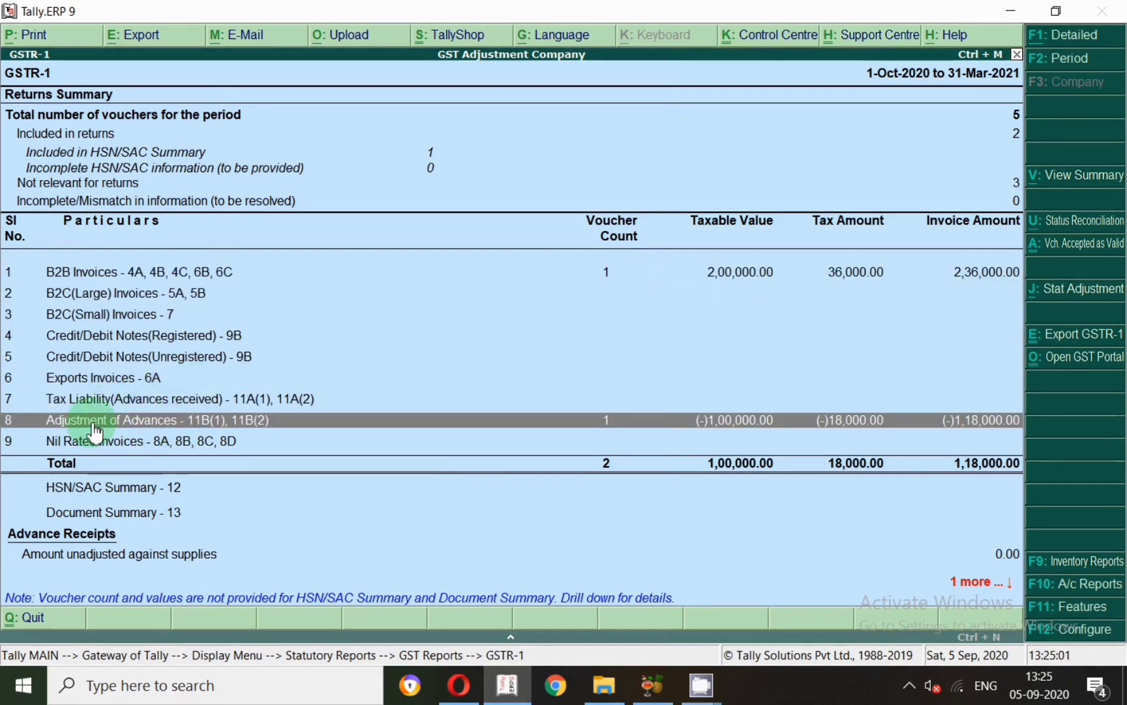
click(94, 428)
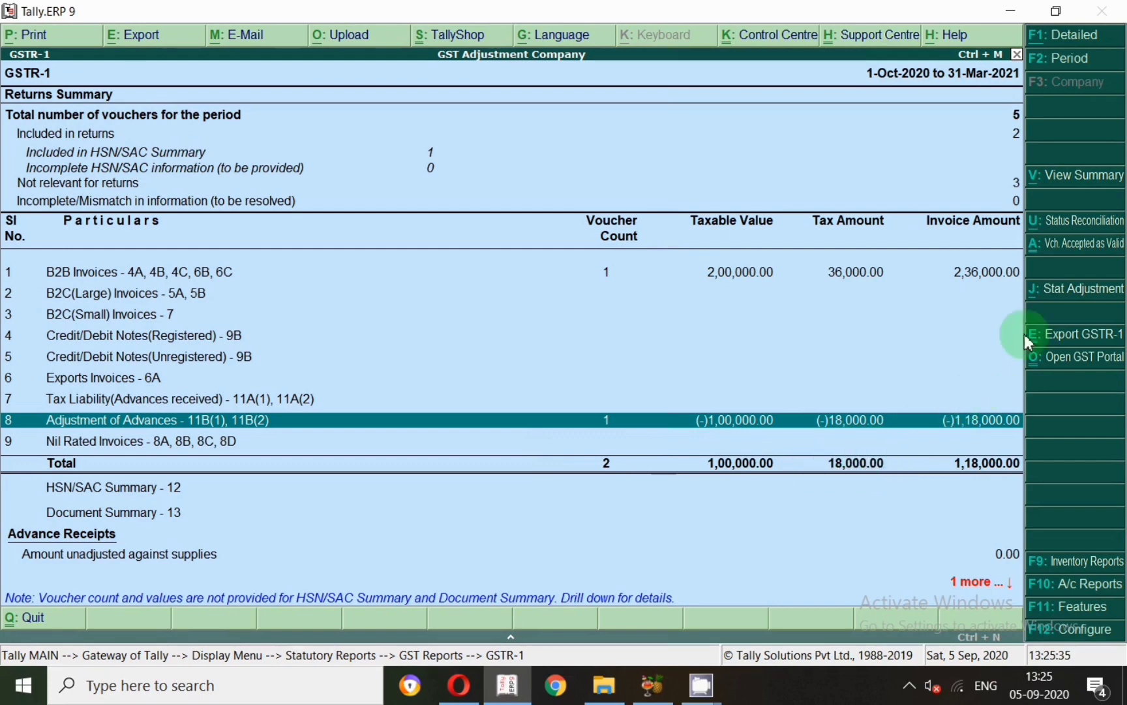
- Dismiss the stat adjustment details and start a payment voucher dated 2-11-2020
click(1056, 292)
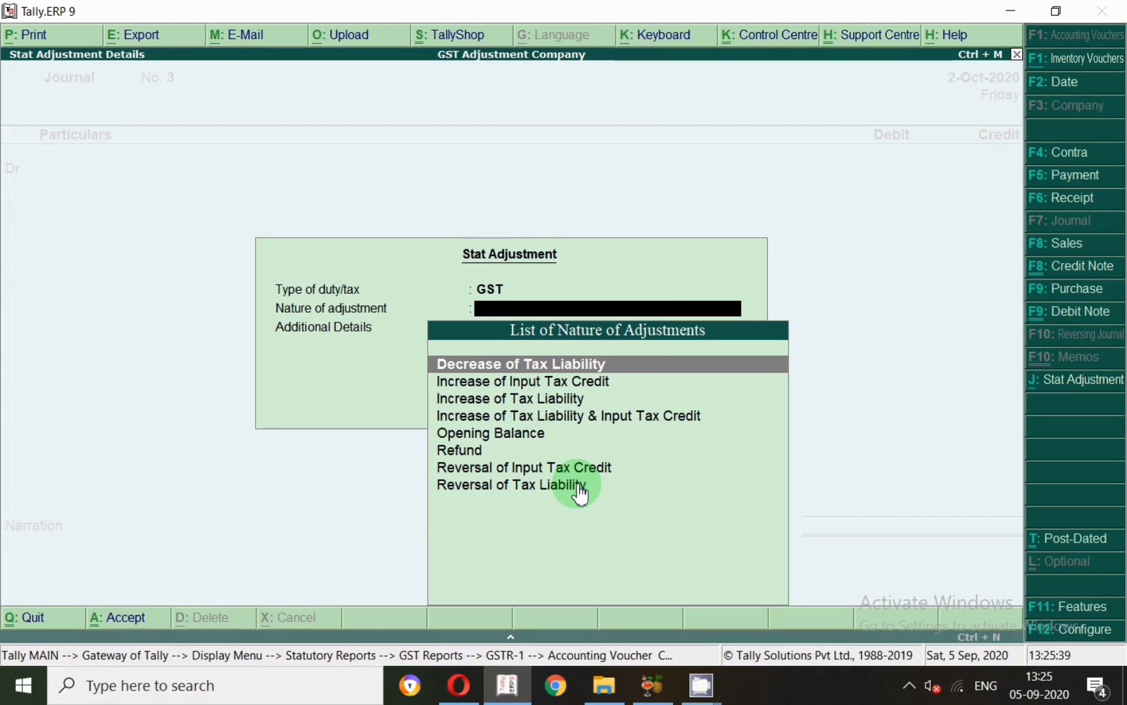
key(Escape)
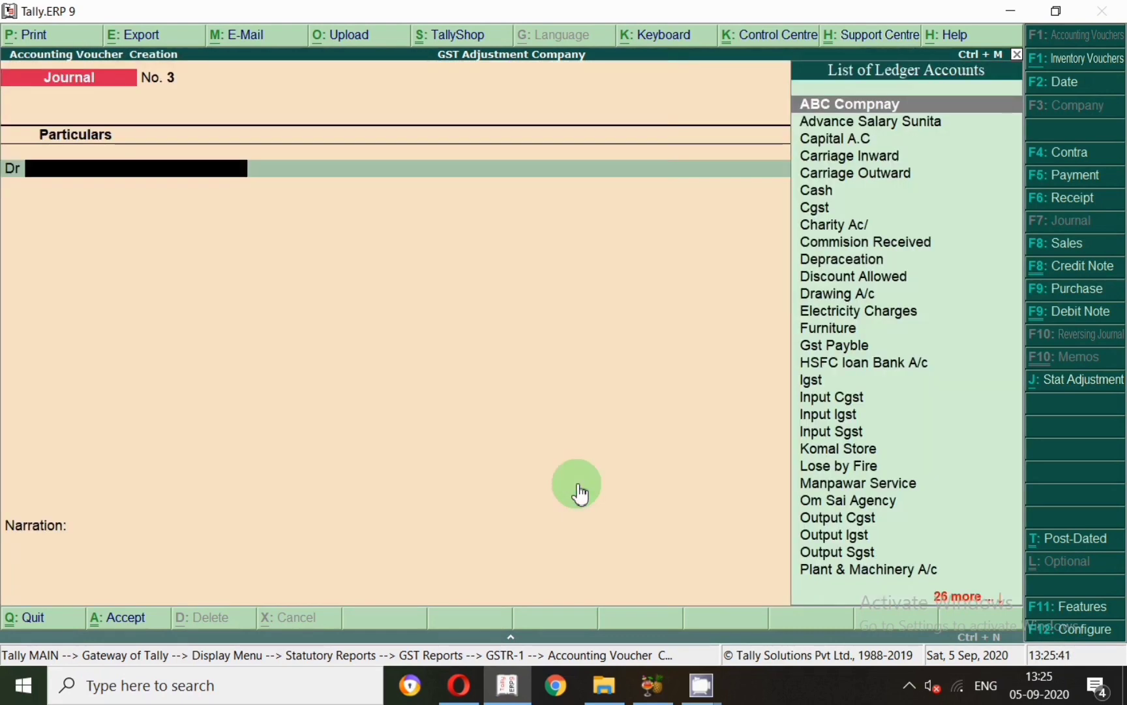
click(1062, 179)
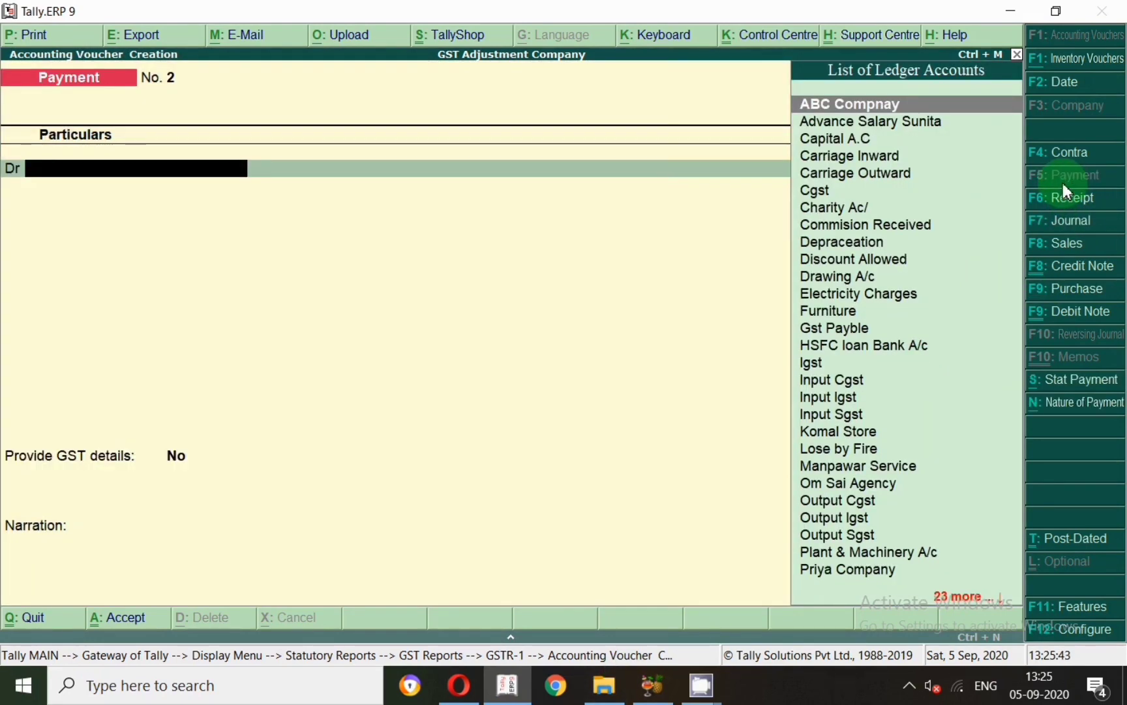
key(F2)
text(2.10)
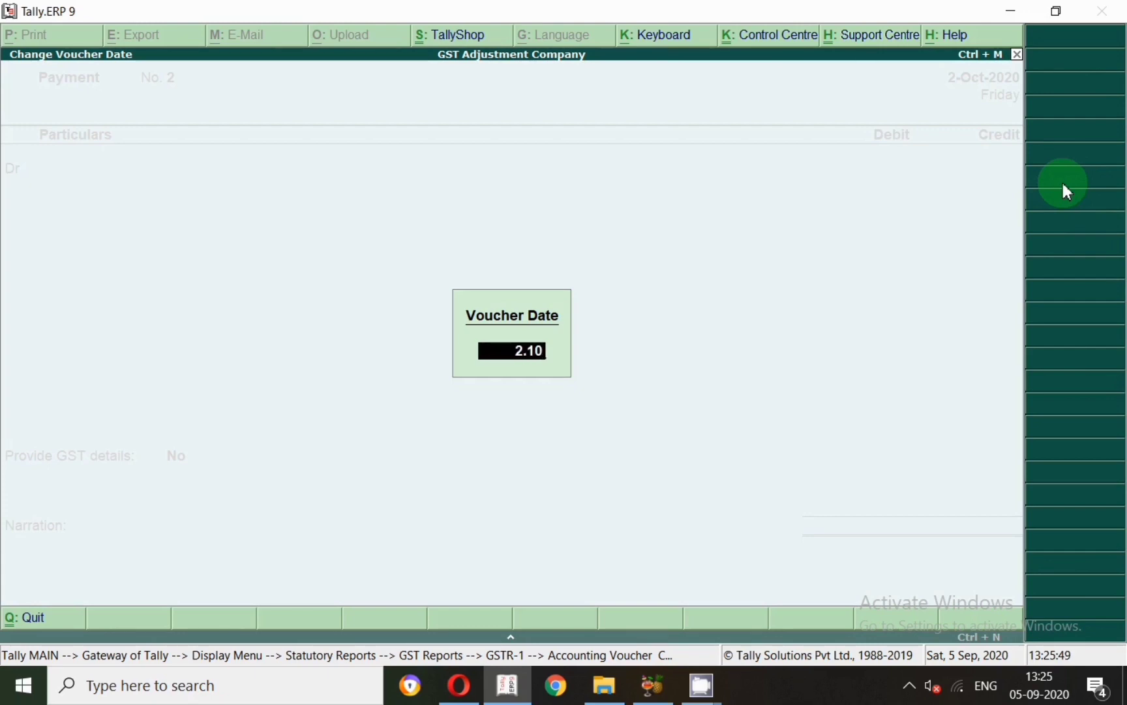
key(BackSpace)
key(BackSpace)
text(11)
key(Return)
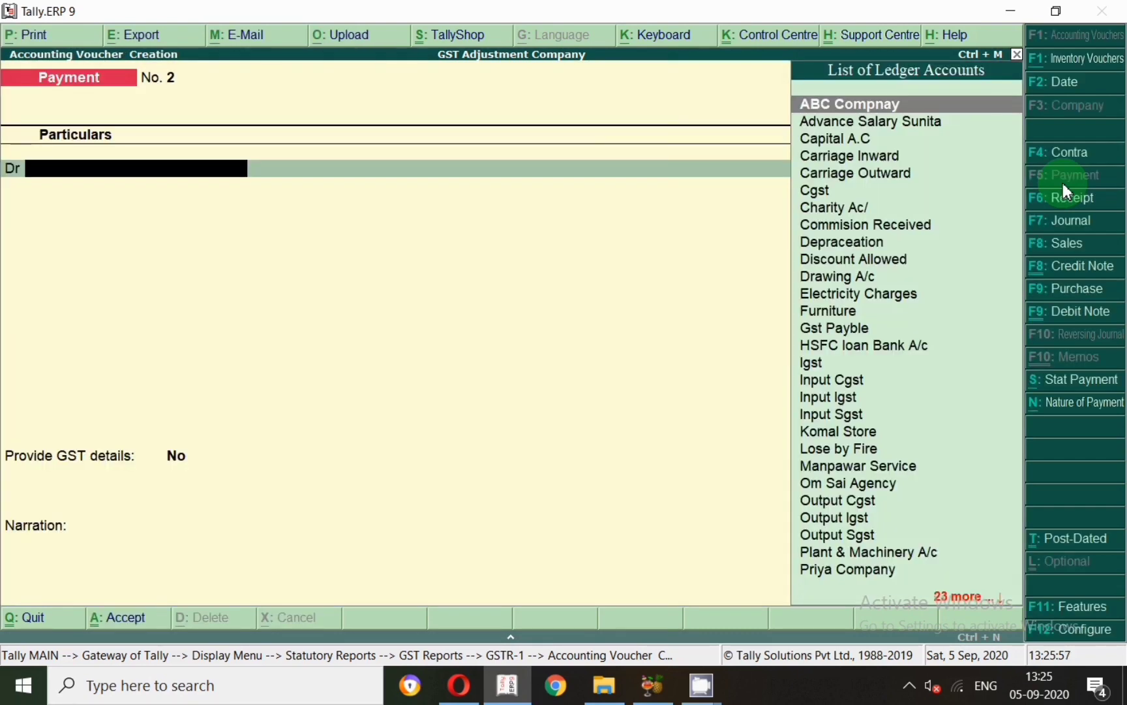
- Debit Output Cgst with 9,000 in the payment voucher
text(Cgs)
key(Down)
key(Down)
key(Return)
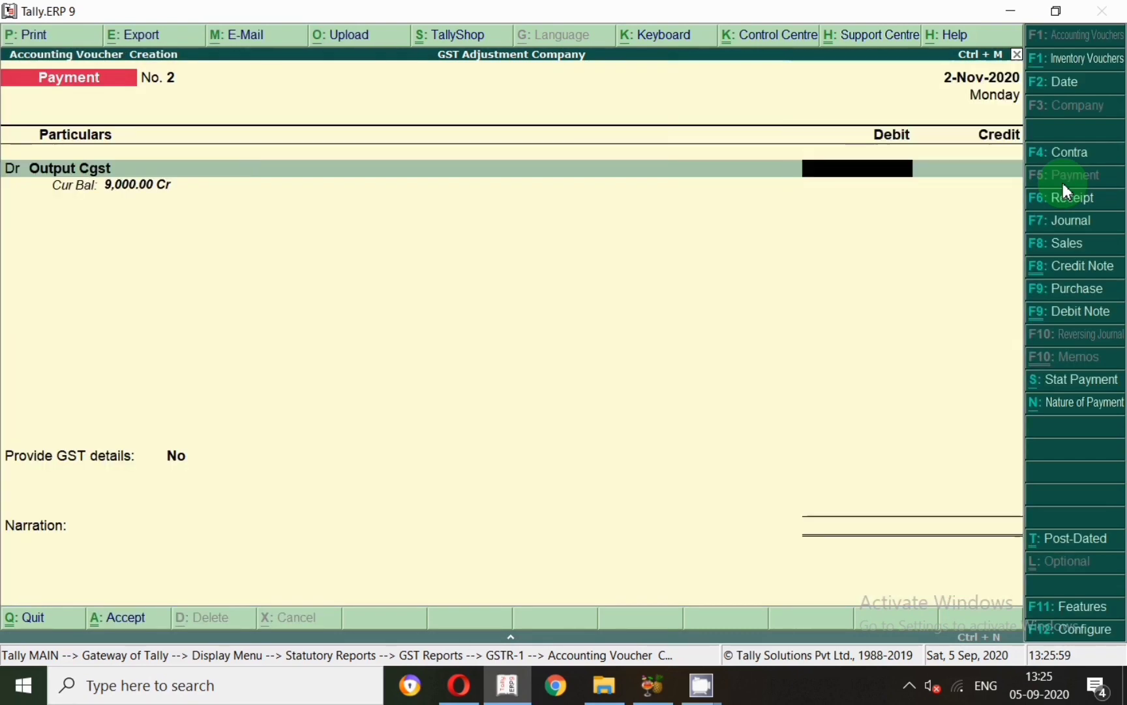
text(9000)
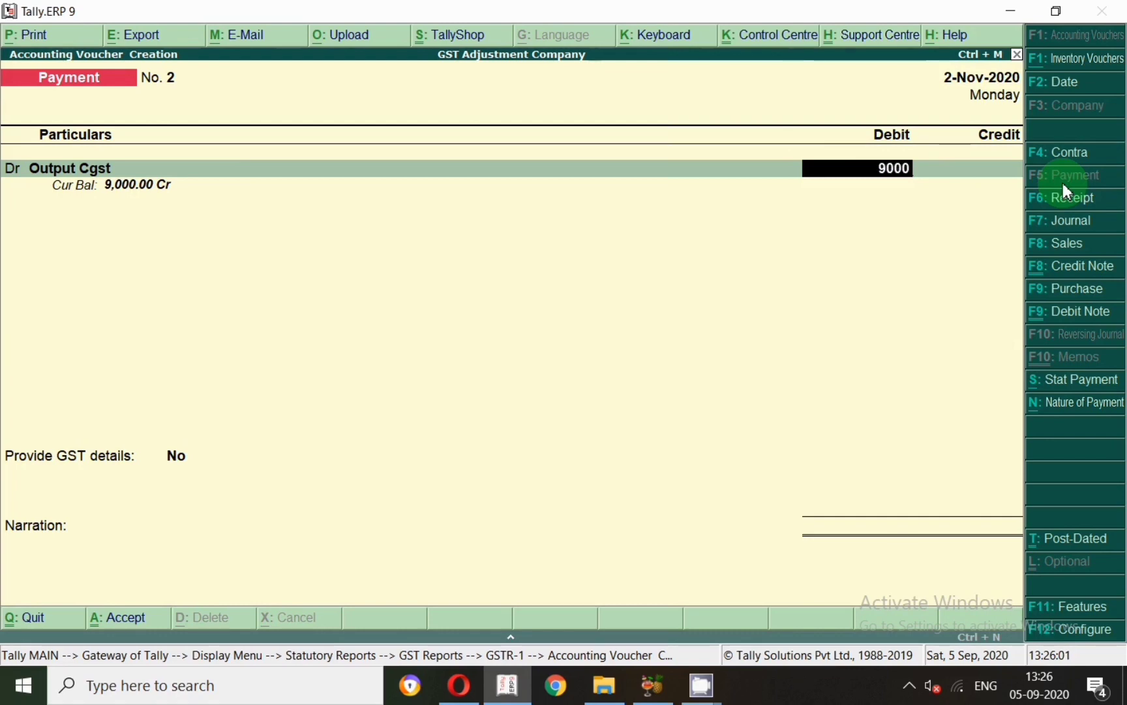
key(Return)
- Add a second debit line for Output Sgst with 9,000
text(D)
key(Return)
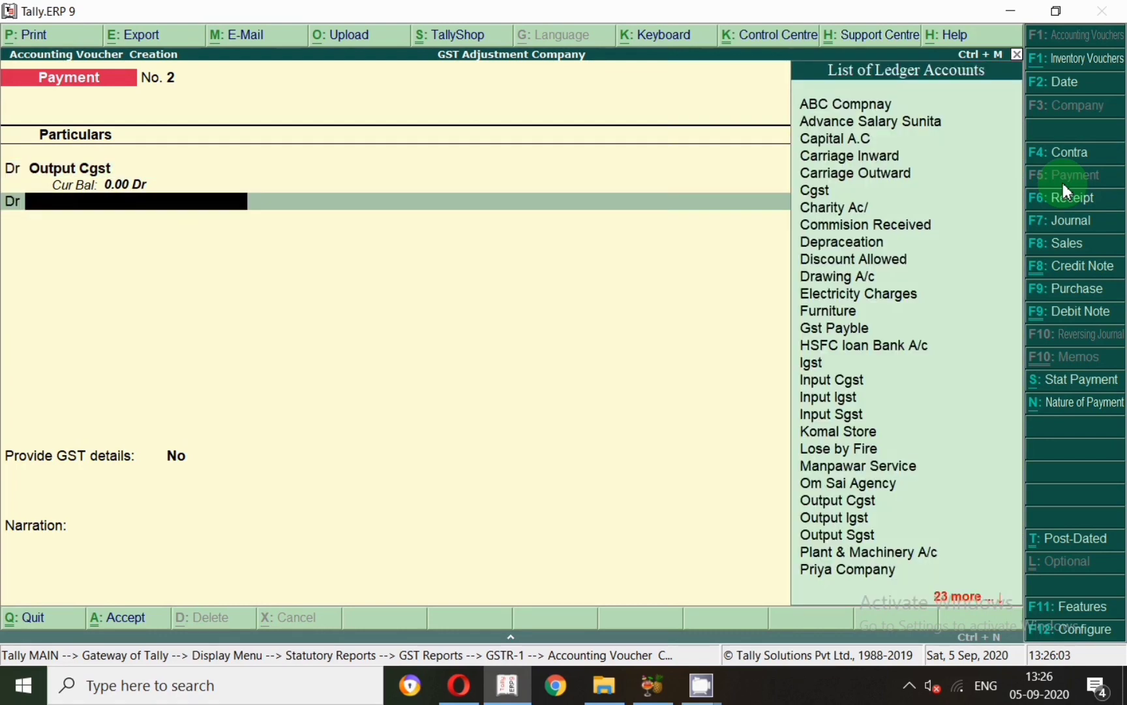
text(Sgs)
key(Up)
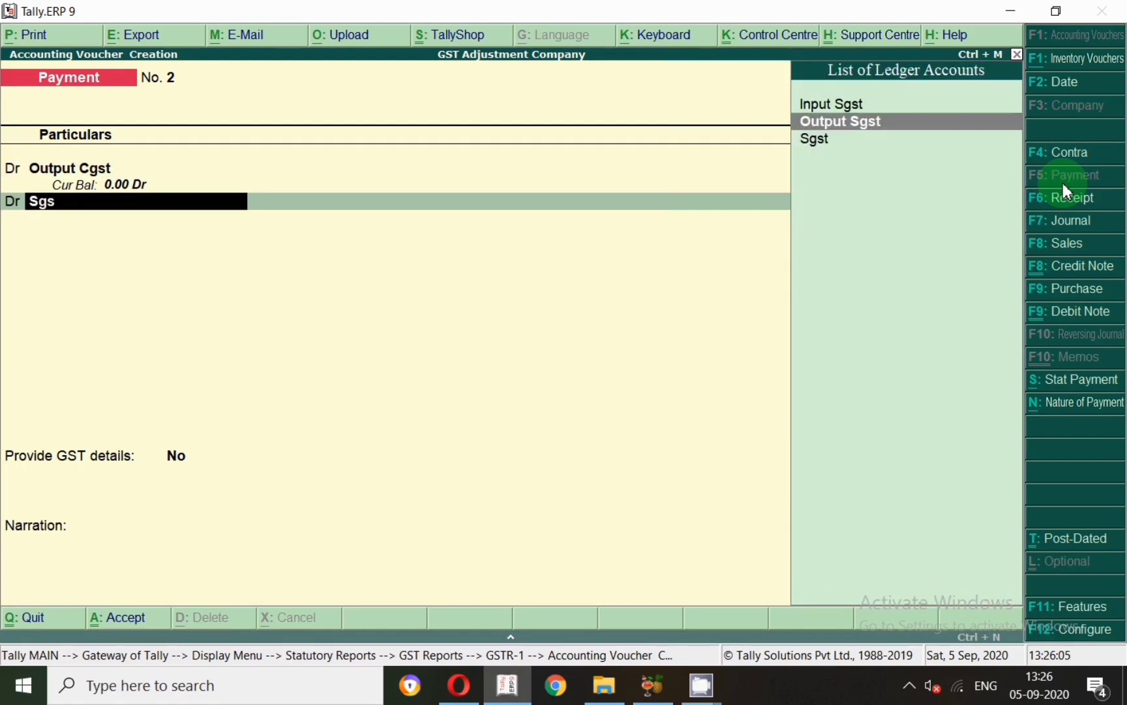
key(Return)
text(9000)
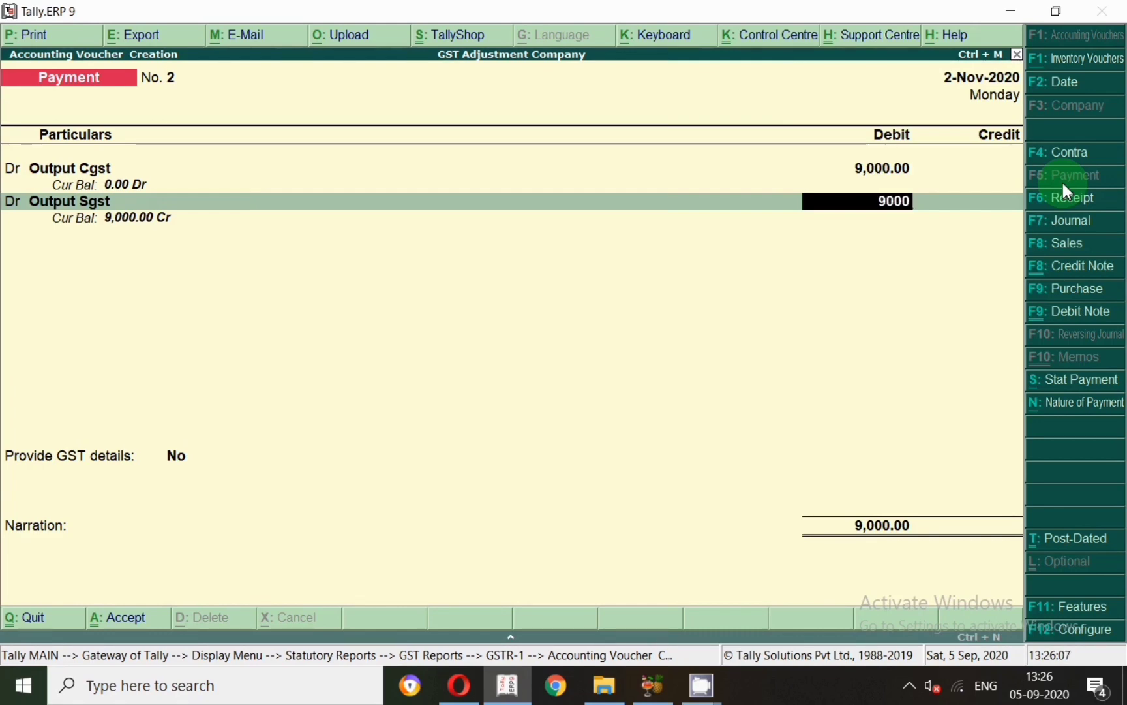
- Credit Sbi with 18,000 and leave the option to provide GST details at No
key(Return)
key(Return)
key(Return)
key(Return)
key(Return)
key(Return)
key(Return)
key(Return)
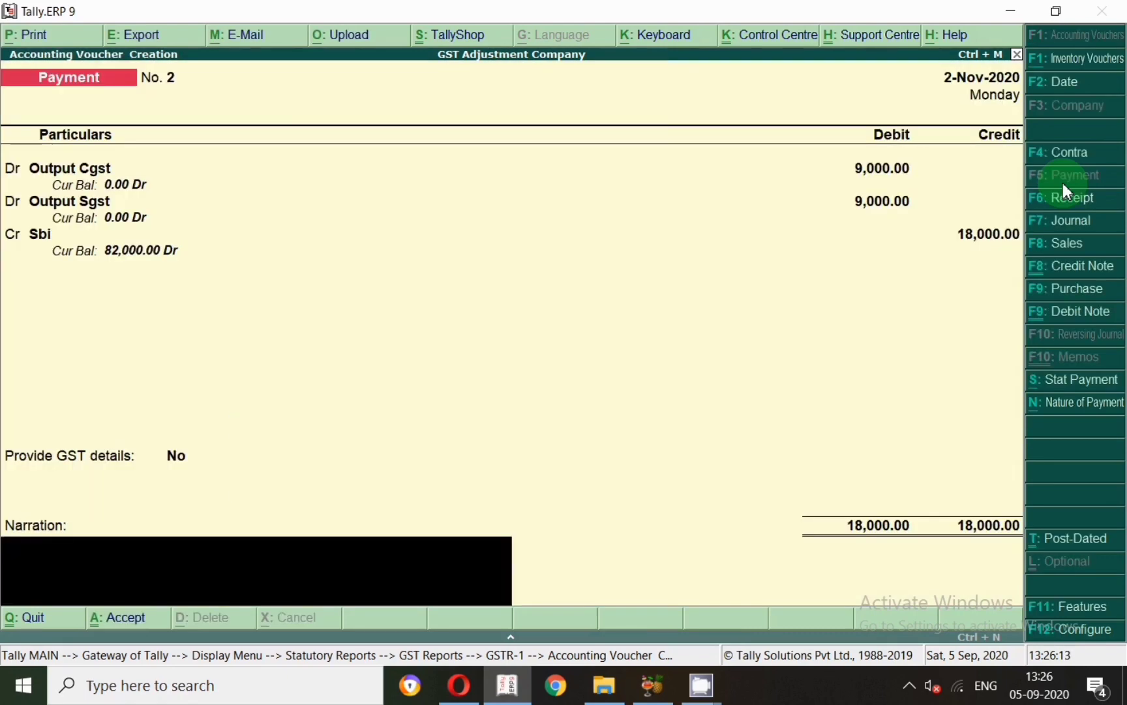
- Save the payment voucher for Output Cgst and Output Sgst paid from Sbi, and leave the GSTR-1 report
key(Return)
key(Return)
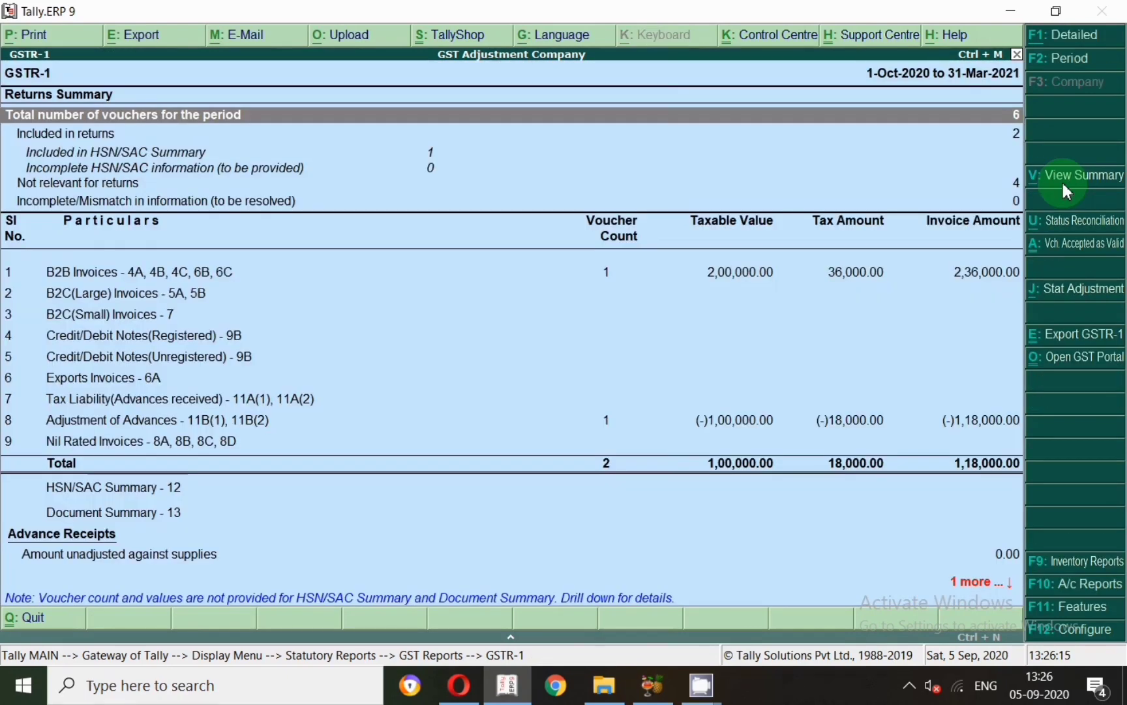
key(Escape)
- Open the GSTR-1 report and set its period from 1-Oct-2020 to 31-Mar-2021
key(Return)
key(F2)
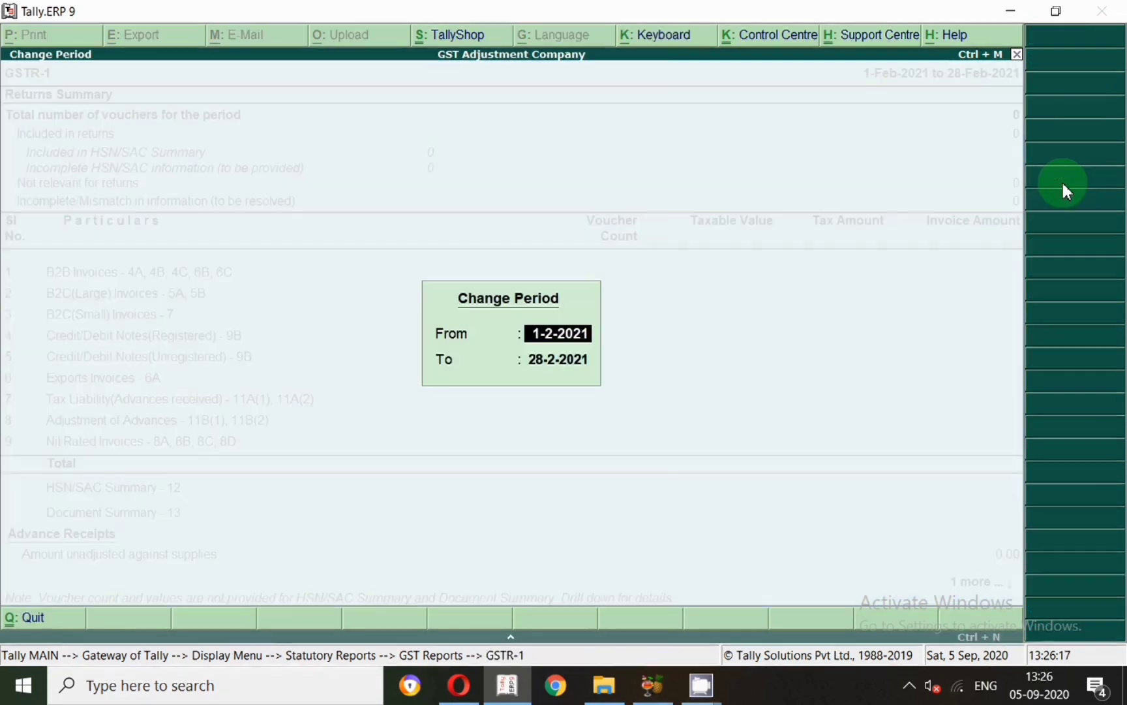
text(1.10)
key(Return)
text(31.3)
key(Return)
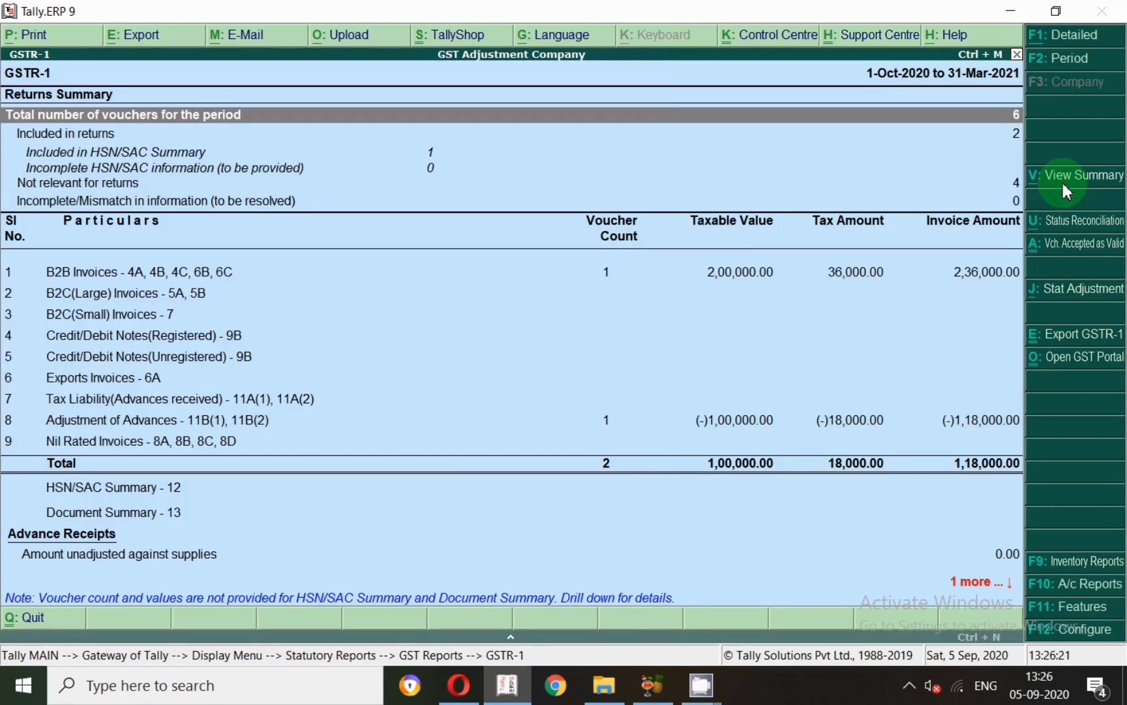
- Change the GSTR-1 report period to start on 1-Nov-2020 and end on 31-Mar-2021
key(F2)
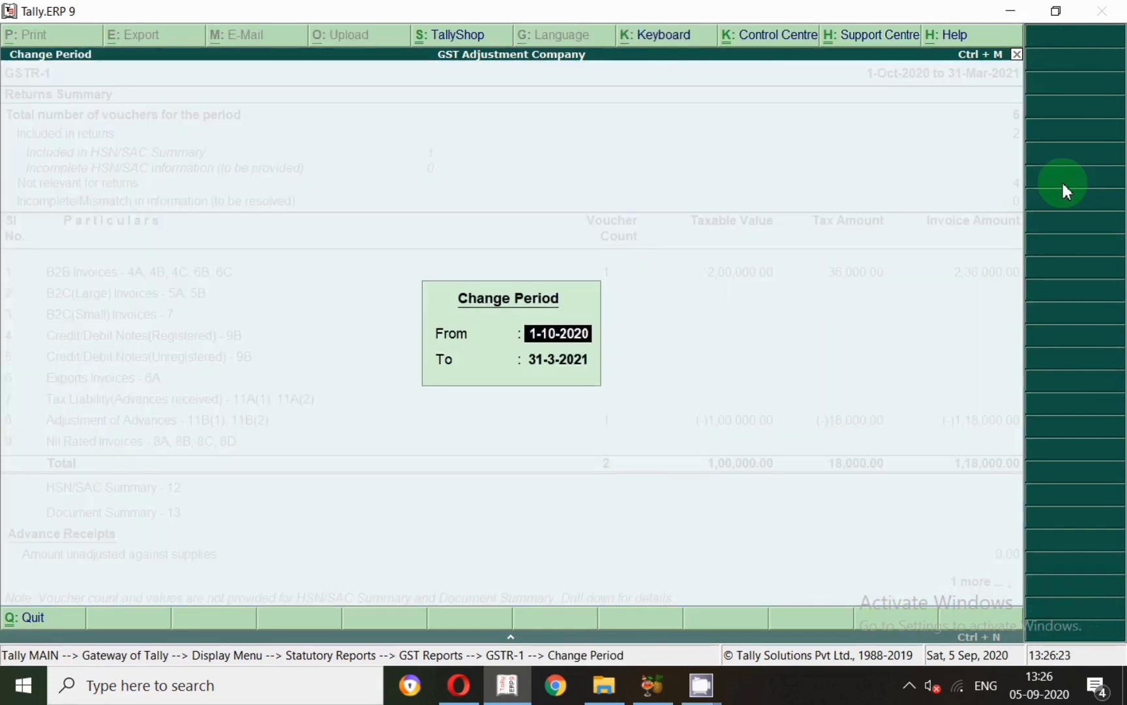
key(Return)
key(BackSpace)
text(1-11)
key(Return)
key(Return)
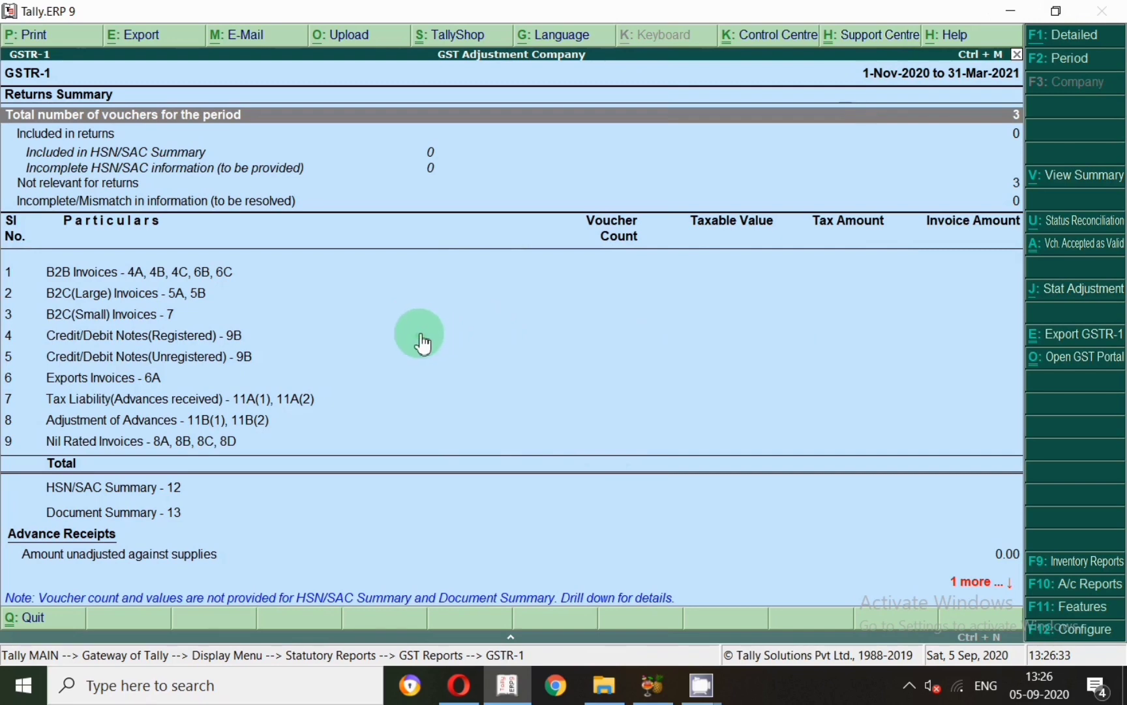
- Open the Balance Sheet for the period starting 1-Nov and switch it to the detailed view
key(Escape)
key(Escape)
key(Escape)
key(Escape)
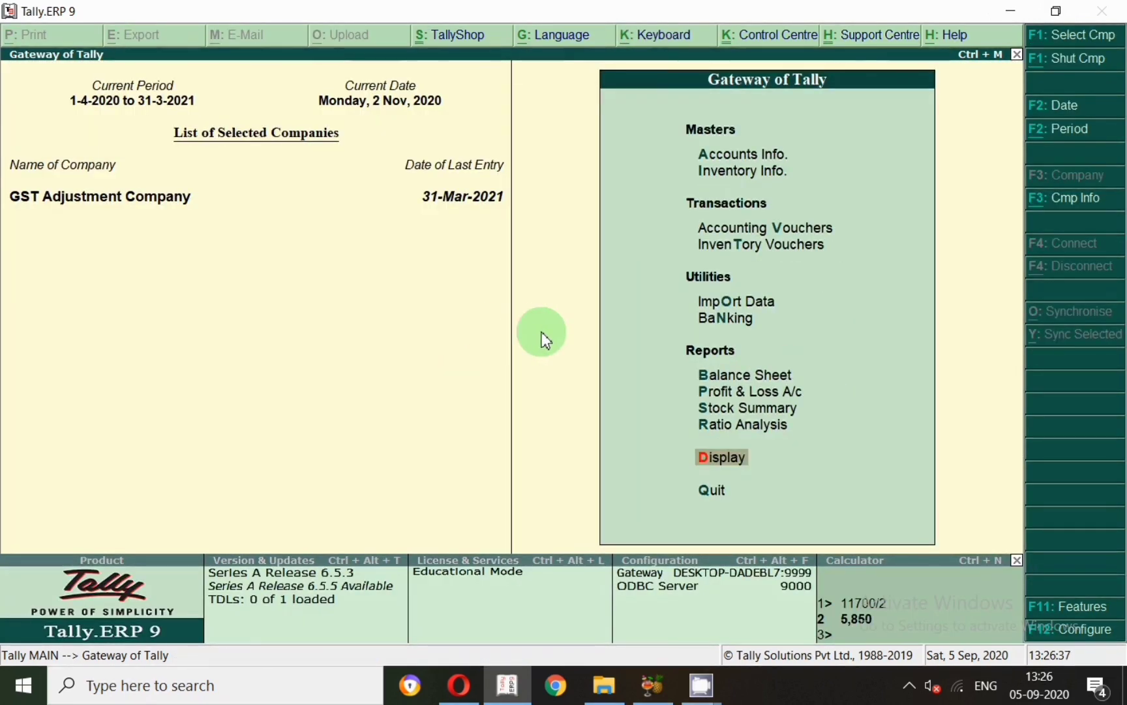
key(b)
key(alt+F2)
text(1-11)
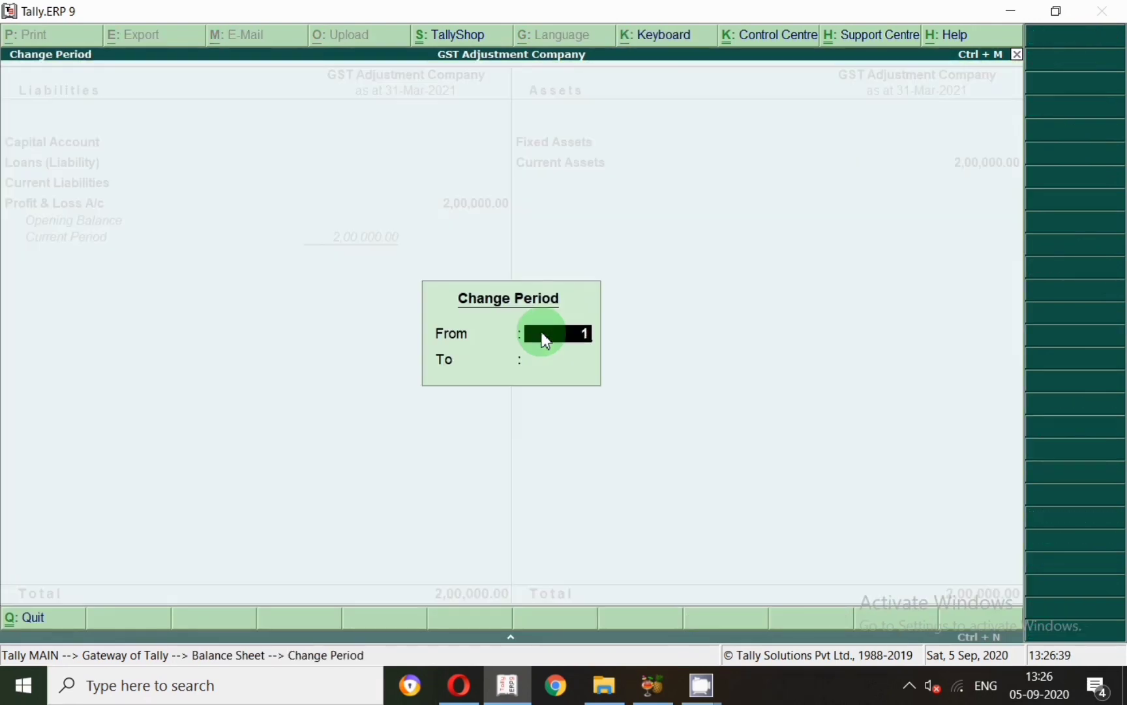
key(Return)
key(Return)
key(Down)
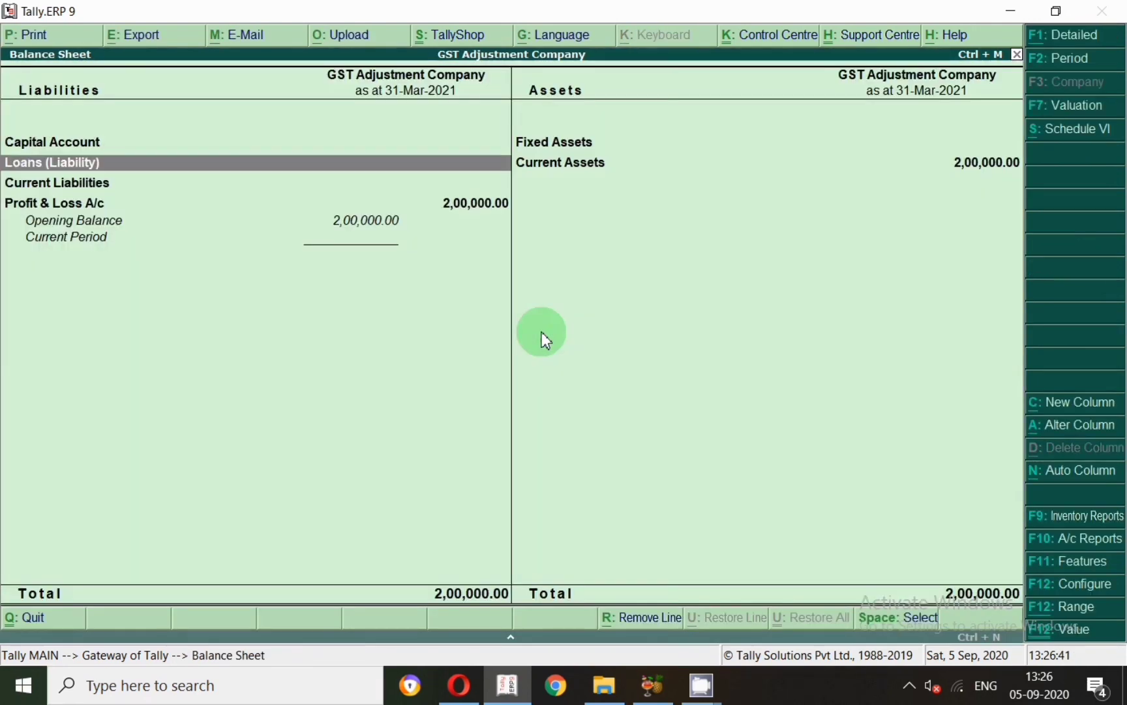
click(1073, 34)
click(86, 222)
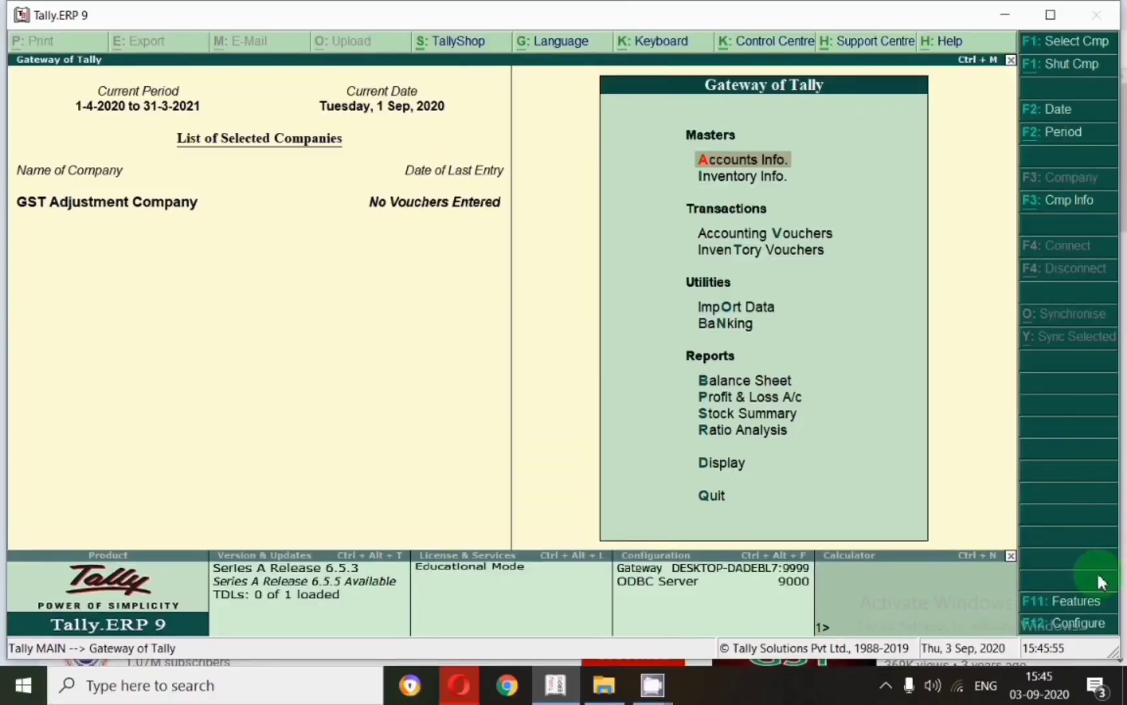
- Open the company's GST details from the statutory and taxation features by setting "Set/alter GST details" to Yes
click(1065, 610)
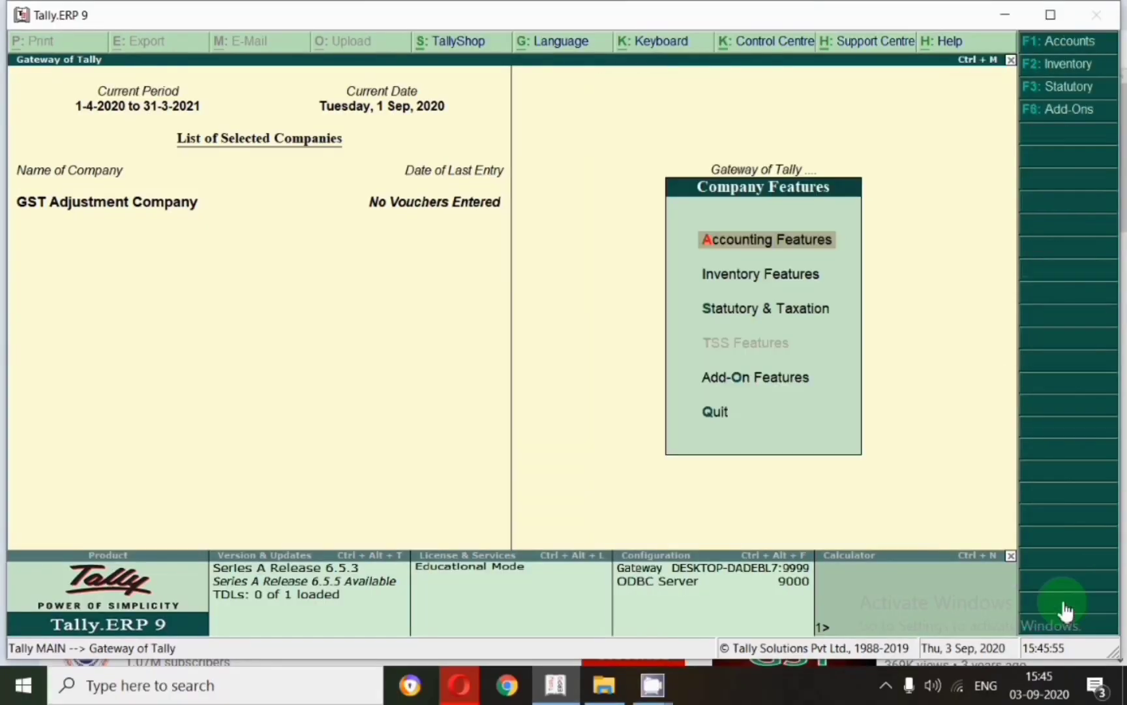
click(750, 320)
key(Return)
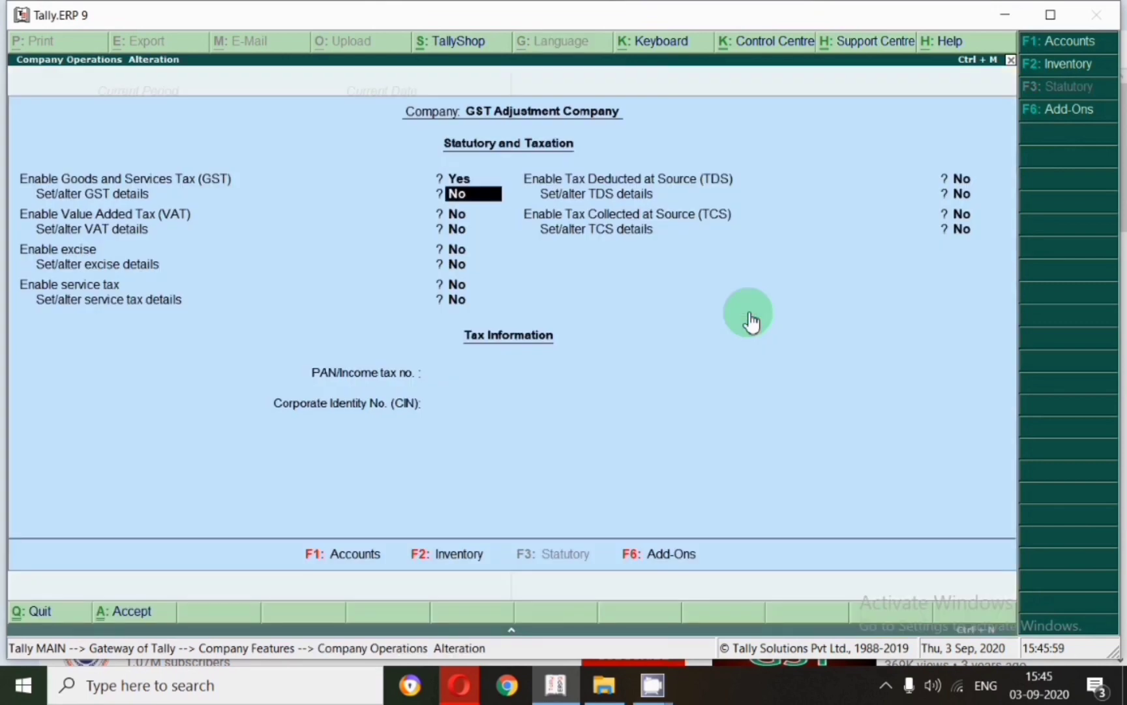
key(y)
key(Return)
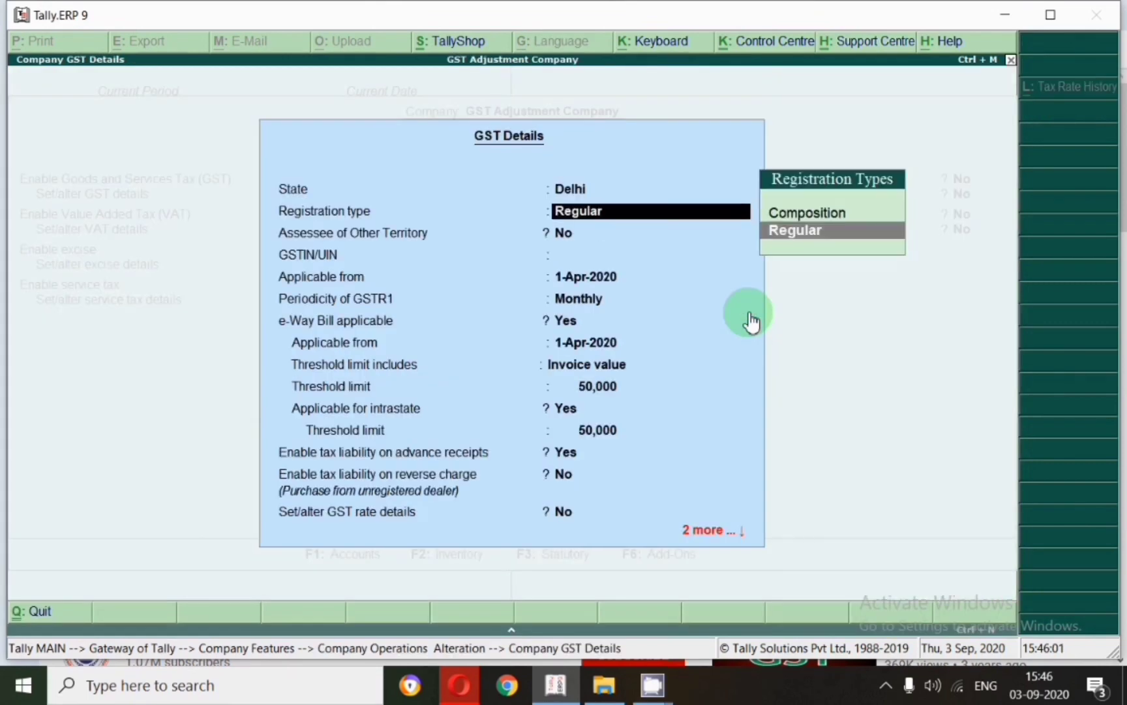
- Go through the GST details, keep tax liability on advance receipts set to Yes, and accept the statutory settings
key(Return)
key(Return)
key(Return)
key(Return)
key(Return)
key(Return)
key(Return)
key(Return)
key(Return)
key(Return)
key(Return)
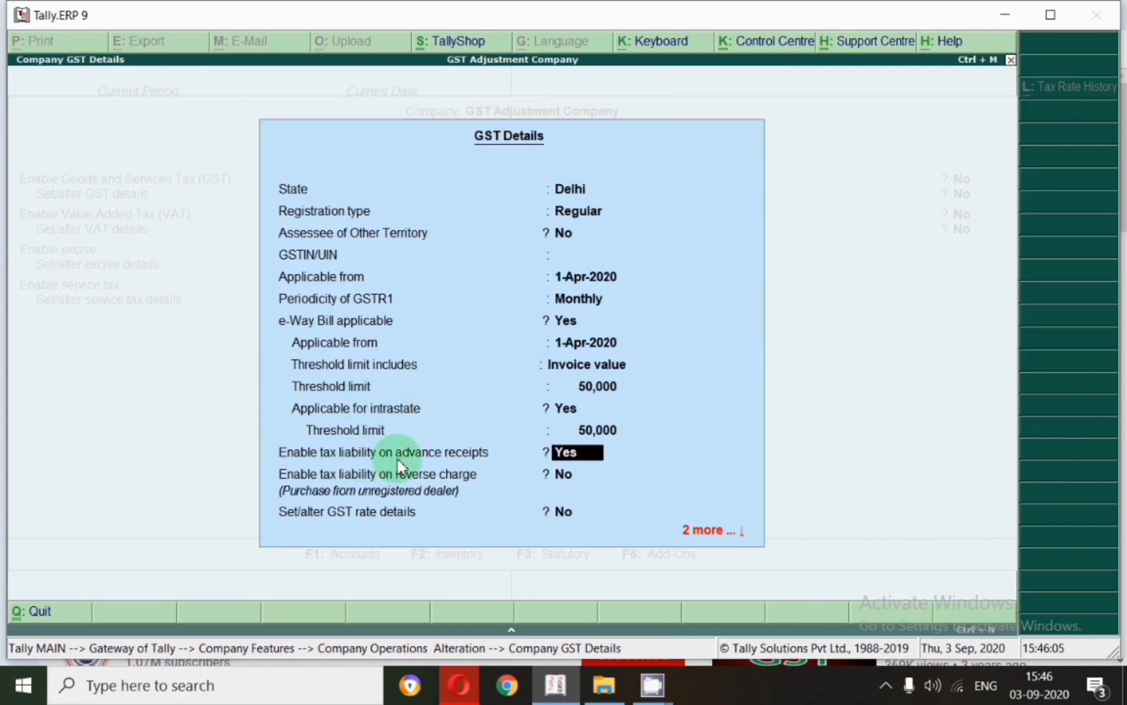
key(Return)
key(Return)
key(ctrl+a)
key(ctrl+a)
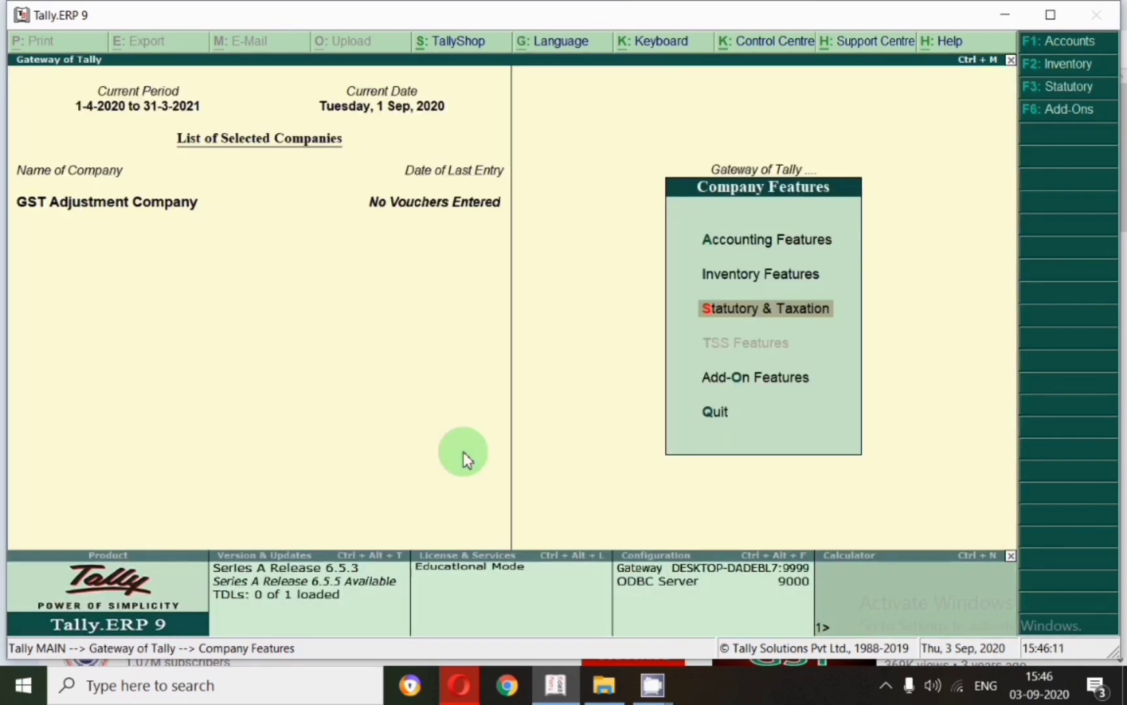
- Open the Om Sai Agency ledger for alteration from the company's single ledgers
key(Escape)
key(Return)
key(Return)
key(Down)
key(Down)
key(Return)
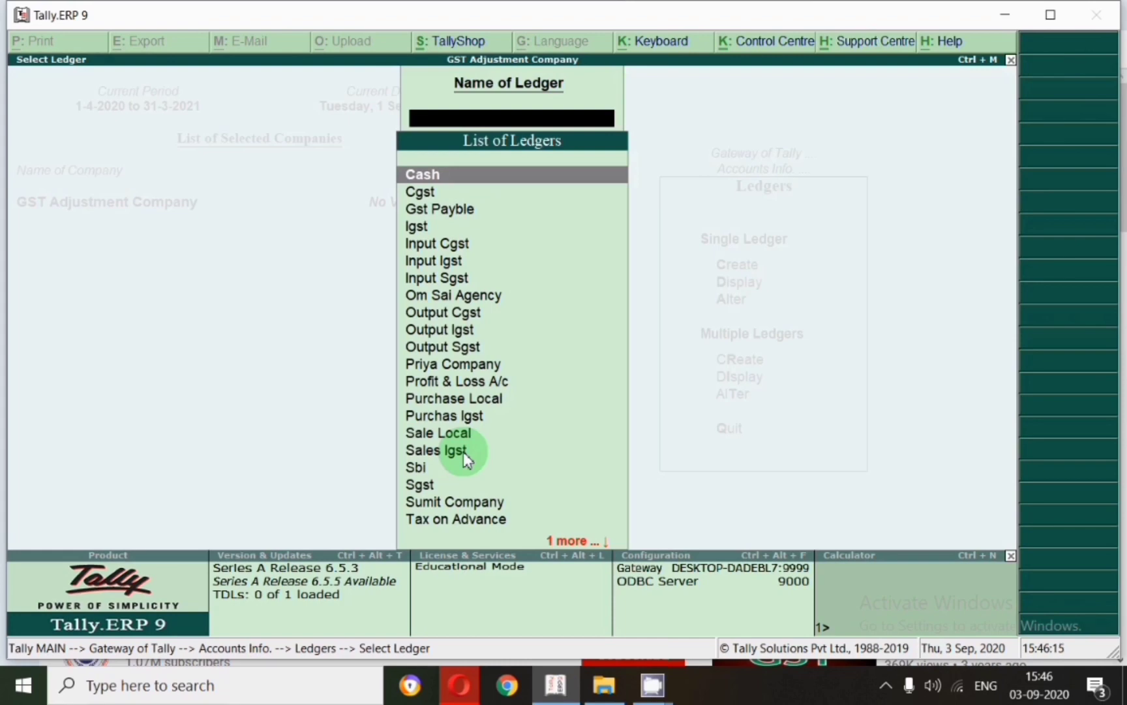
text(Os)
key(BackSpace)
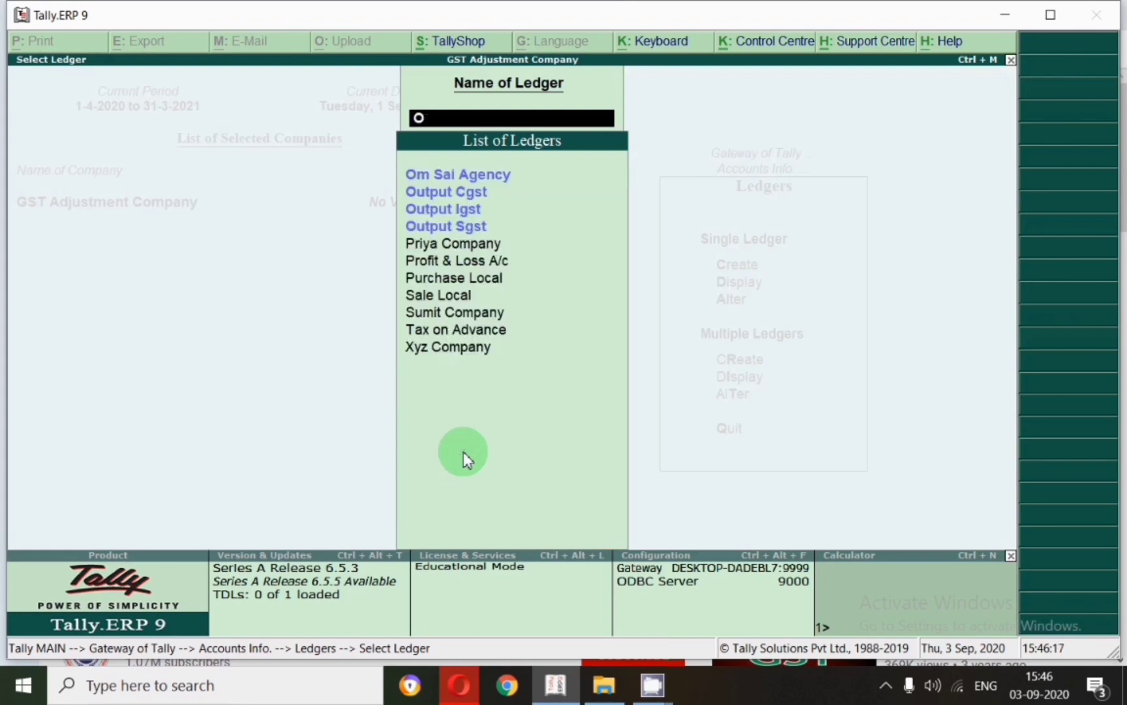
text(m)
key(Return)
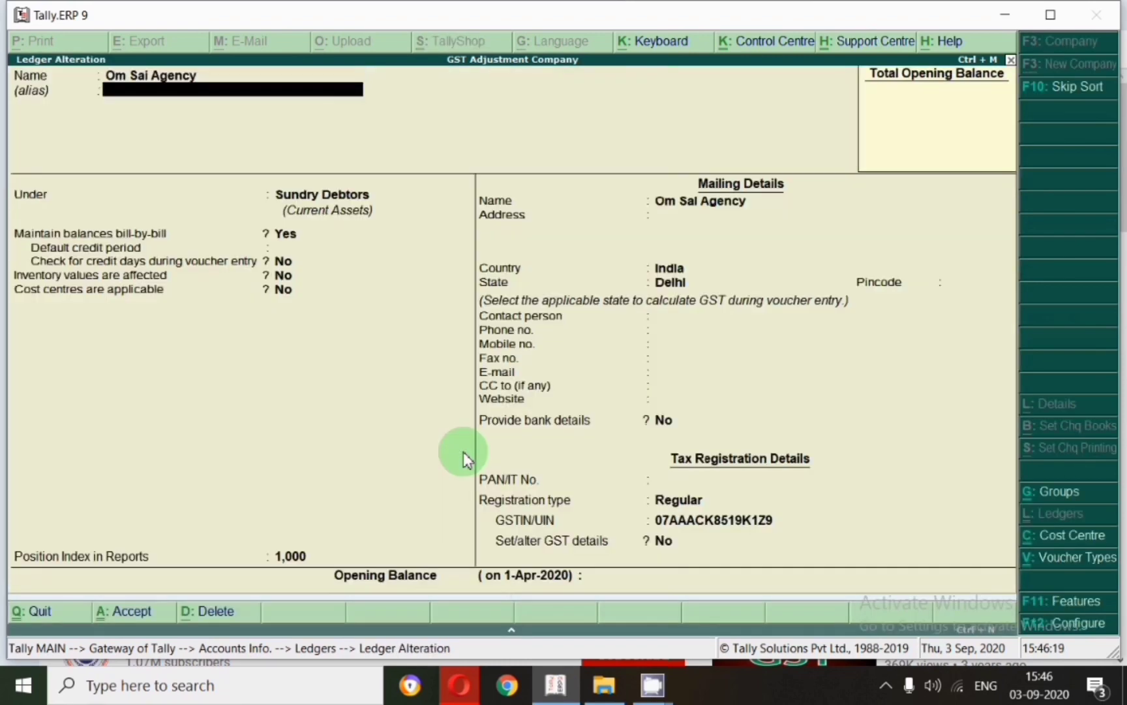
- Review the Om Sai Agency ledger's group, bill-by-bill setting, mailing and tax registration details, and accept it without changes
key(Return)
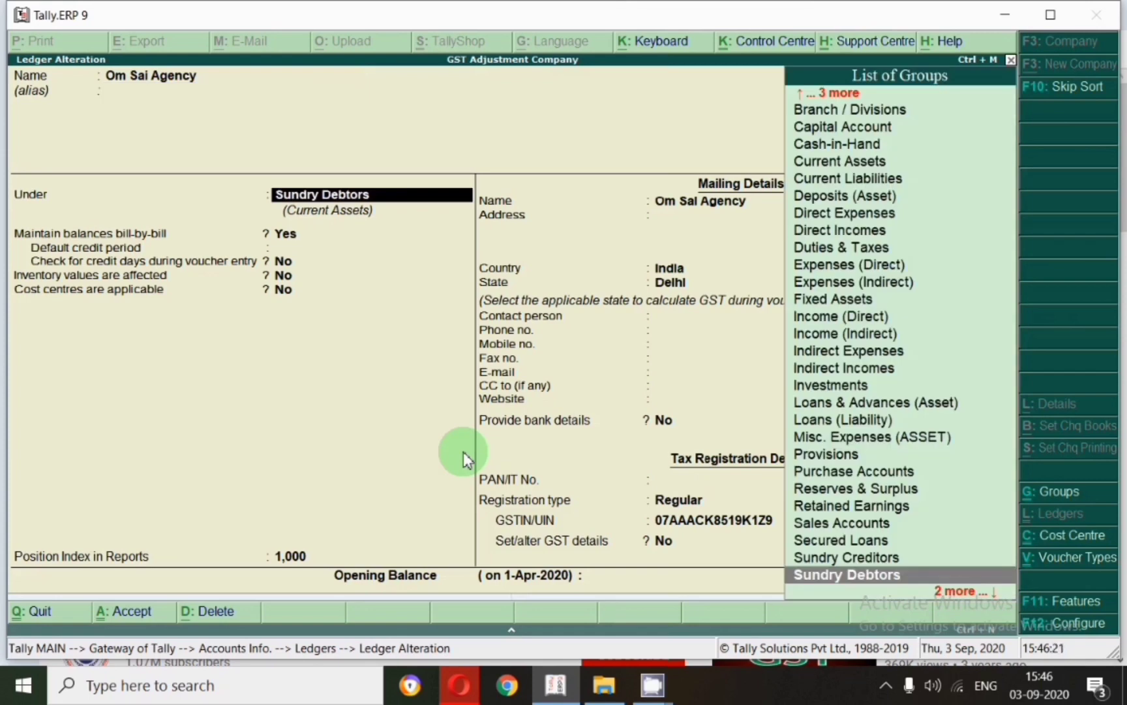
key(Return)
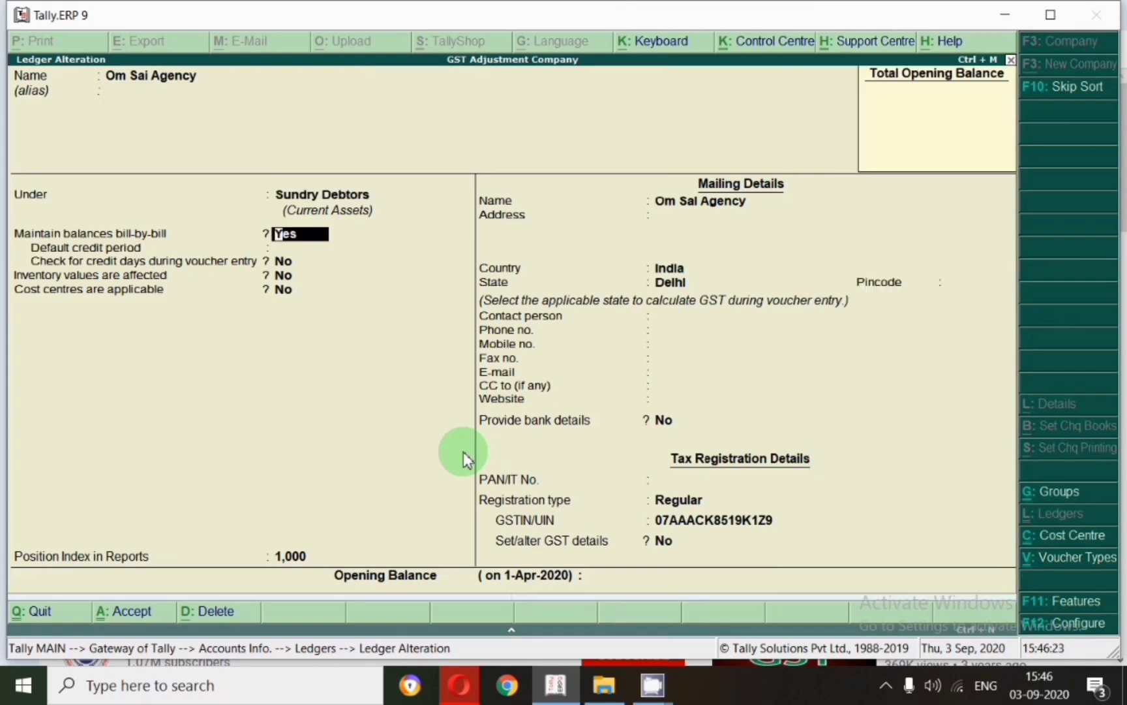
key(Return)
key(Return)
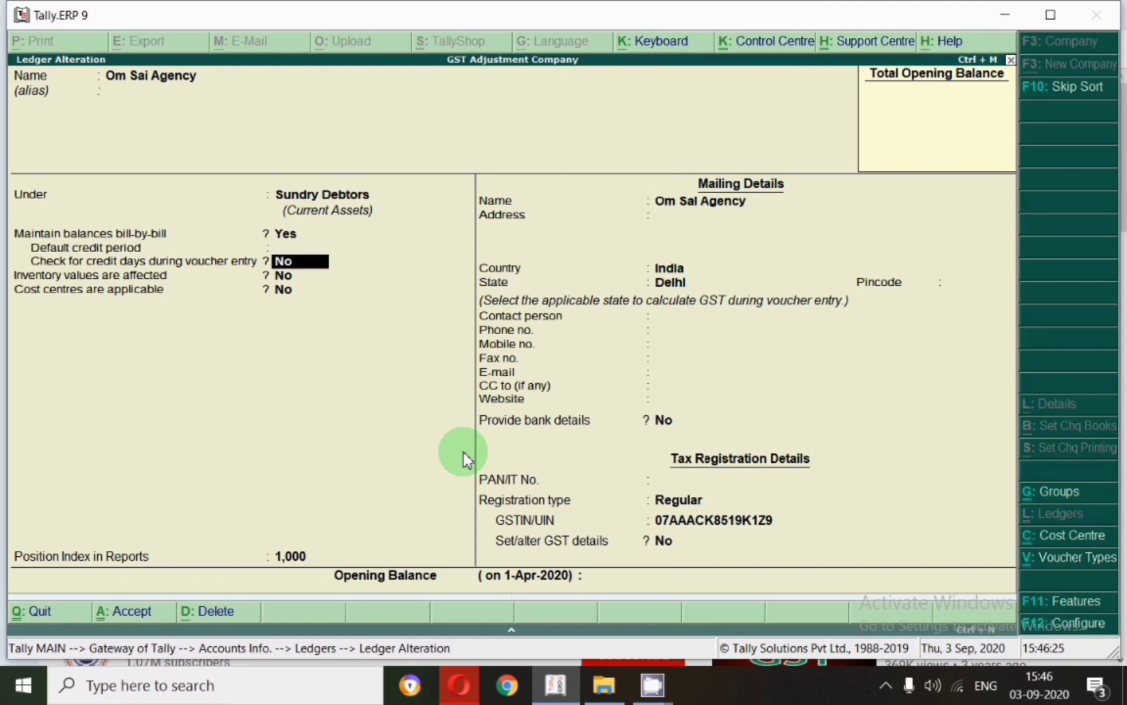
key(Return)
key(Return)
key(Return)
key(Return)
key(Return)
key(Return)
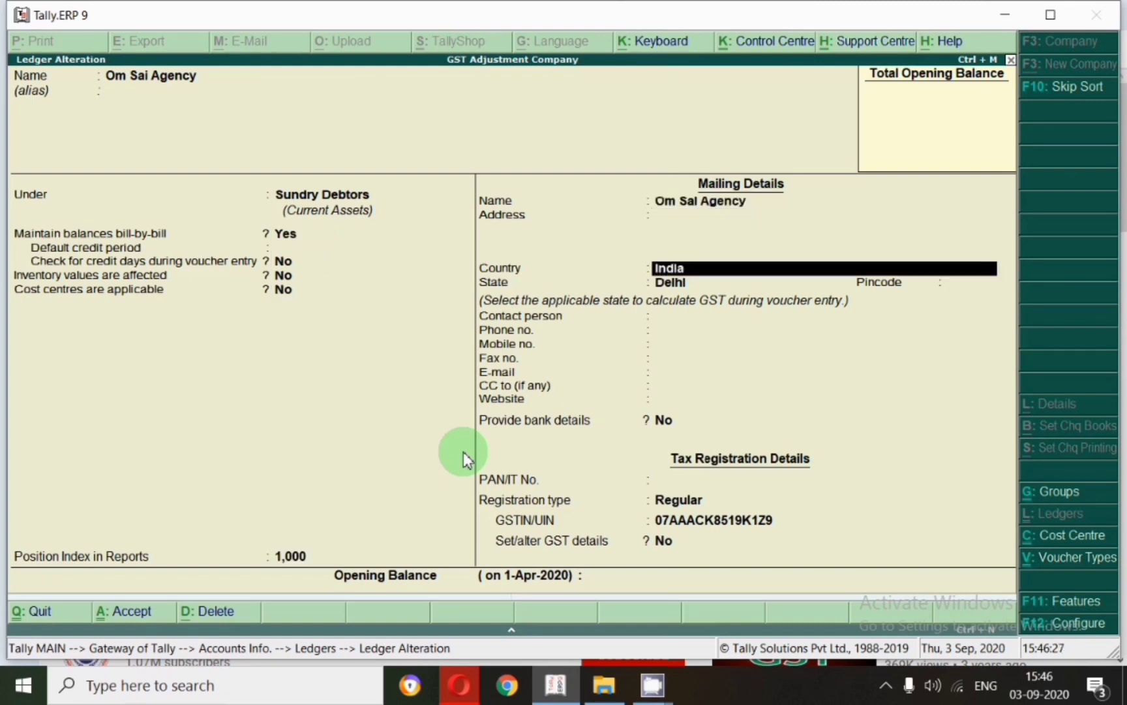
key(Return)
key(Return)
key(Return)
key(Return)
key(Return)
key(Return)
key(Return)
key(Return)
key(Return)
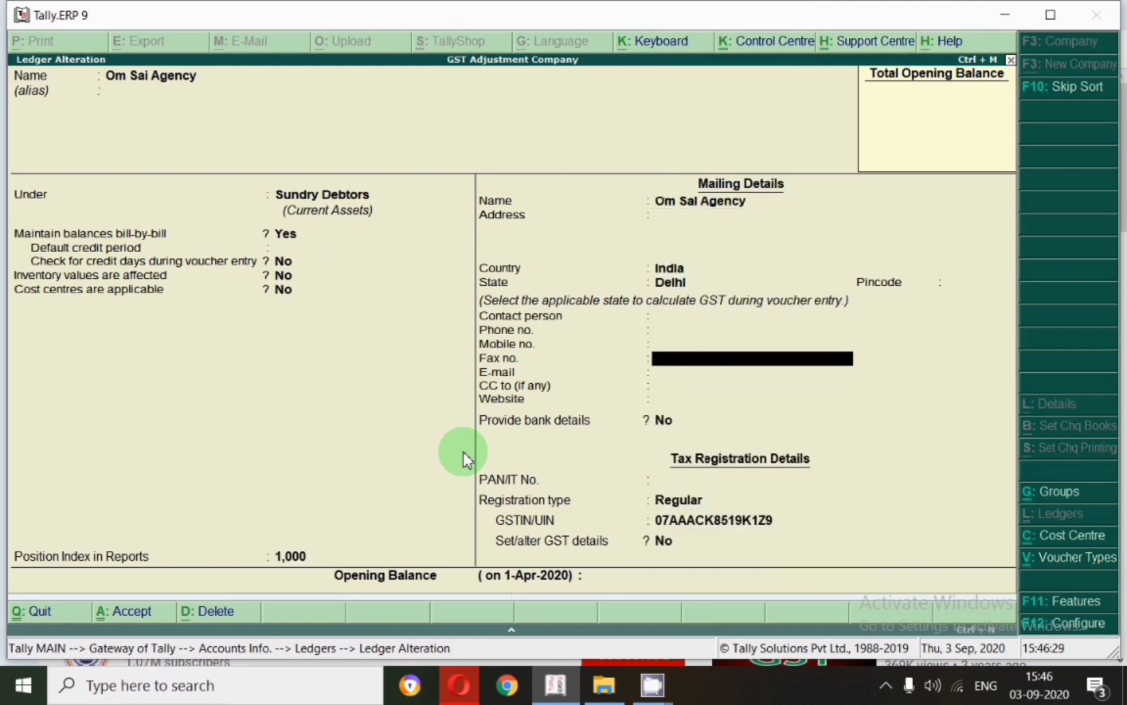
key(Return)
key(Return)
key(Return)
key(Return)
key(Return)
key(Return)
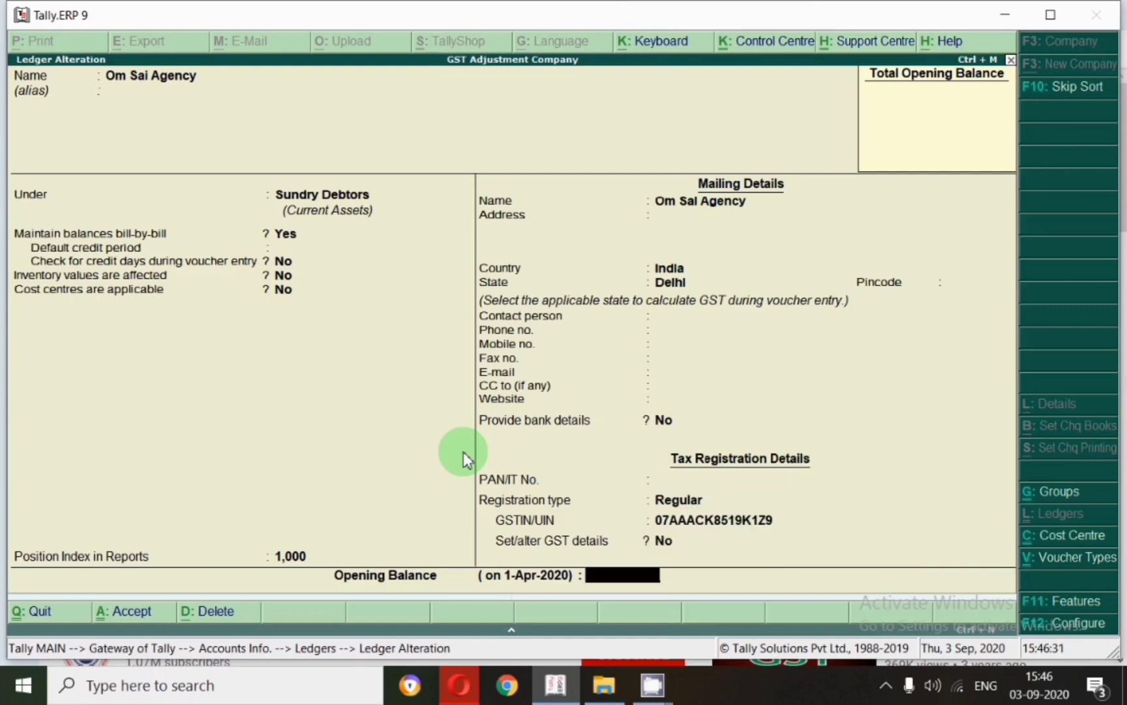
key(Return)
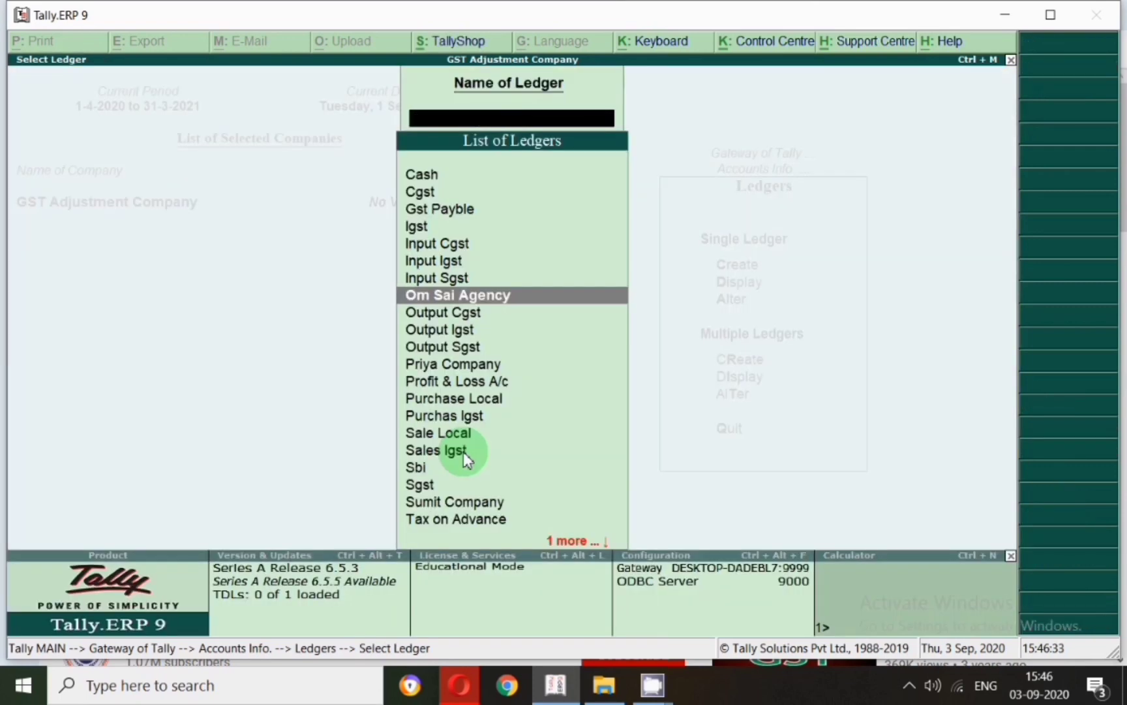
- Open the Cgst ledger, review its group, duty type, tax type and rounding method, and close it without changes
text(Cgs)
key(Return)
key(Return)
key(Return)
key(Return)
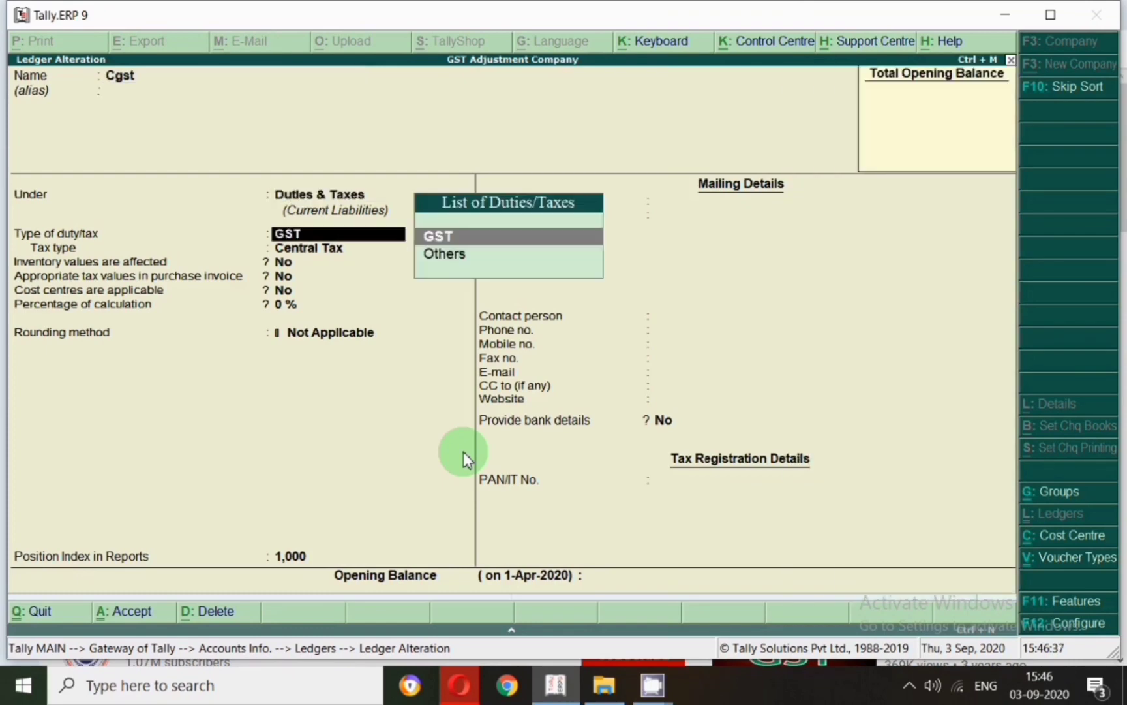
key(Return)
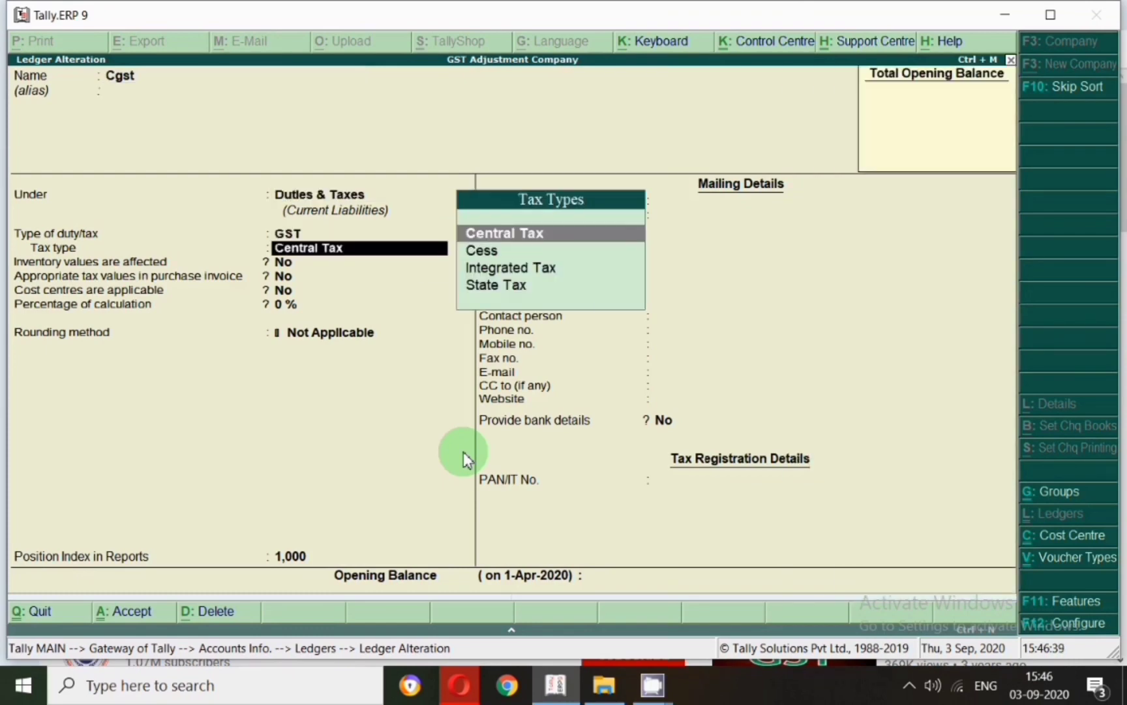
key(Return)
key(Return)
key(Return)
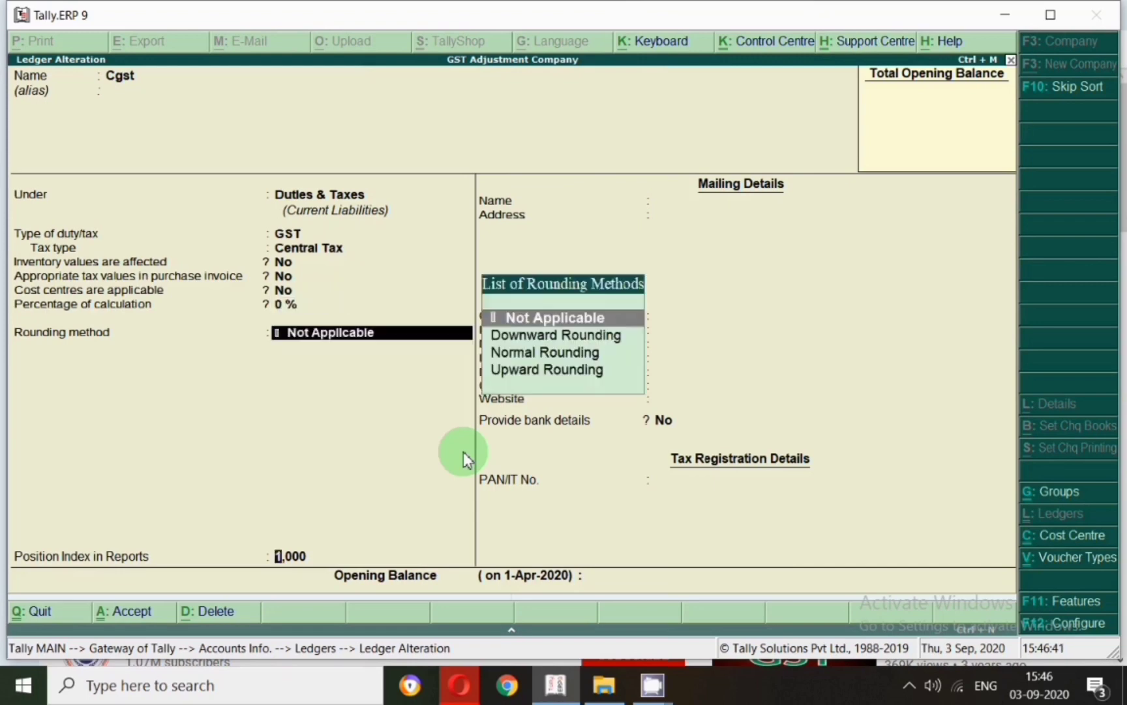
key(Return)
key(Return)
key(Return)
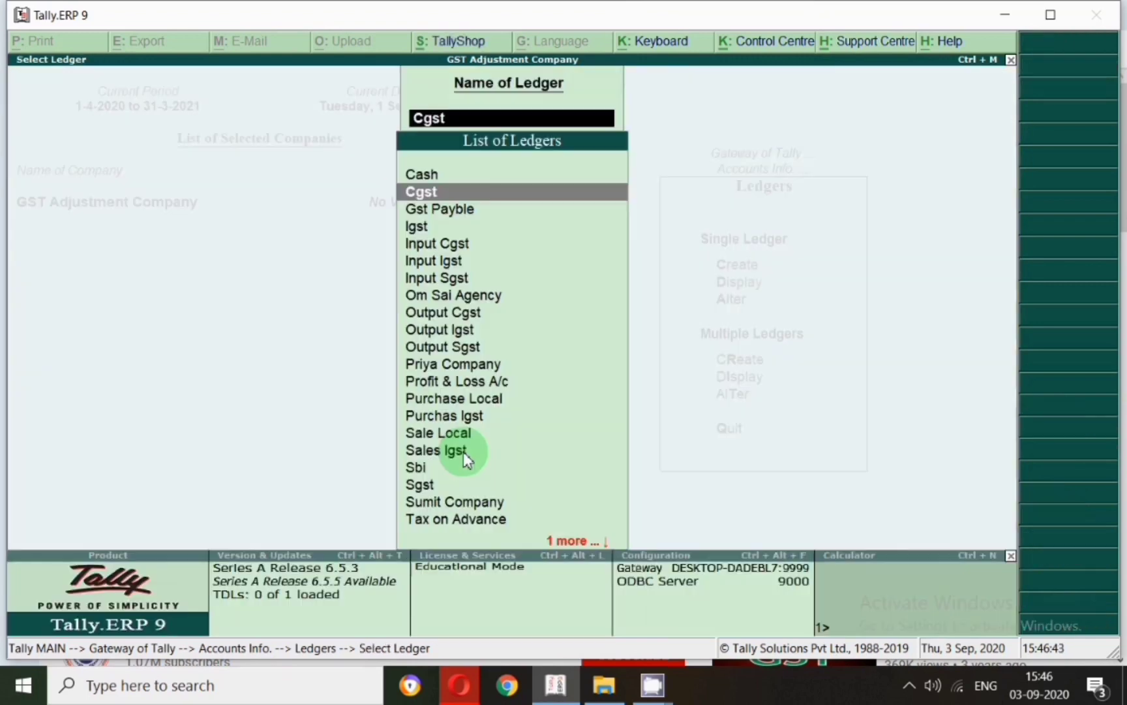
- Open the Sgst ledger, review its group, duty type, tax type and rounding method, and close it without changes
text(Sgs)
key(Return)
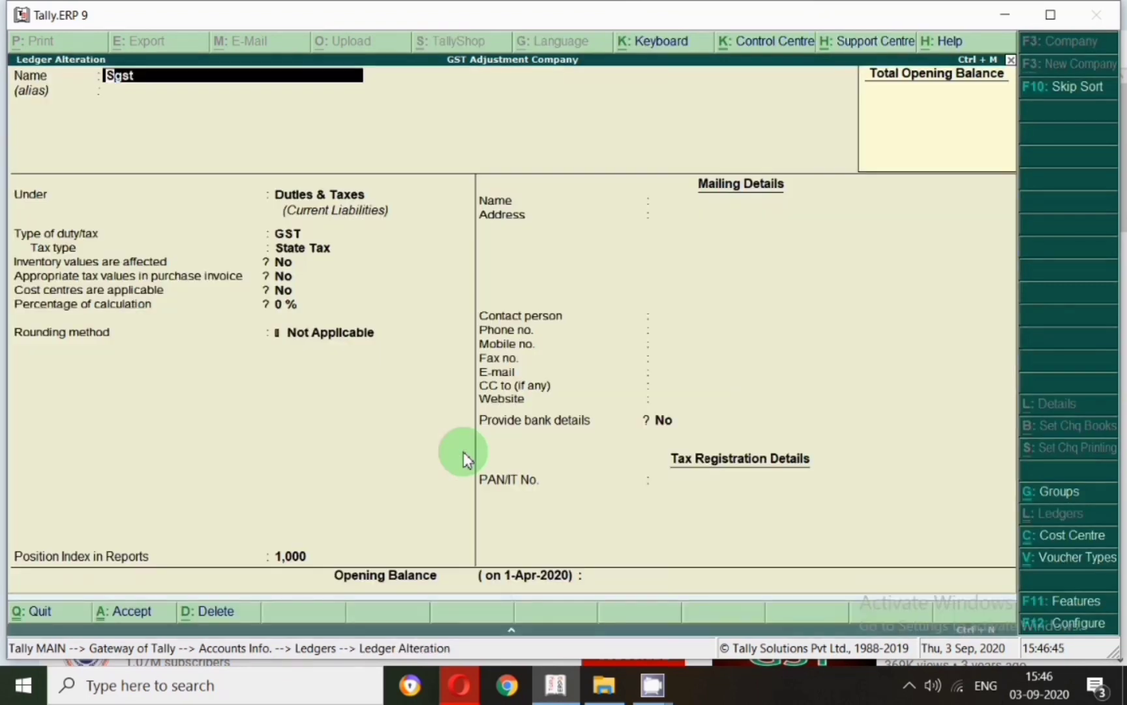
key(Return)
key(Return)
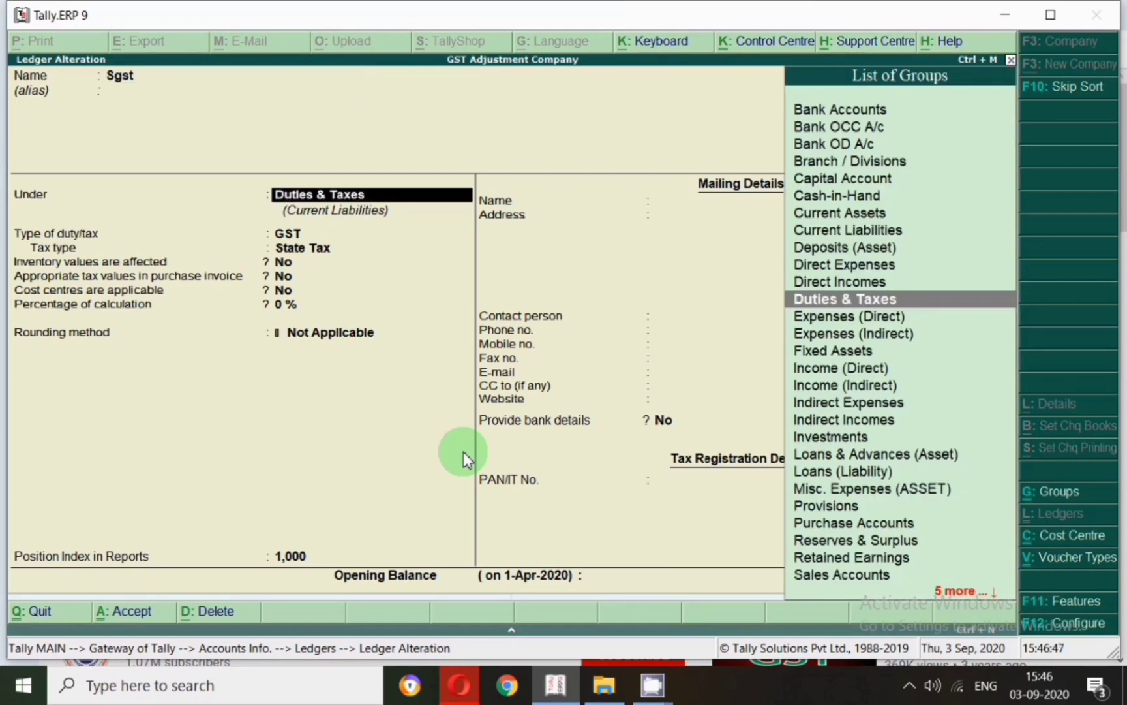
key(Return)
key(Return)
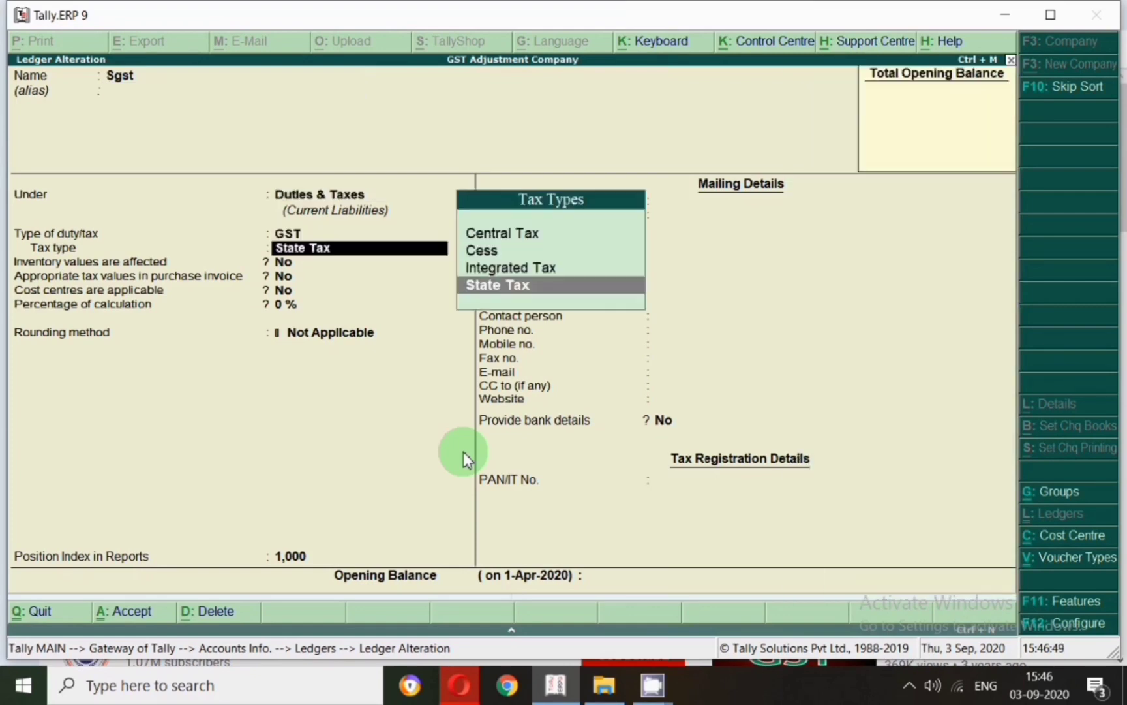
key(Return)
key(Return)
key(Return)
key(Return)
key(Return)
key(Return)
key(Return)
key(Return)
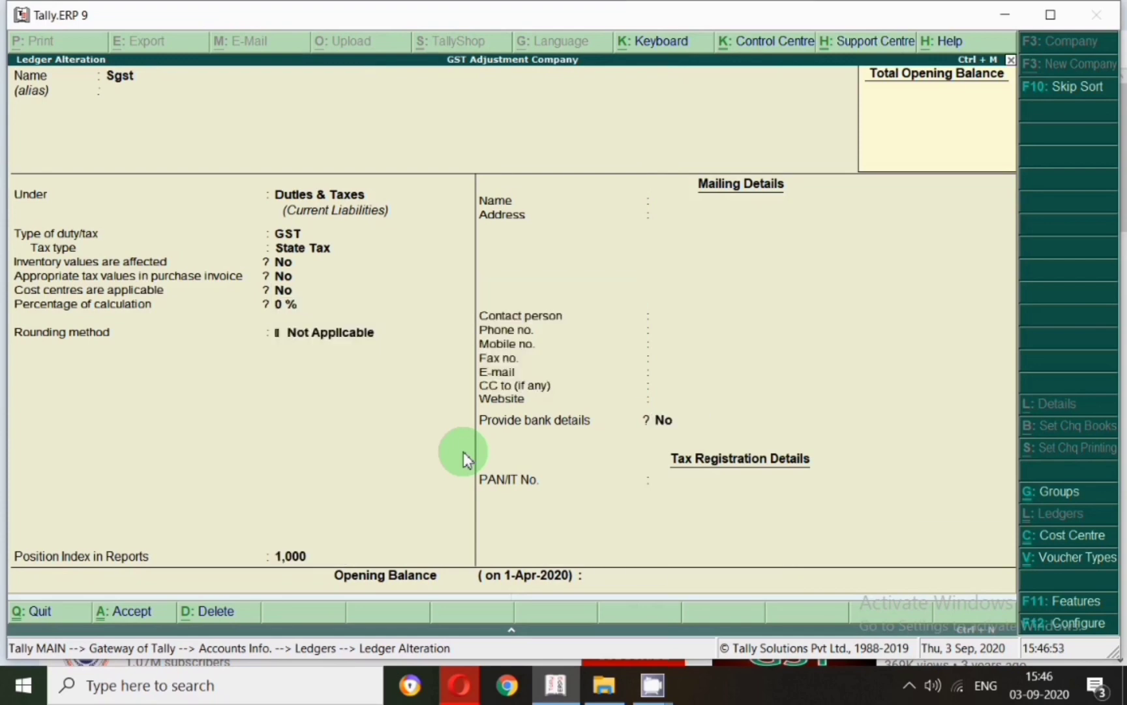
key(Return)
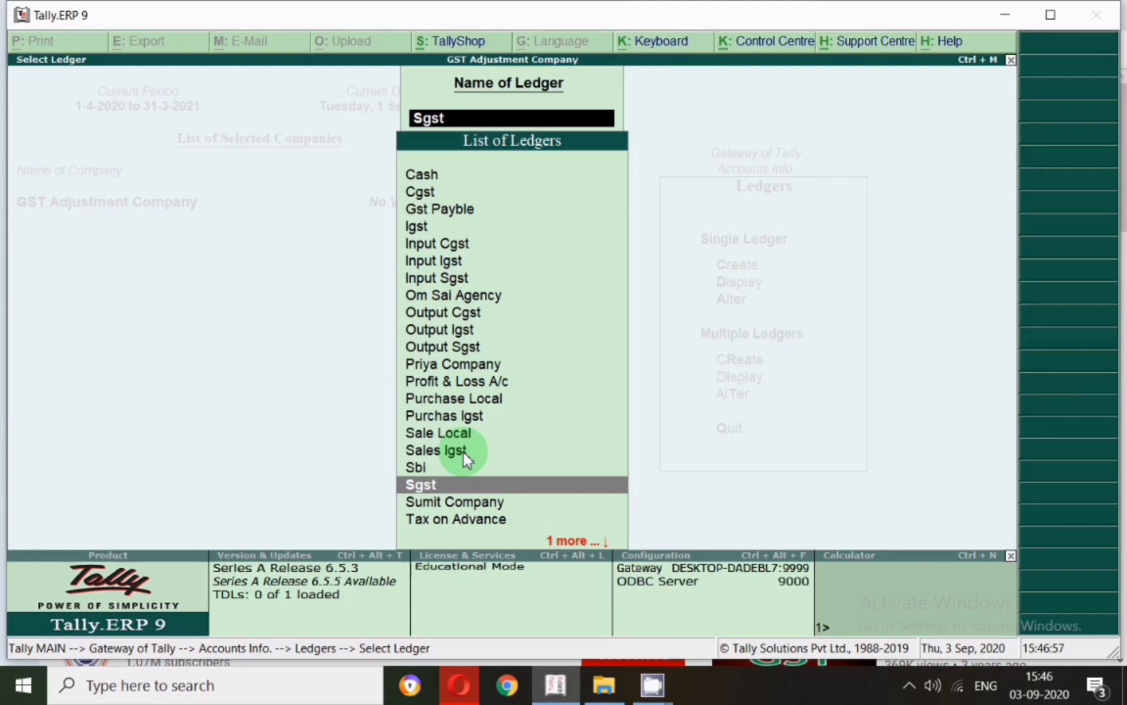
- Open the Sale Local ledger, review its group, inventory, cost centre and GST settings, and accept it
text(Sal)
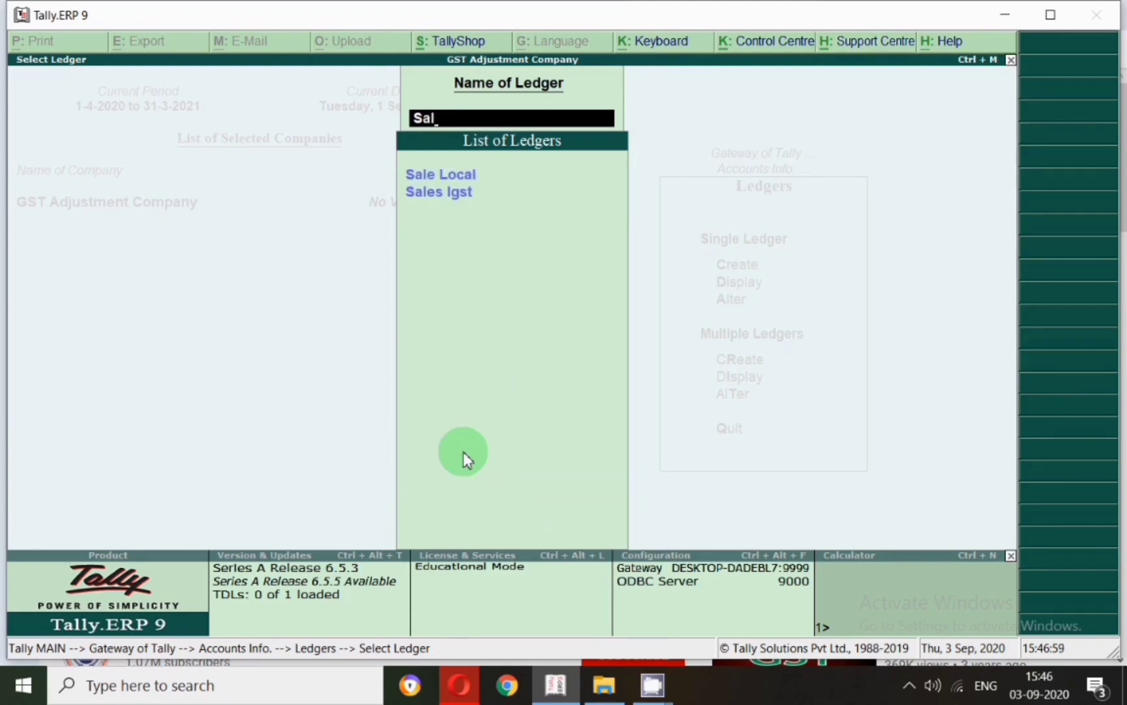
key(Return)
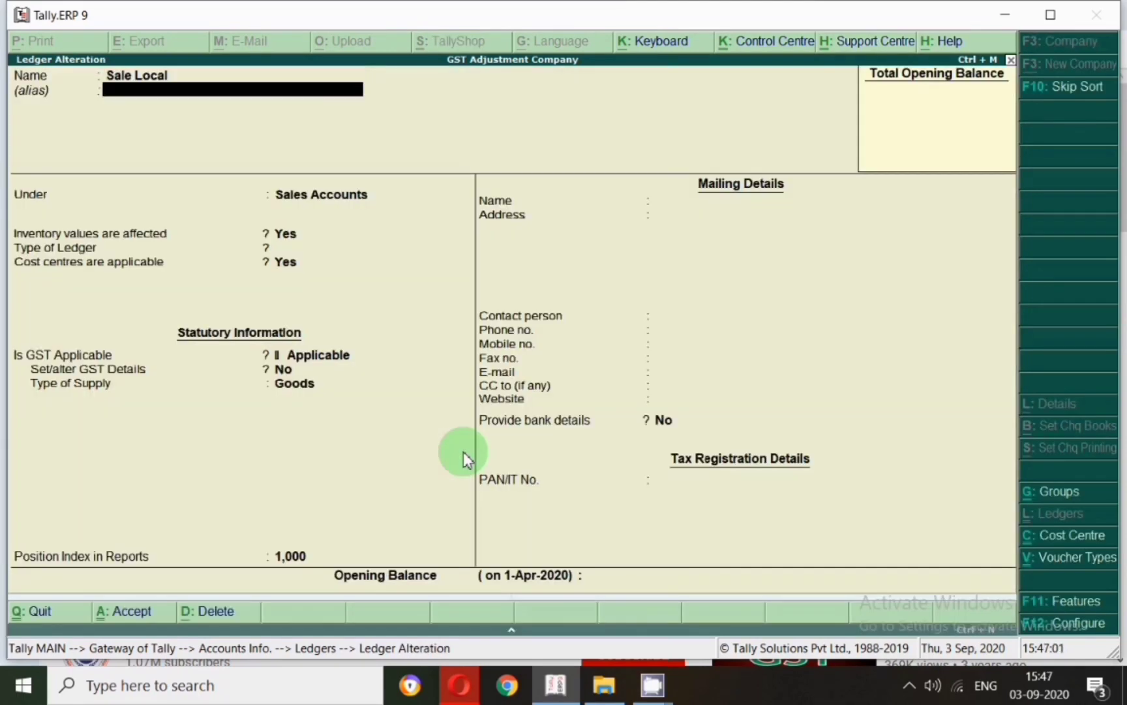
key(Return)
key(Return)
key(Return)
key(Return)
key(Return)
key(Return)
key(Return)
key(Return)
key(Return)
key(Return)
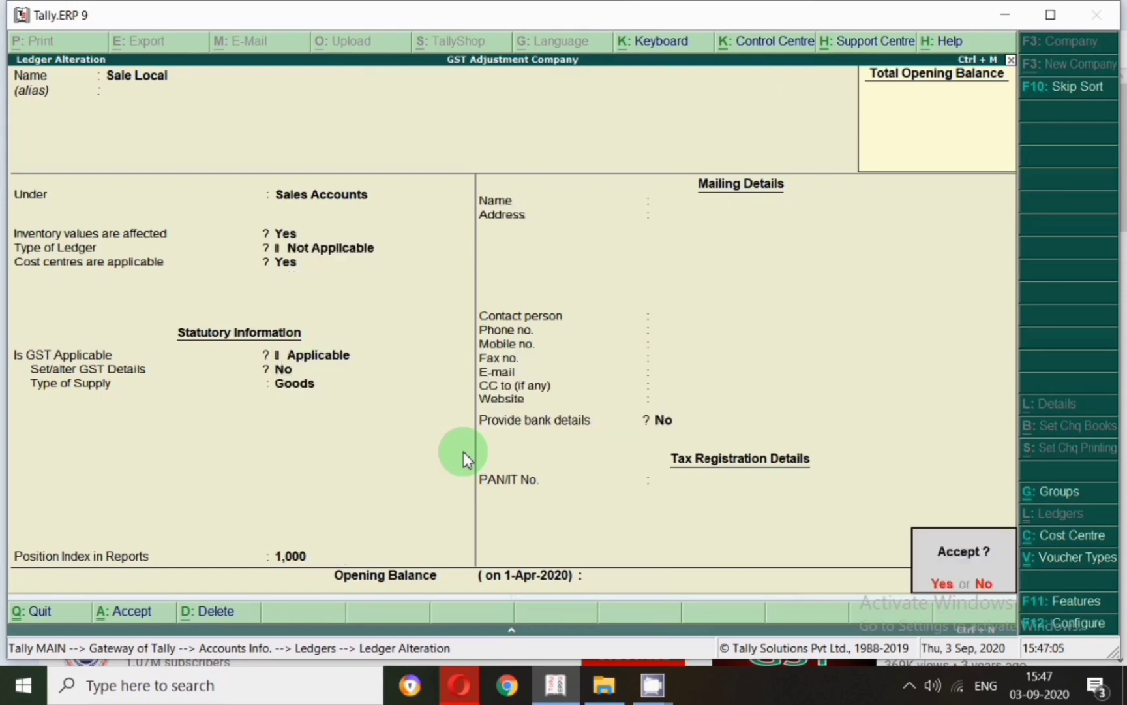
key(Return)
- Review the Tax on Advance ledger's group, statutory and mailing details, accept it, and return to the Gateway of Tally
text(Ta)
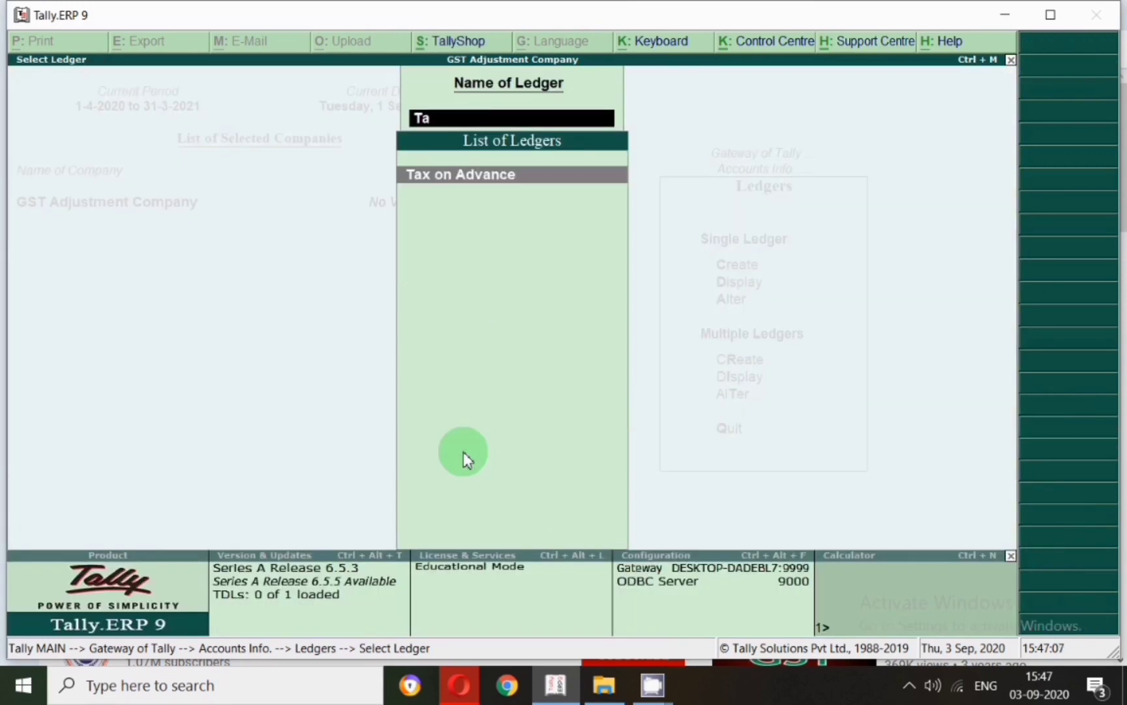
key(Return)
key(Return)
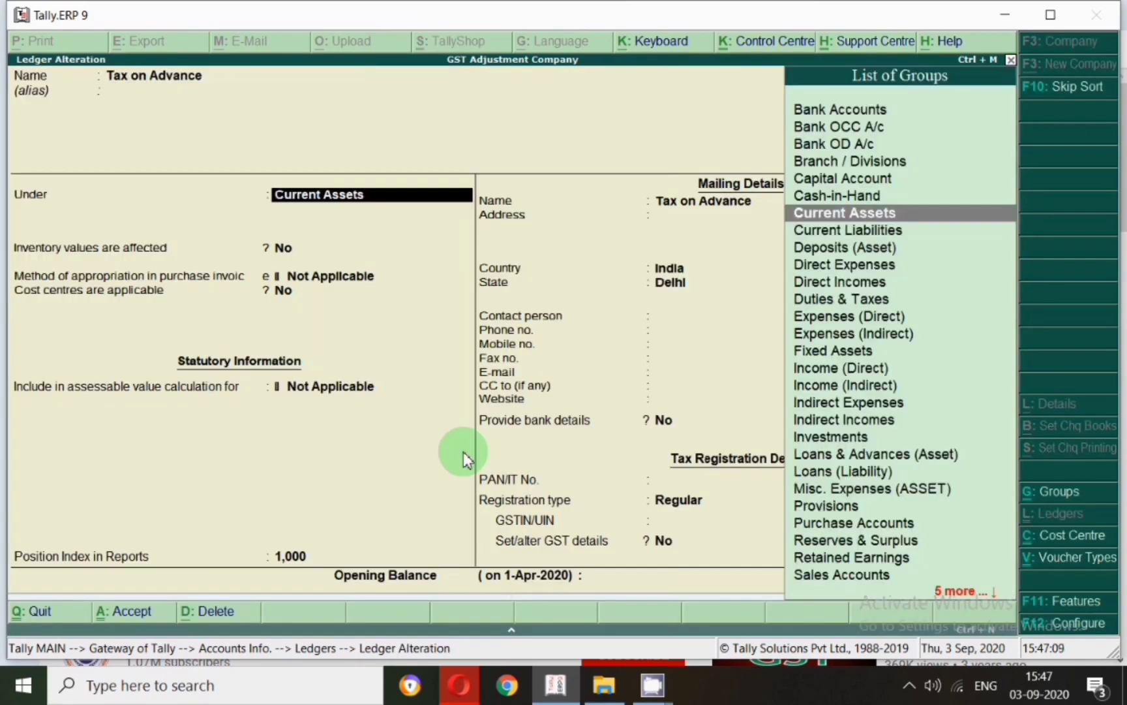
key(Return)
key(Return)
key(Return)
key(Return)
key(Return)
key(Return)
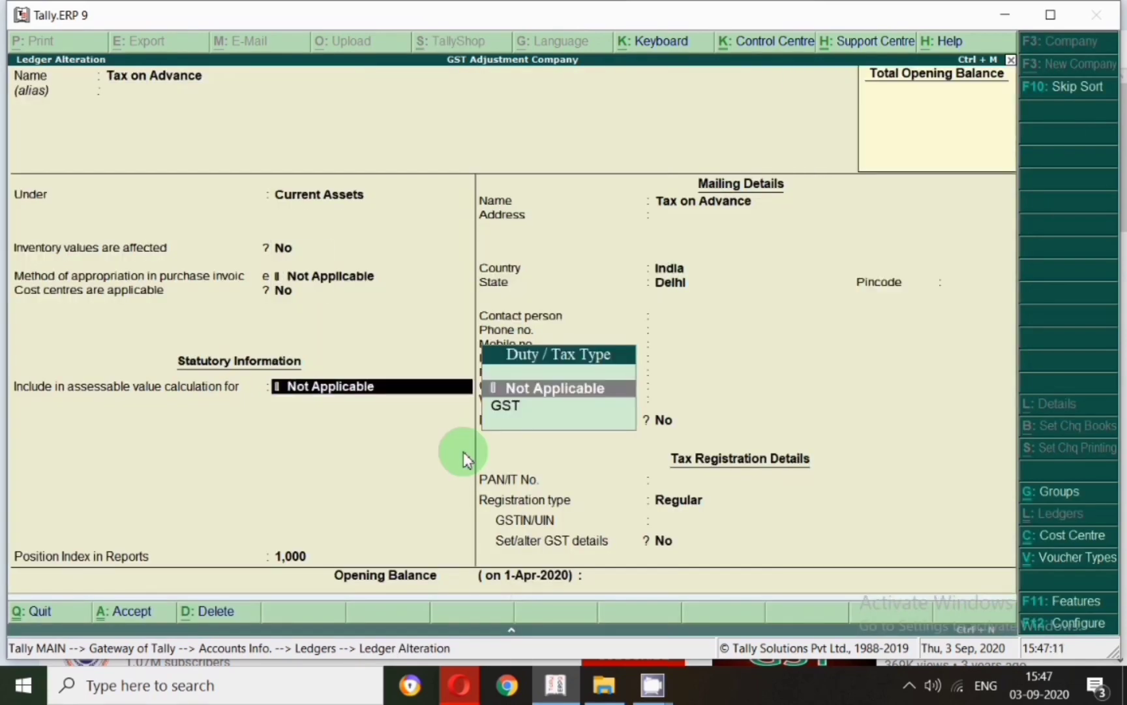
key(Return)
key(Return)
key(Return)
key(Return)
key(Return)
key(Return)
key(Return)
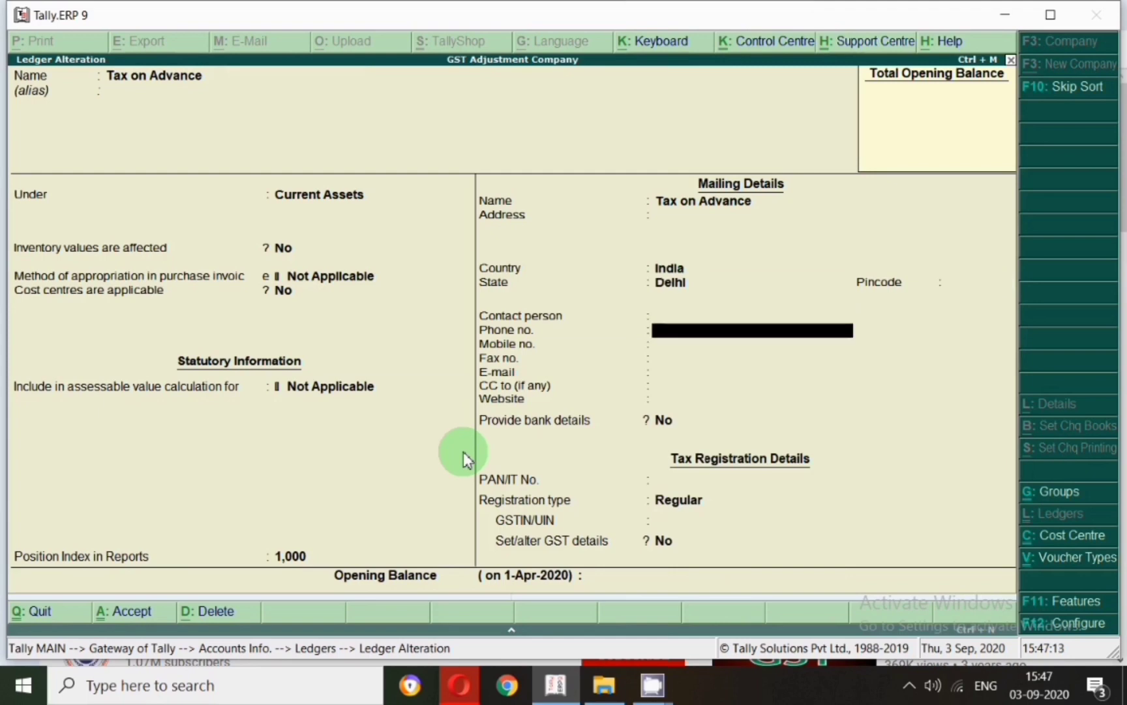
key(Return)
key(Return)
key(ctrl+a)
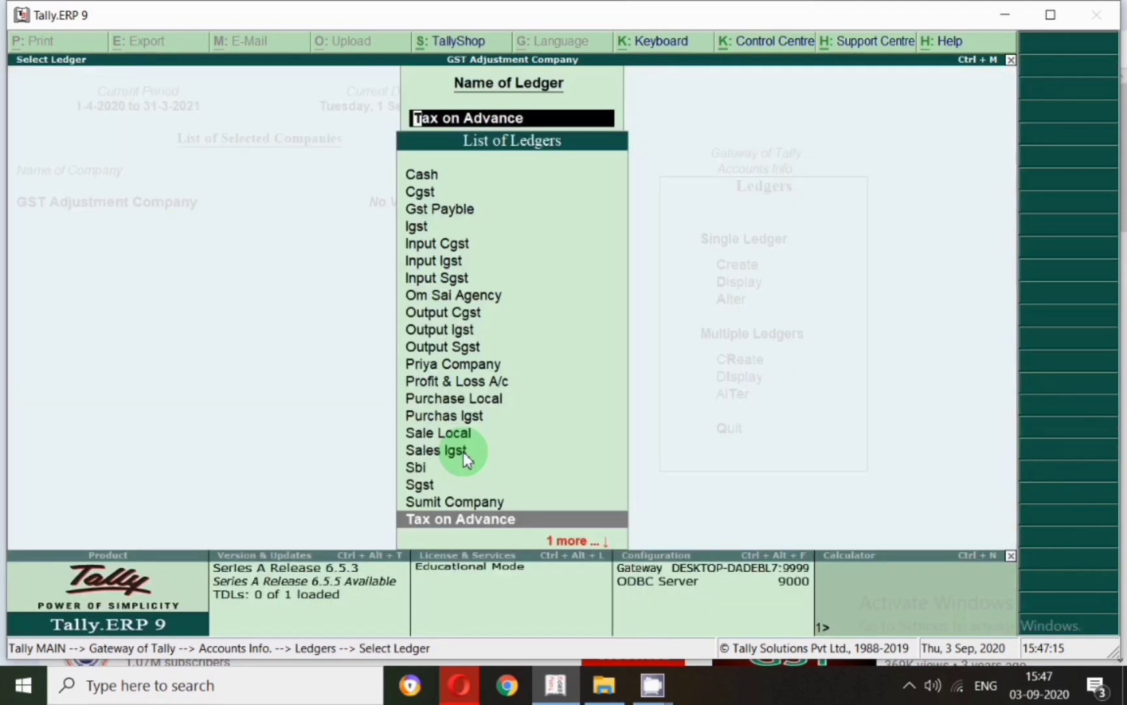
key(Escape)
key(Escape)
key(Escape)
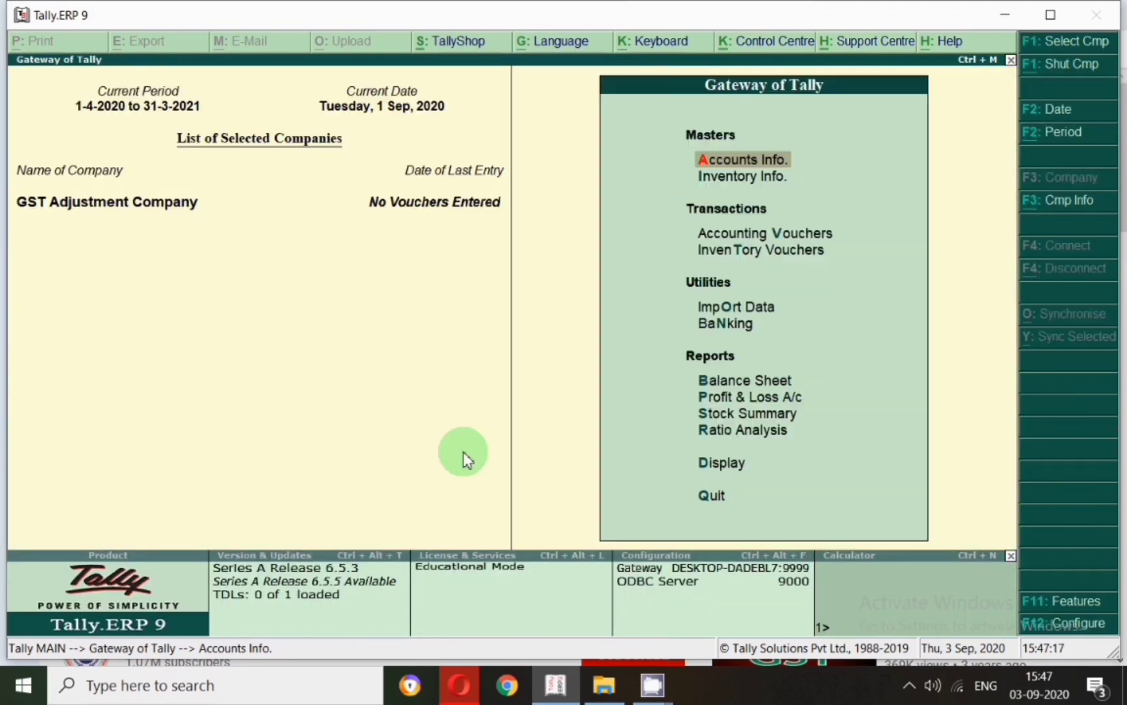
- Start a receipt voucher dated 1-Sep-2020 and set its nature of receipt to Advance Receipt
key(v)
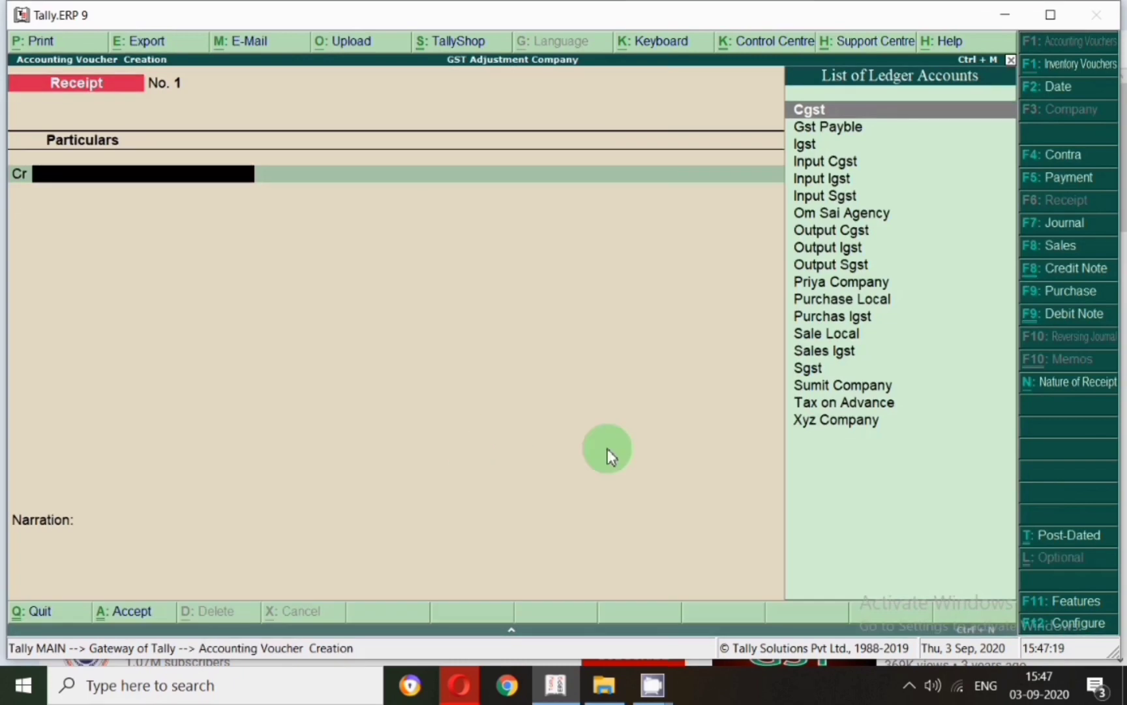
key(F2)
text(1.9)
key(Return)
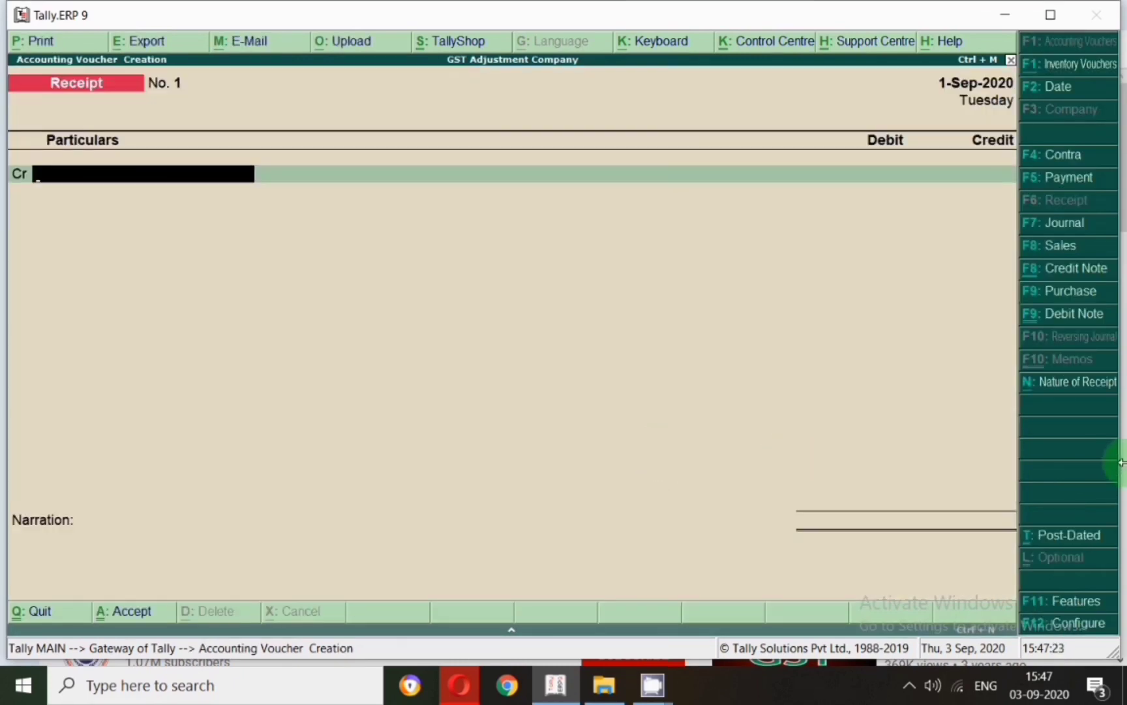
click(1070, 390)
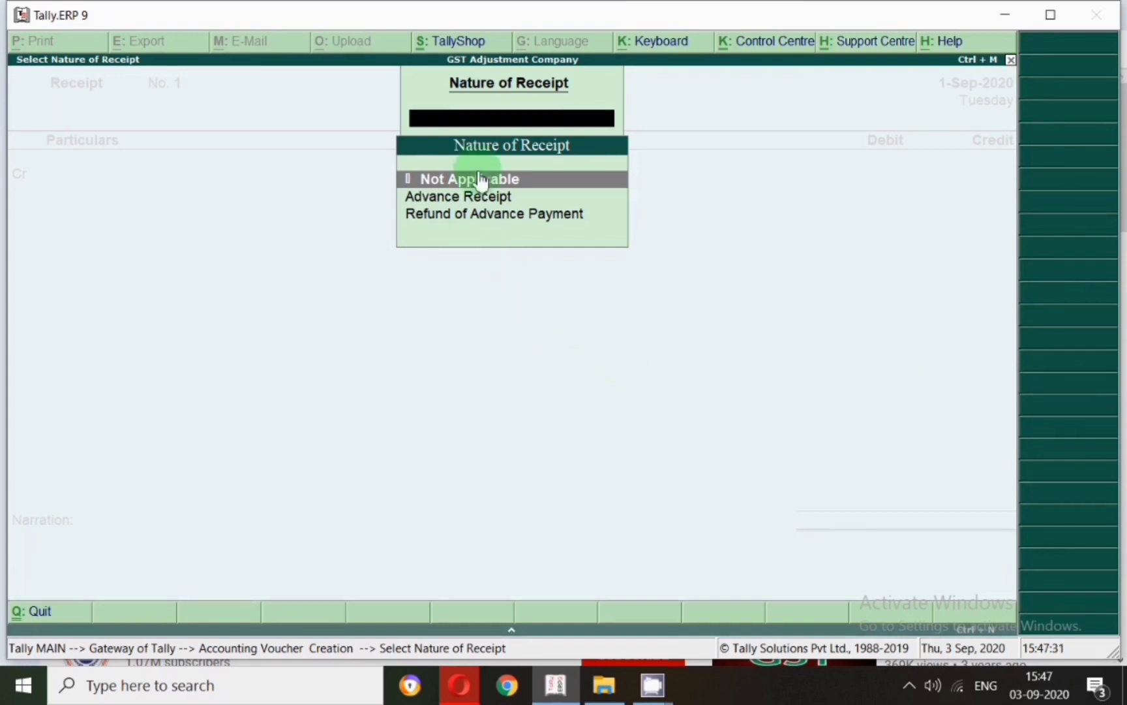
click(438, 203)
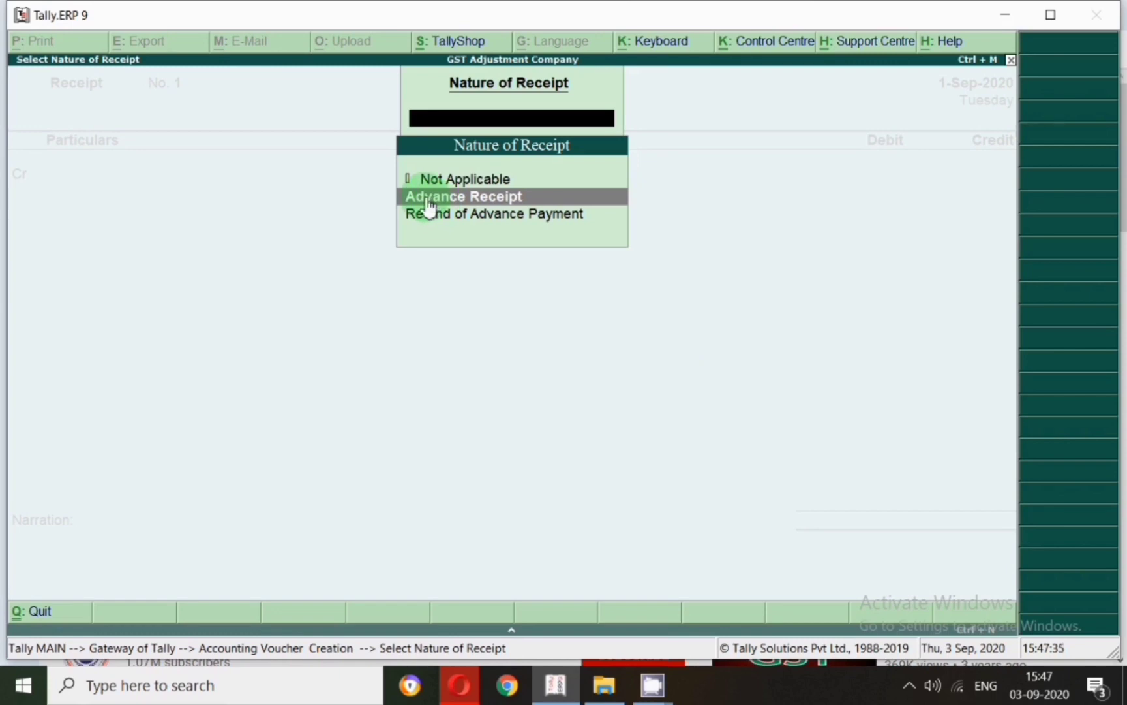
click(428, 199)
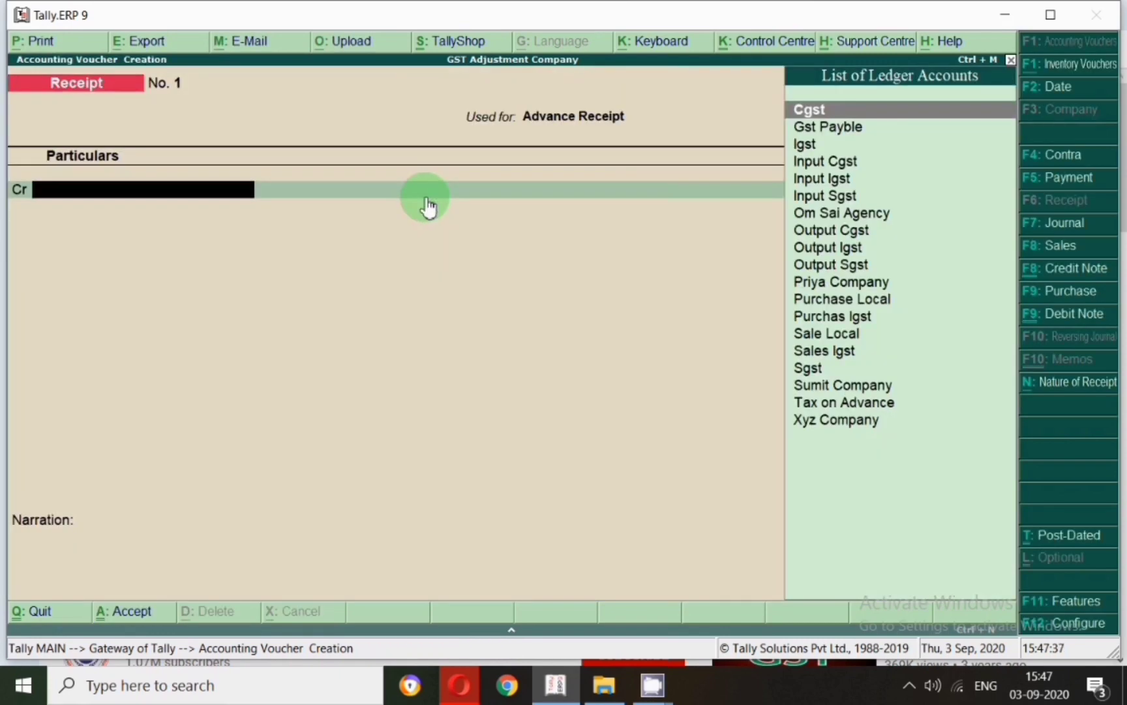
- Credit Om Sai Agency in the receipt and list ledgers instead of stock items for the advance receipt details
text(Oms)
key(Return)
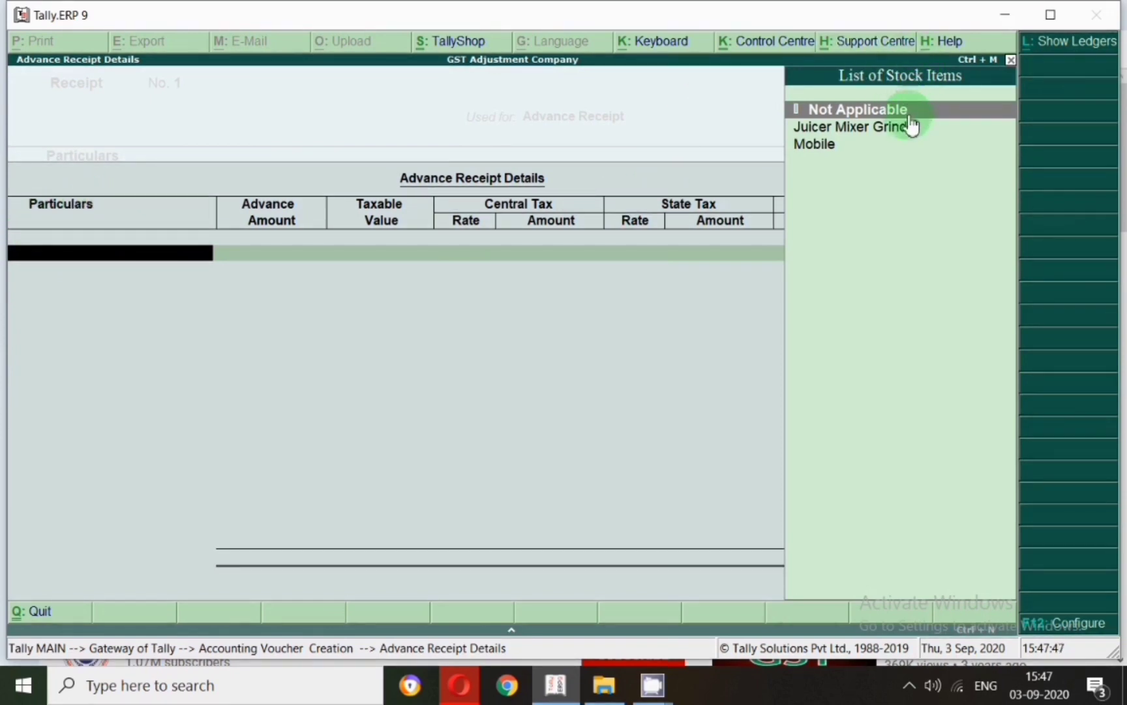
click(812, 148)
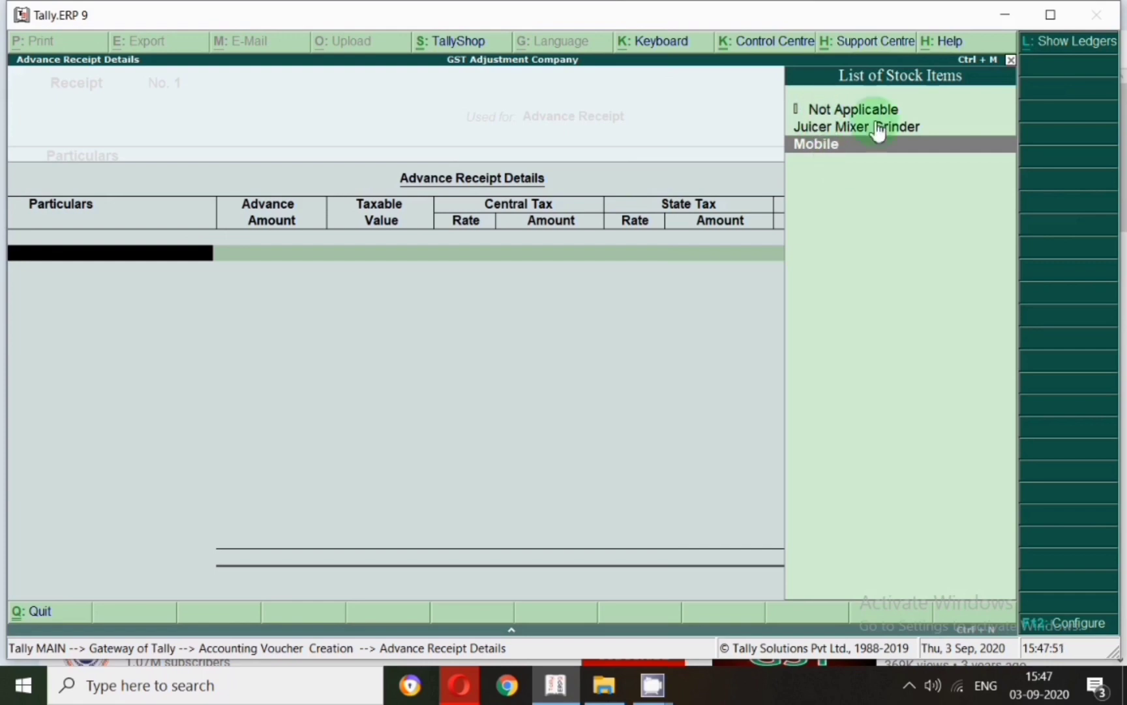
click(1061, 51)
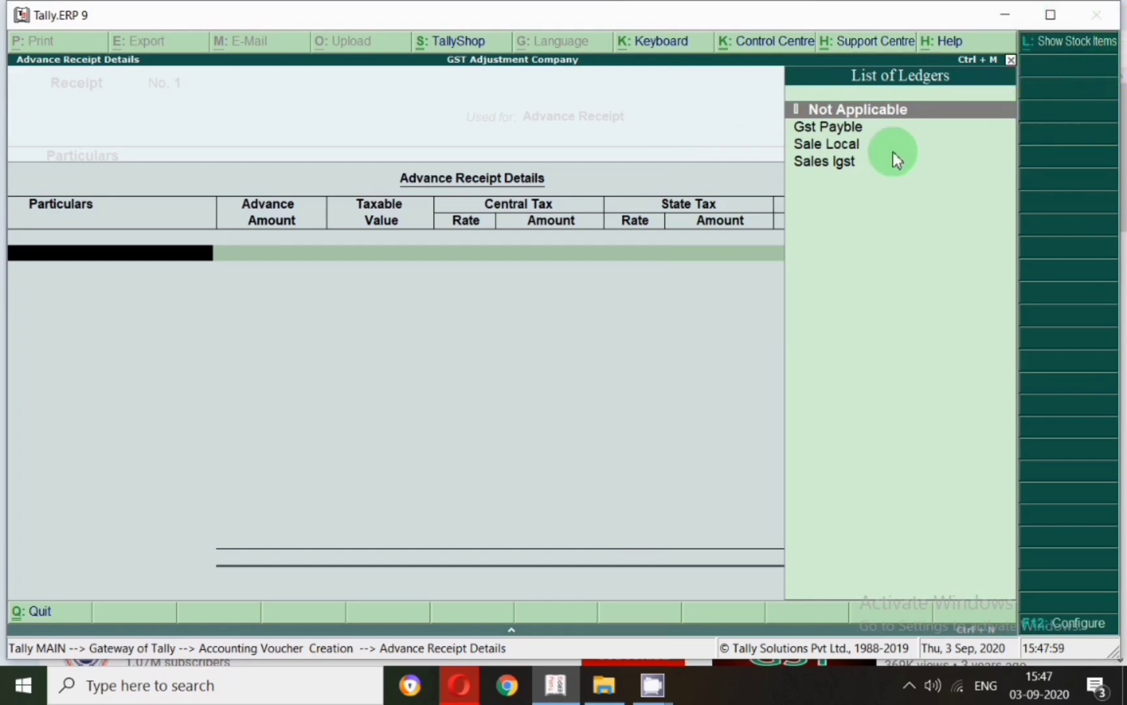
- Create a ledger named Manpawar Service under Indirect Incomes and enable setting its GST details
key(alt+c)
text(Manpawar Service)
key(Return)
key(Return)
text(Ind)
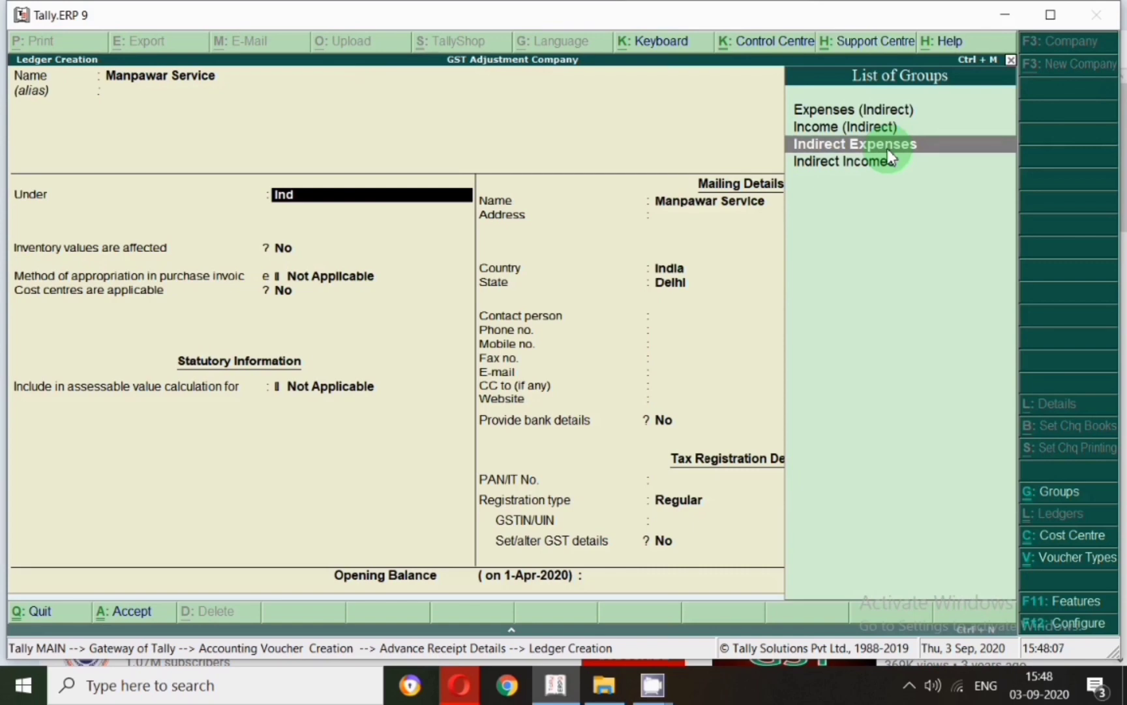
click(889, 157)
key(Return)
key(Return)
key(Return)
key(Return)
key(y)
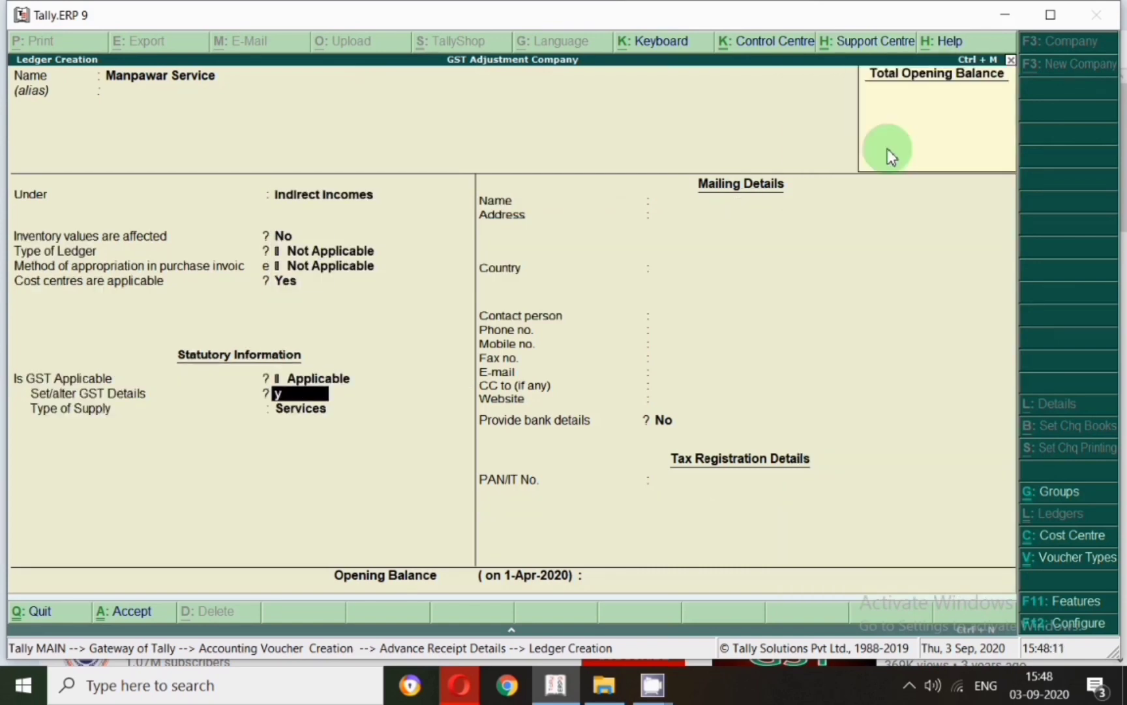
key(Return)
- Set Manpawar Service's nature of transaction to Sales Taxable with 18% integrated tax, and save the ledger with Services as its type of supply
key(Return)
key(Return)
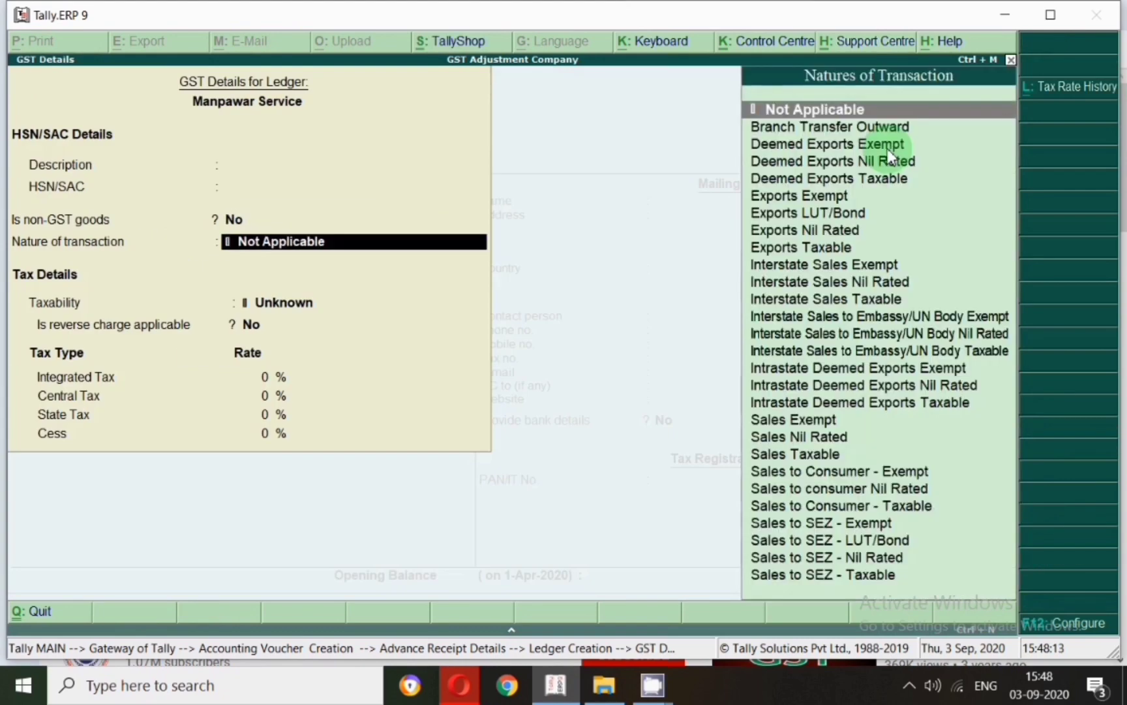
key(Down)
key(Down)
key(Down)
key(Down)
key(Down)
key(Down)
key(Down)
key(Down)
key(Down)
key(Down)
key(Down)
key(Down)
key(Down)
key(Down)
key(Down)
key(Down)
key(Down)
key(Down)
key(Down)
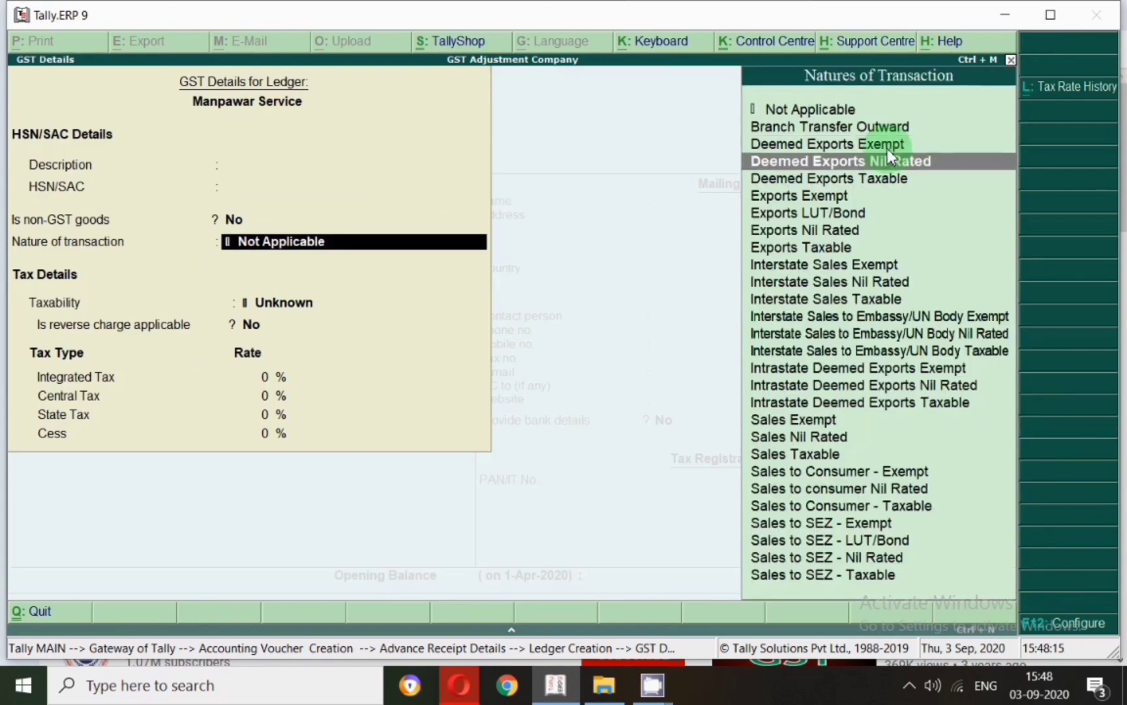
key(Down)
key(Return)
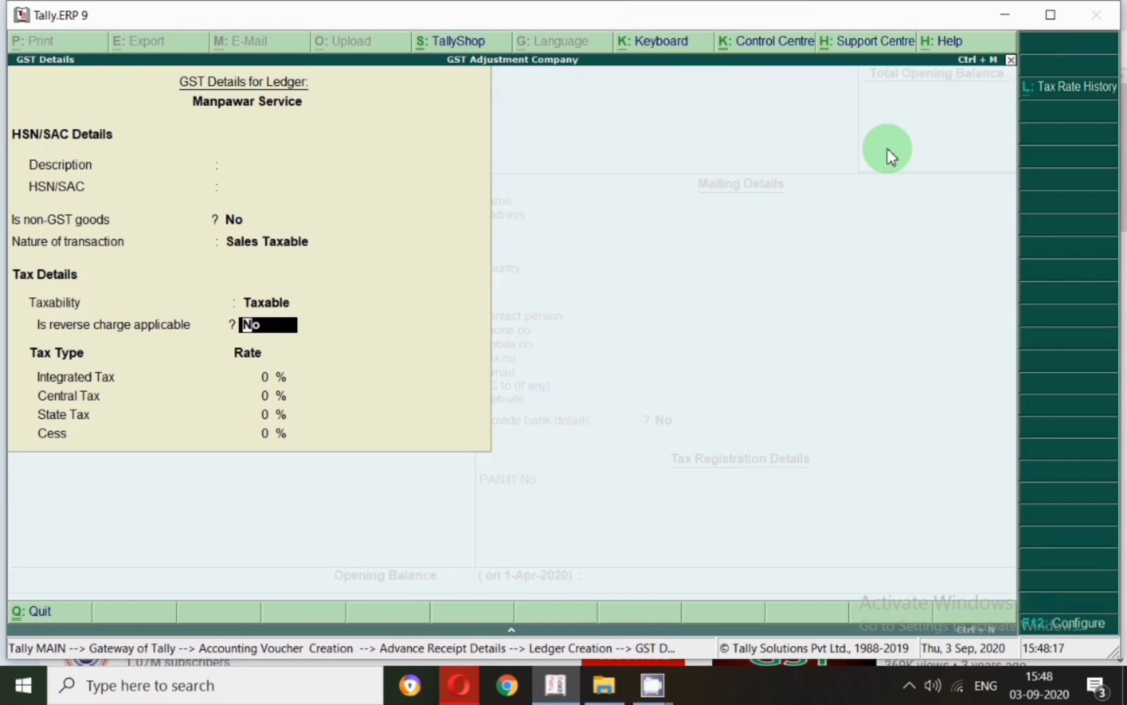
key(Return)
text(18)
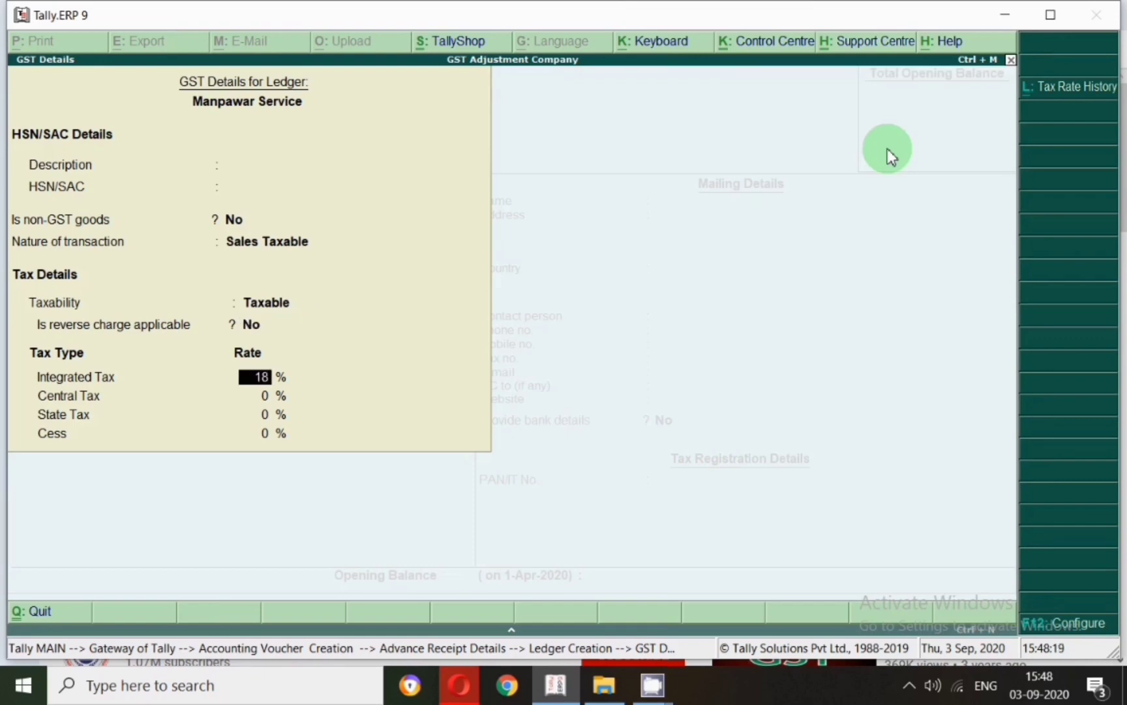
key(Return)
key(Return)
key(Return)
key(Return)
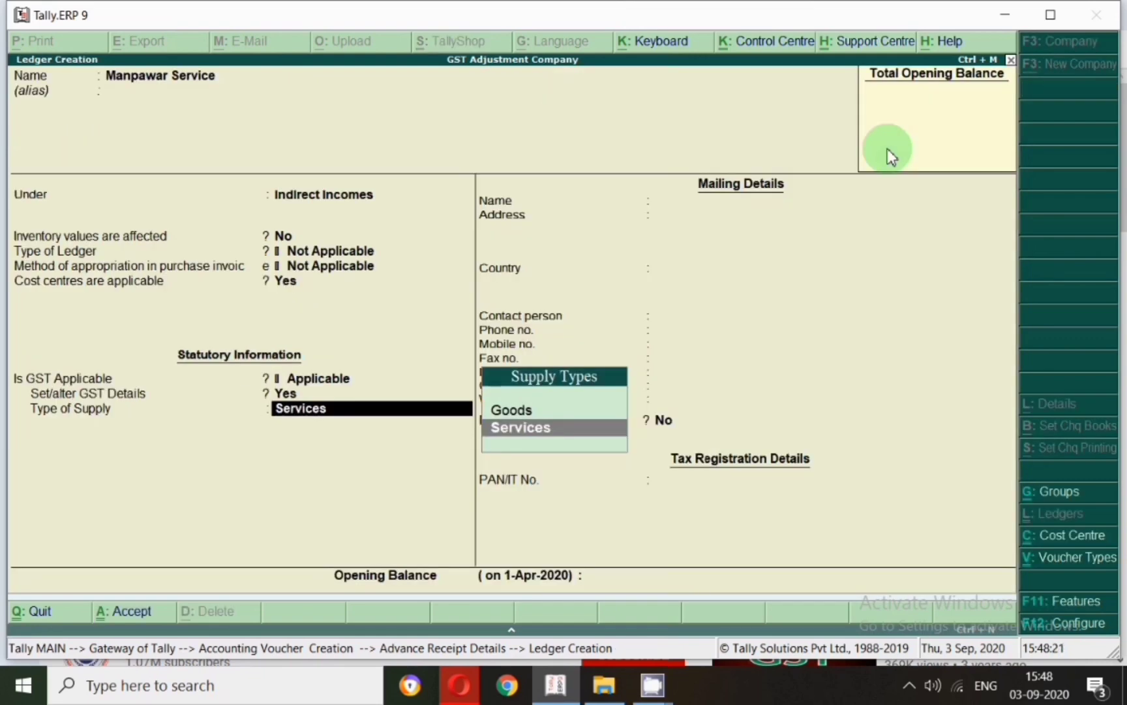
key(Return)
key(Return)
key(Return)
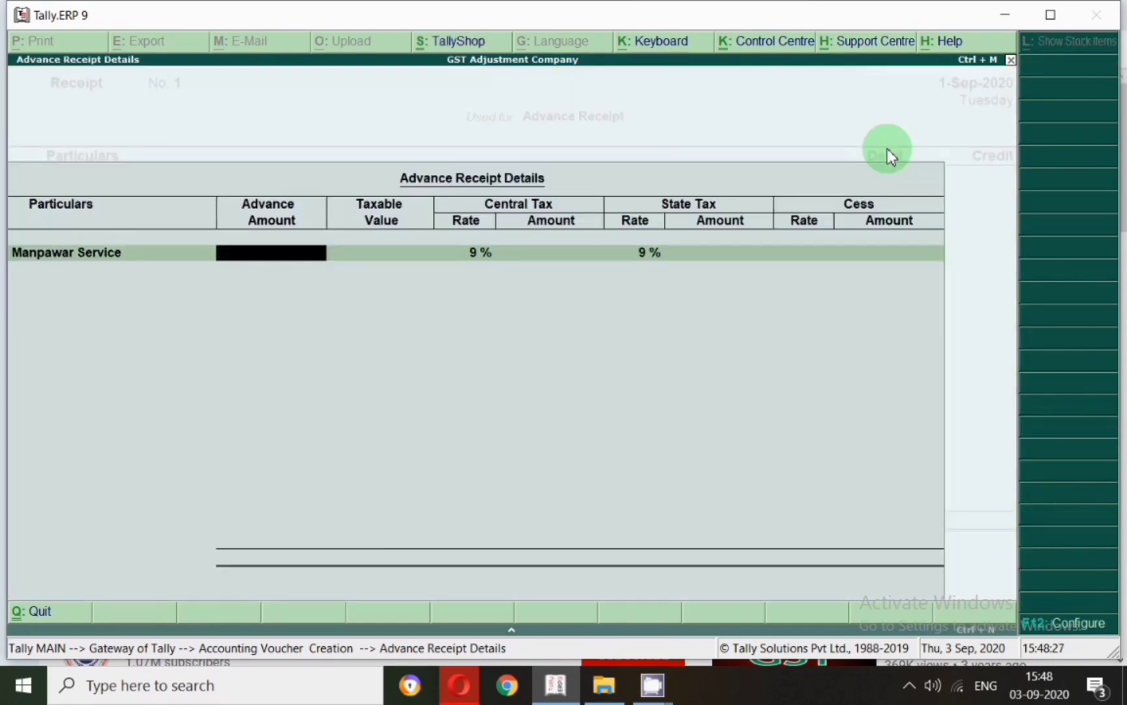
- Enter an advance amount of 1,18,000 and replace Manpawar Service with the stock item Juicer Mixer Grinder in the advance receipt details
text(1,18,000)
key(Return)
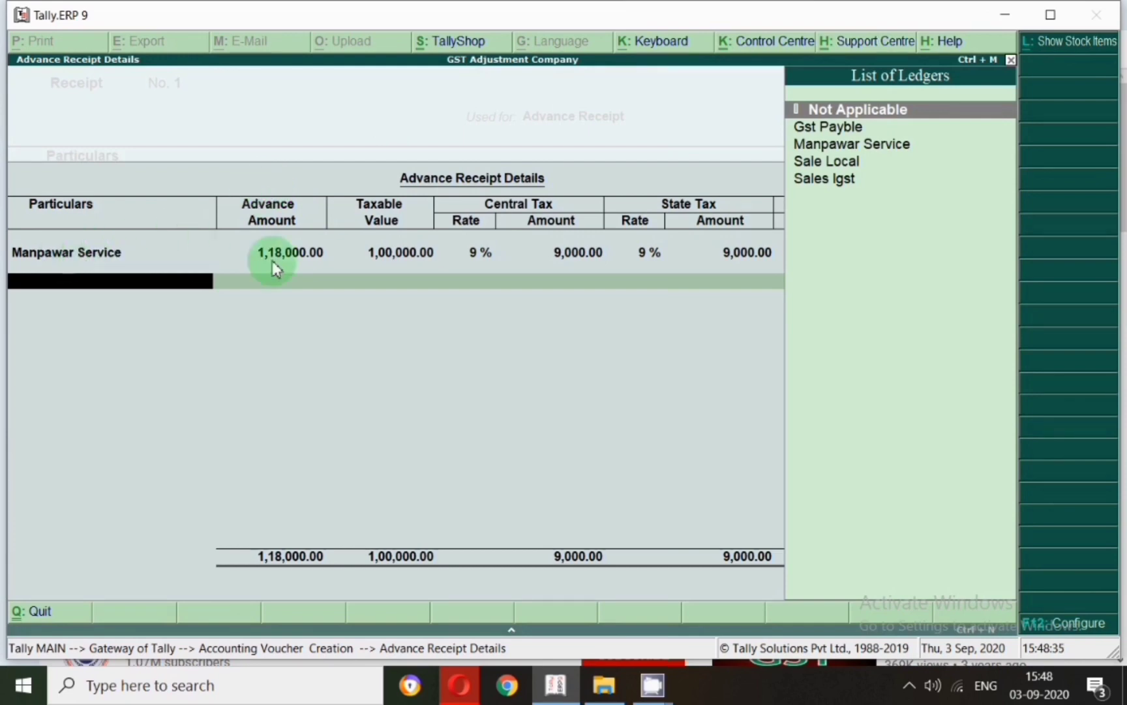
key(BackSpace)
key(BackSpace)
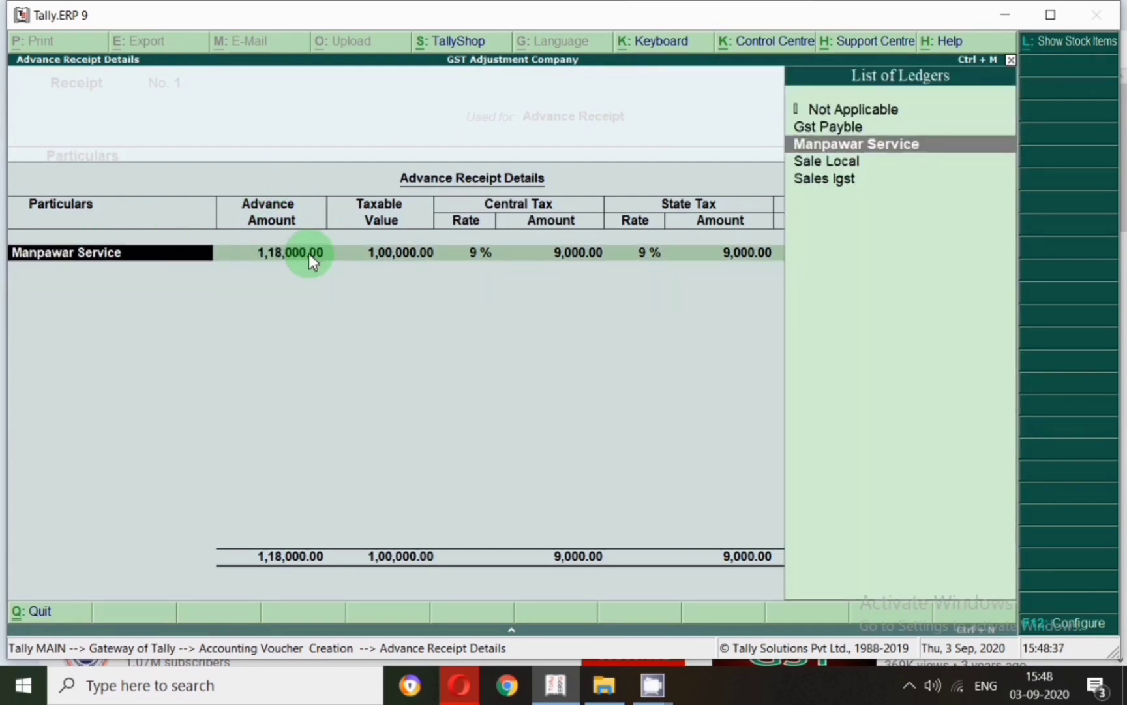
text(i)
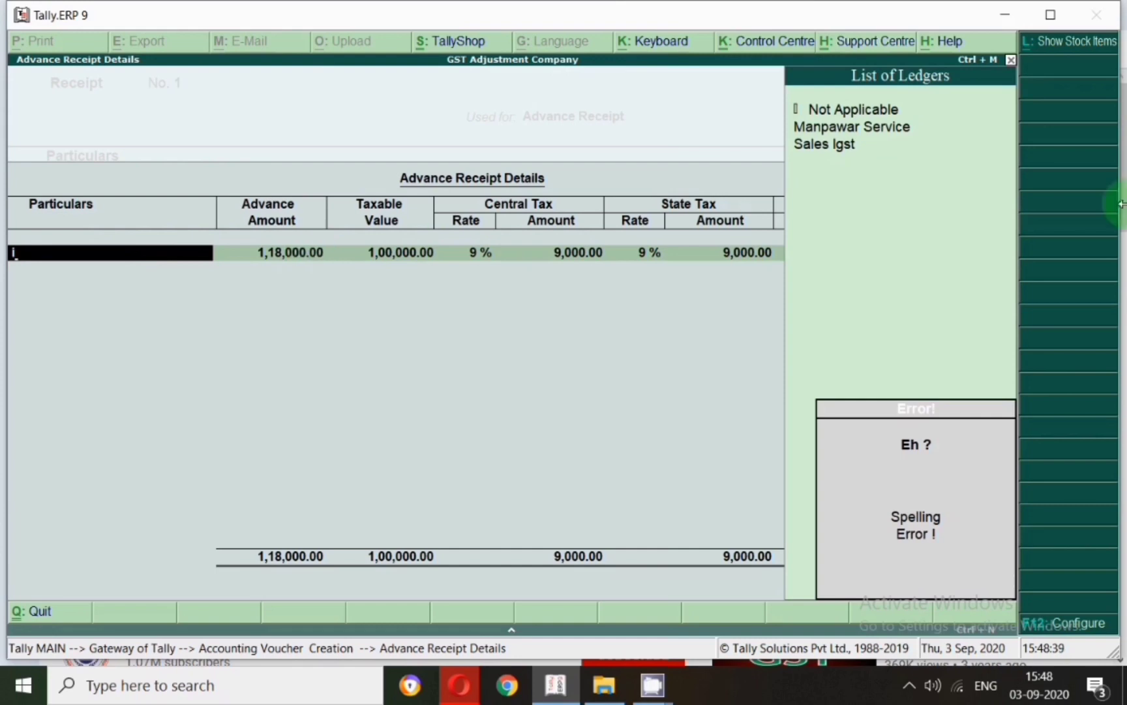
click(1070, 42)
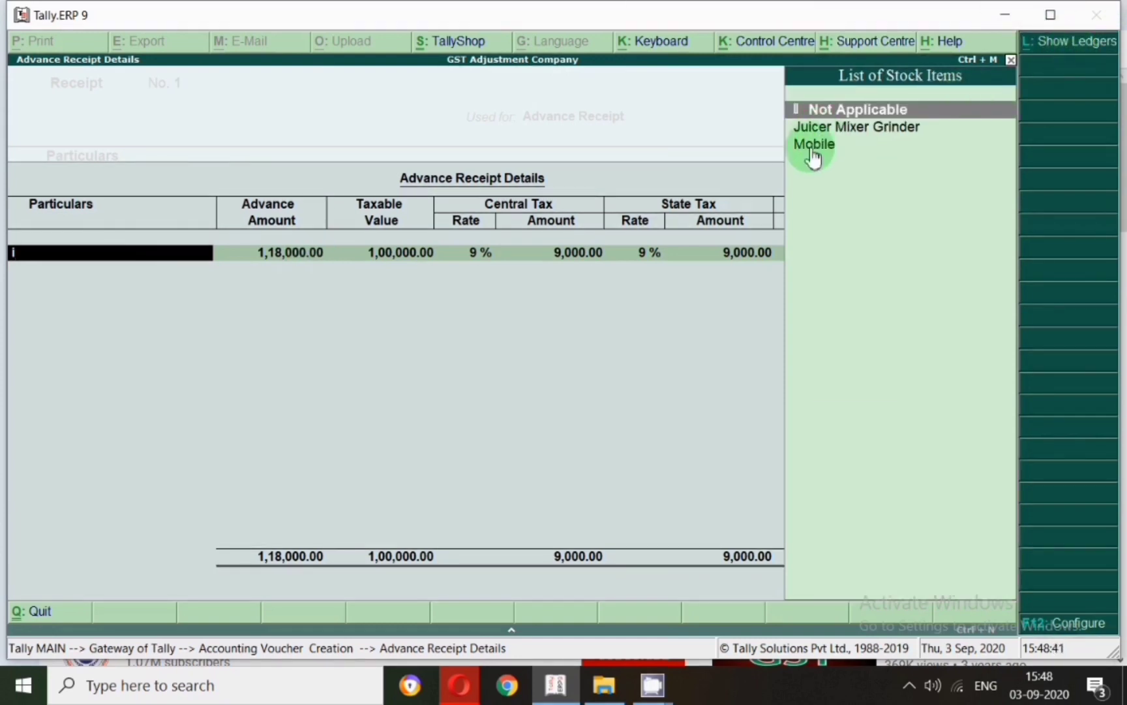
click(816, 131)
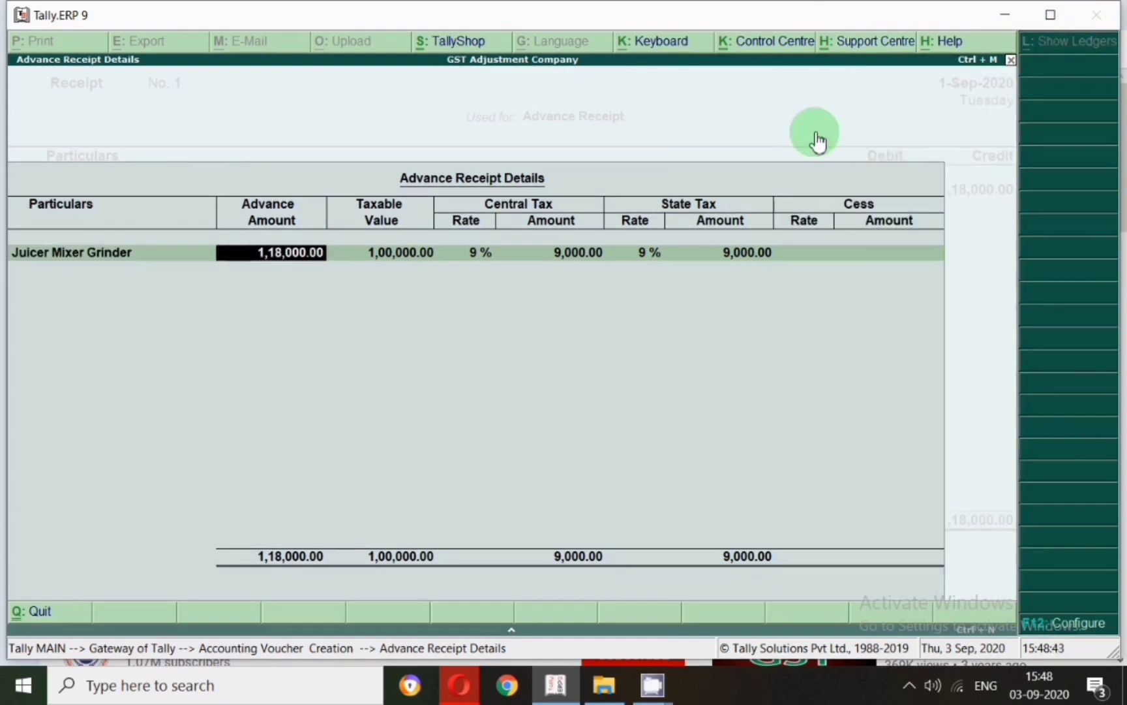
key(Return)
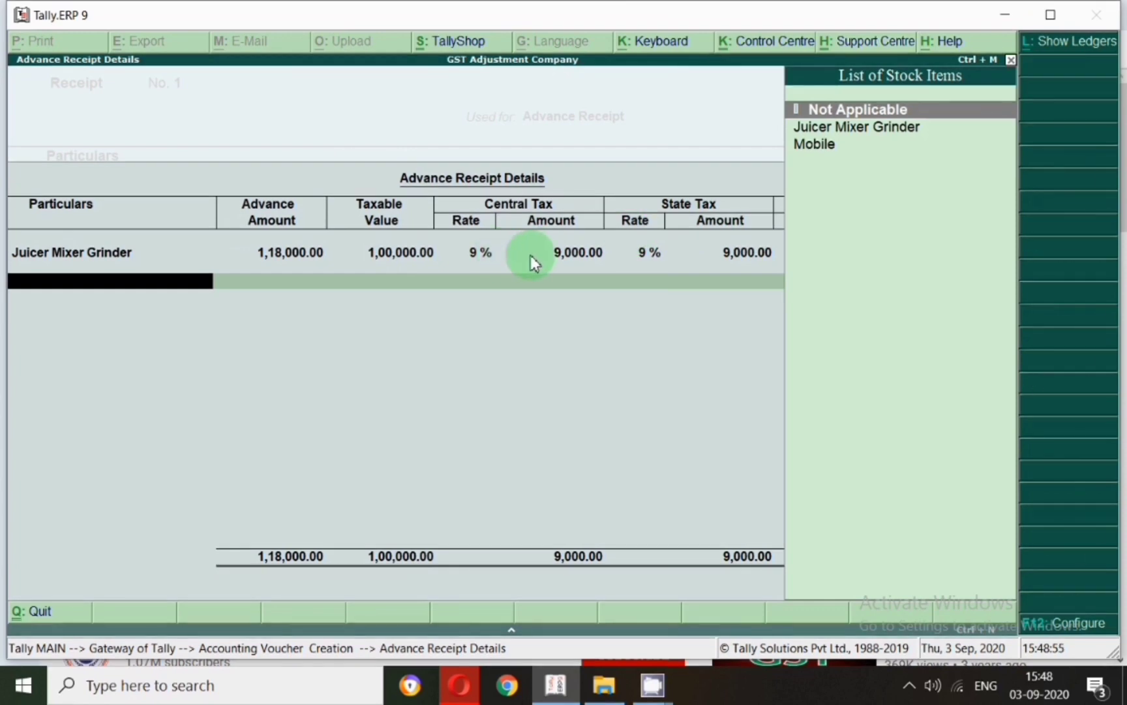
- Finish the advance receipt details and allocate Om Sai Agency's 1,18,000 bill-wise as Advance reference 1
key(Return)
key(Return)
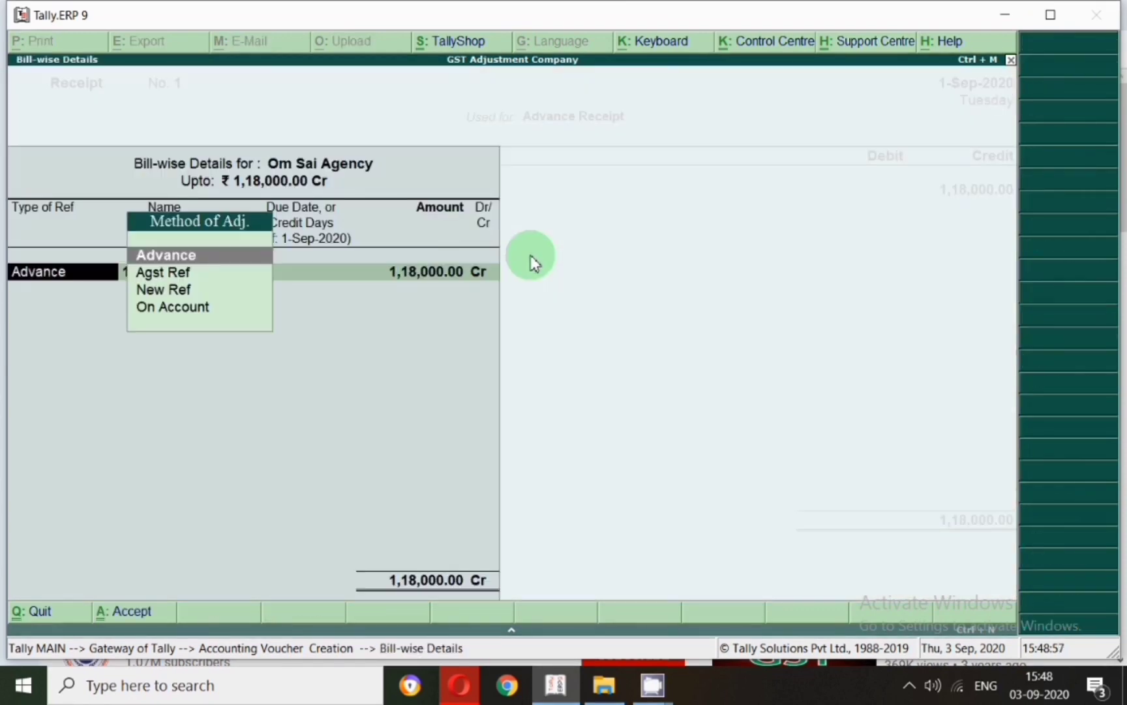
key(Return)
key(Return)
key(Return)
key(Return)
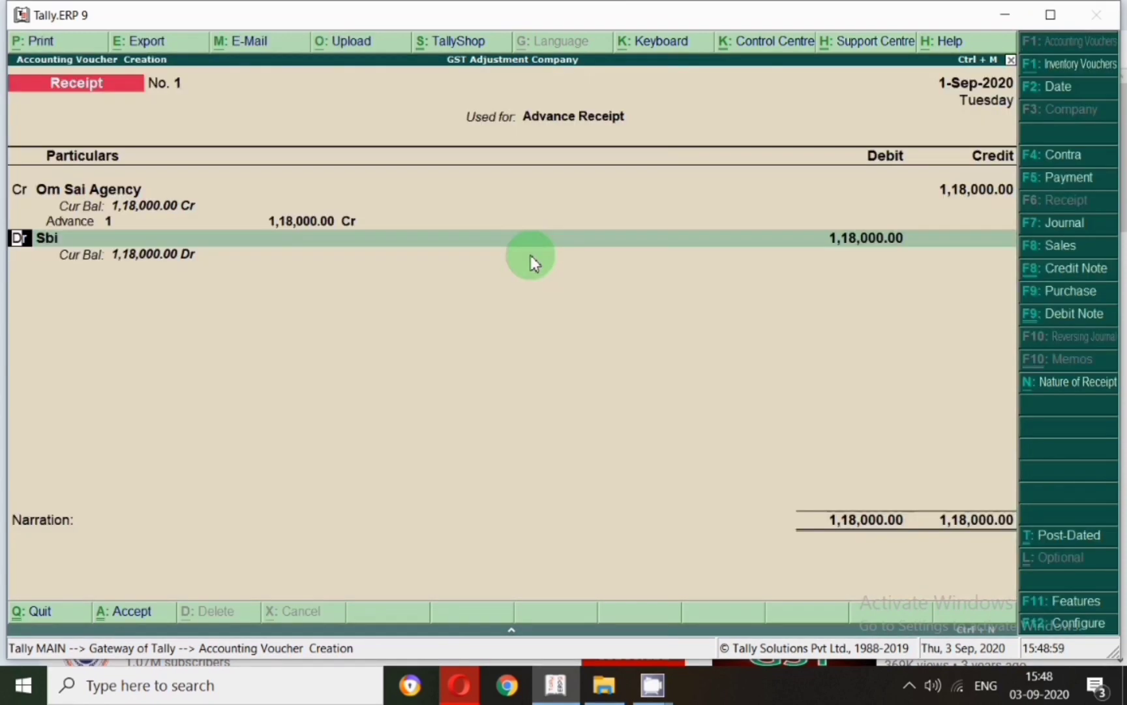
- Debit Sbi with 1,18,000 and save the advance receipt voucher
key(Return)
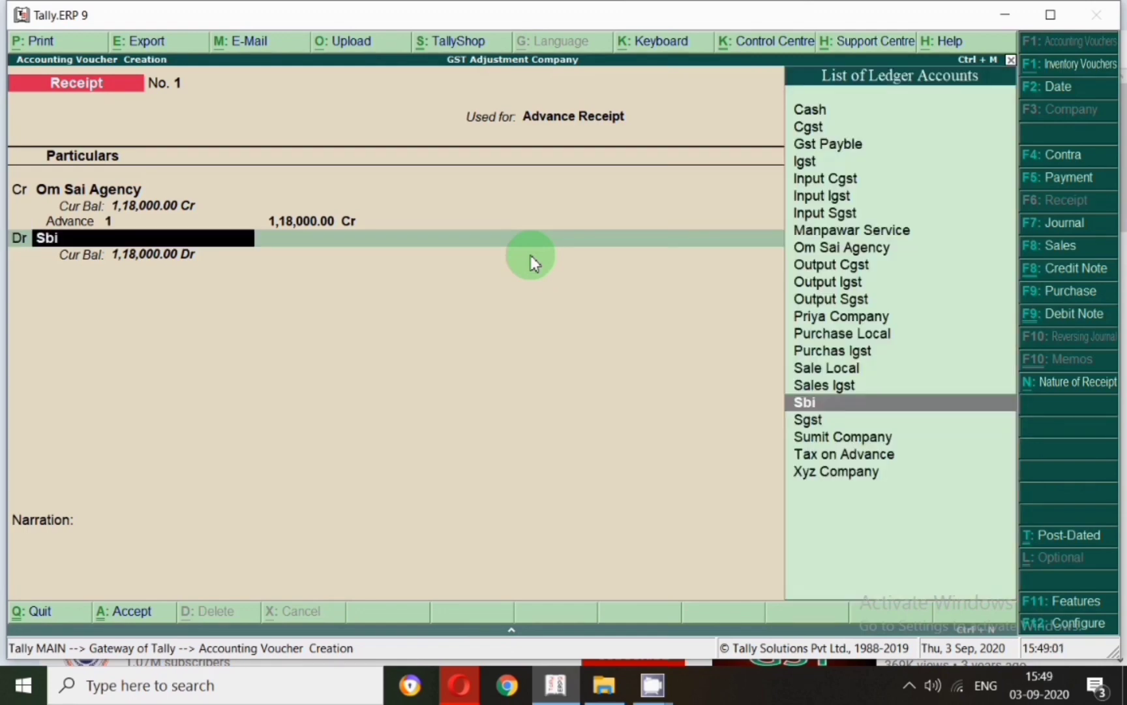
key(Return)
key(Return)
key(Return)
key(Return)
key(Return)
key(Return)
key(Return)
key(Return)
key(Return)
key(Return)
key(Return)
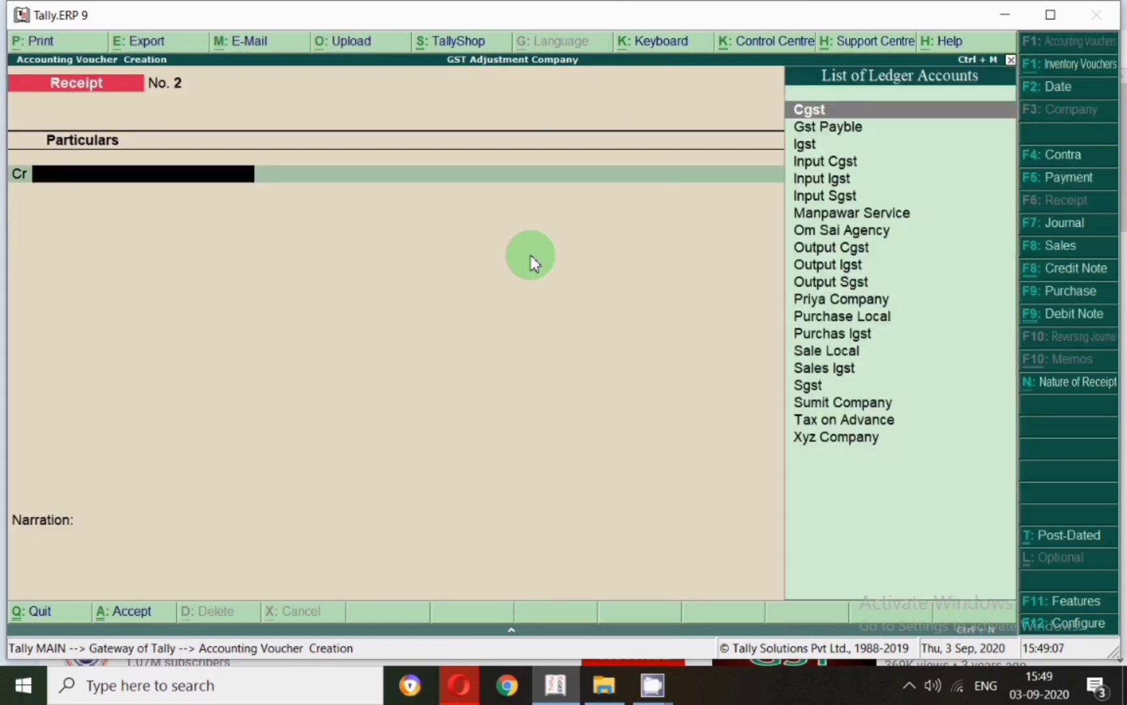
- Leave the receipt voucher entry and open the GSTR-1 report
key(Escape)
key(Return)
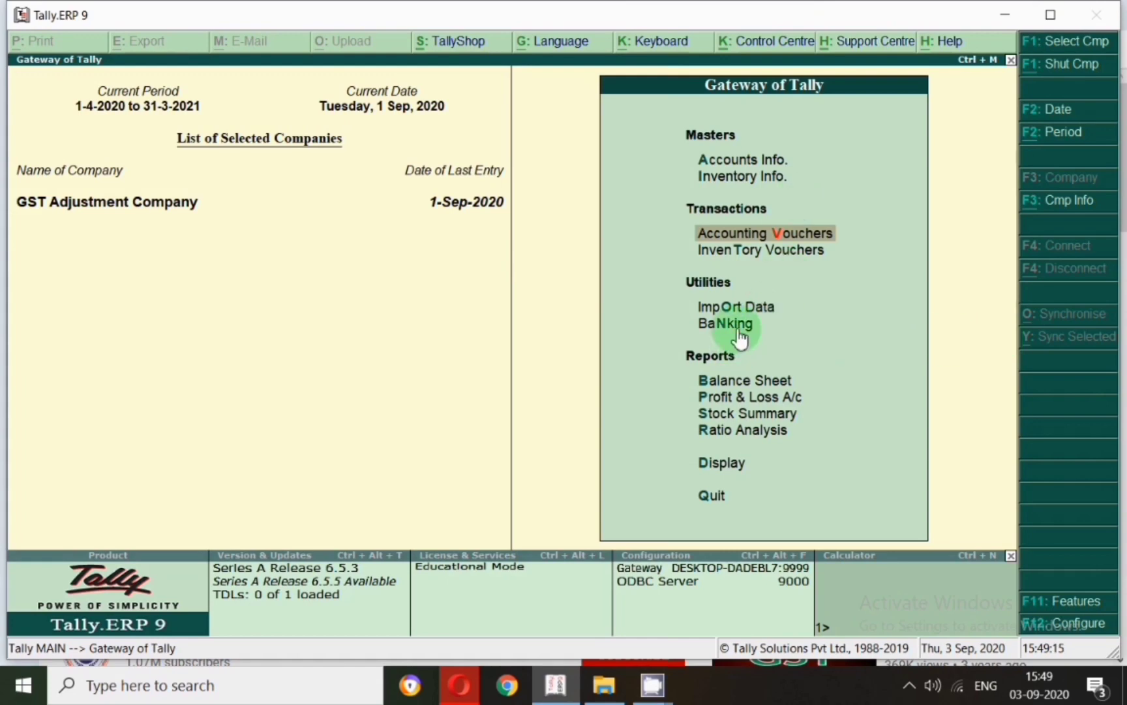
key(d)
key(u)
key(g)
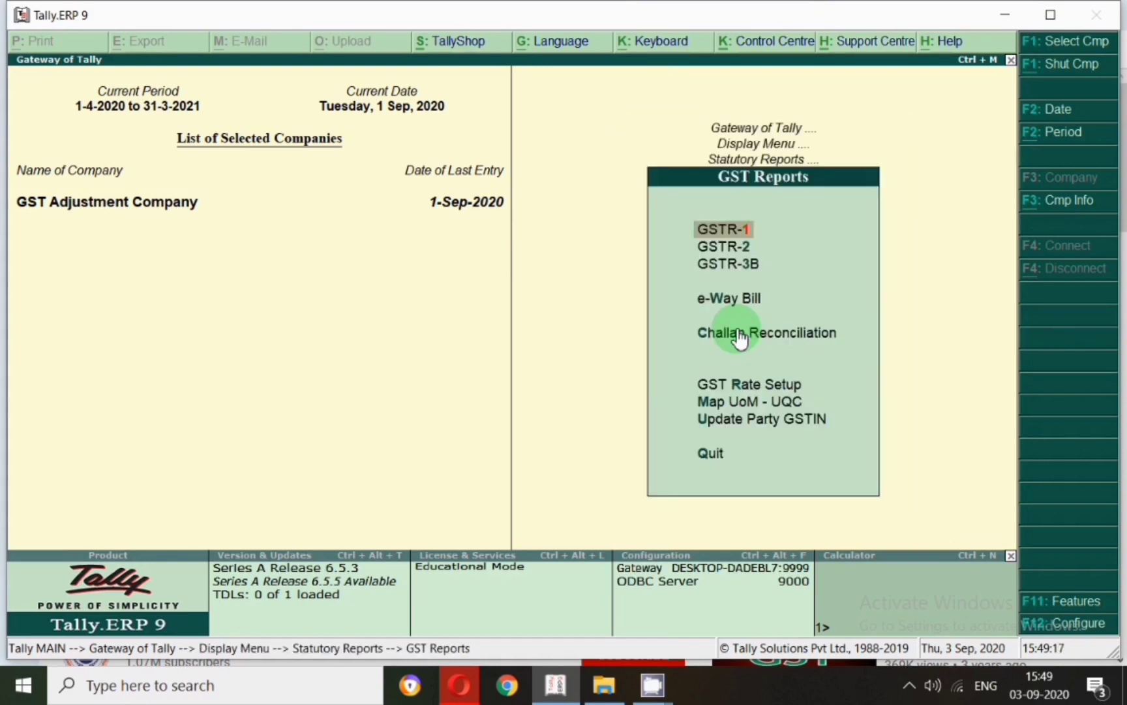
key(Return)
- Set the GSTR-1 report period from 1-9-2020 to 1-9-2020
key(F2)
key(Return)
text(1)
key(Return)
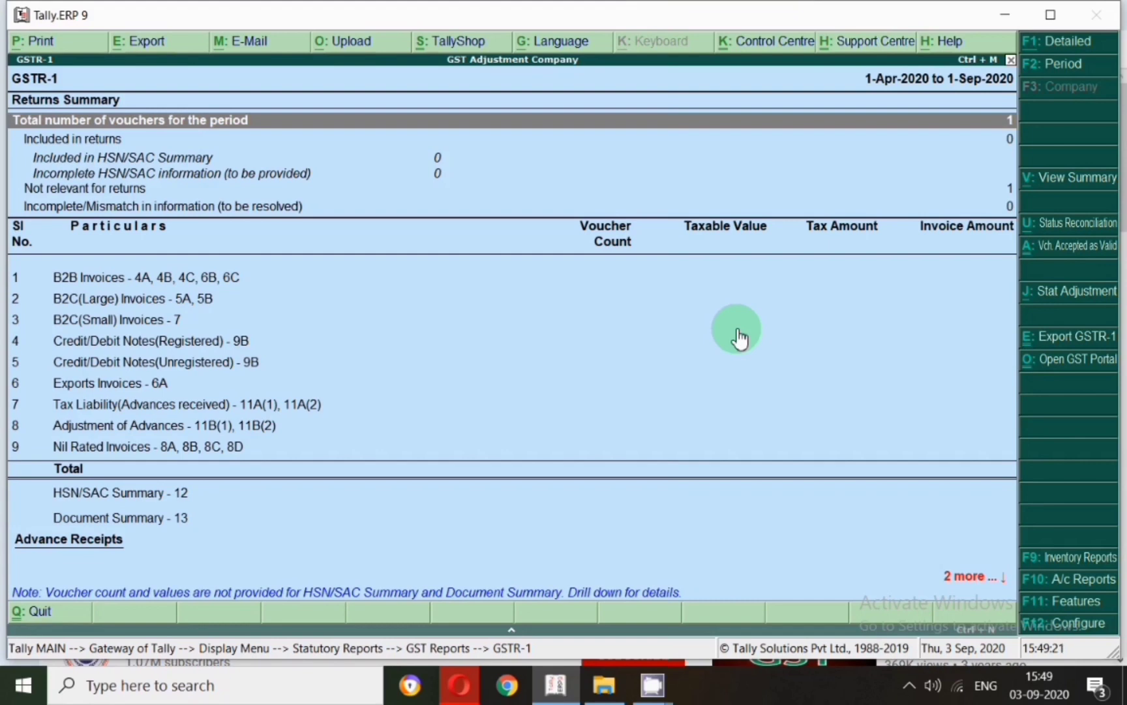
key(F2)
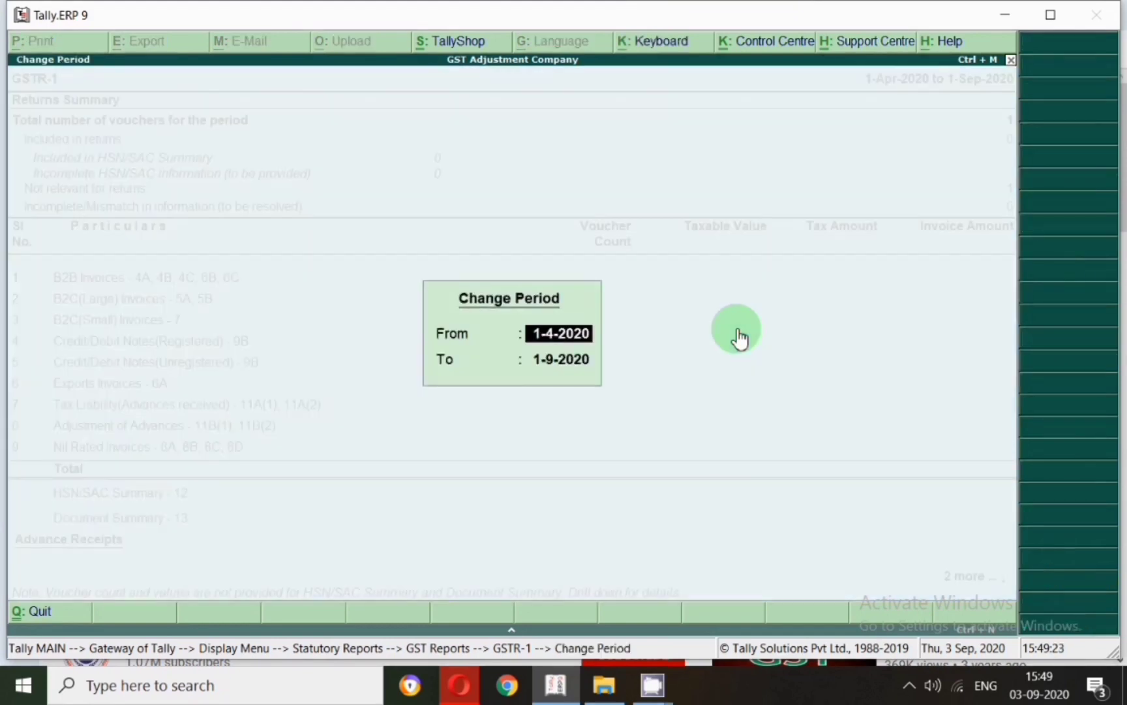
text(1-9-20)
key(Return)
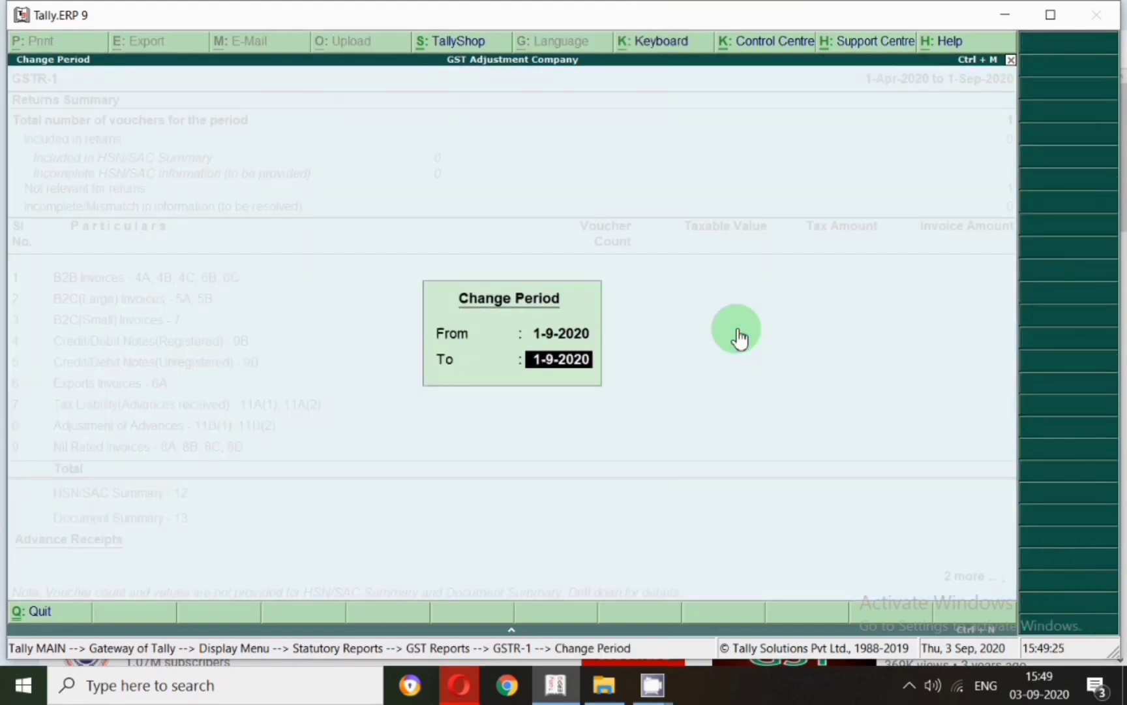
text(1)
key(Return)
- Drill into the advance receipts' amount unadjusted against supplies, through Delhi, to examine the tax liability on Om Sai Agency's advance
key(Down)
key(Down)
key(Down)
key(Down)
key(Down)
key(Down)
key(Down)
key(Down)
key(Down)
key(Down)
key(Down)
key(Down)
key(Down)
key(Down)
key(Down)
key(Down)
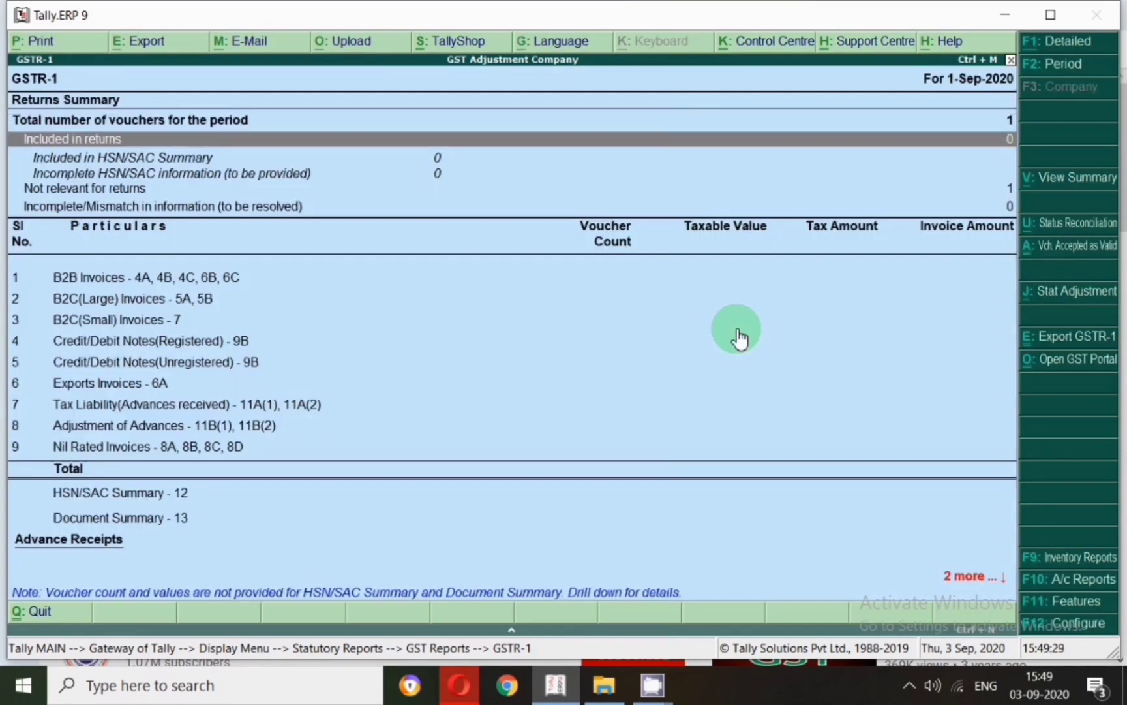
key(Up)
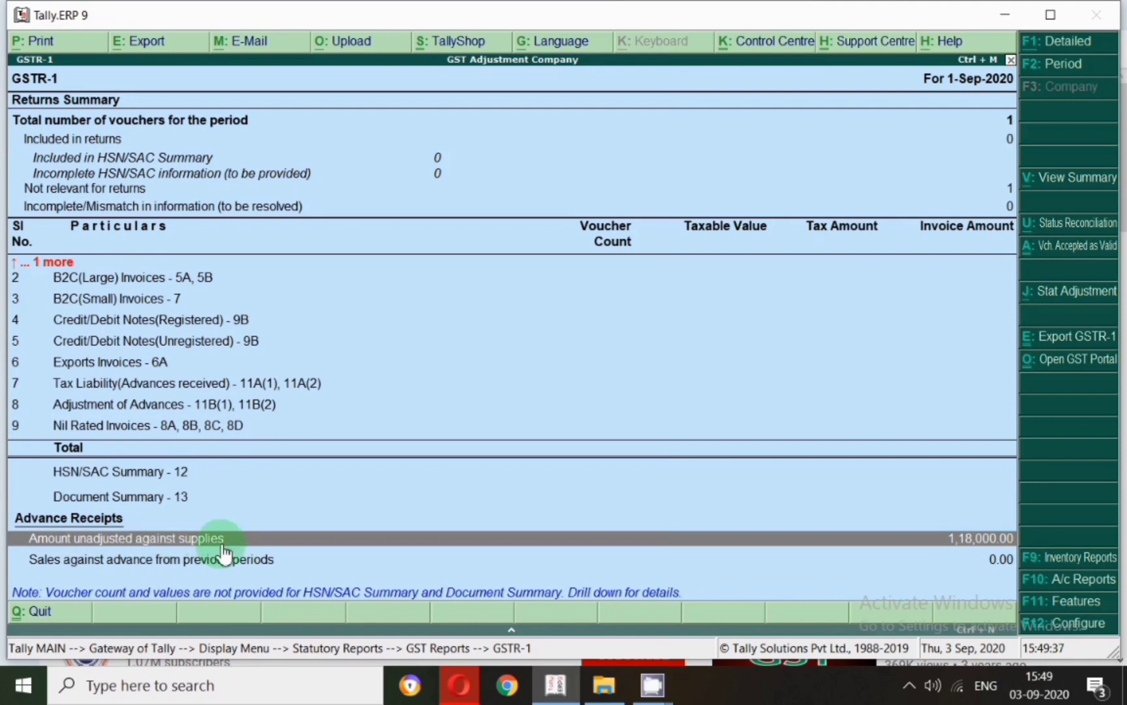
key(Return)
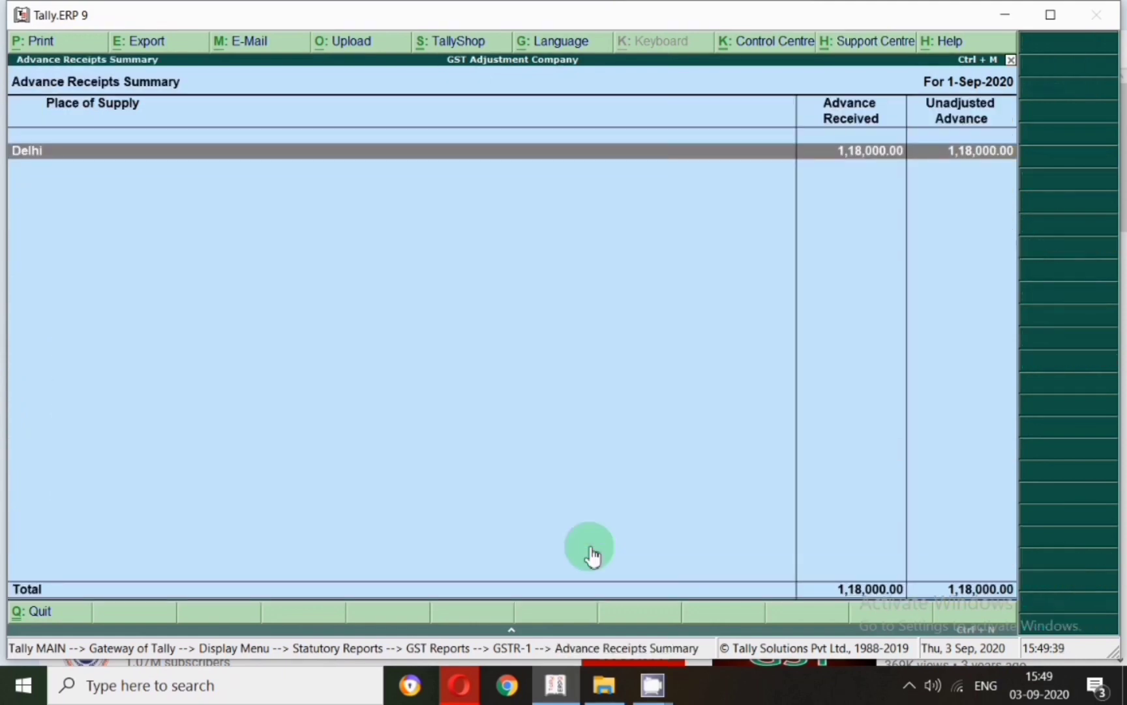
key(Return)
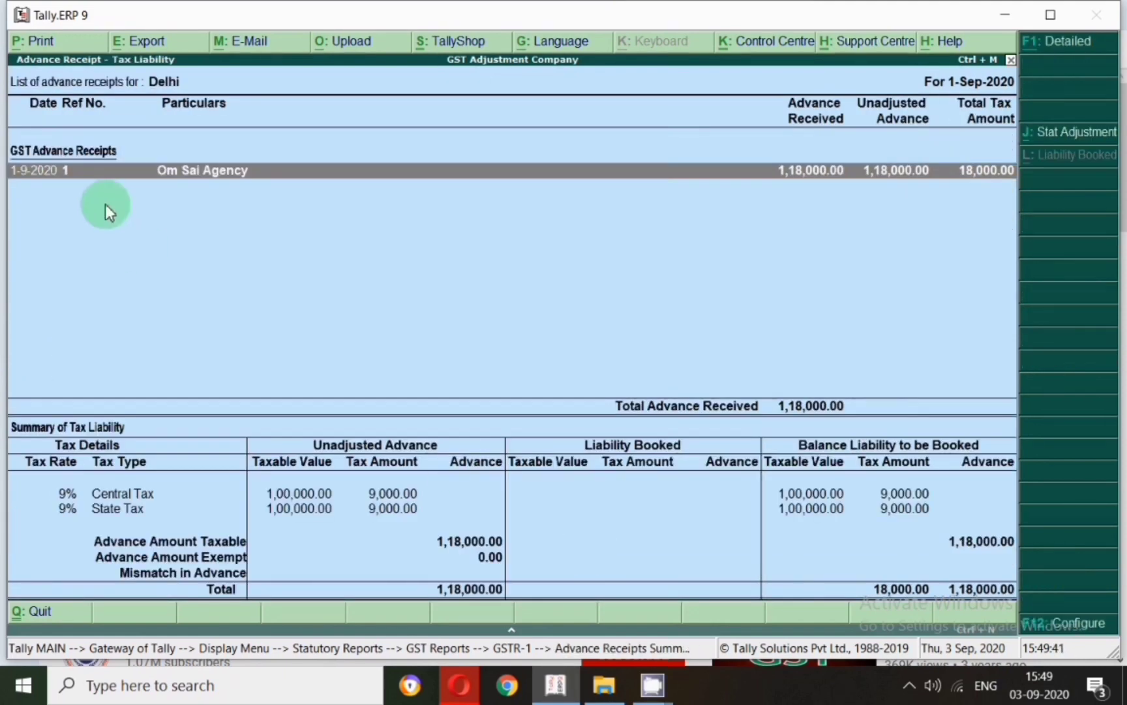
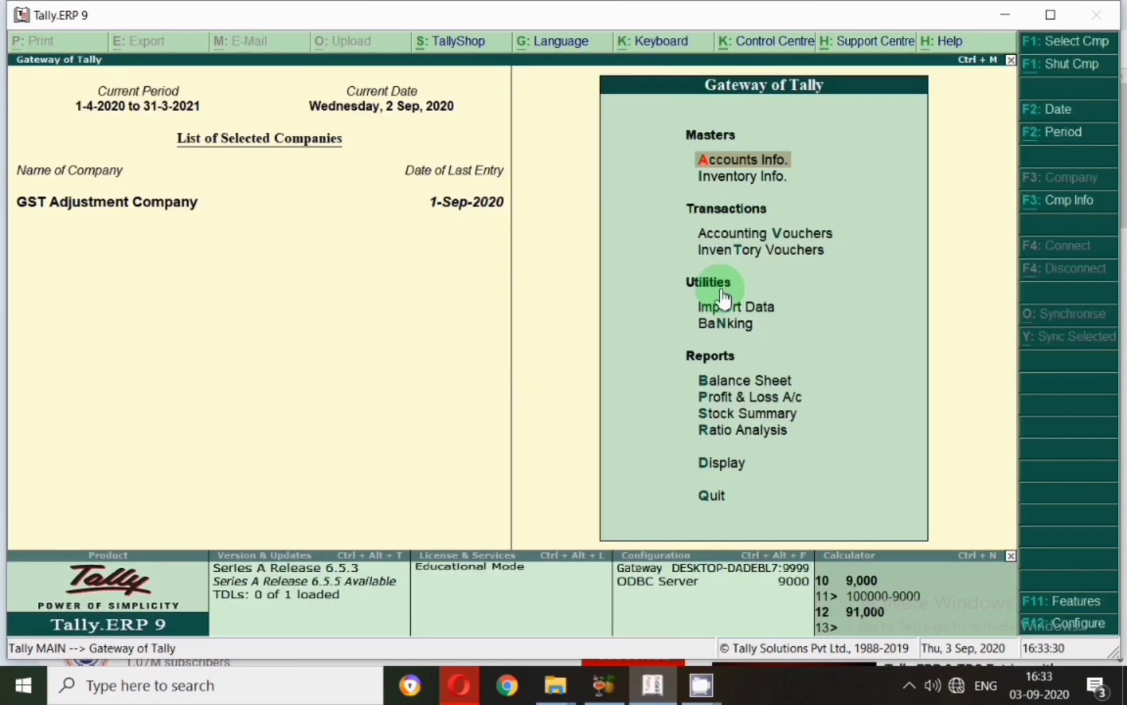
- Check Duties & Taxes in the detailed Balance Sheet and return to the Gateway of Tally
key(b)
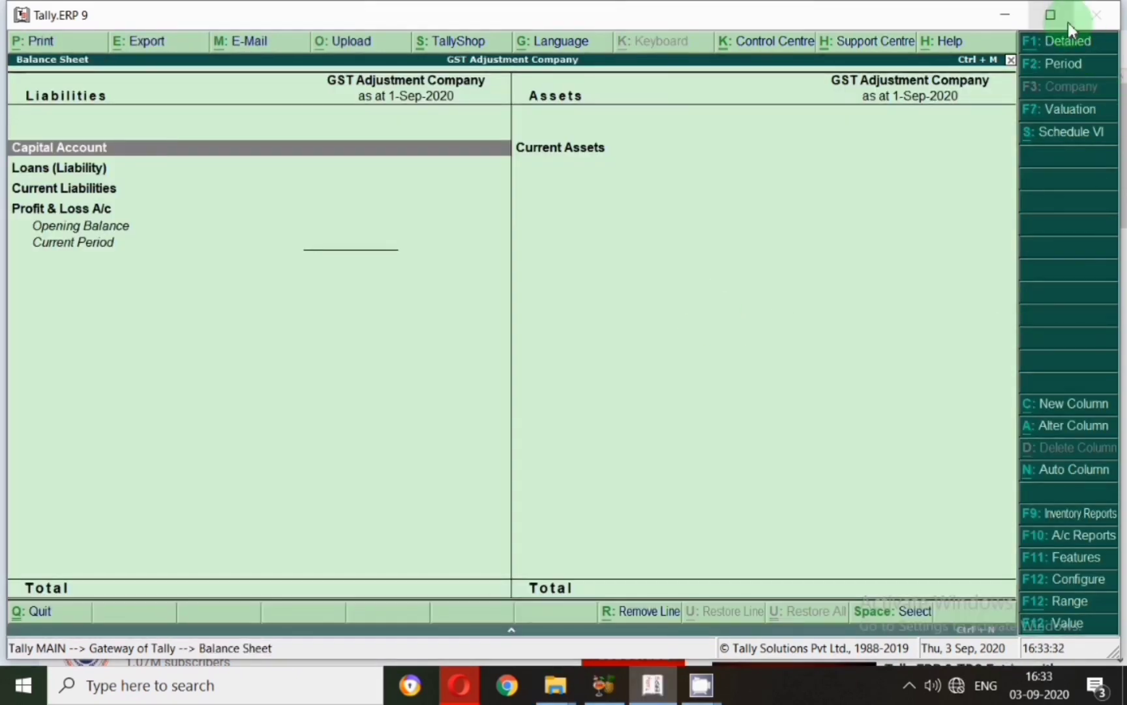
click(1062, 42)
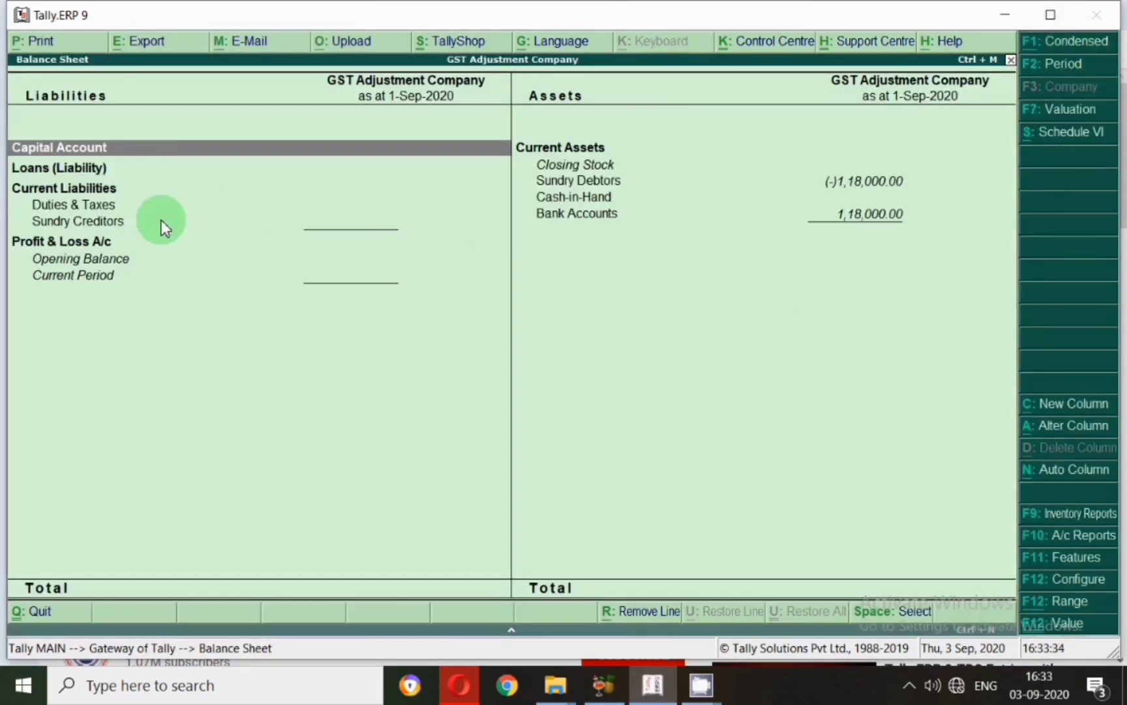
click(94, 208)
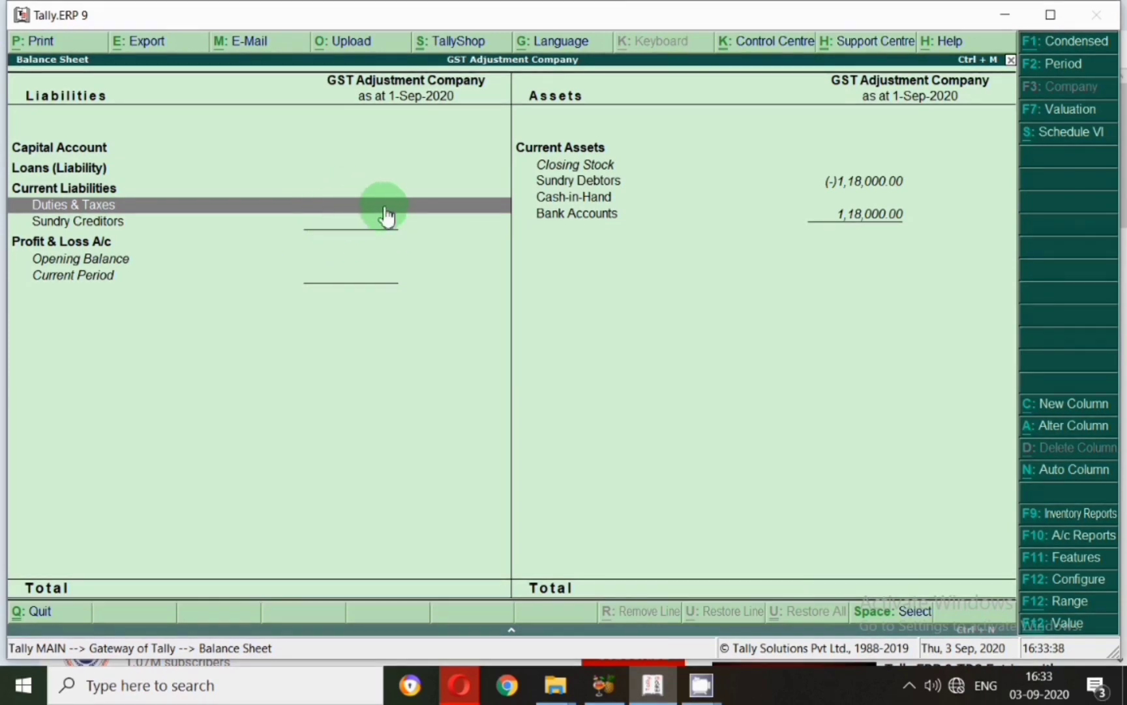
key(Escape)
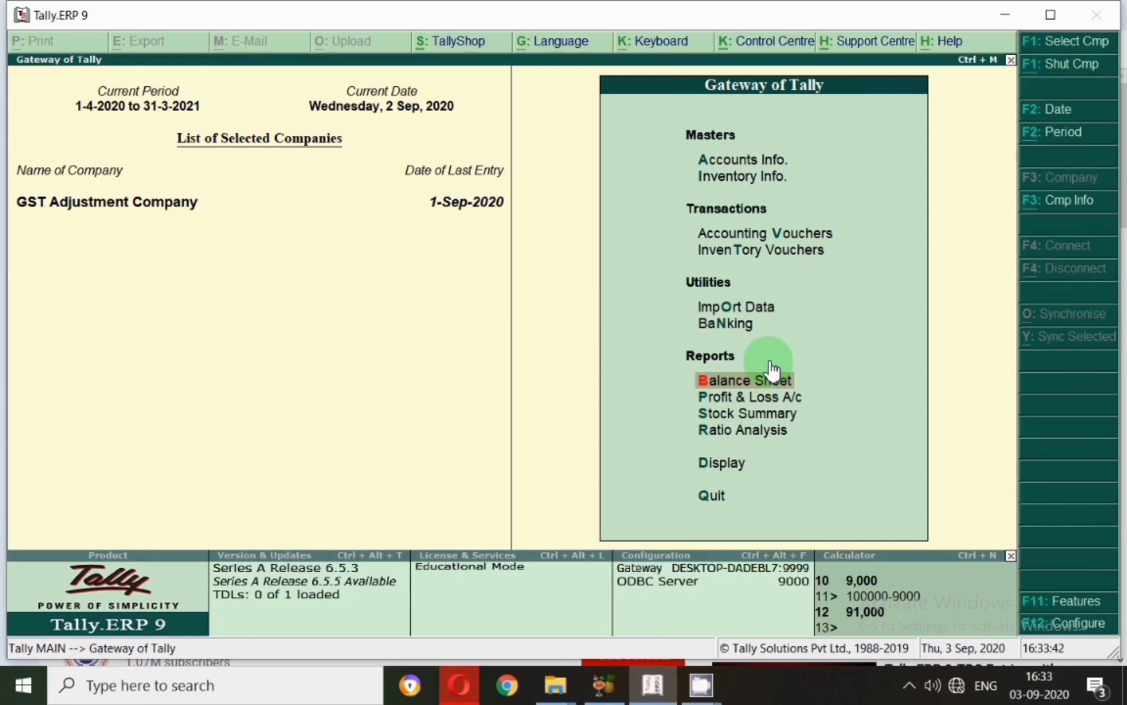
- Start a journal voucher dated 2-9-2020
key(v)
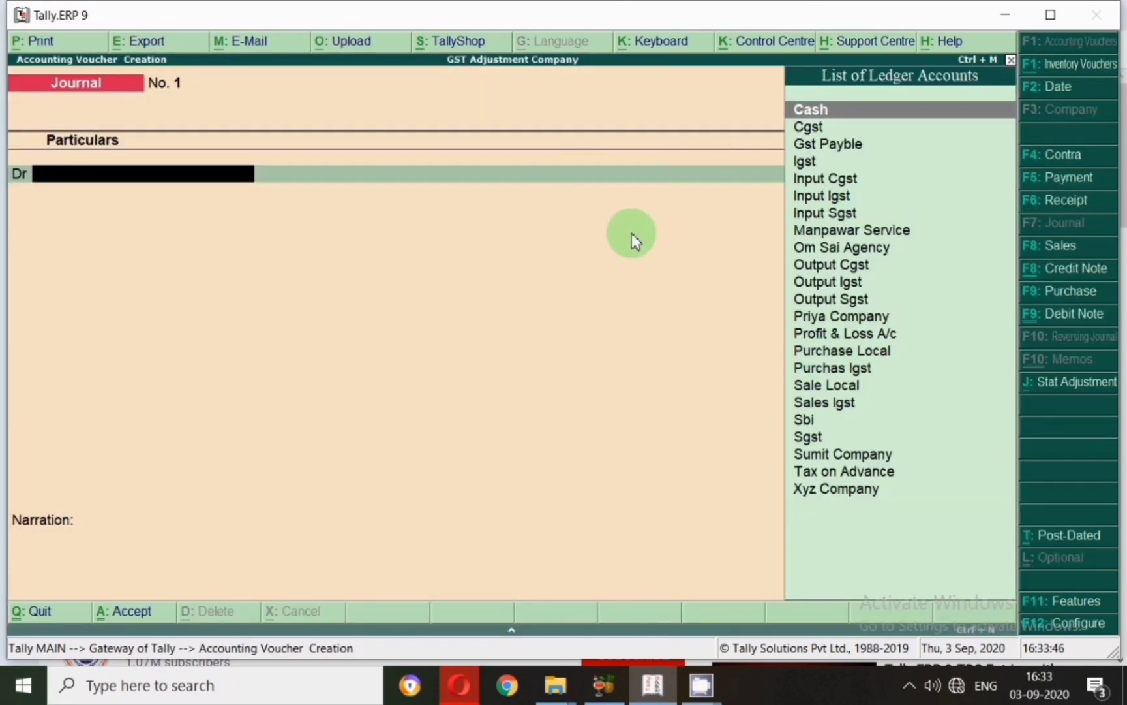
key(F2)
text(2.9)
key(Return)
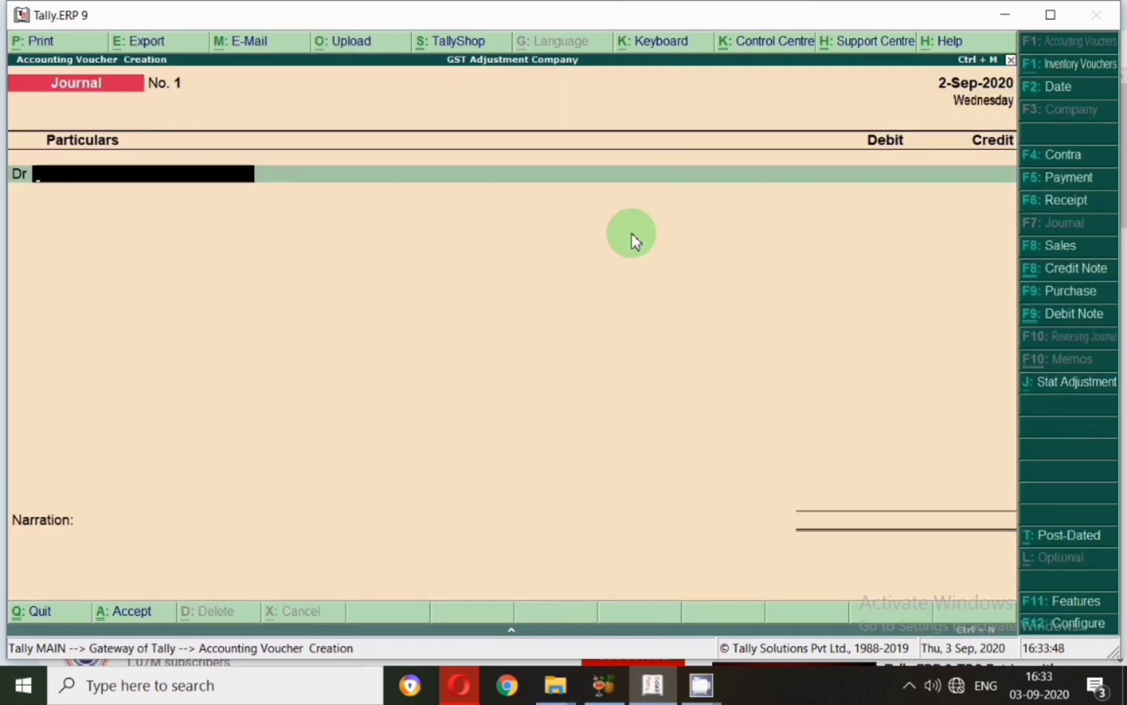
- Set the journal's stat adjustment to GST, Increase of Tax Liability, with additional details On Account of Advance Receipts
click(1054, 384)
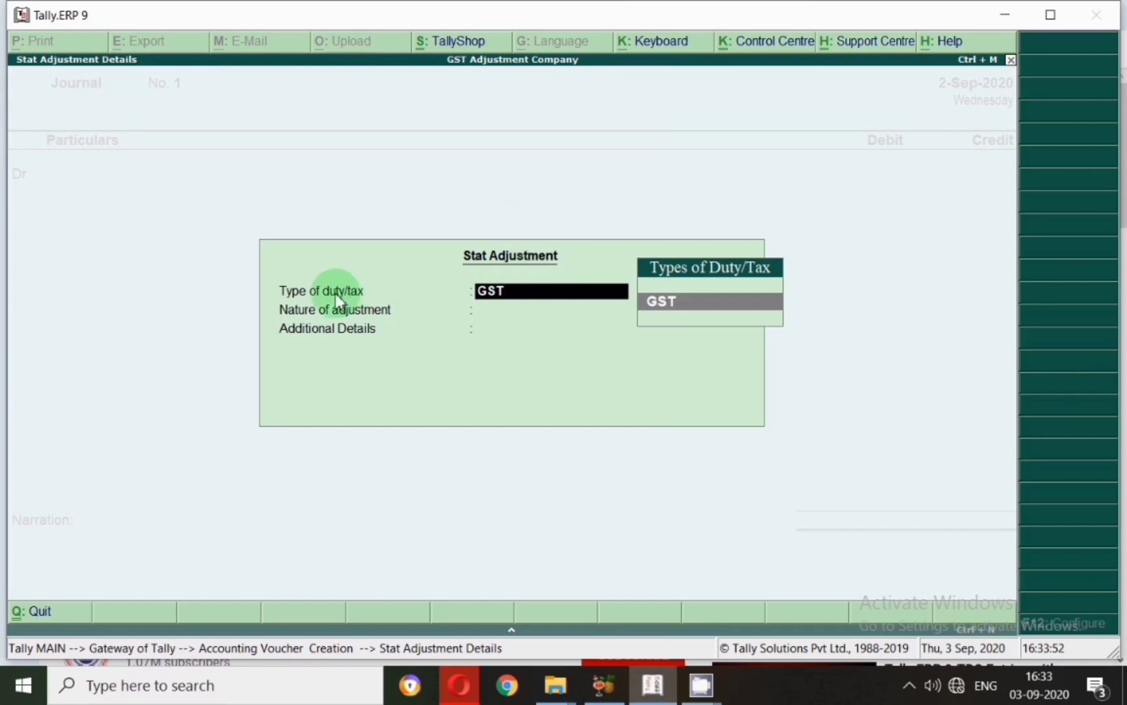
key(Return)
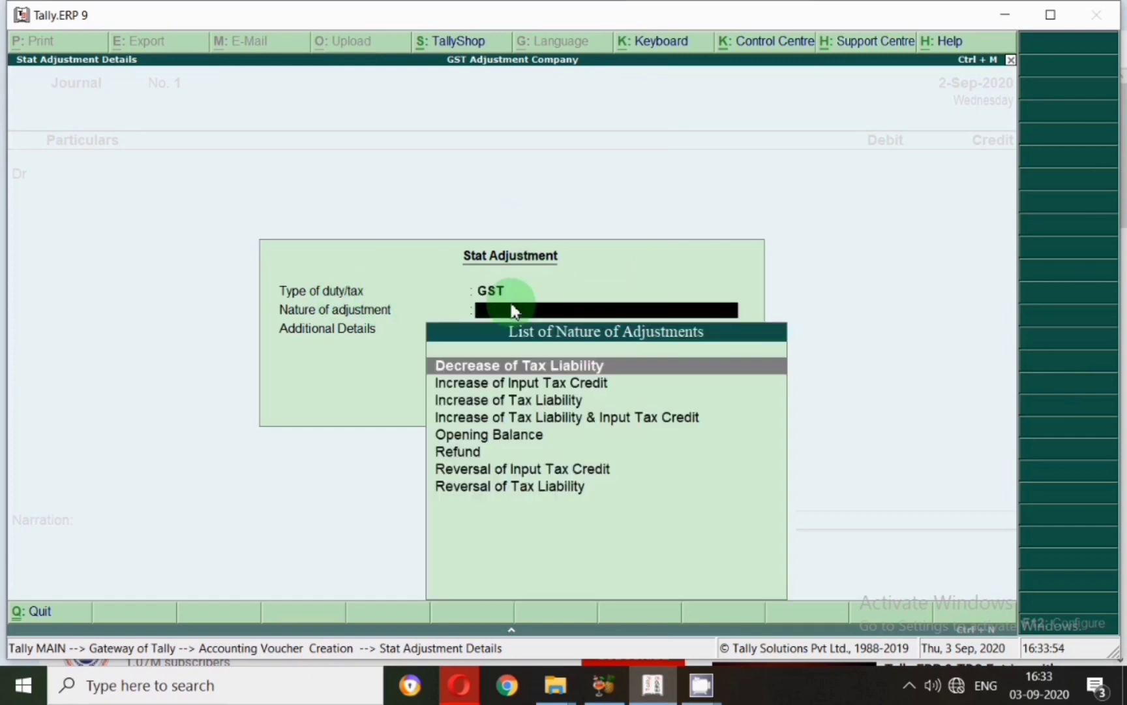
click(462, 406)
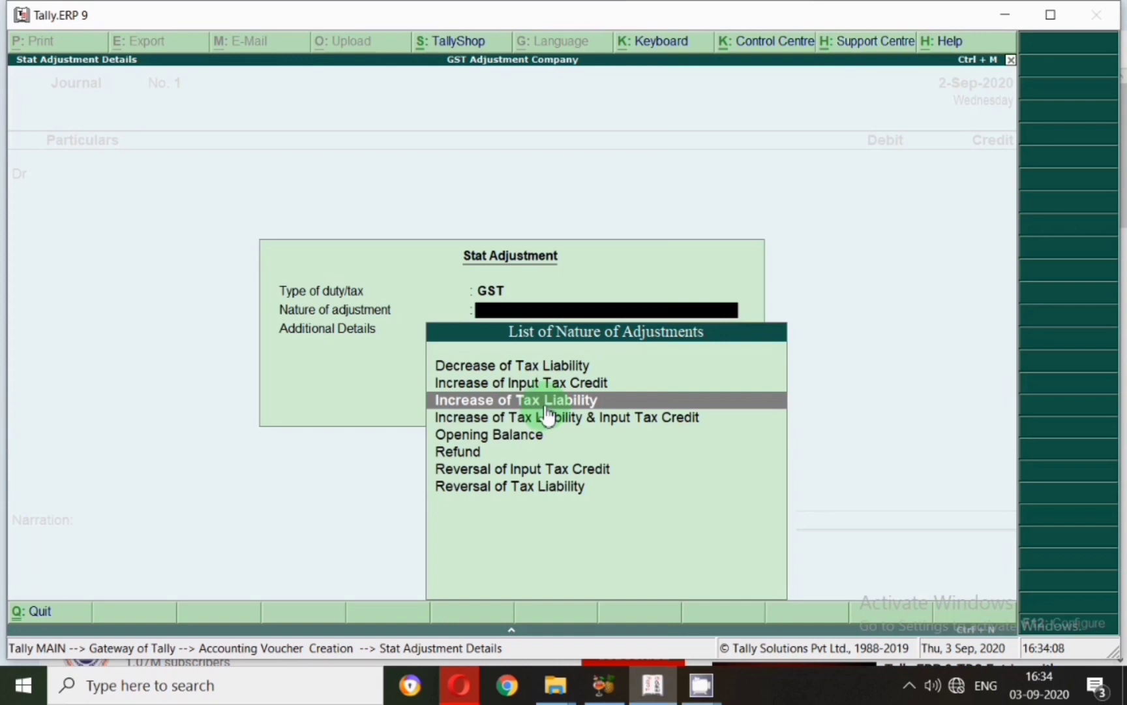
key(Return)
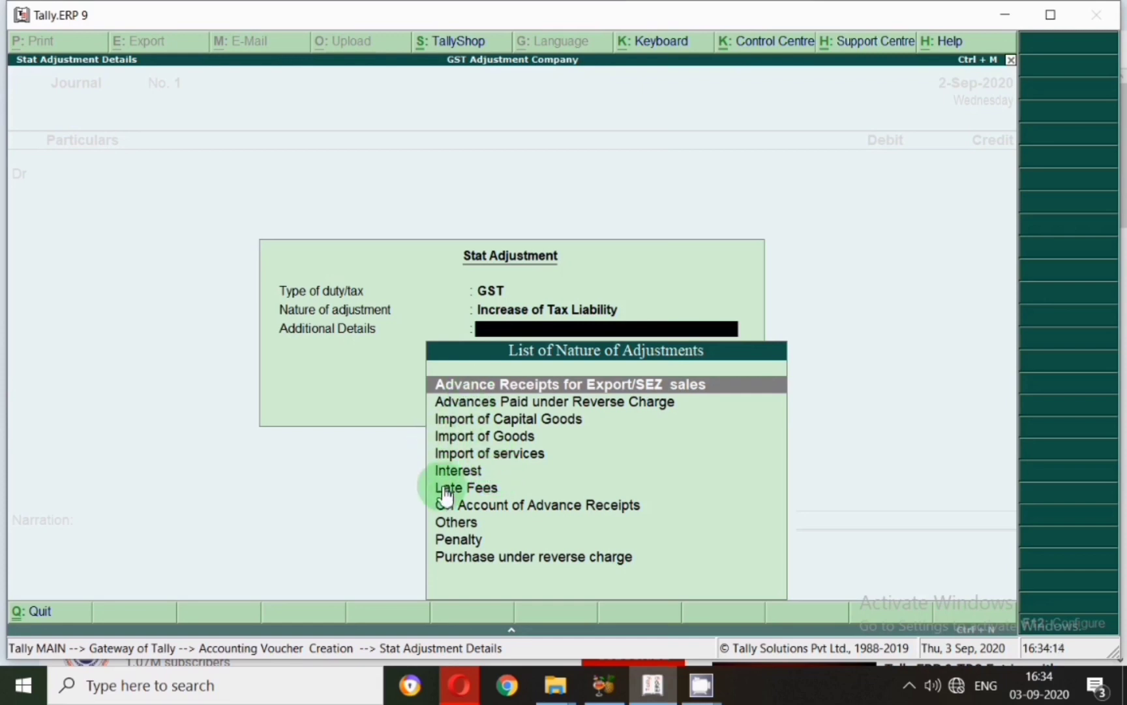
click(468, 507)
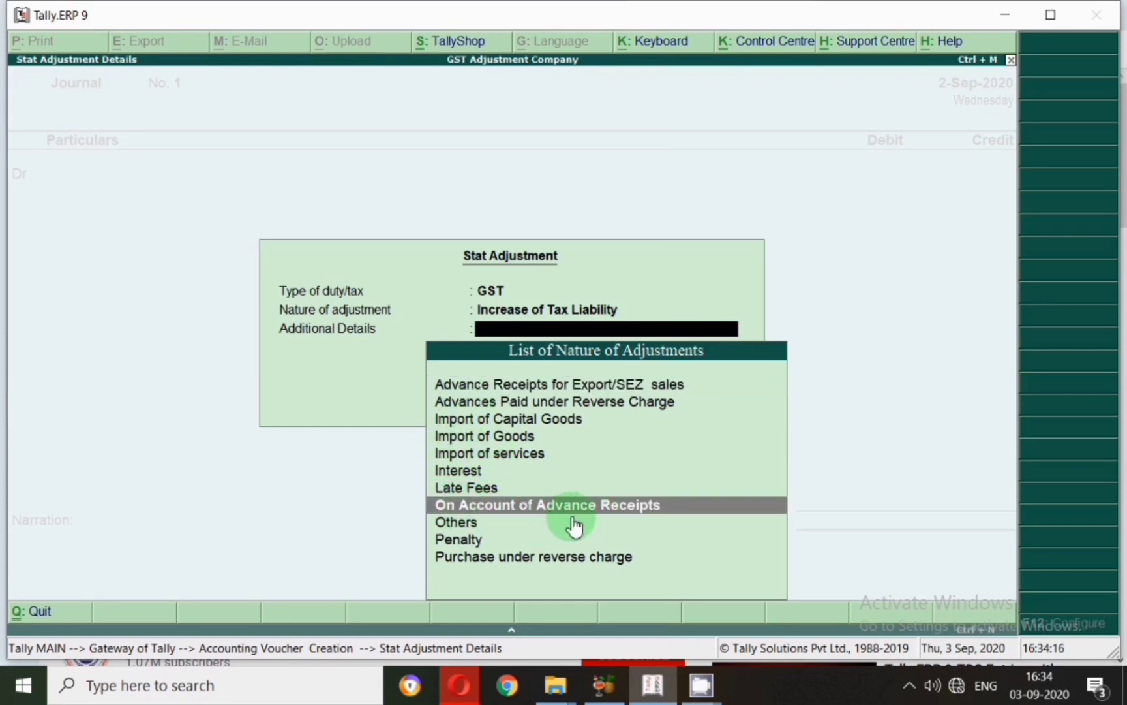
key(Return)
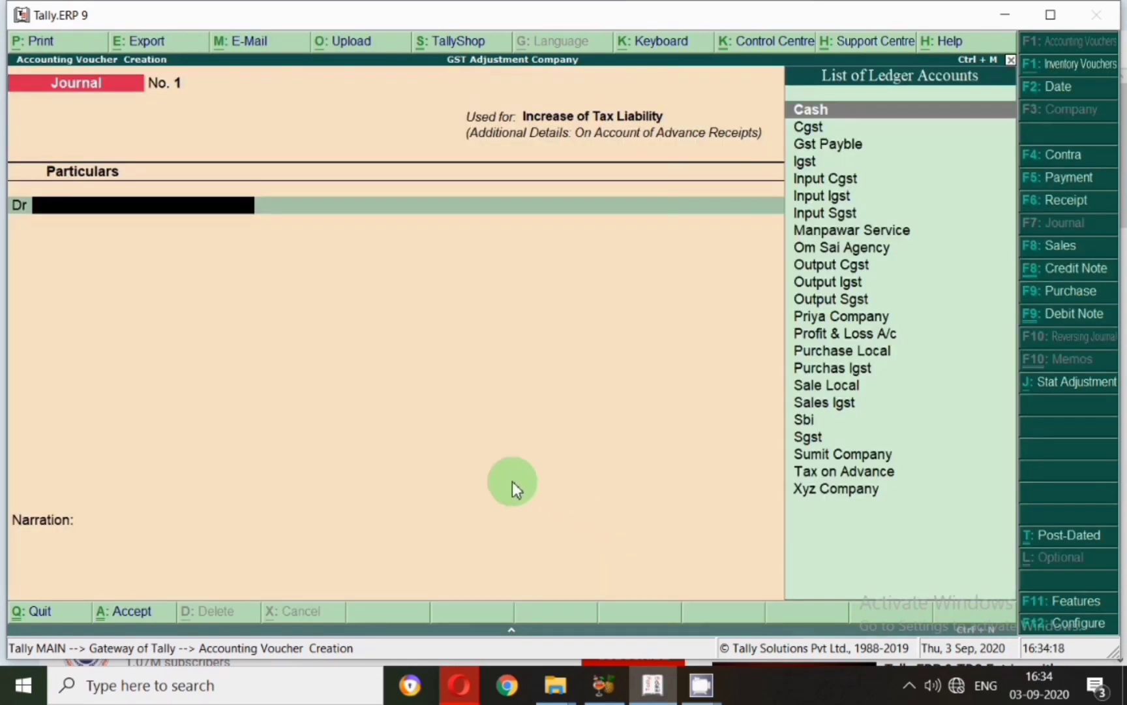
- Choose Tax on Advance as the journal's debit ledger
text(T)
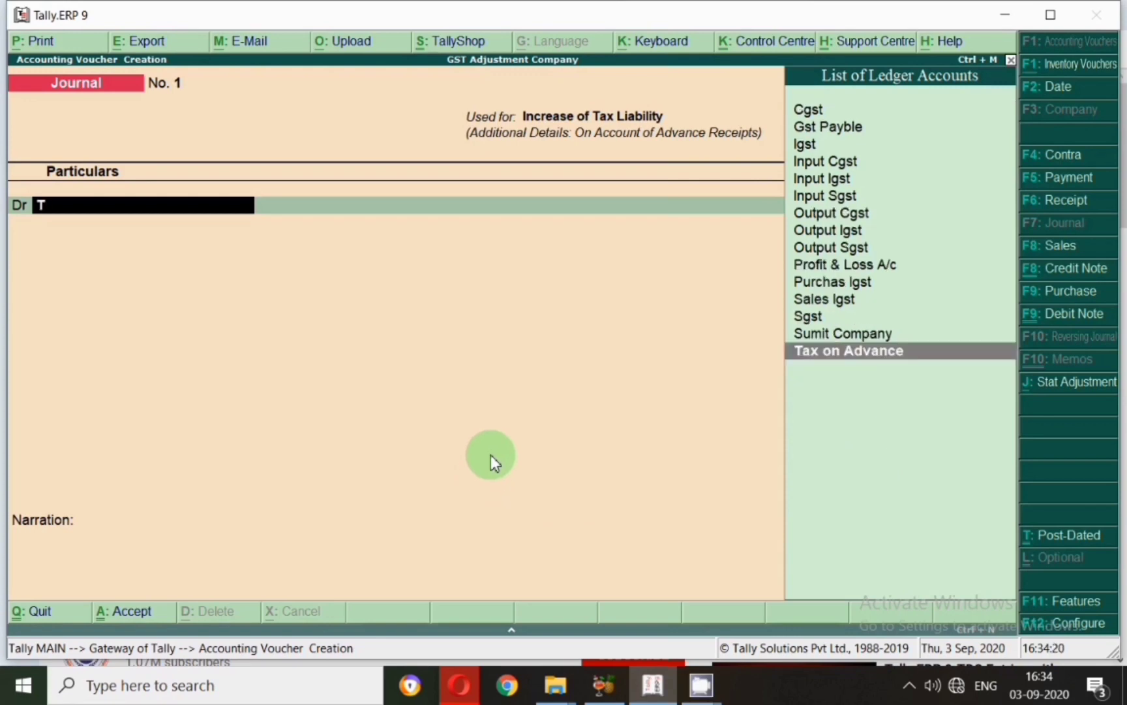
key(Return)
key(BackSpace)
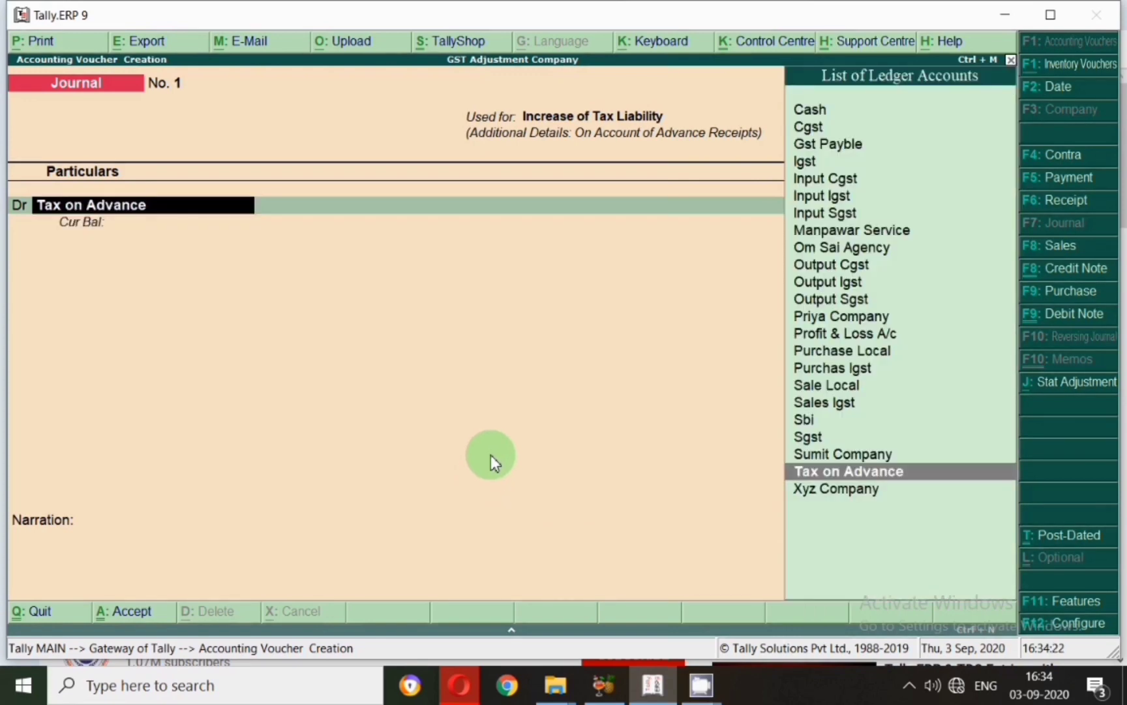
- Review the group, mailing and tax registration settings of the Tax on Advance ledger, and accept them without changes
key(ctrl+Return)
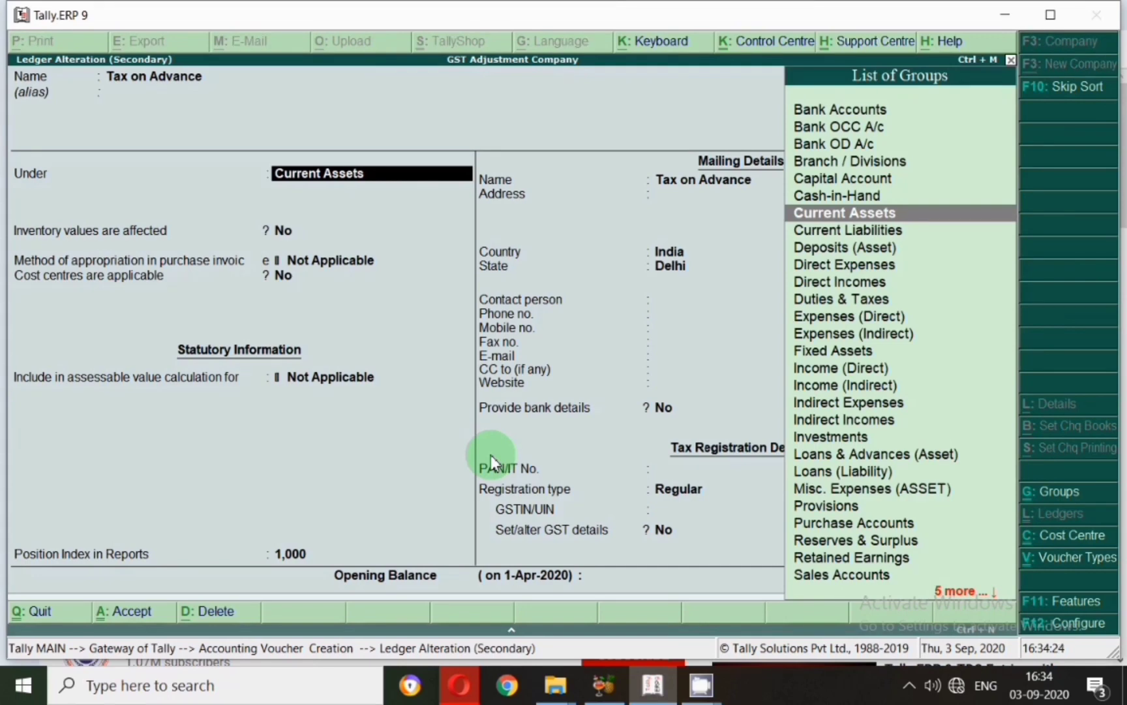
key(Return)
key(Return)
key(Return)
key(Return)
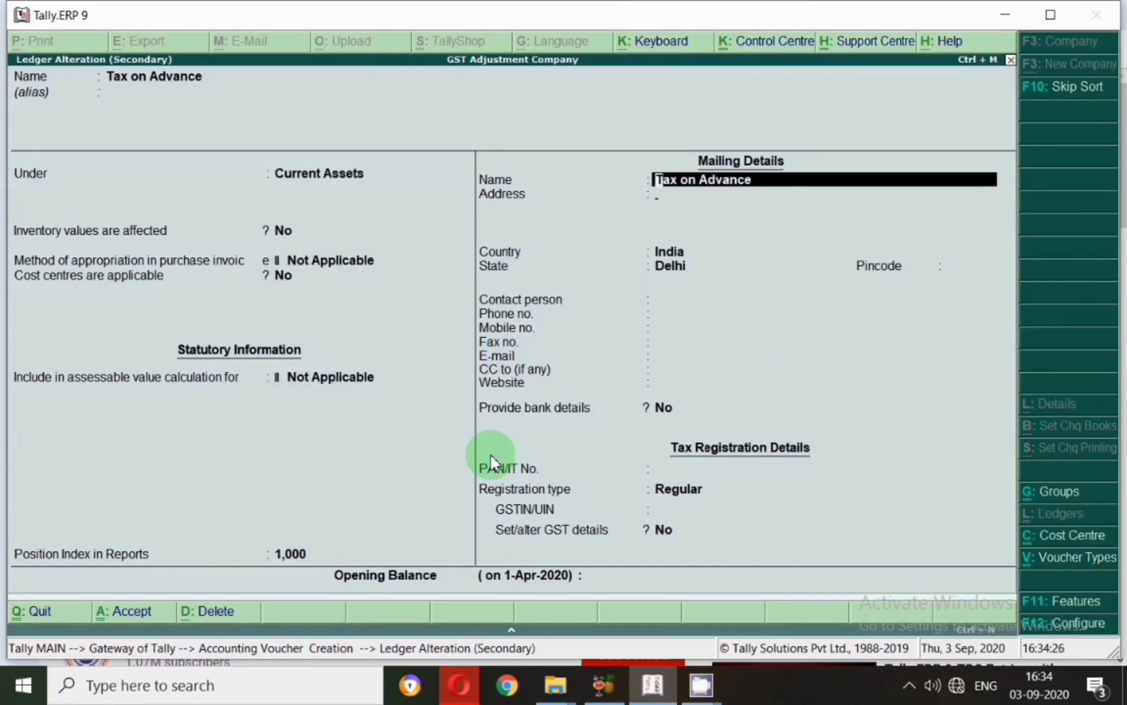
key(Return)
key(Return)
key(Return)
key(Return)
key(Return)
key(Return)
key(Return)
key(Return)
key(Return)
key(Return)
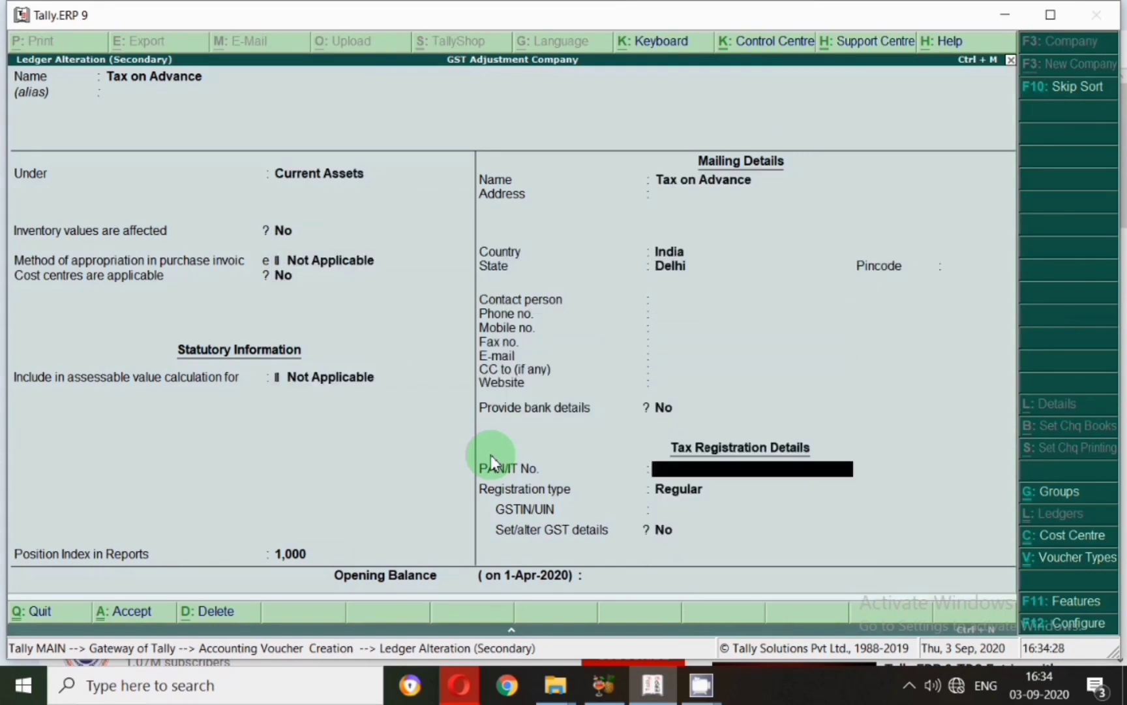
key(Return)
key(Return)
key(Return)
key(Return)
key(Return)
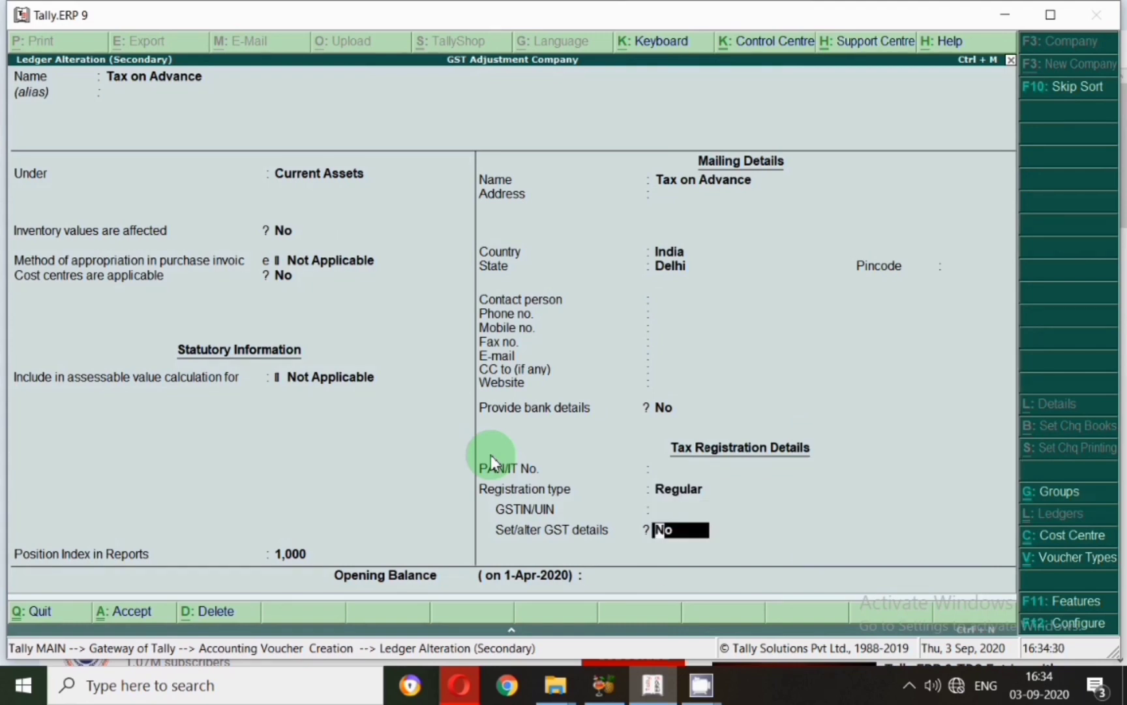
key(Return)
key(Return)
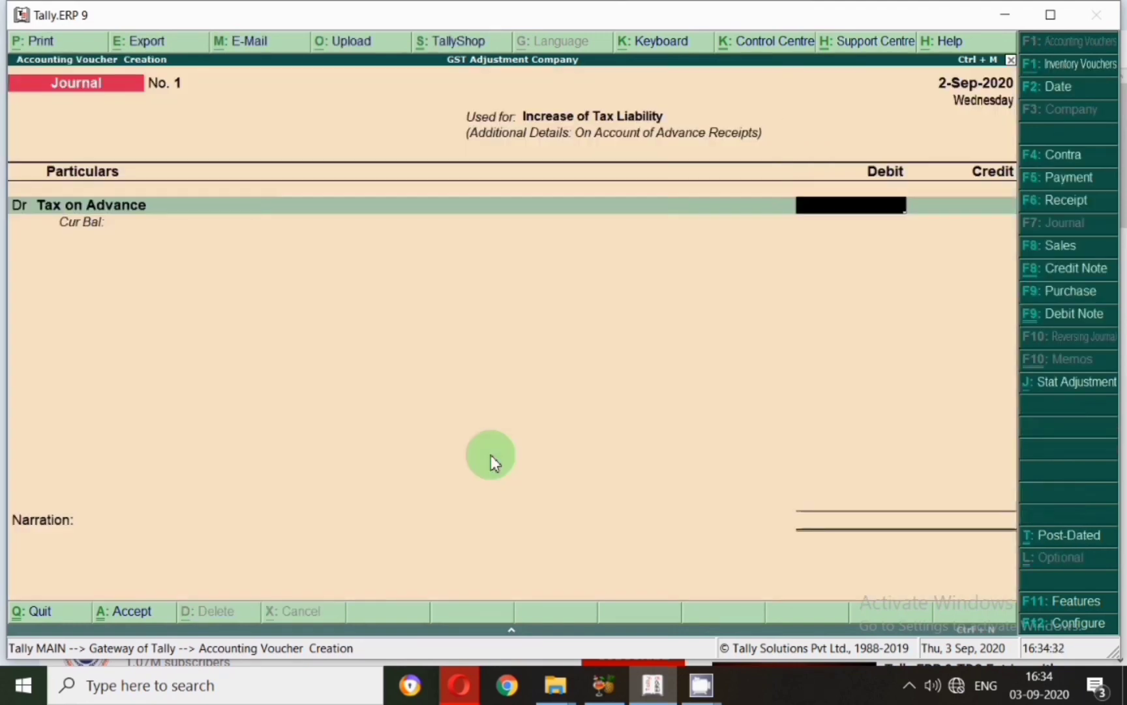
- Debit Tax on Advance with 18,000 and choose Cgst as the first credit ledger
text(18000)
key(Return)
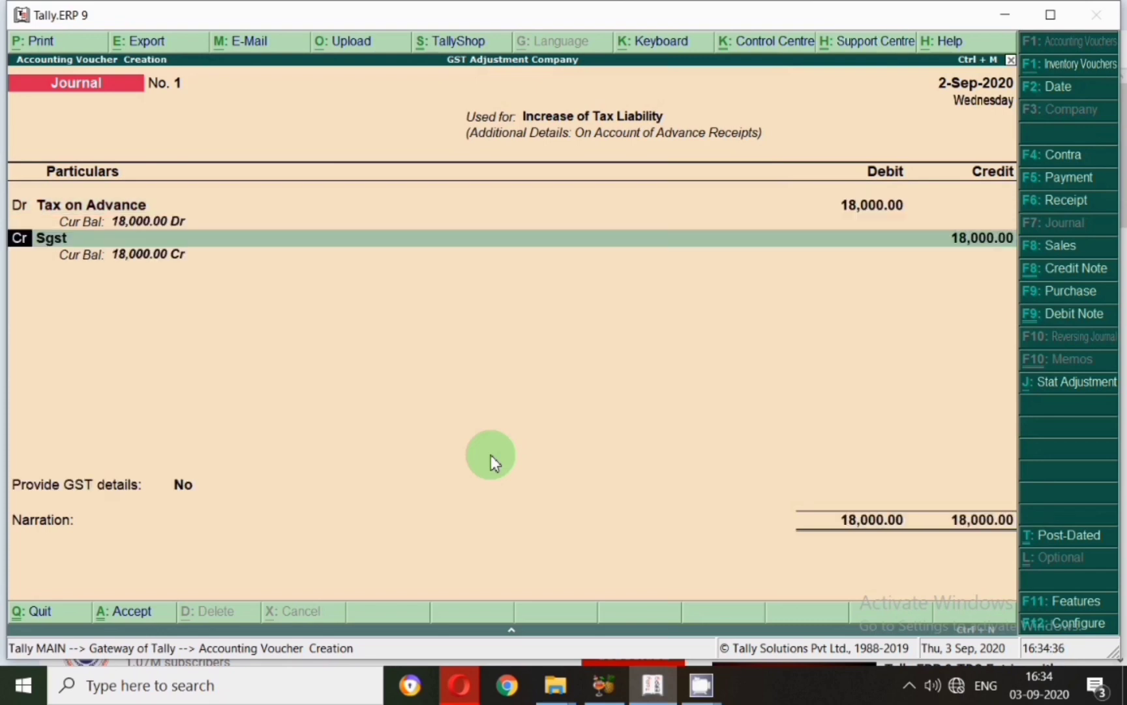
key(Return)
text(Cgs)
key(Return)
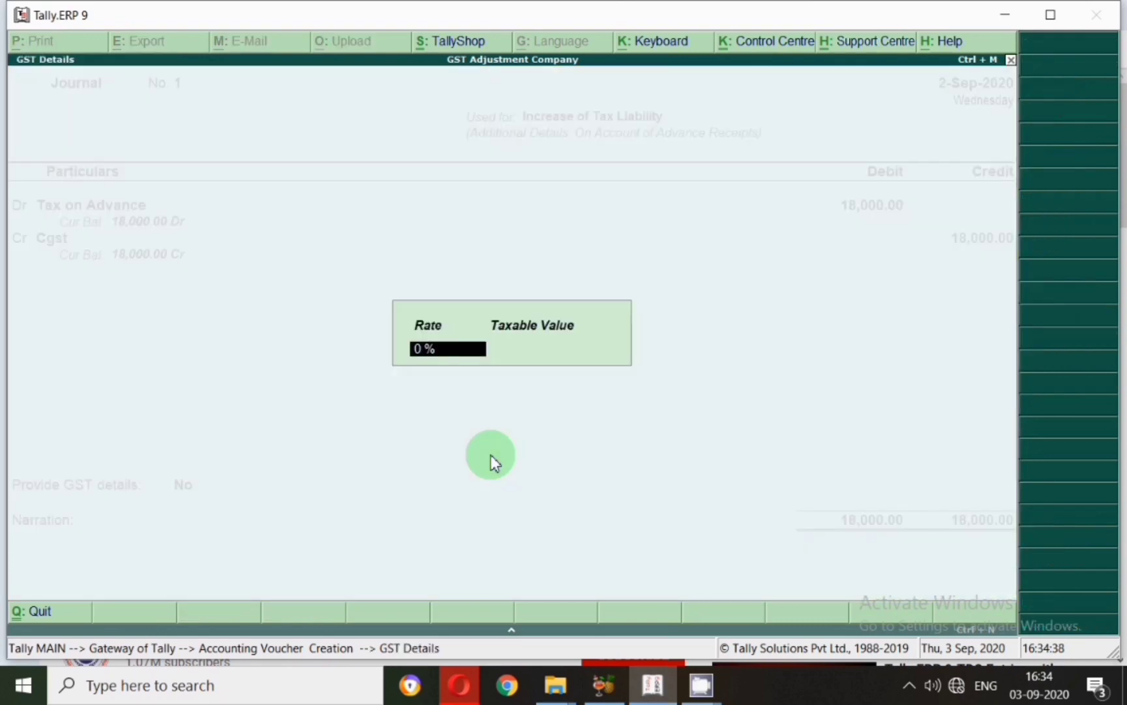
- Set Cgst's GST rate to 9% on a taxable value of 1,00,000, and credit the ledger with 9,000
text(9)
key(Return)
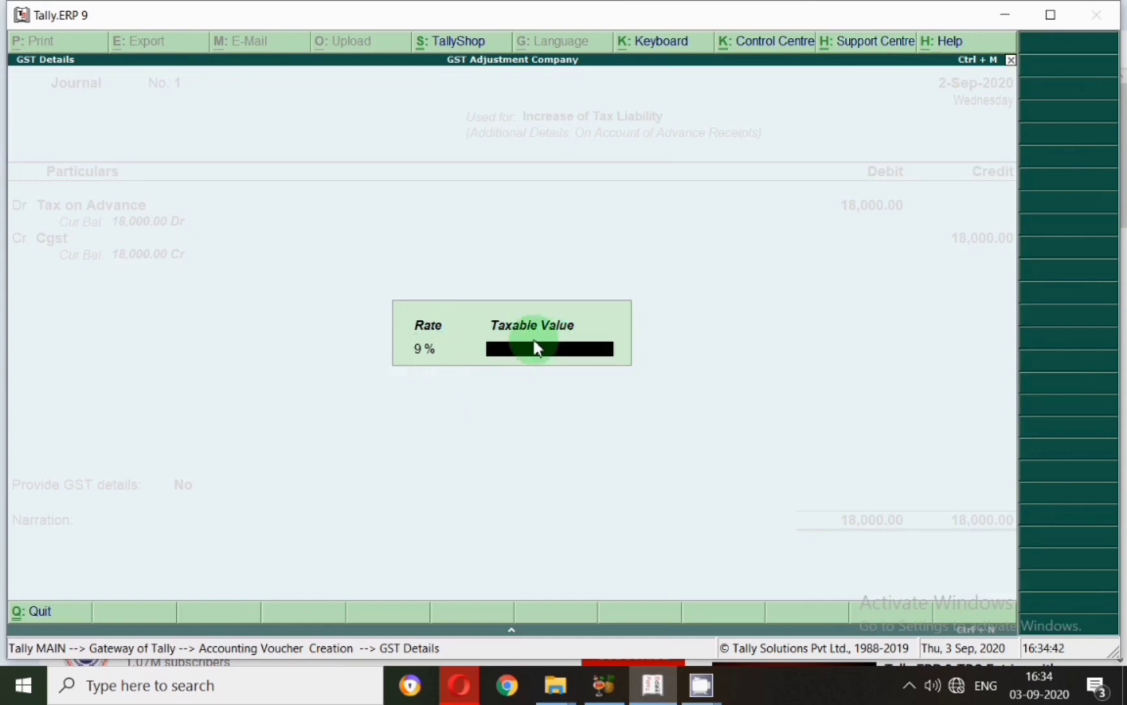
text(100000)
key(Return)
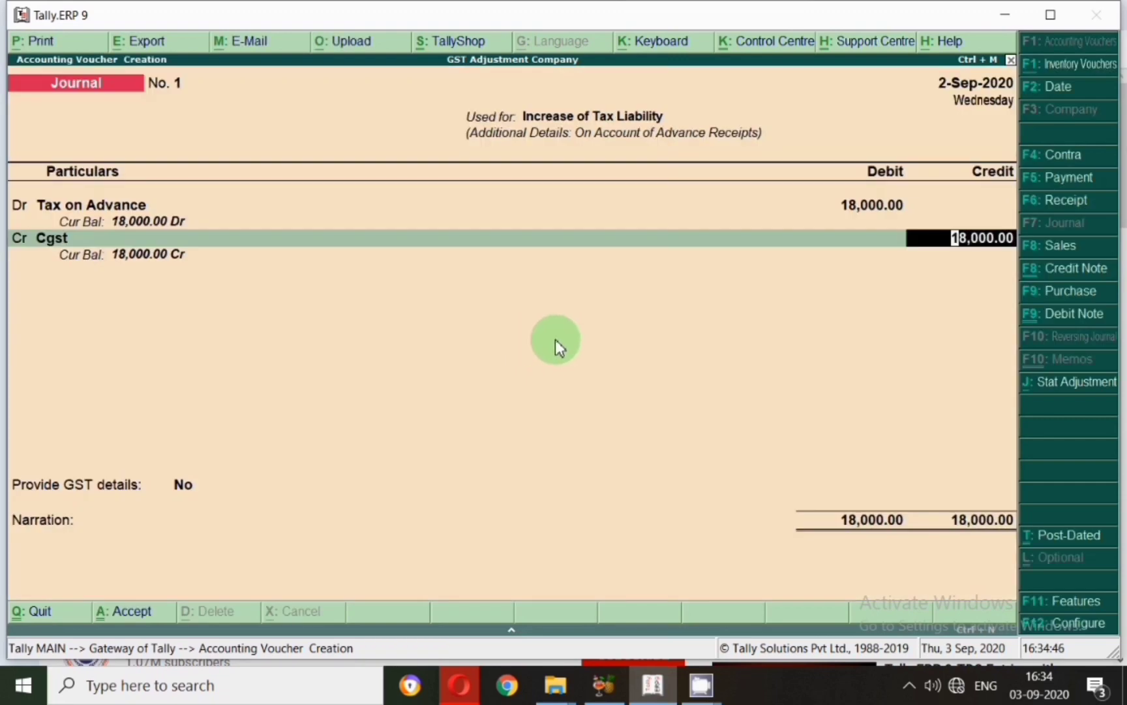
text(9,00)
text(0)
key(Return)
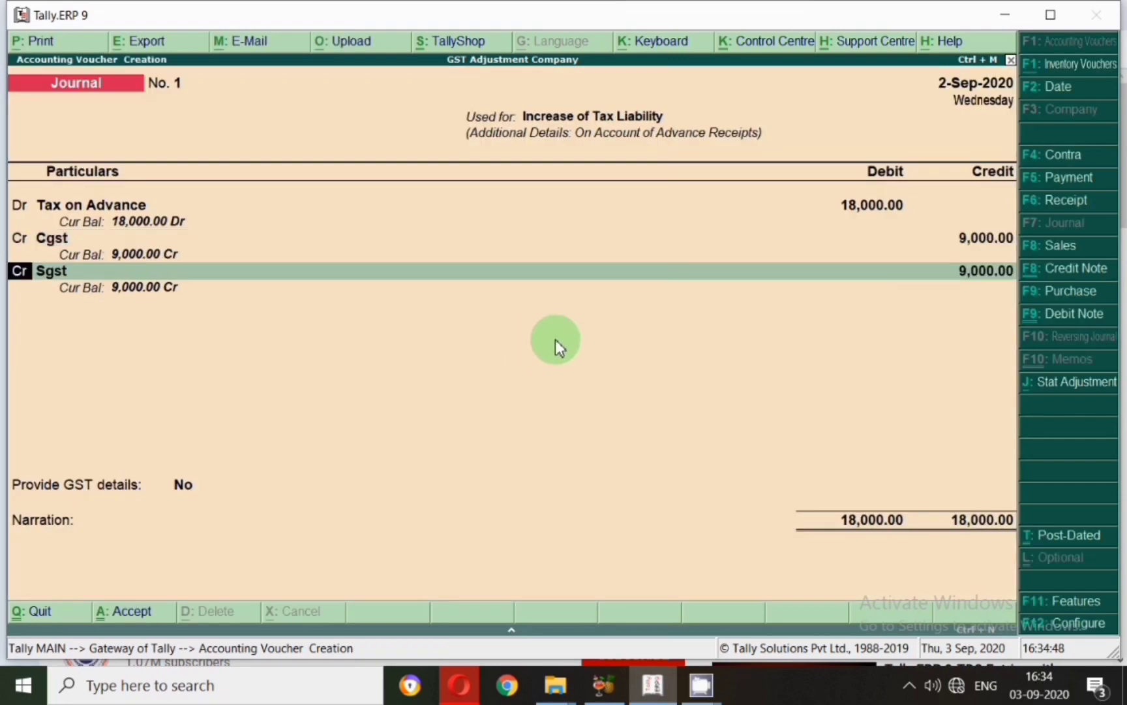
- Confirm the journal's Sgst credit of 9,000 with a 9% rate on a taxable value of 1,00,000
key(Return)
key(Return)
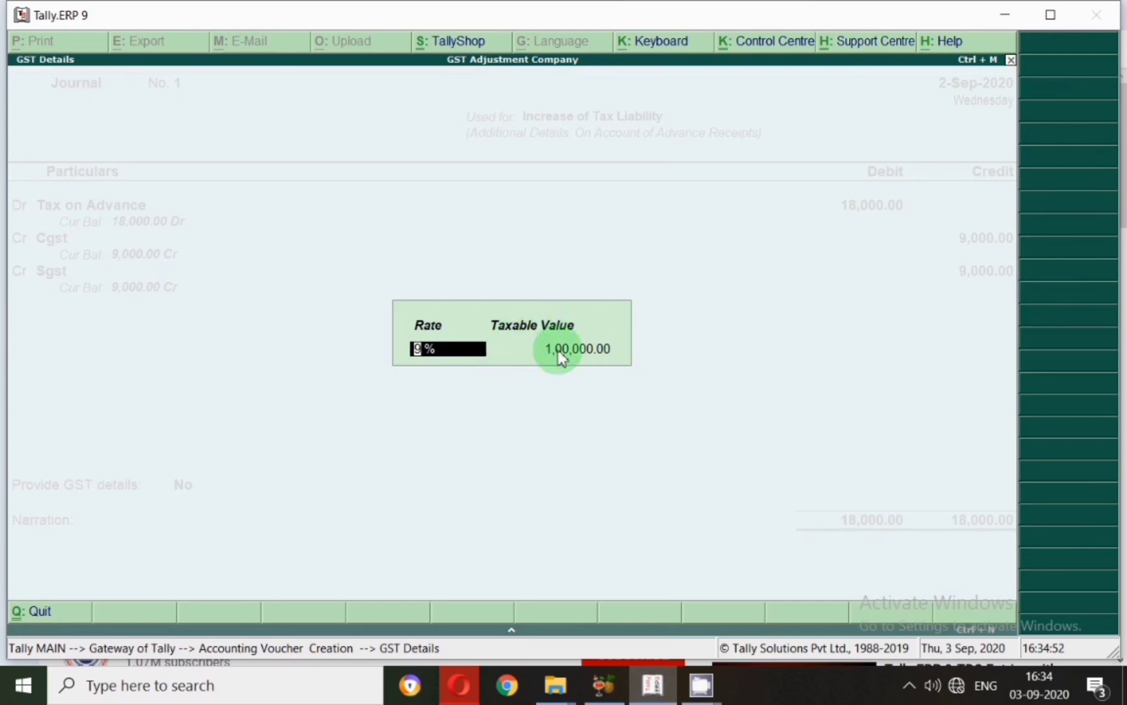
key(Return)
key(Return)
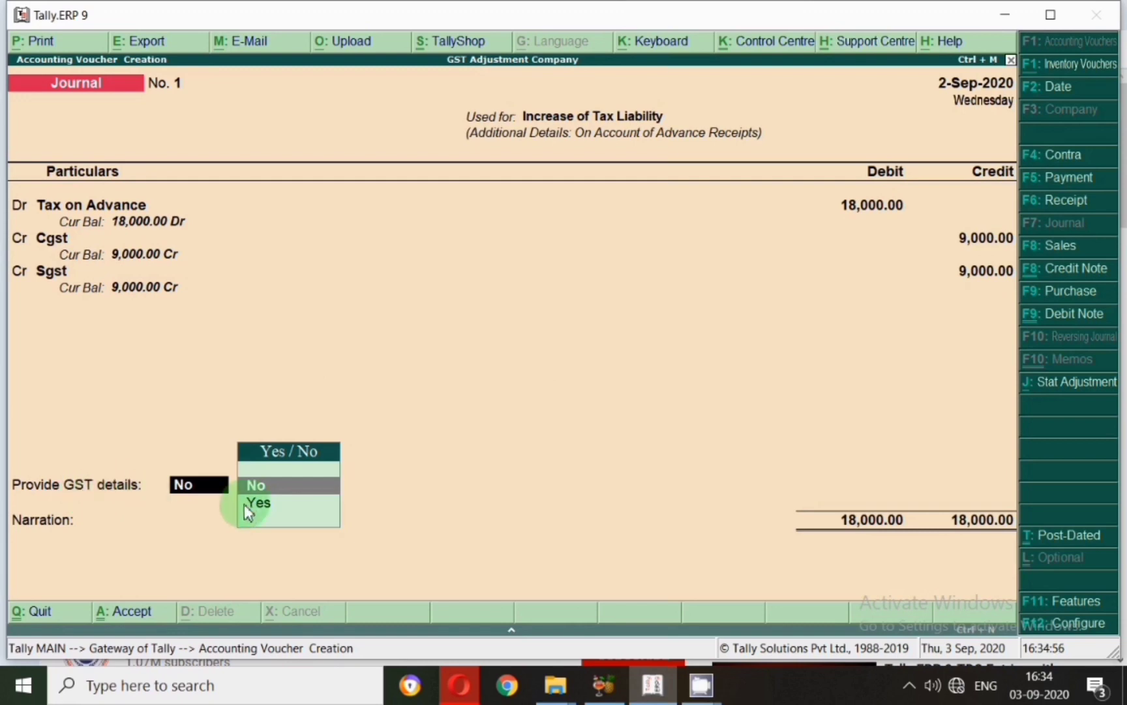
- Provide GST advance details for Om Sai Agency with place of supply Delhi and registration type Regular, and save the journal
click(315, 506)
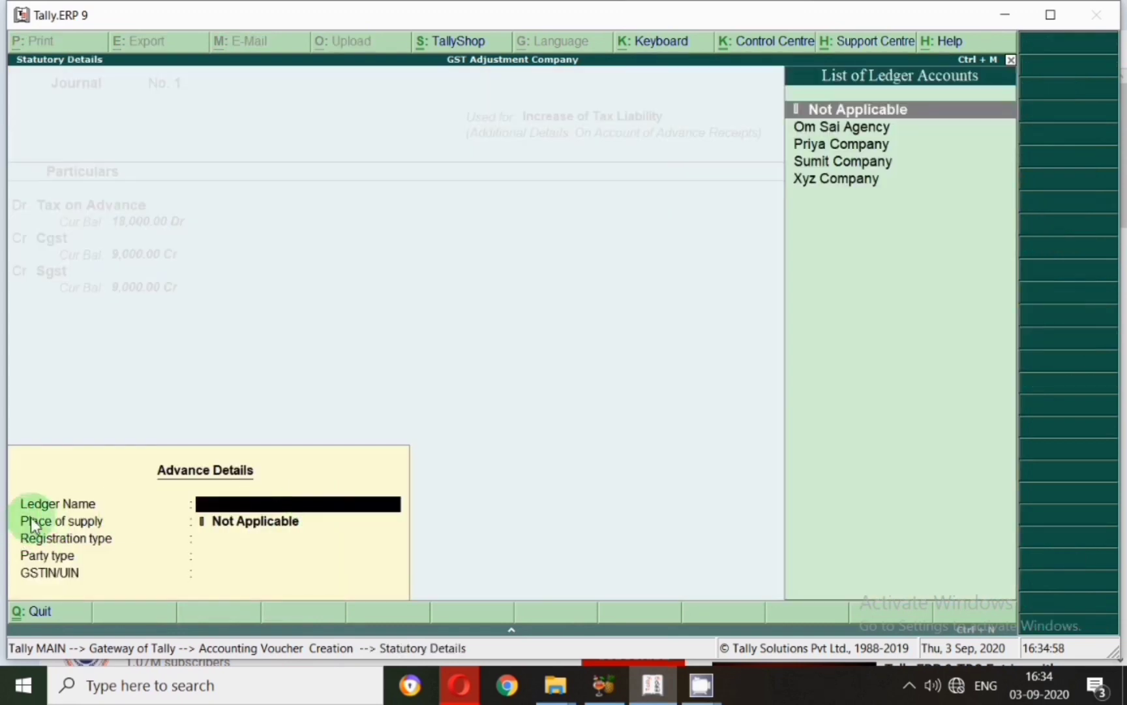
text(Om)
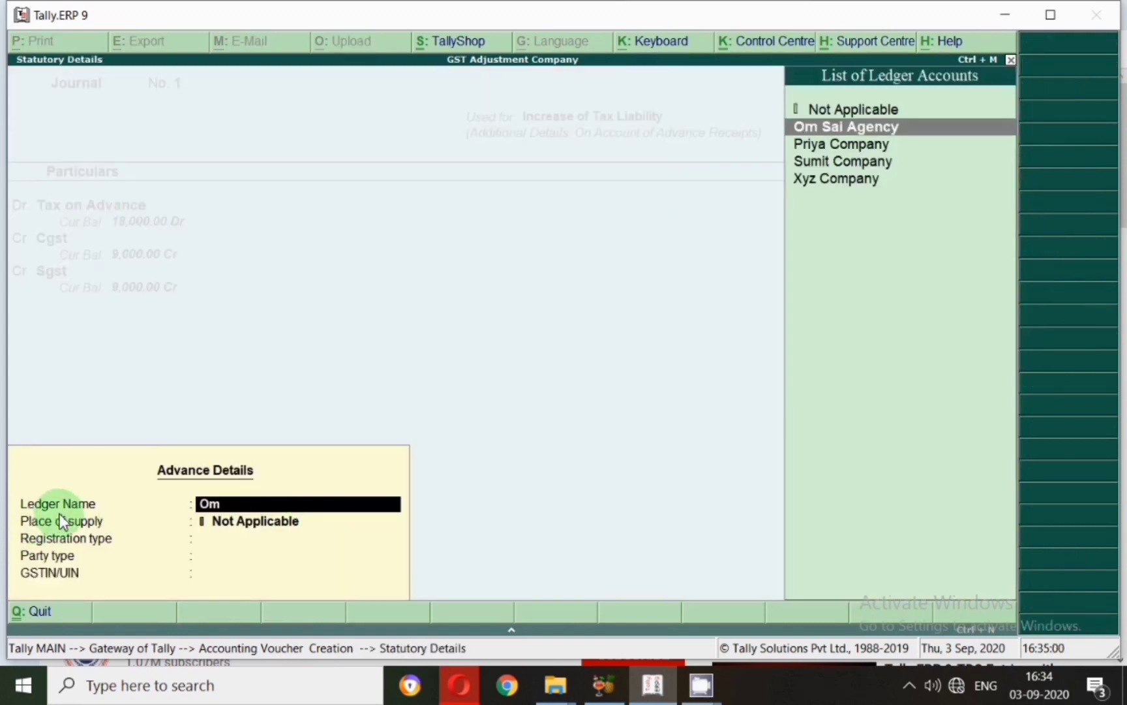
key(Return)
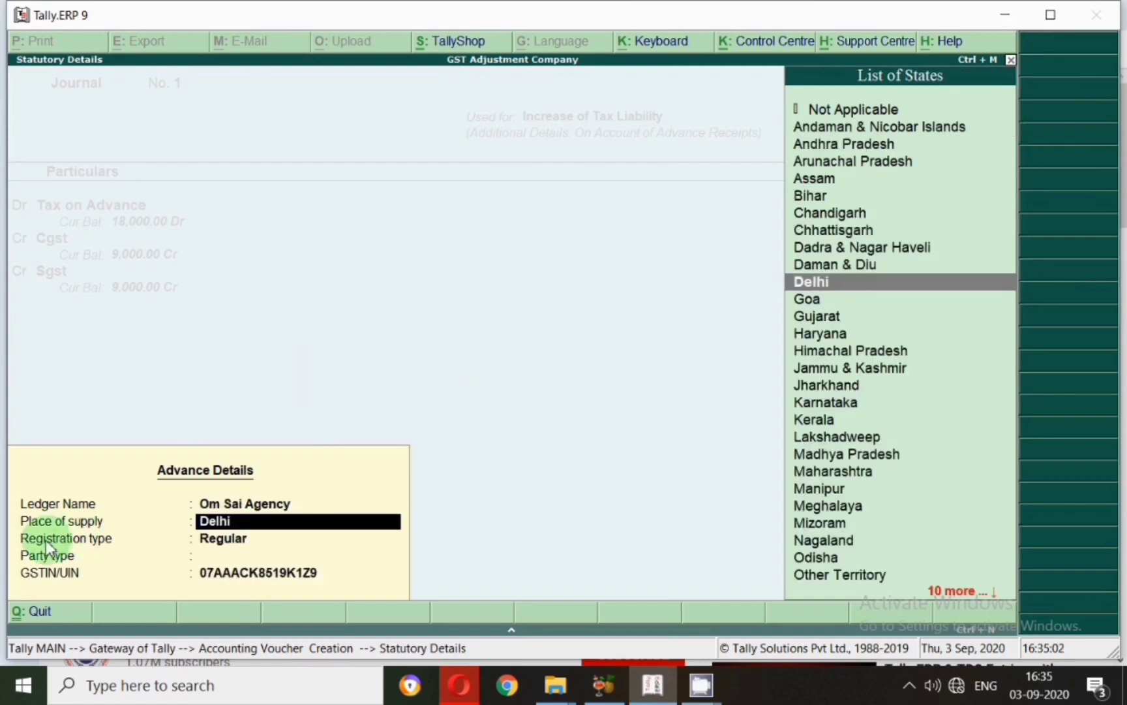
click(227, 543)
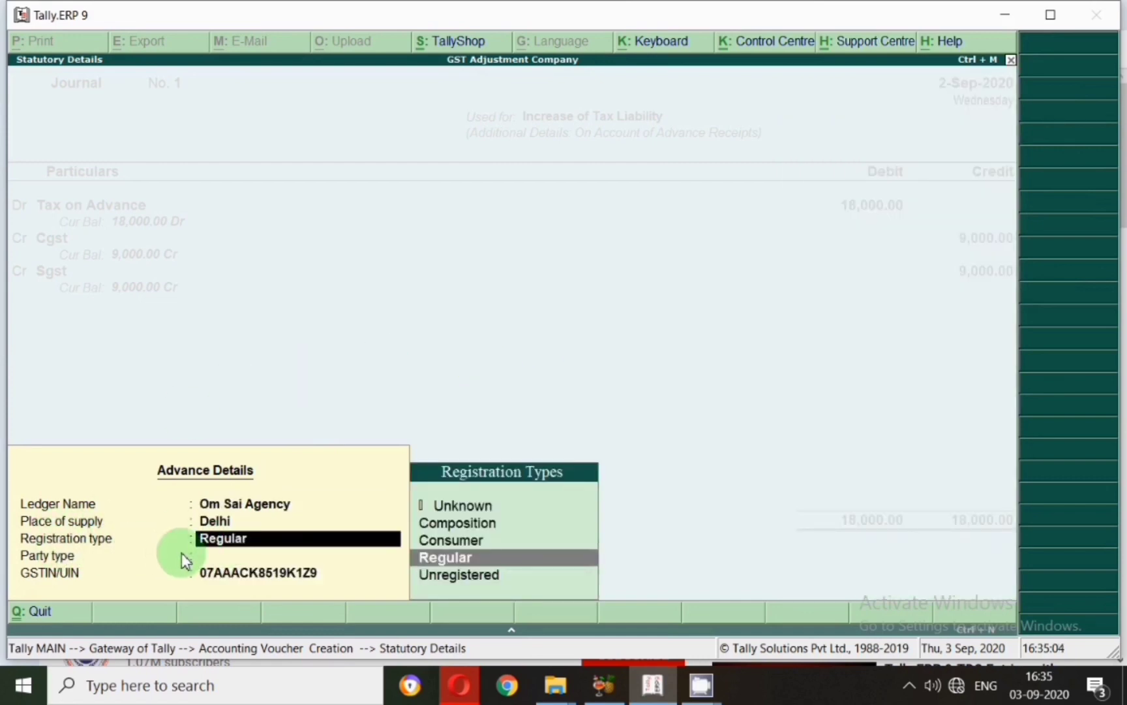
key(Return)
key(Return)
key(Return)
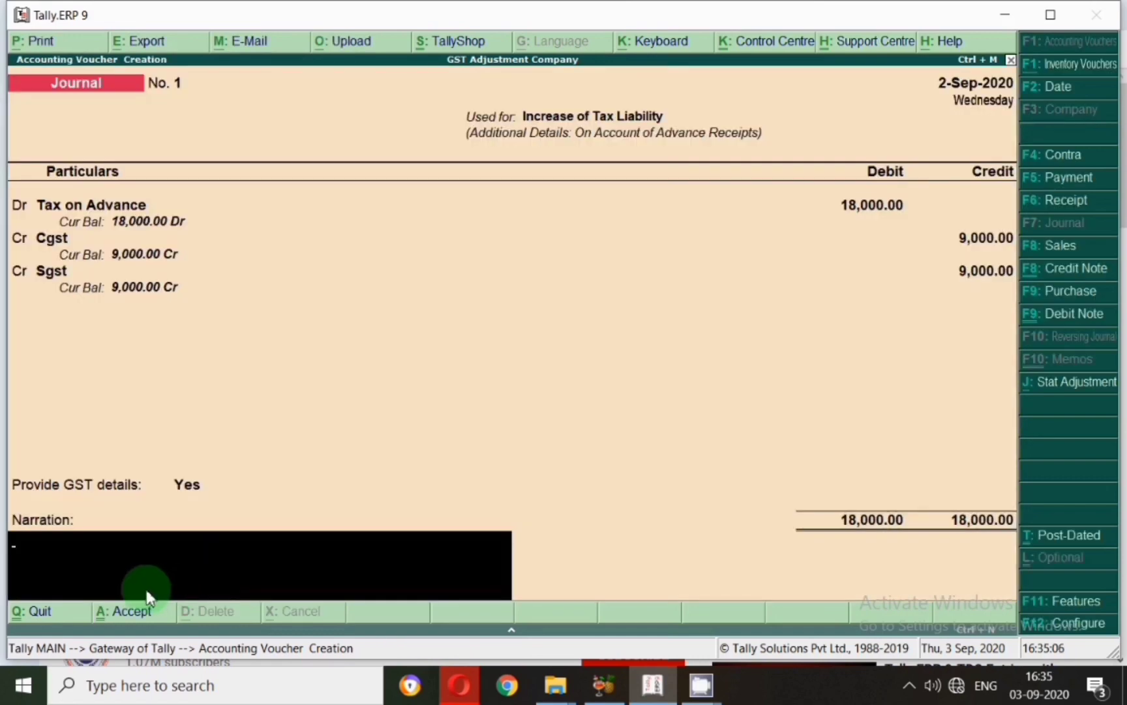
key(Return)
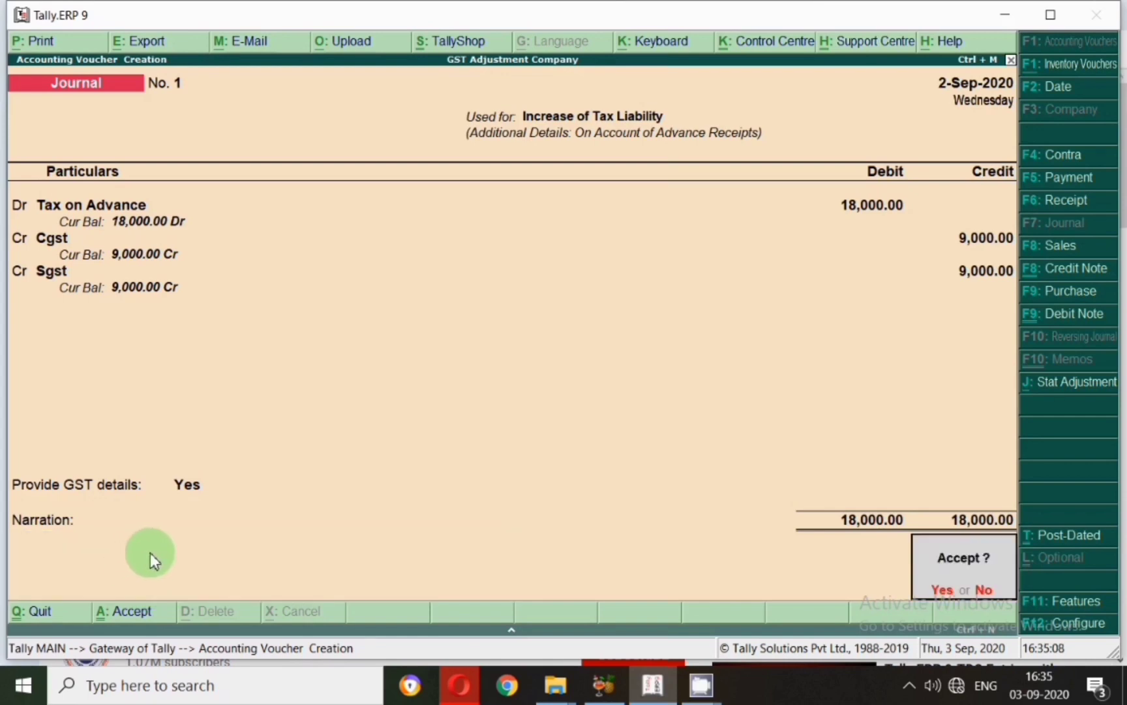
key(Return)
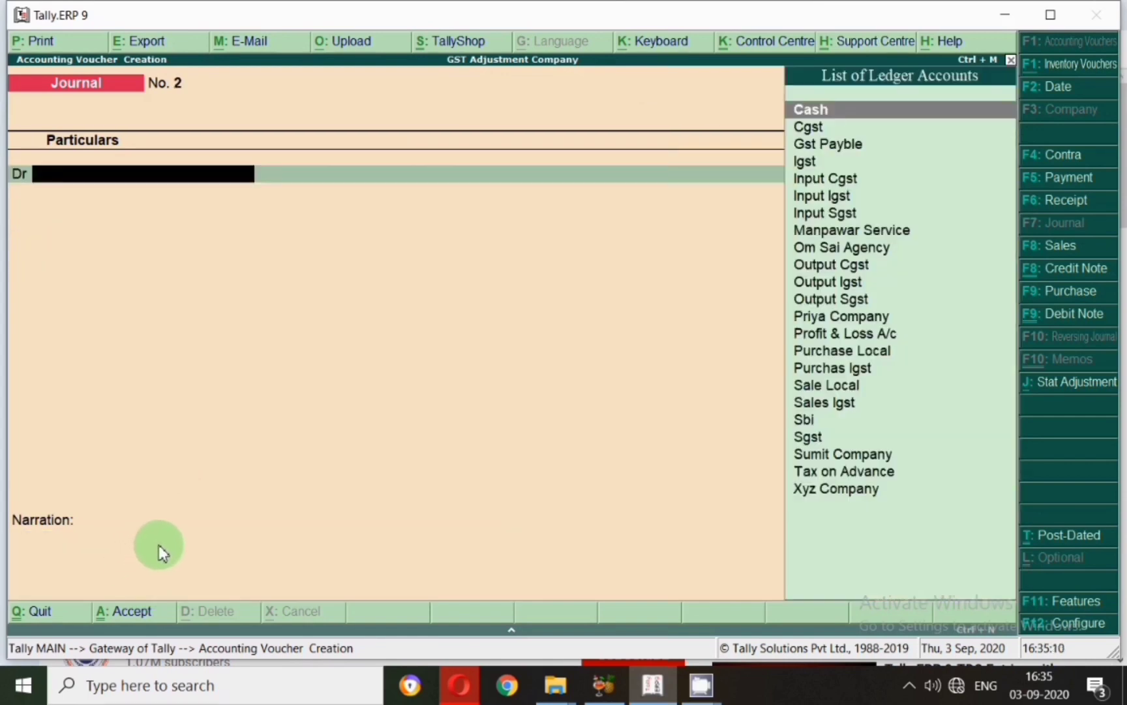
key(Escape)
key(Return)
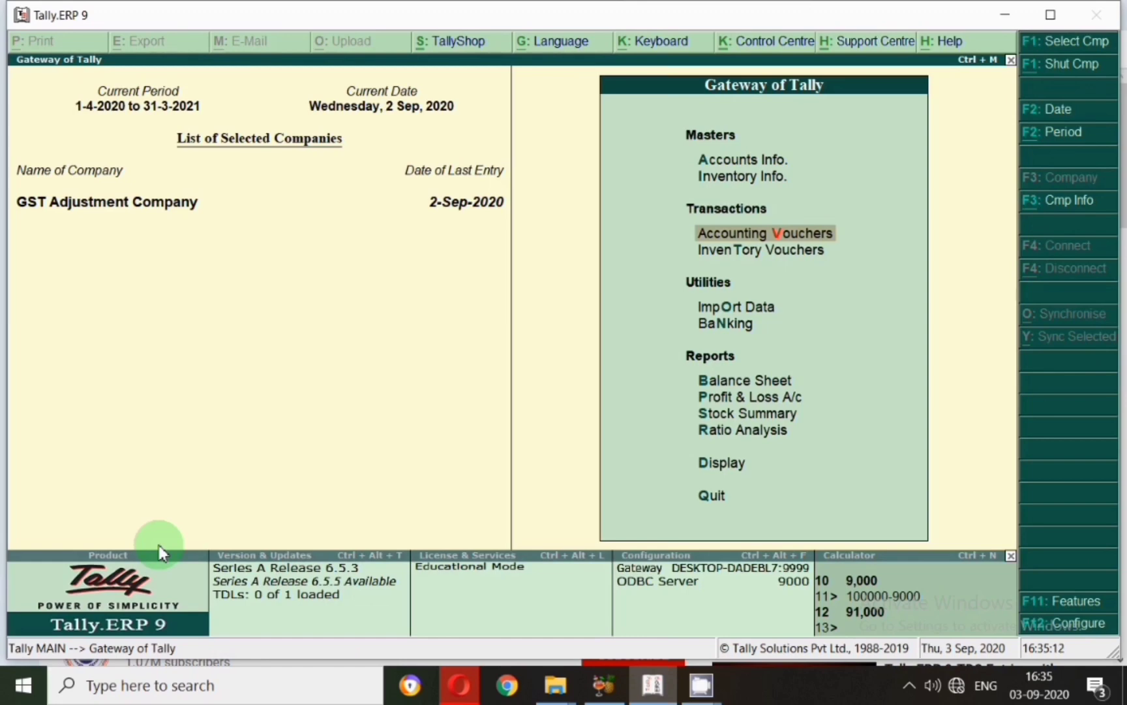
- Examine the Duties & Taxes and Tax on Advance amounts in the detailed balance sheet
key(b)
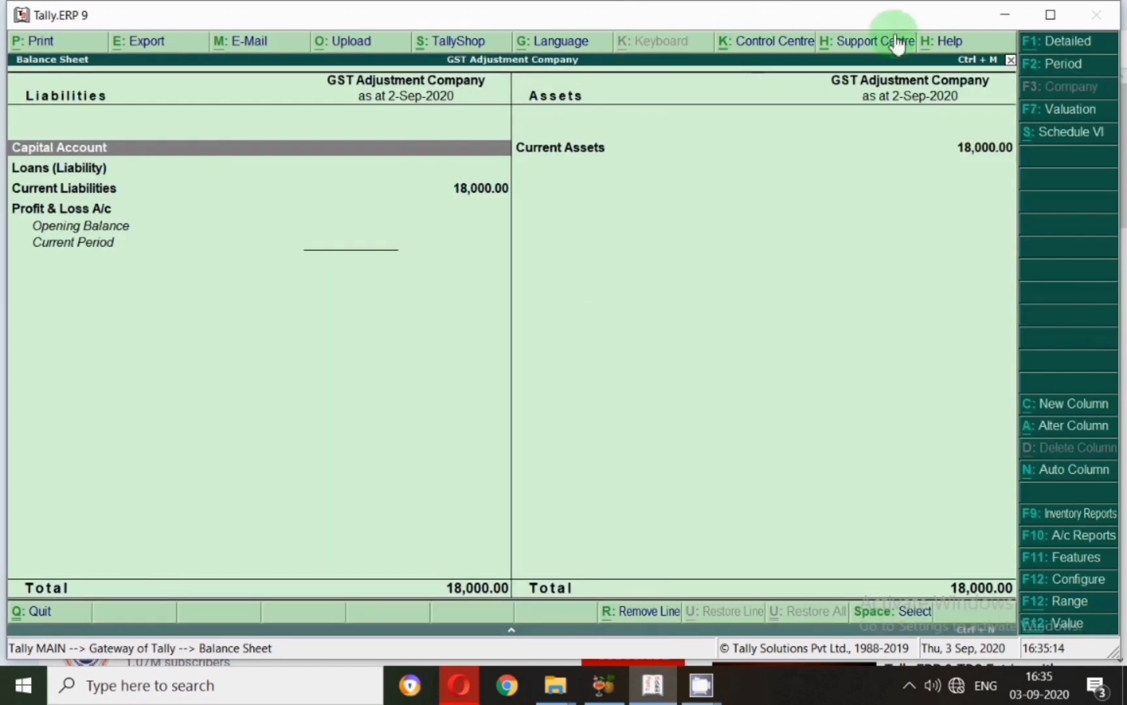
click(1083, 40)
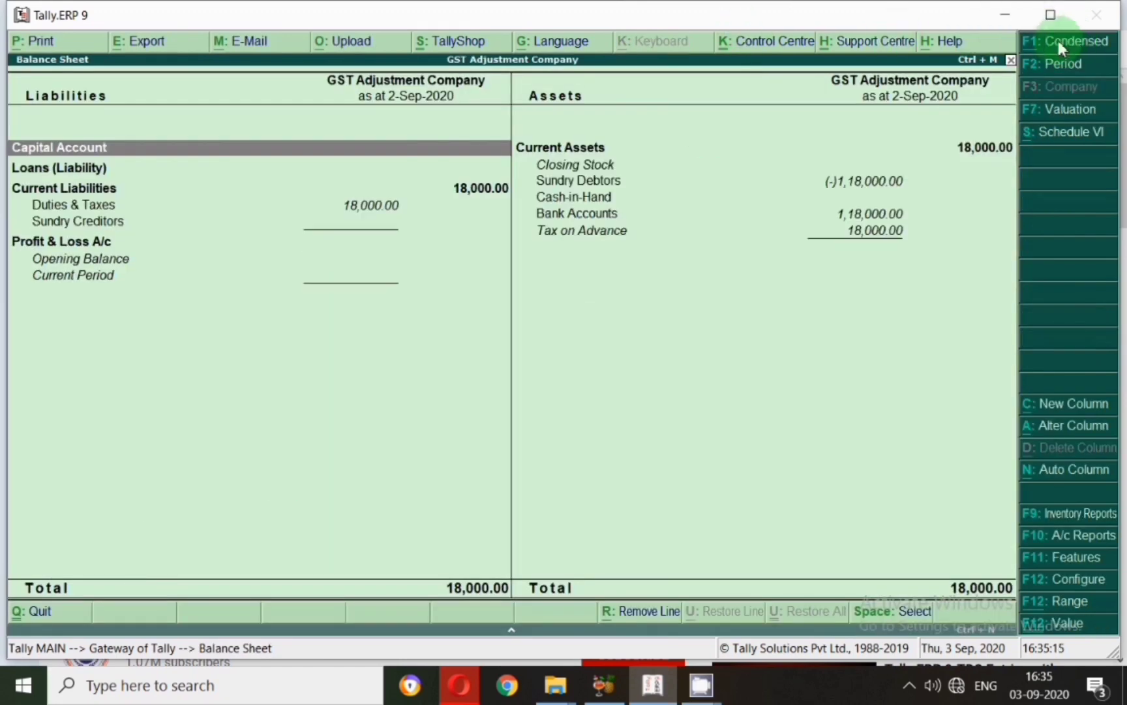
click(356, 206)
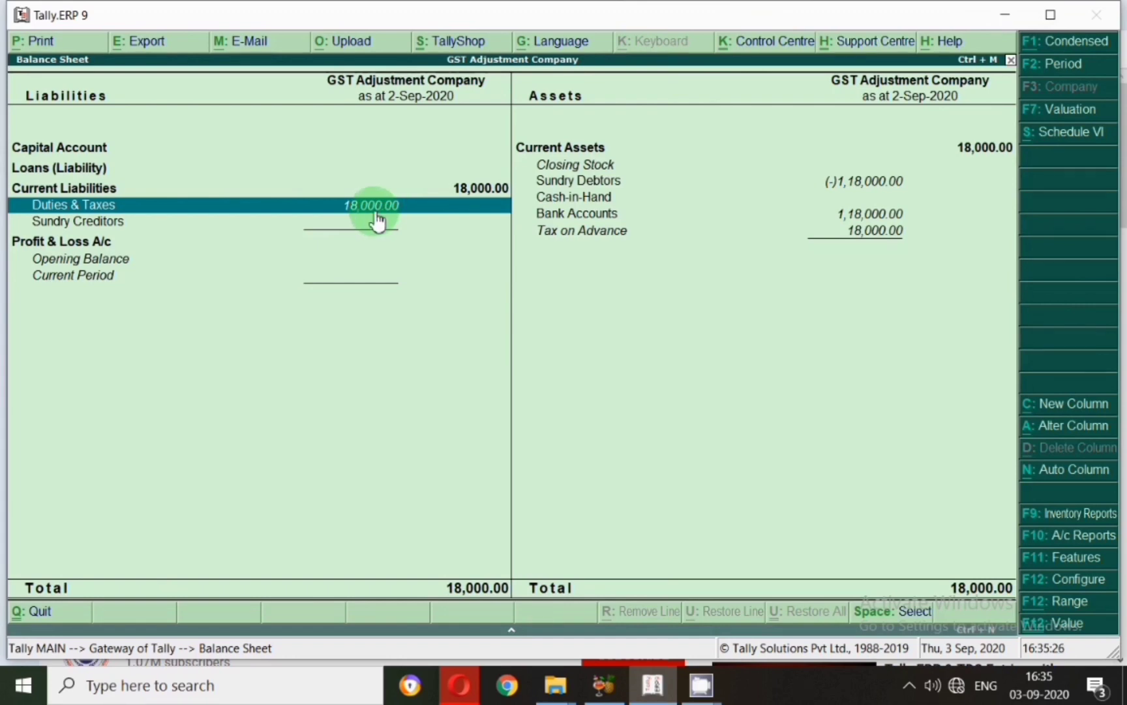
key(Escape)
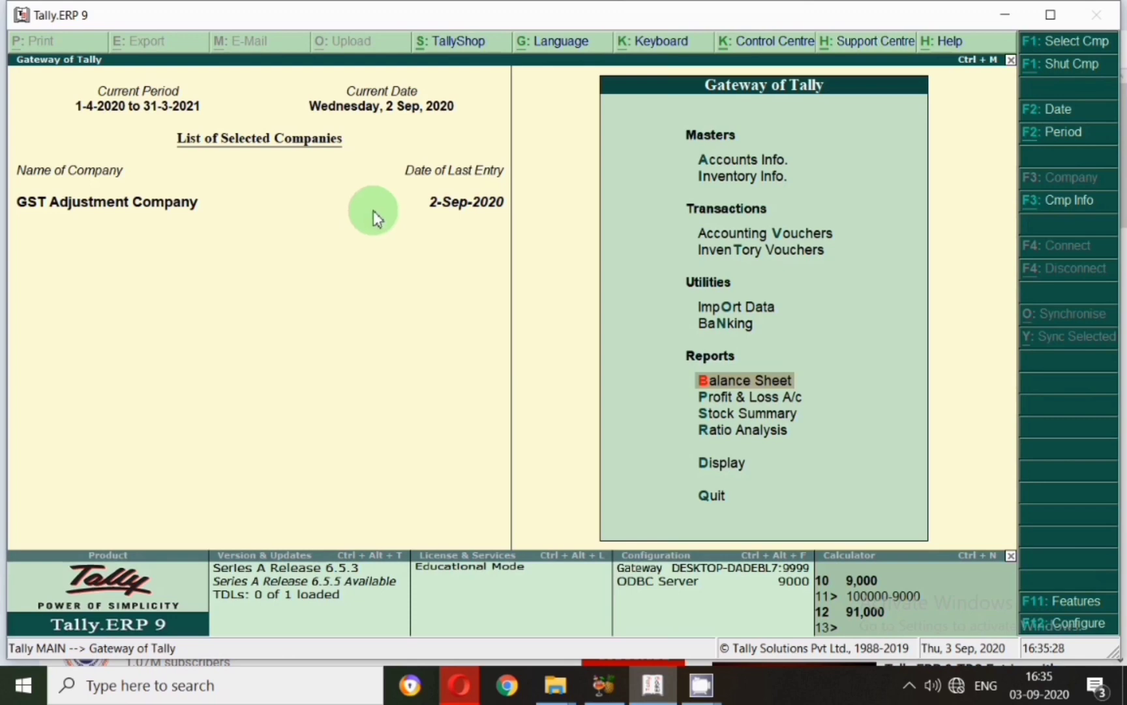
- View GSTR-1 for 1-Apr-2020 to 2-Sep-2020 and examine the Tax Liability (Advances received) row
key(d)
key(o)
key(Return)
key(Return)
key(alt+F2)
key(Return)
key(Return)
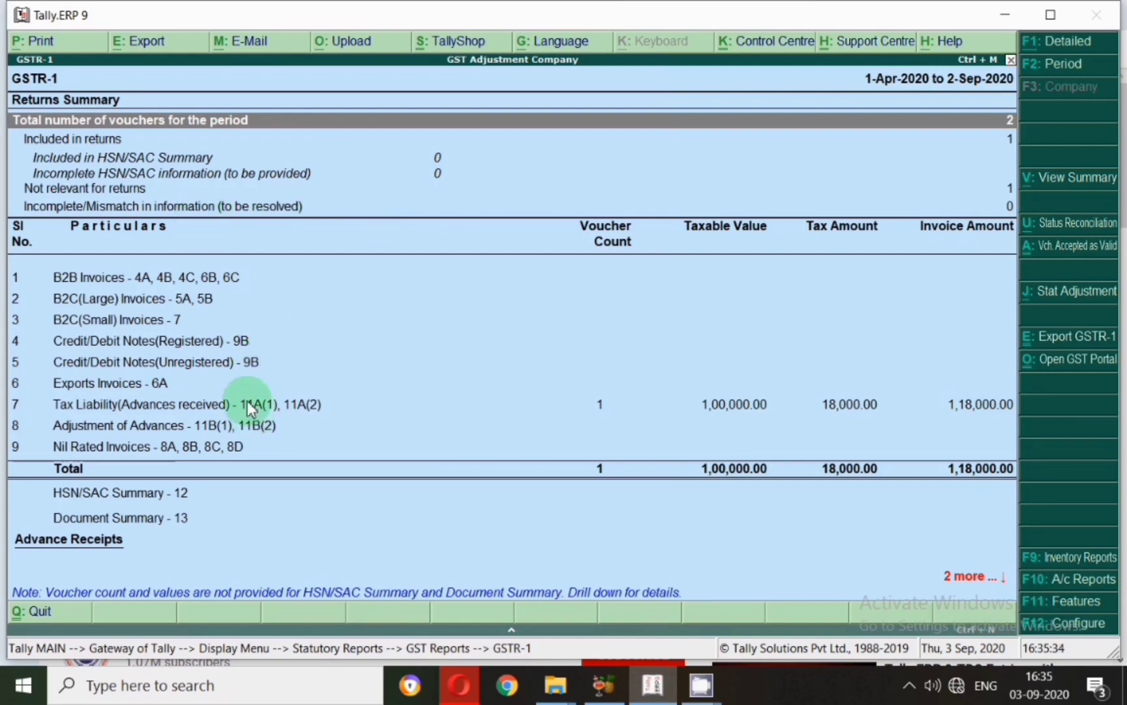
click(272, 406)
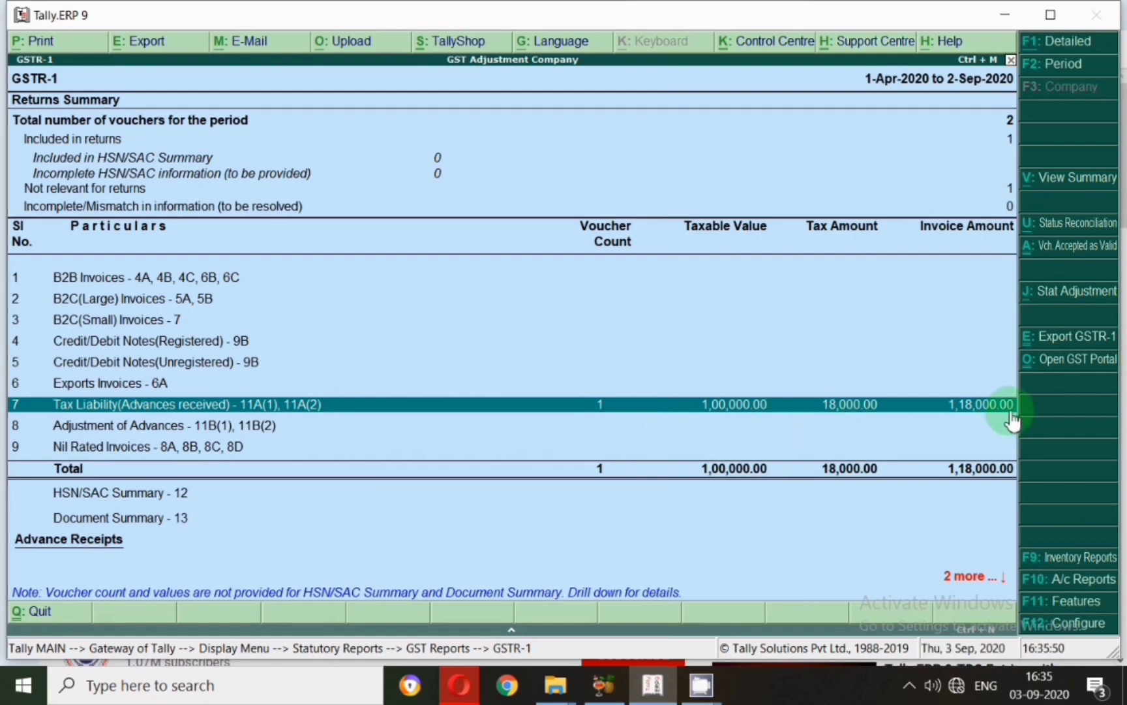
- Start a payment voucher dated 1-Oct-2020
click(1046, 297)
click(975, 362)
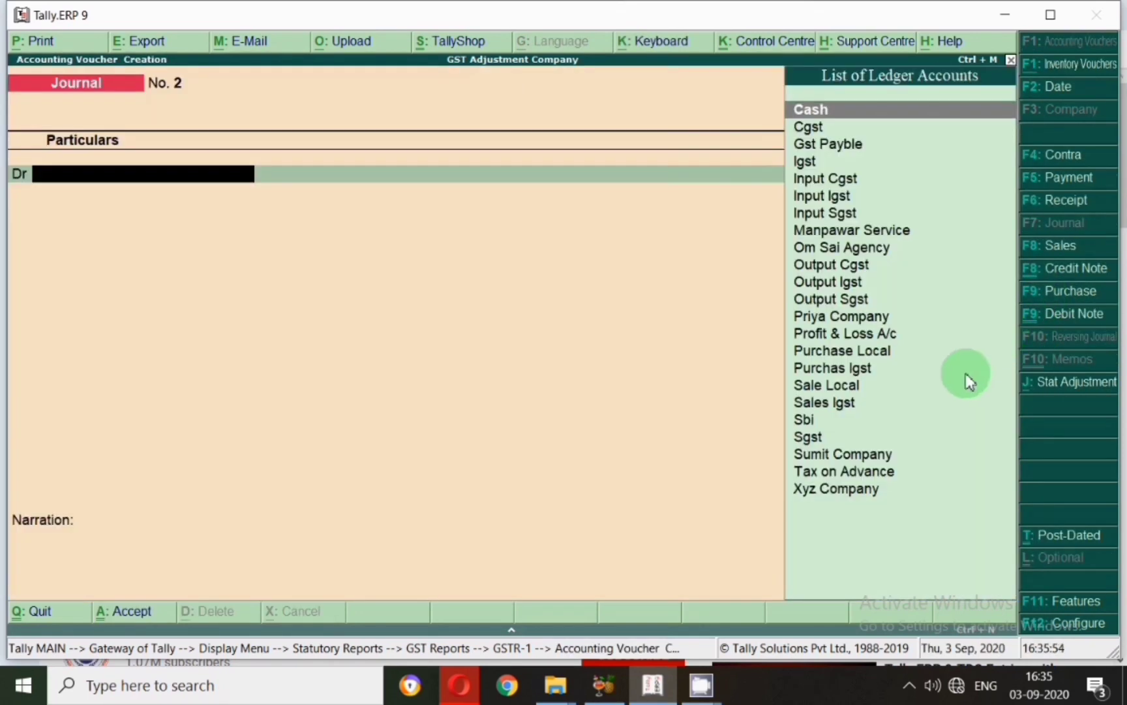
click(1070, 186)
key(F2)
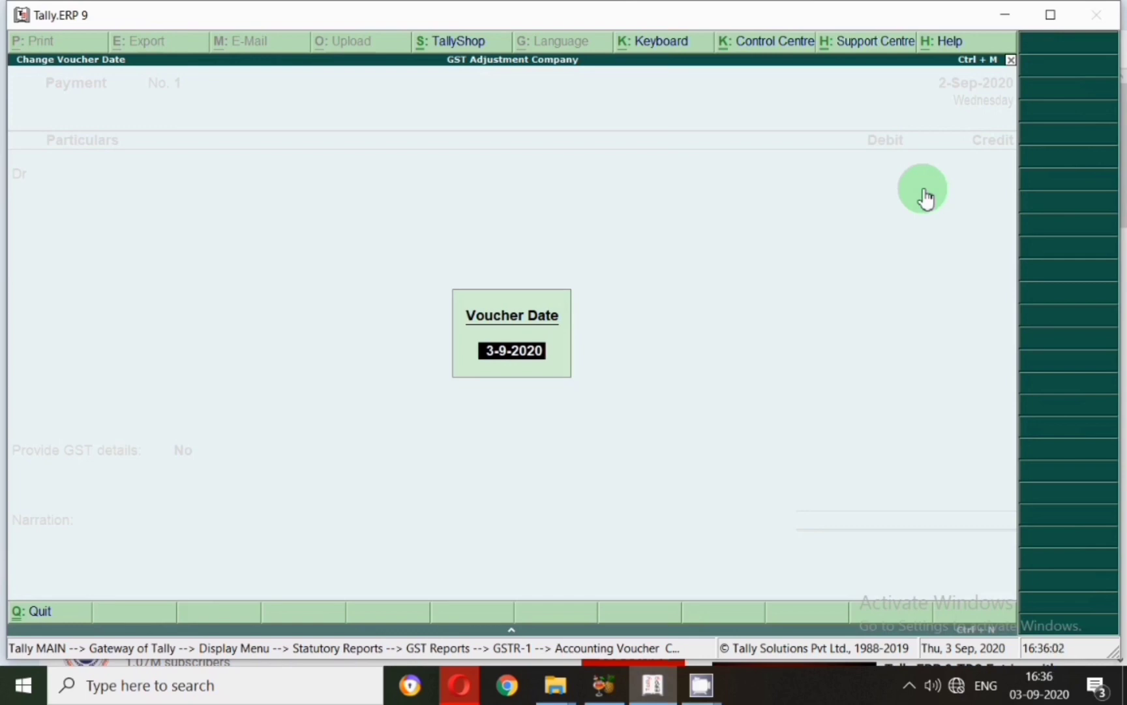
text(1.10)
key(Return)
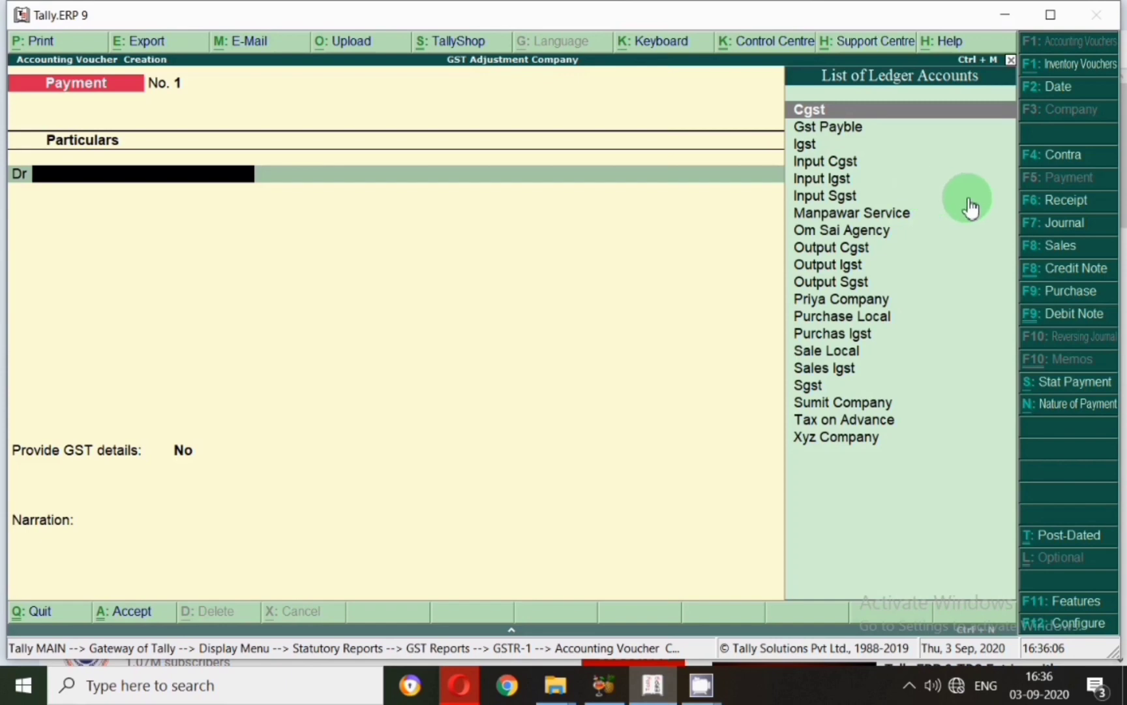
- Make the voucher a statutory GST payment for 1-Oct-2020 to 31-Oct-2020 with payment type Advance
click(1057, 384)
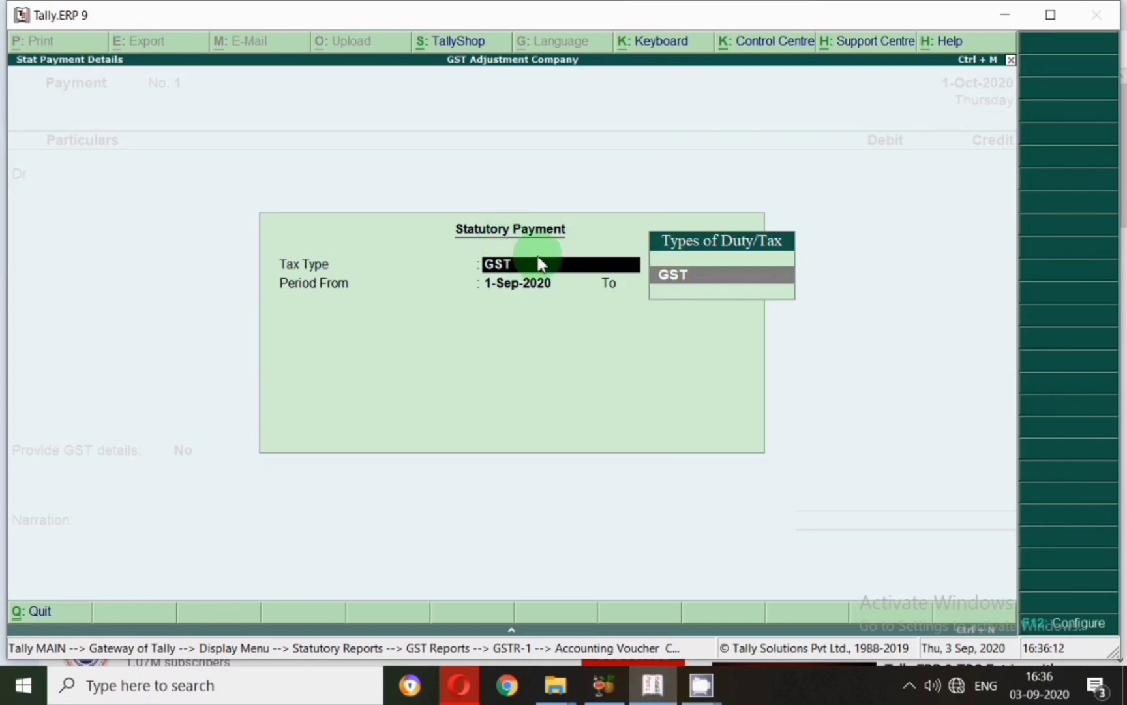
key(Return)
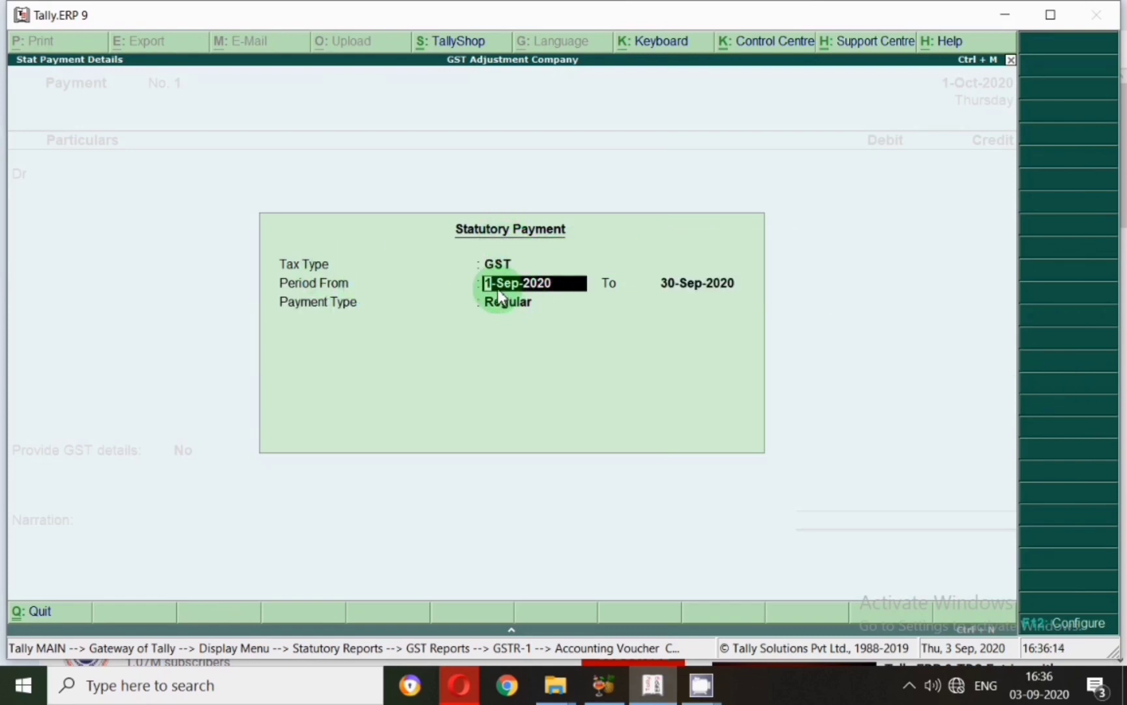
text(1-10)
key(Return)
text(31-10)
key(Return)
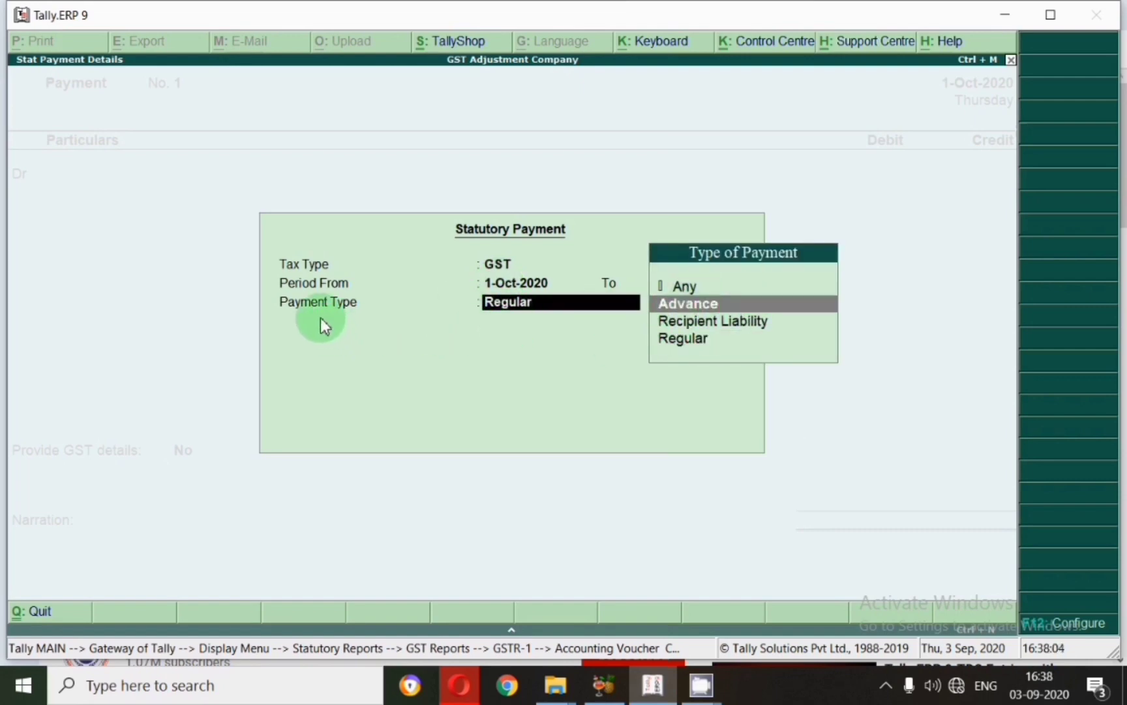
key(Return)
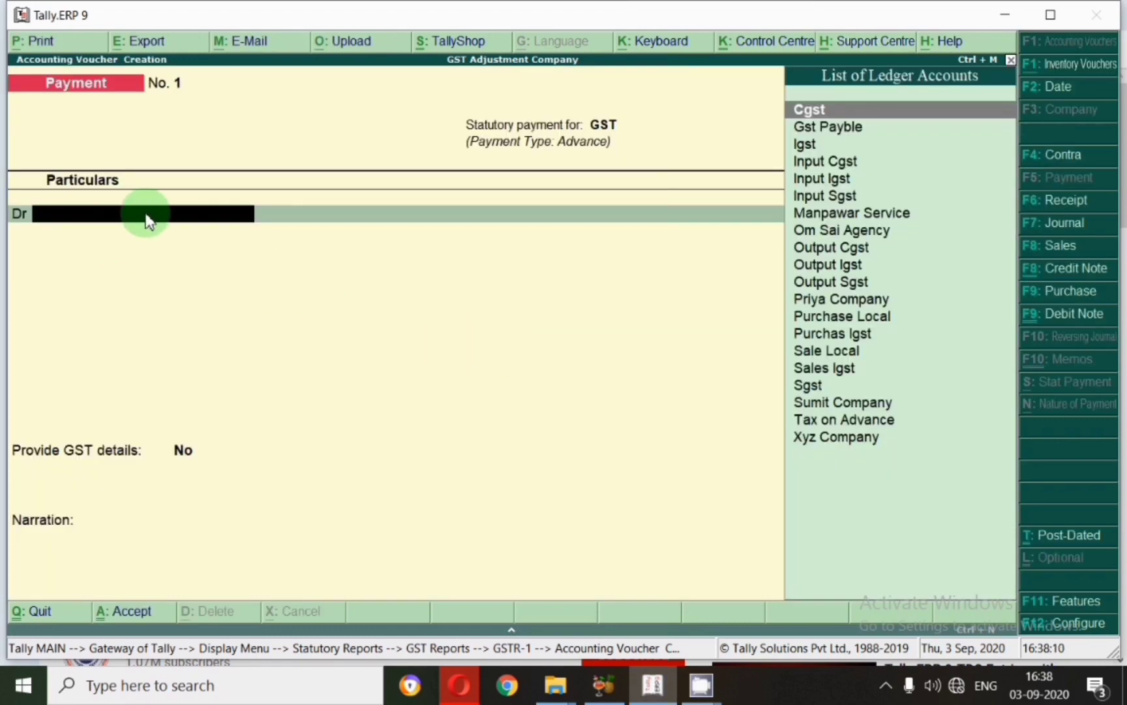
- Debit Cgst with 9,000 and Sgst with 9,000 in the payment voucher
text(Cgs)
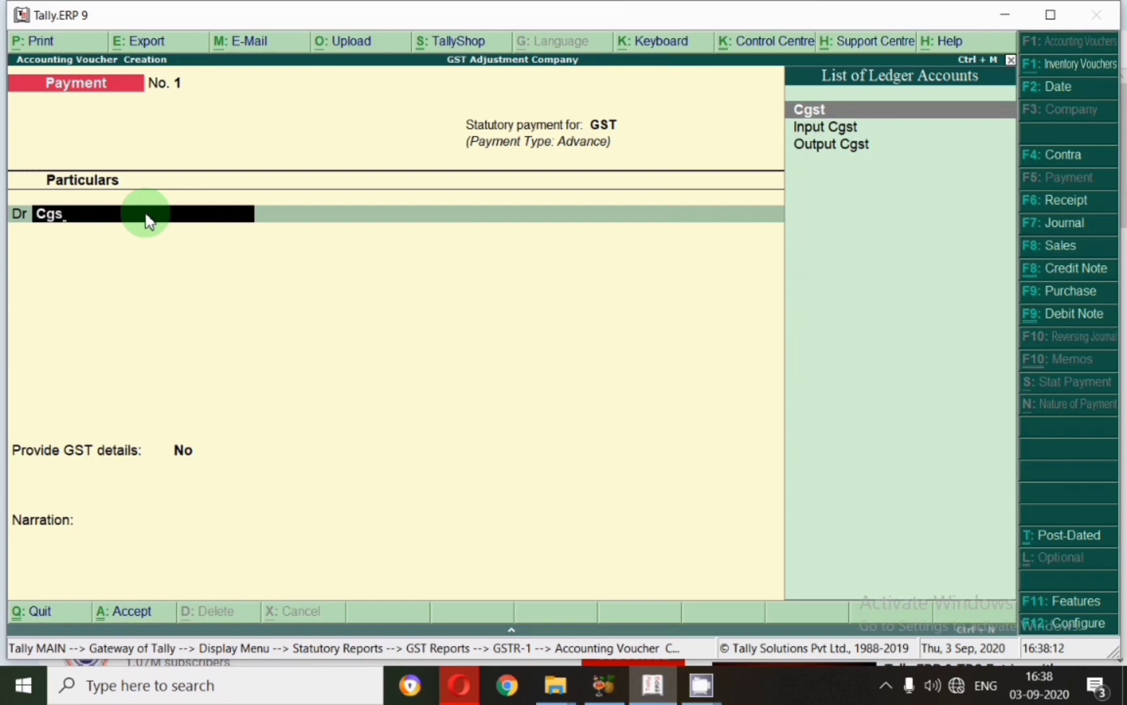
key(Return)
text(9000)
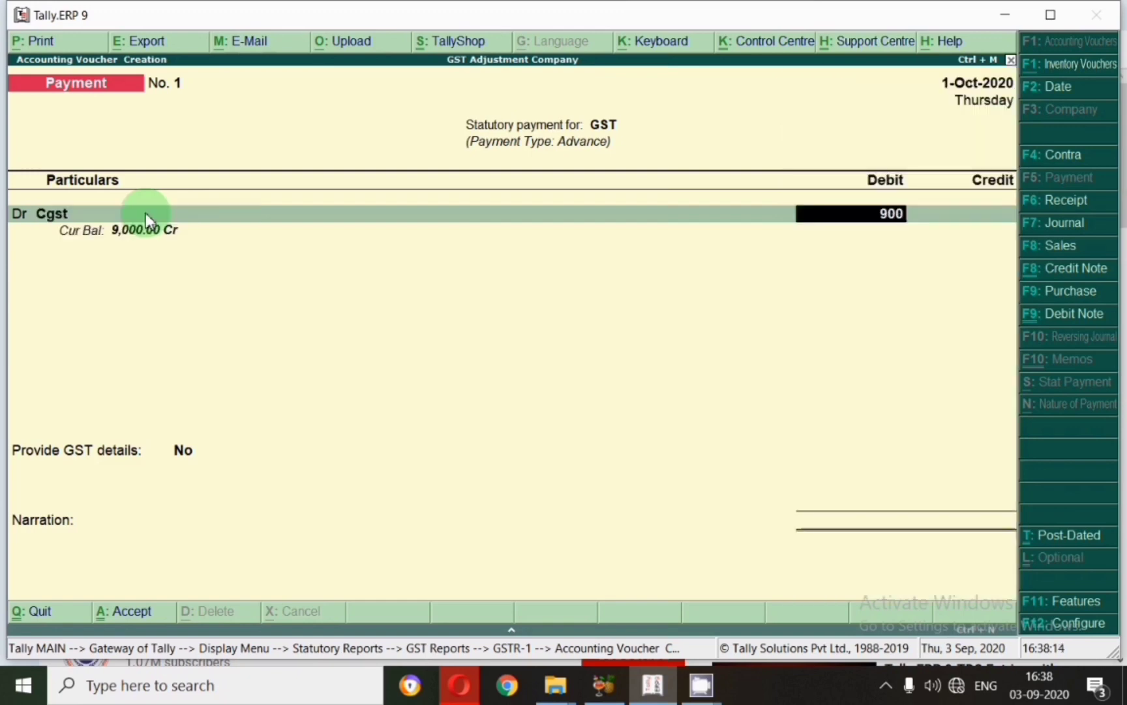
key(Return)
key(d)
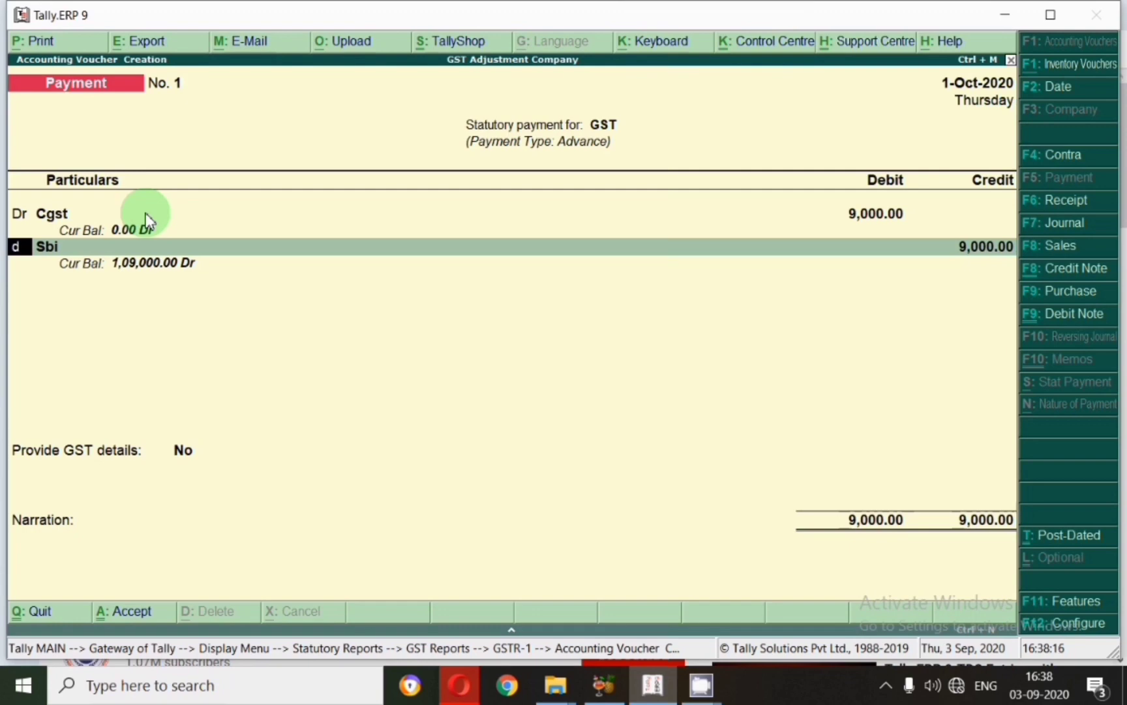
key(Return)
text(Sgs)
key(Return)
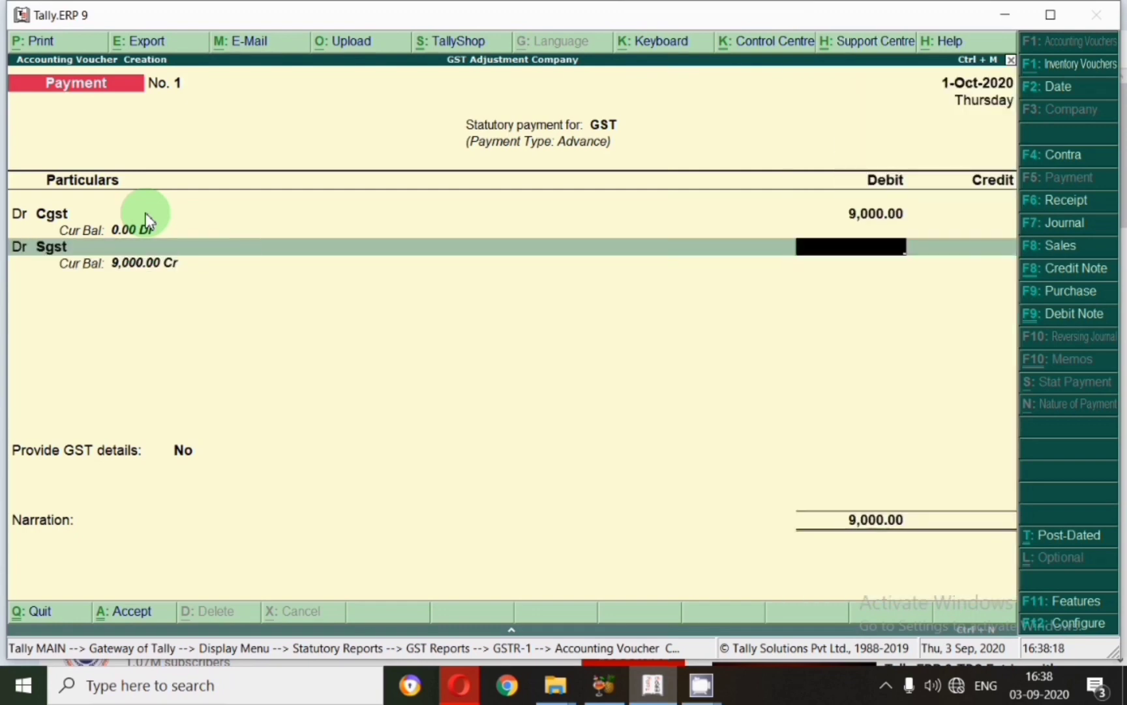
text(9000)
key(Return)
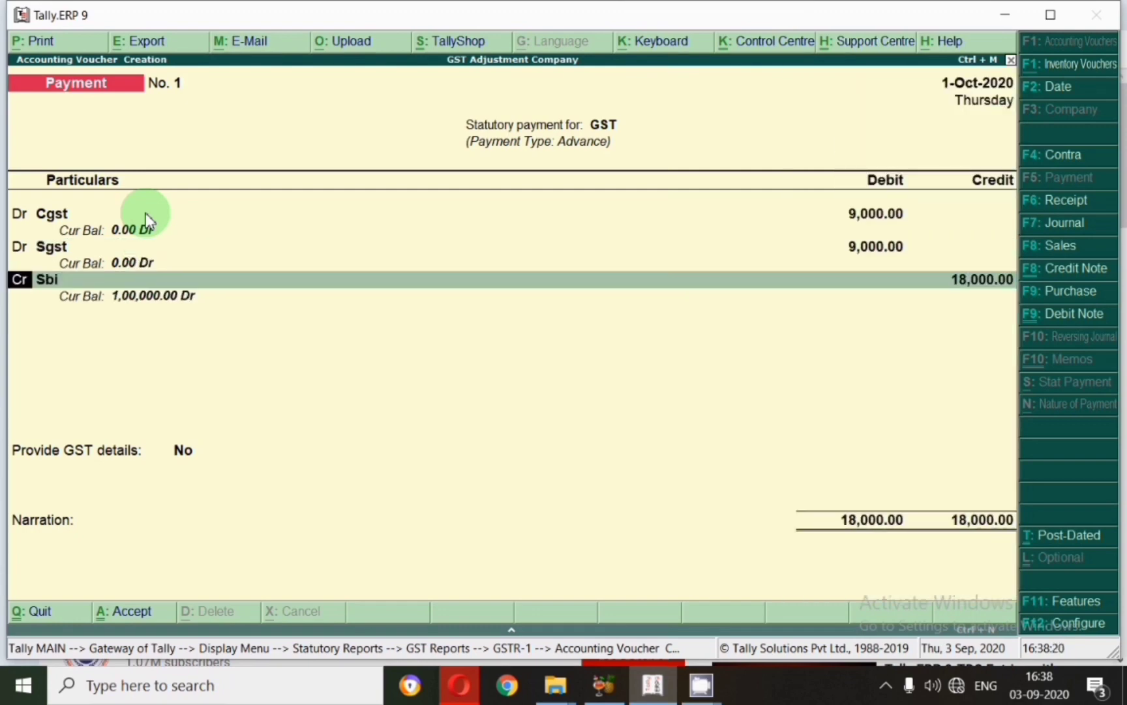
- Credit Sbi with 18,000 by cheque and save the payment voucher with GST details left at No
key(Return)
key(Return)
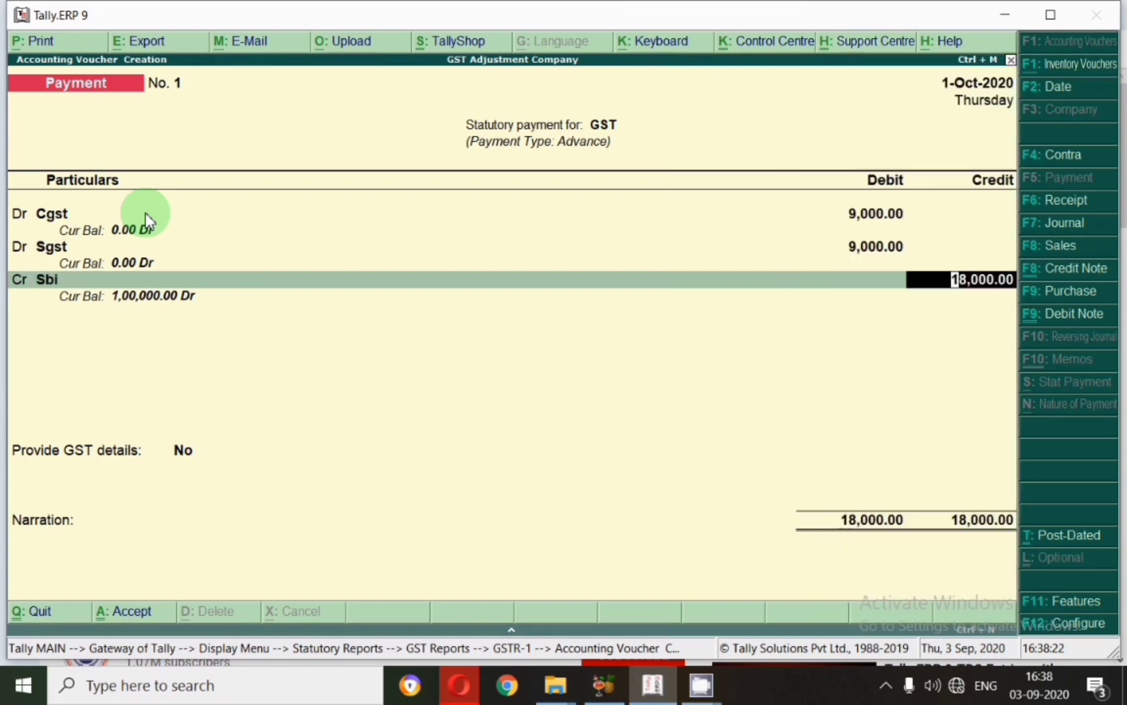
key(Return)
key(Return)
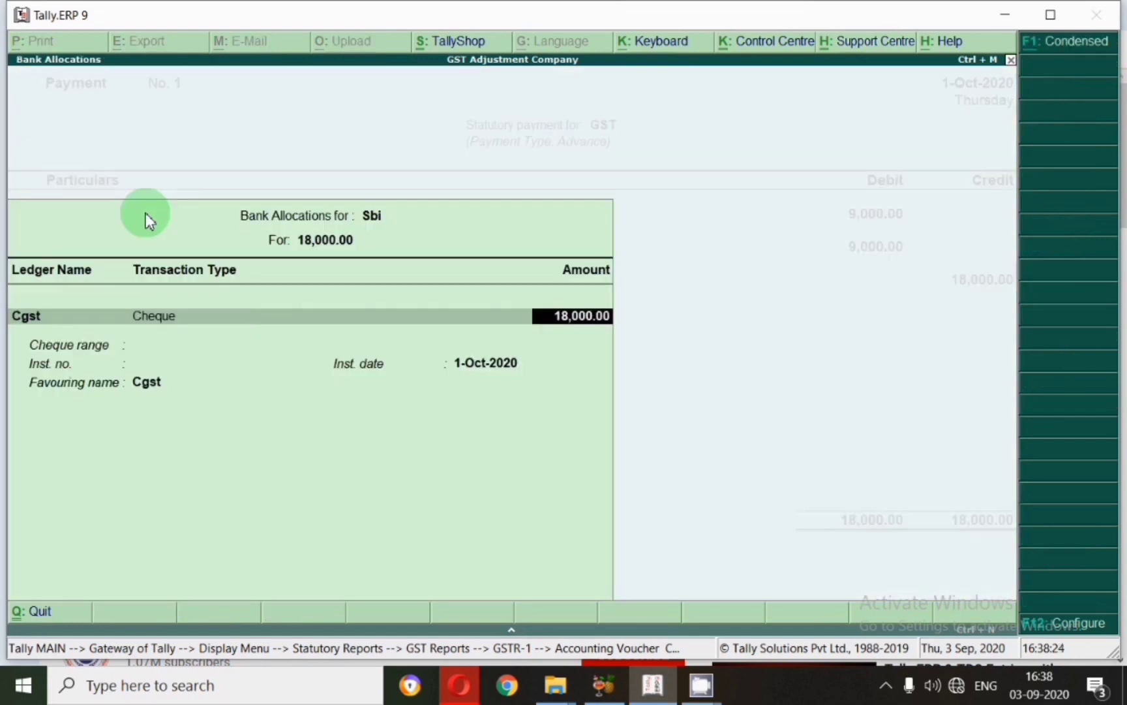
key(Return)
key(Return)
key(Return)
key(Return)
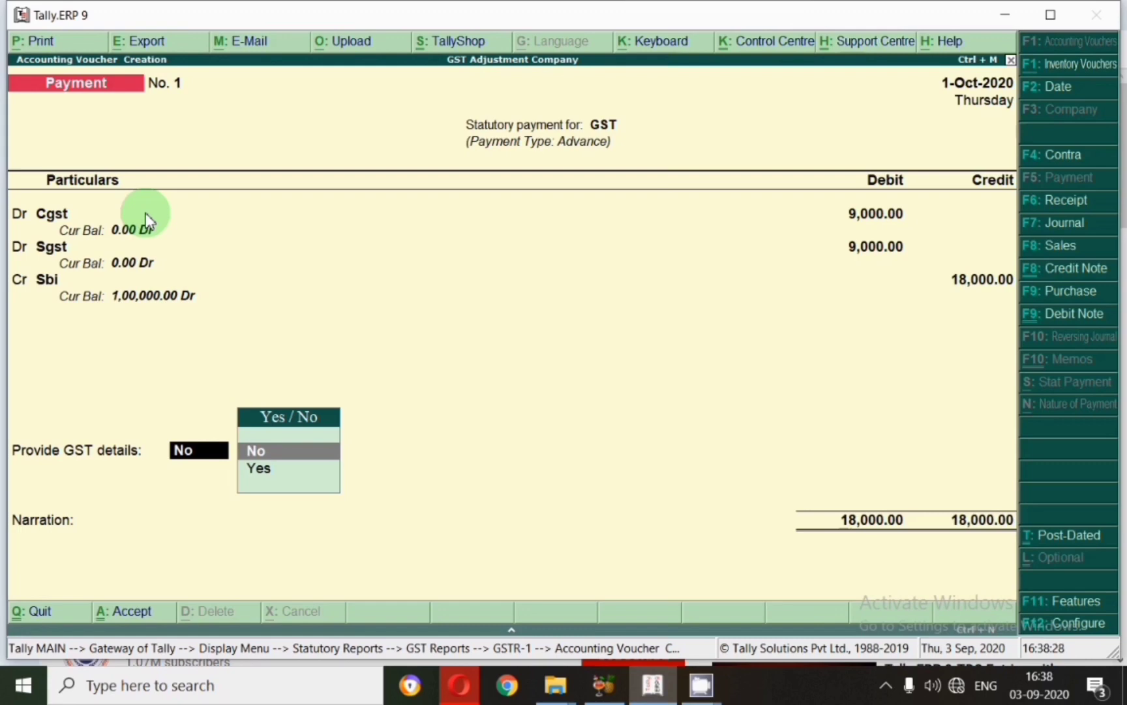
key(Return)
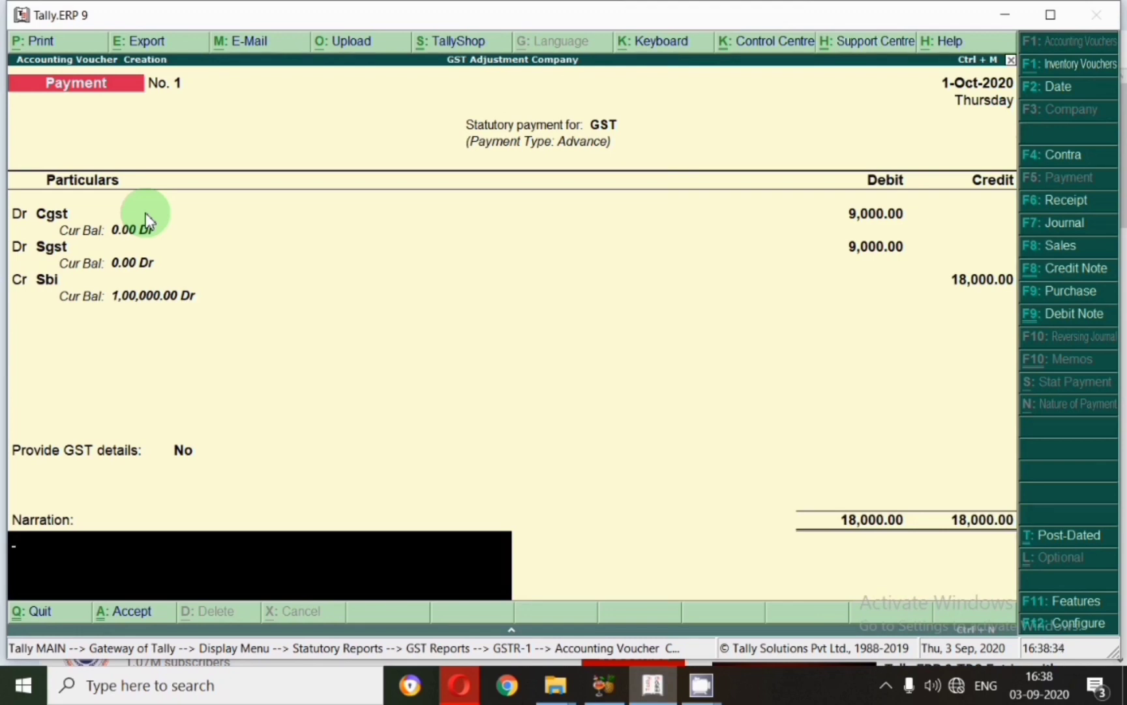
key(Return)
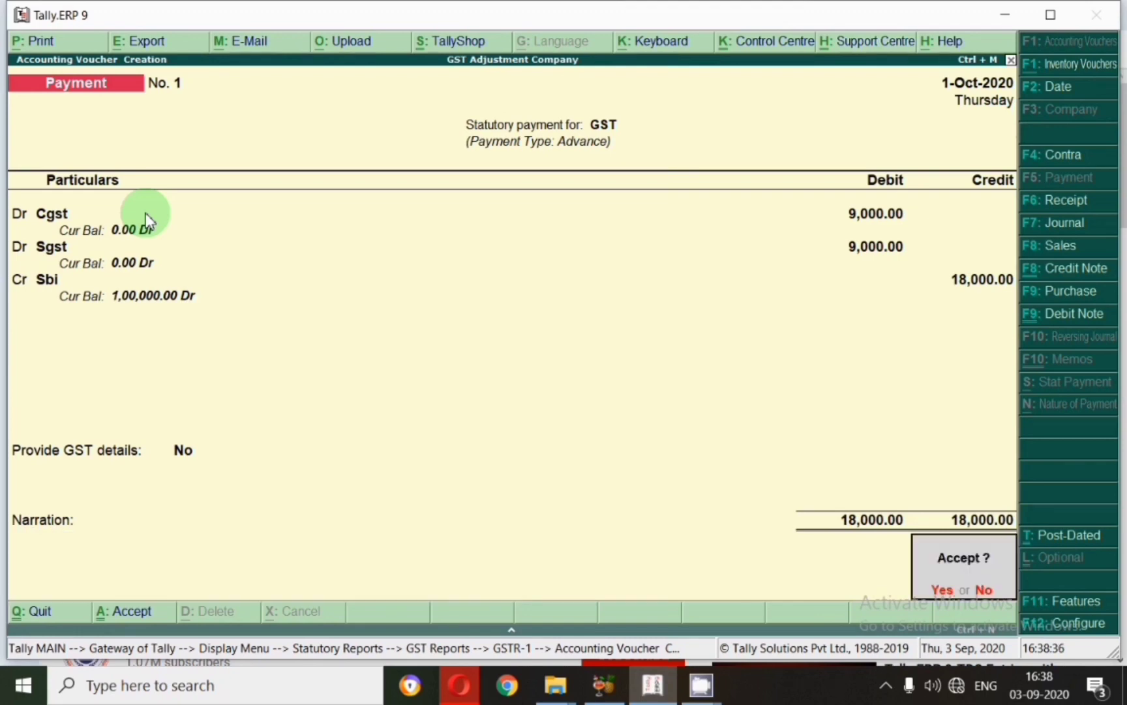
key(Return)
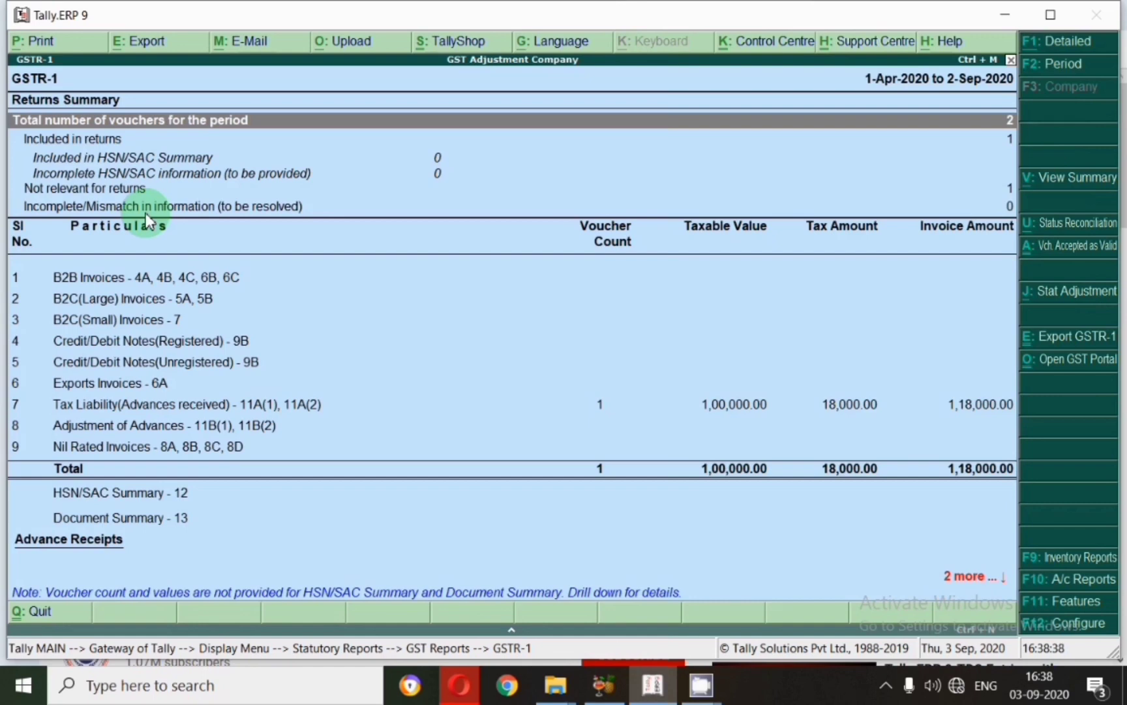
- Set the GSTR-1 report period to 1-Oct-2020 and examine its summary
text(1.10)
key(Return)
key(Return)
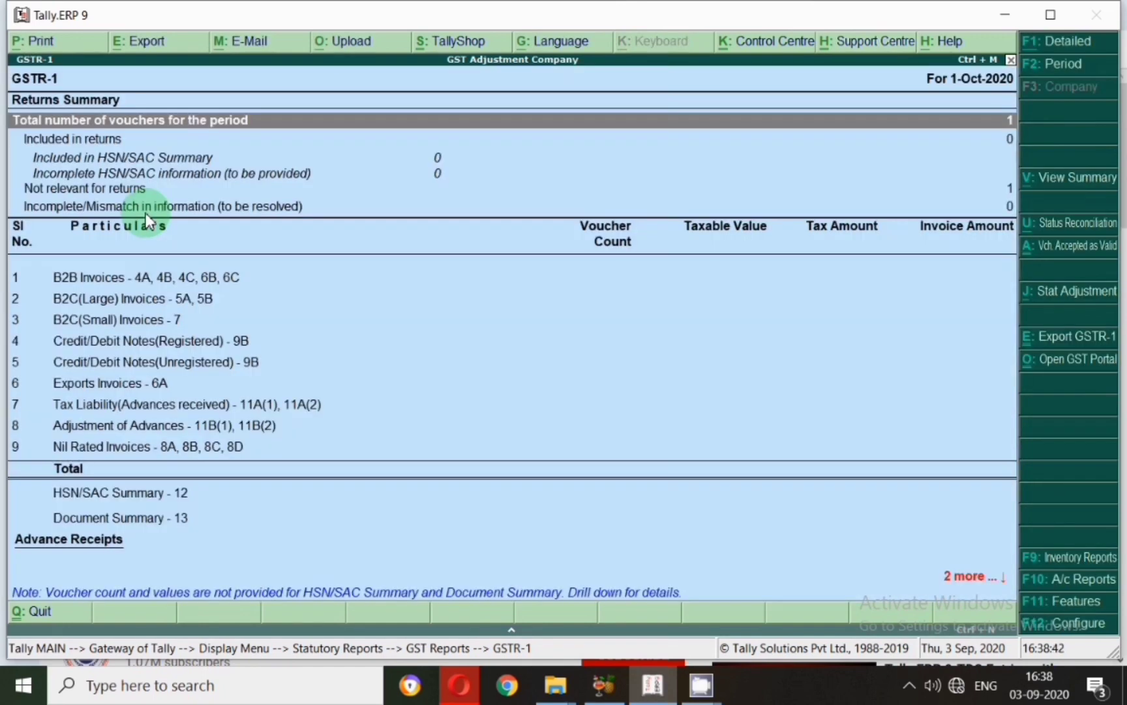
- Check the Tax Liability (Advances received) row of GSTR-1, then return to the Gateway of Tally
click(111, 405)
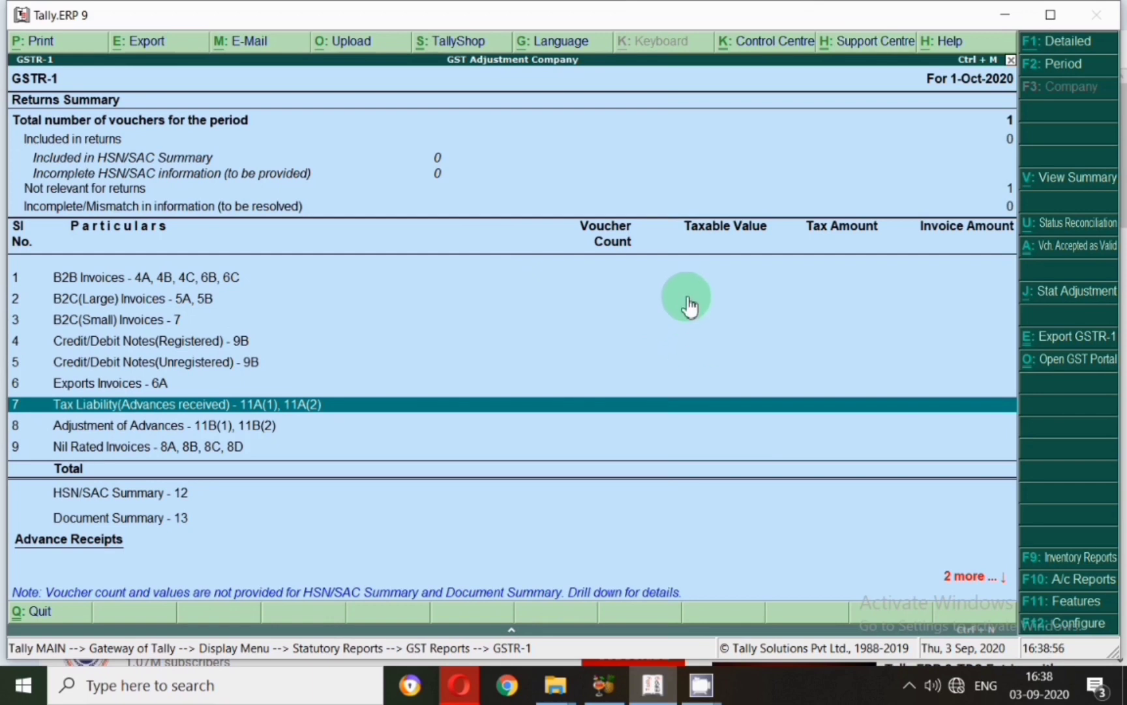
key(Escape)
key(Escape)
key(Escape)
key(Escape)
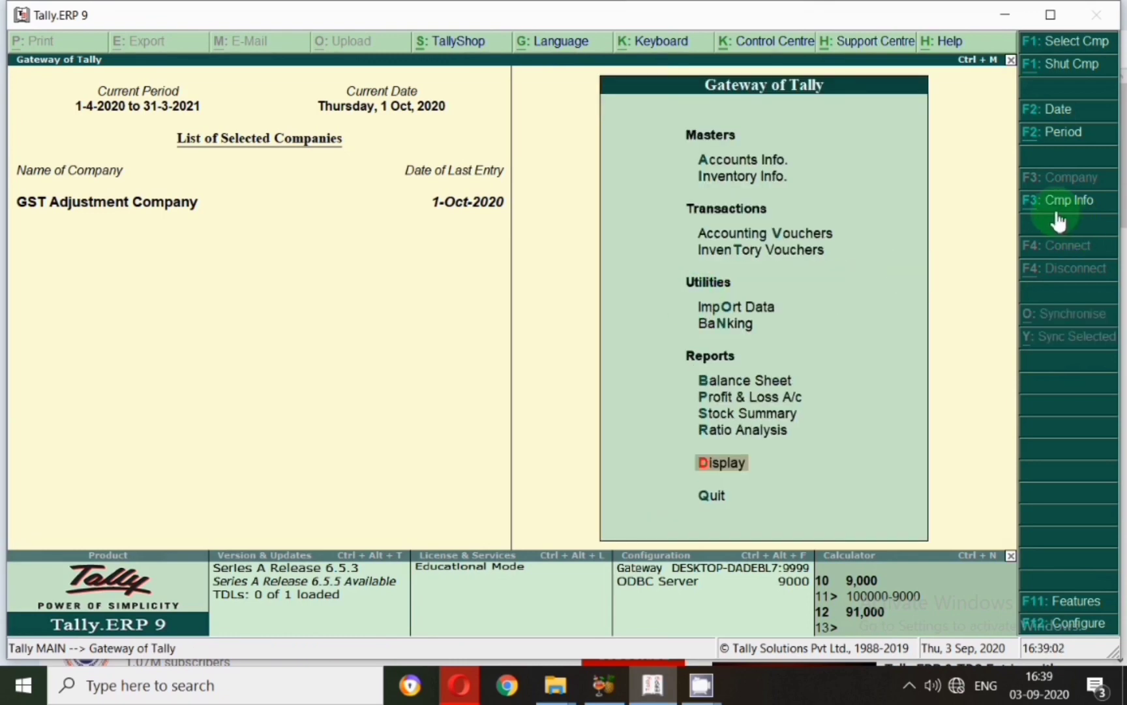
- Start a payment voucher dated 2-Oct-2020 with Refund of Advance Receipt as the nature of payment
key(v)
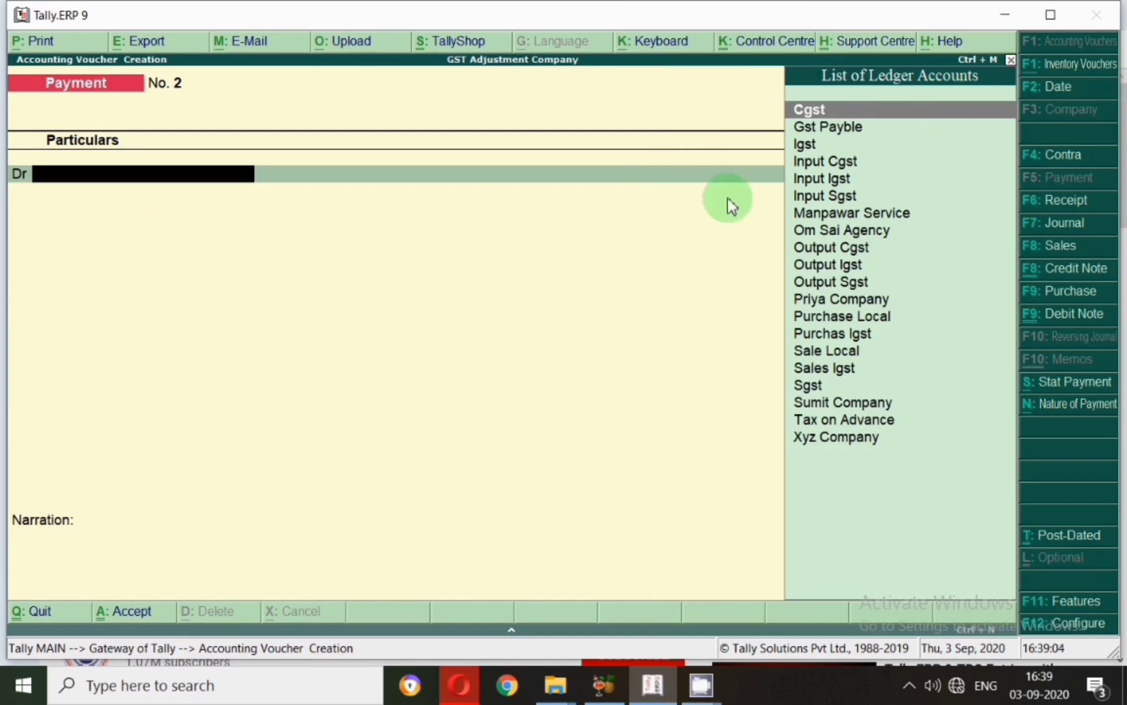
key(F2)
key(Return)
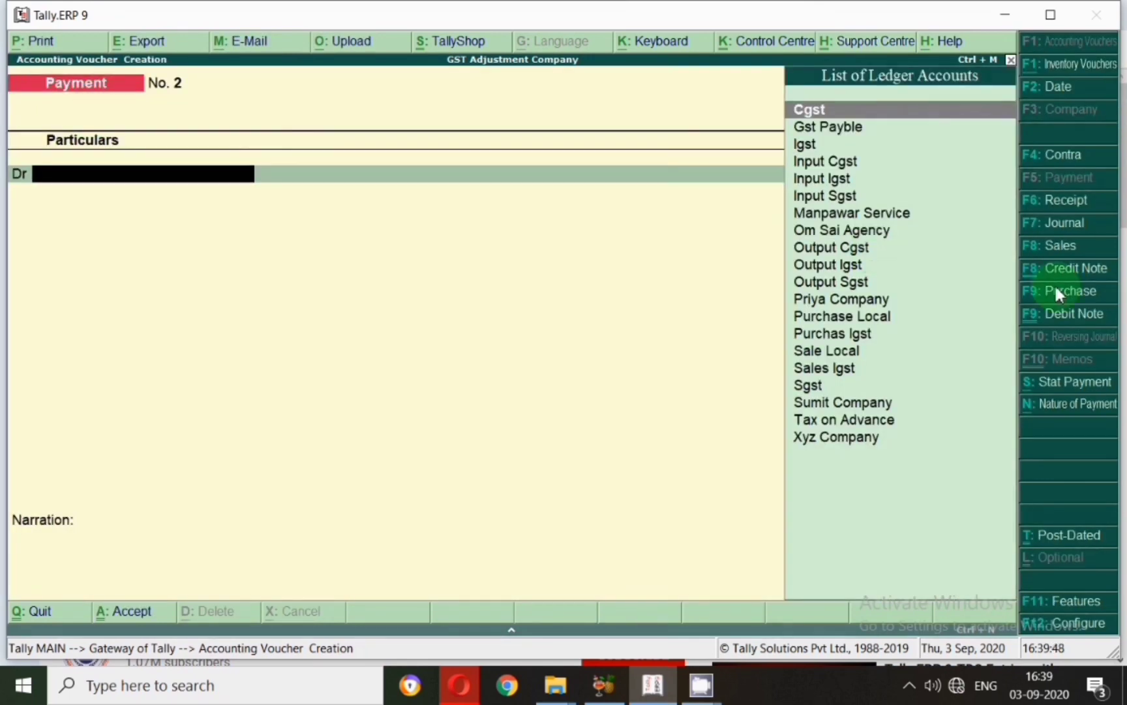
key(F2)
text(2-10)
key(Return)
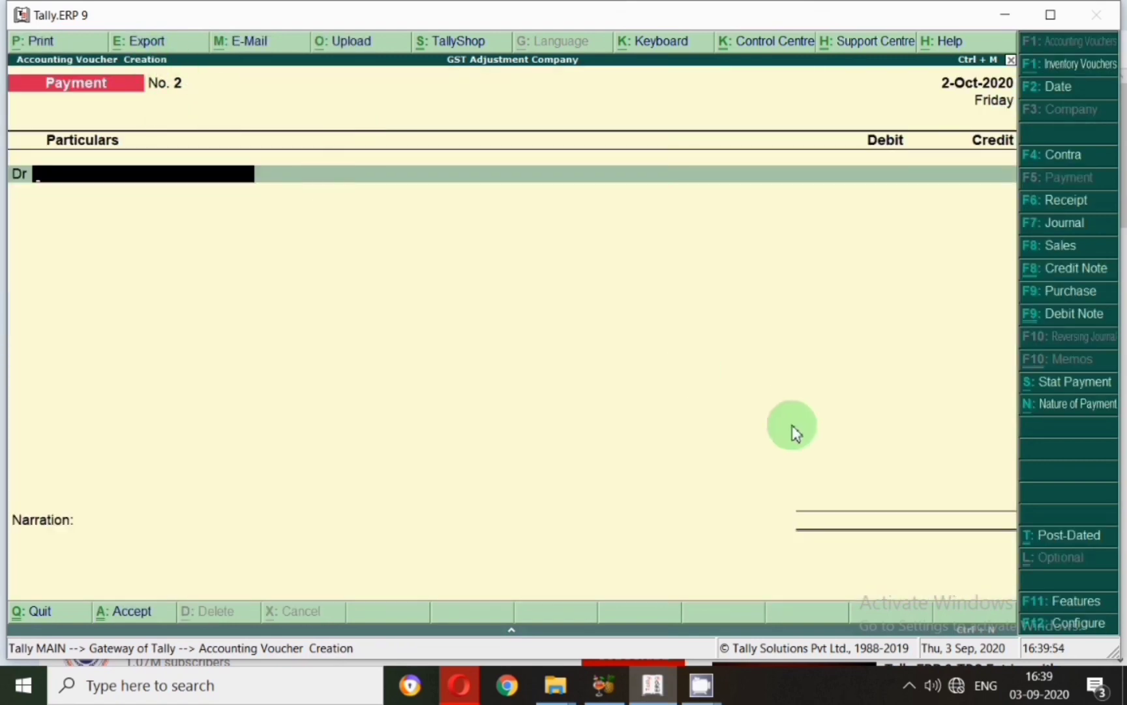
click(1069, 408)
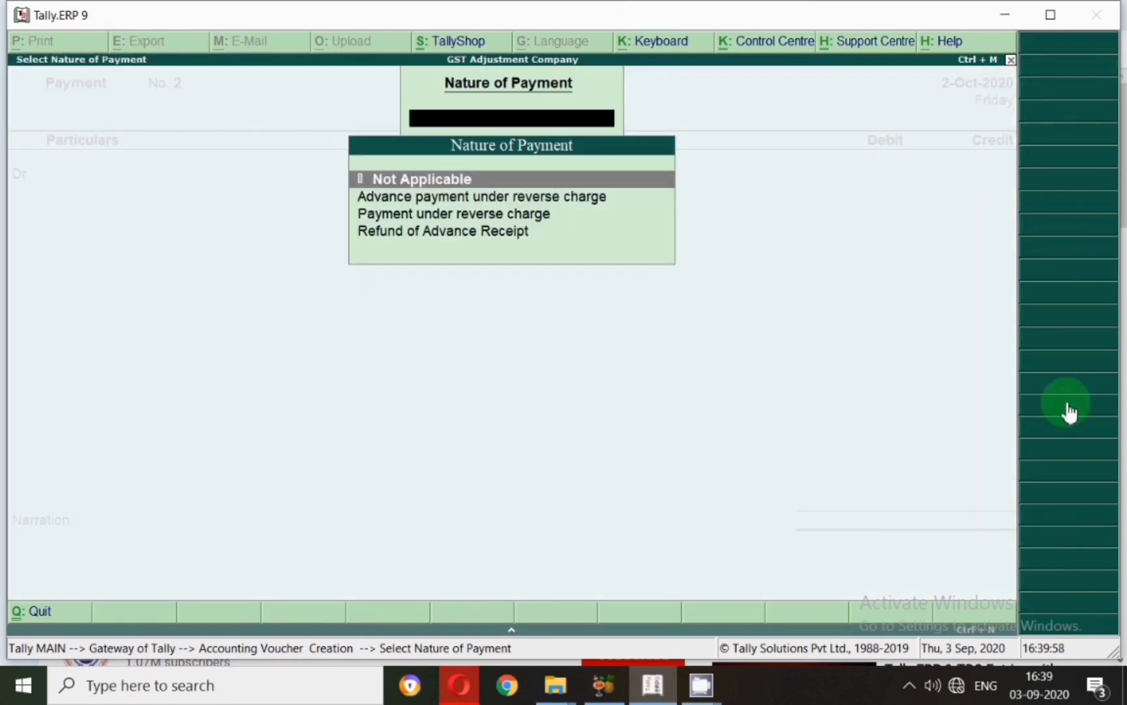
click(399, 235)
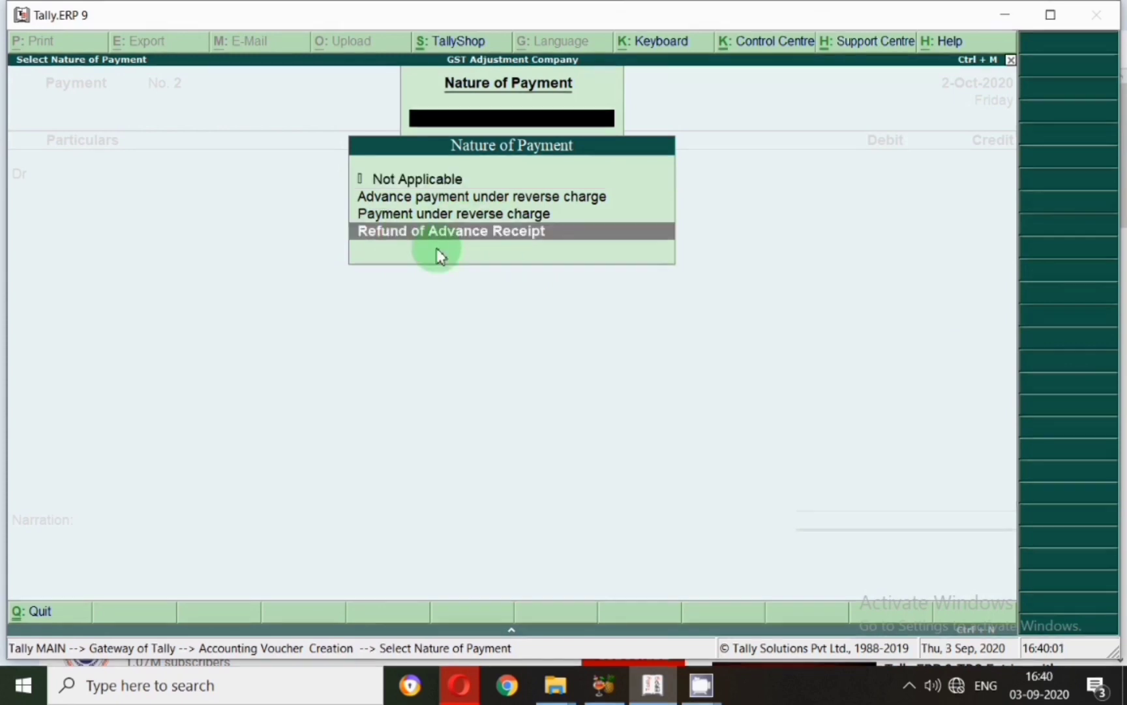
click(469, 248)
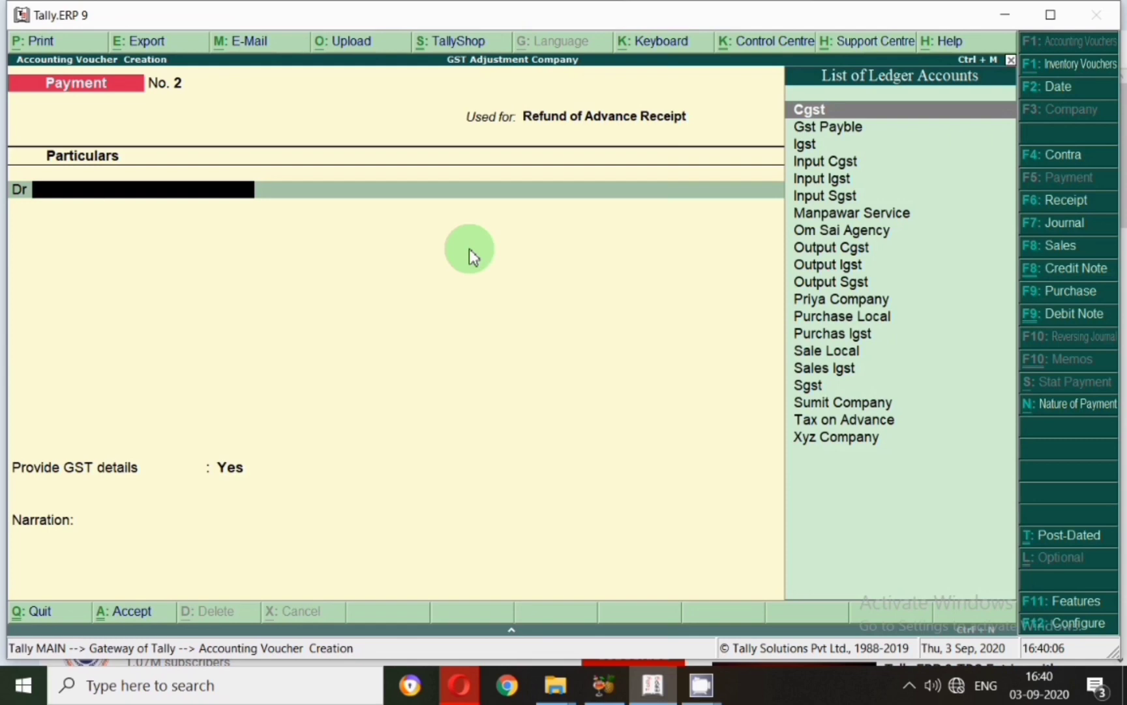
- Debit Om Sai Agency with refund details for Juicer Mixer Grinder at a refund amount of 11,80,000
text(Omsa)
key(Return)
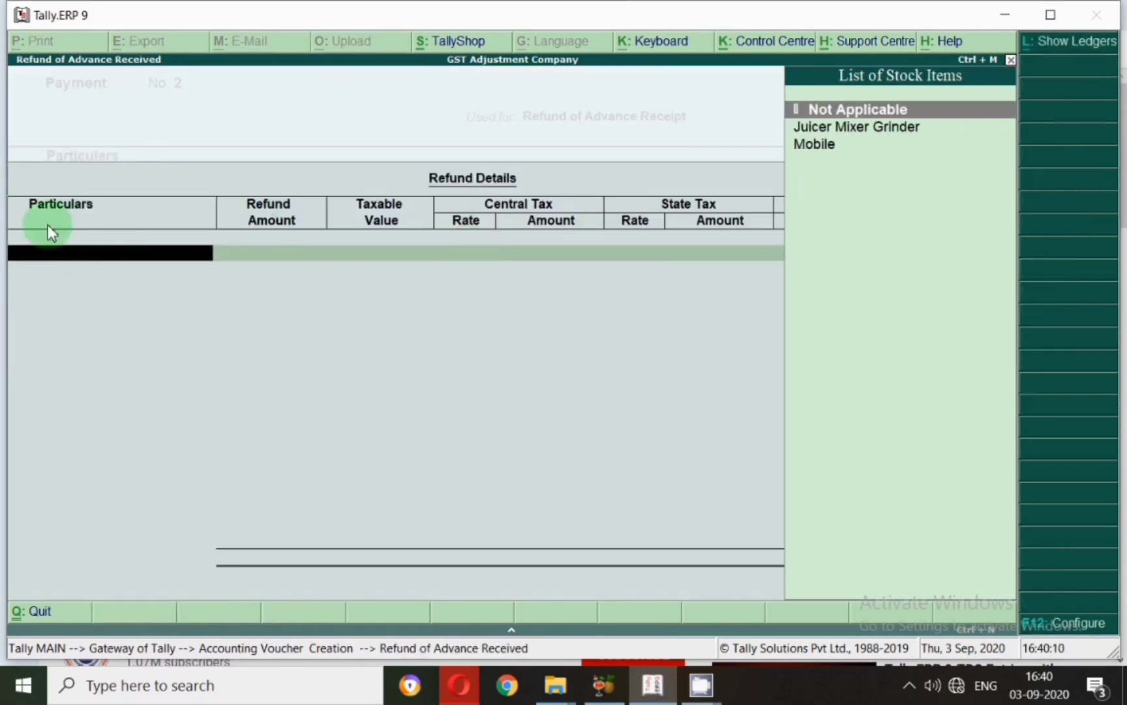
key(Down)
key(Return)
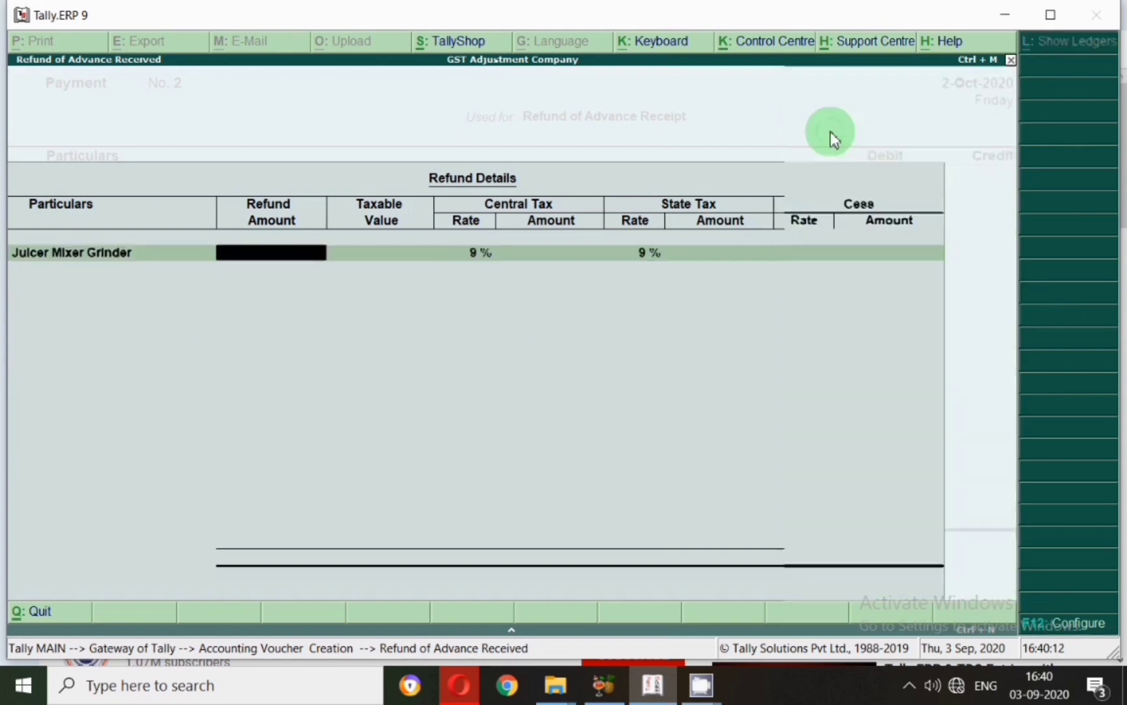
text(11)
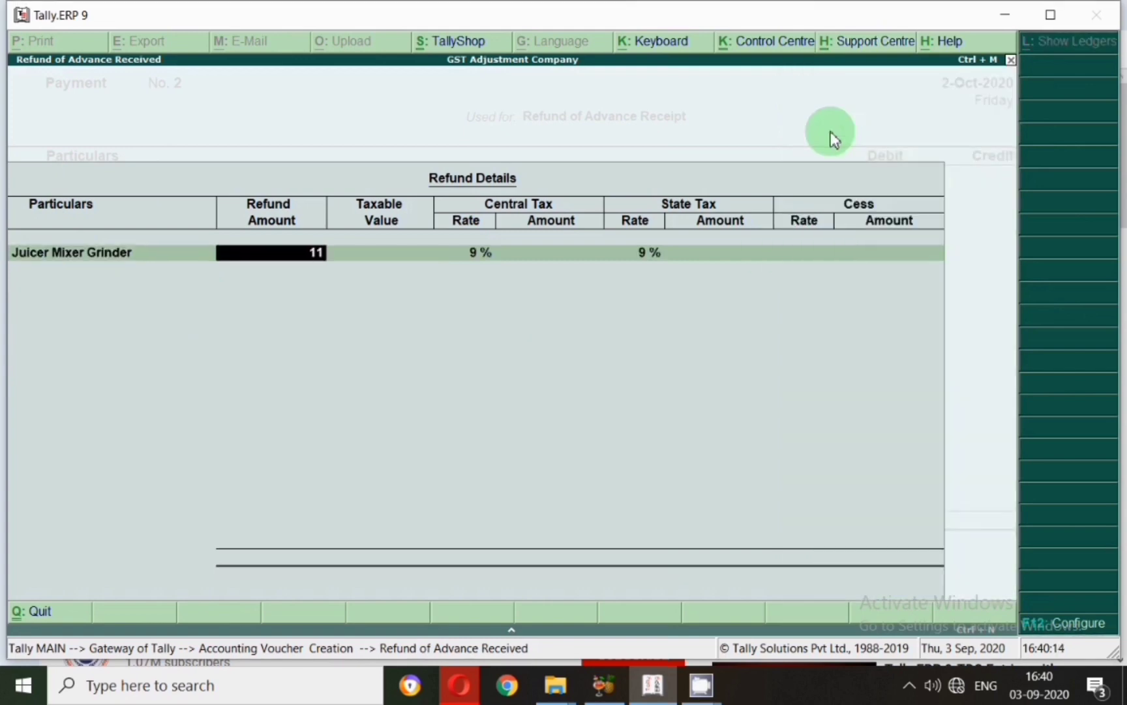
text(,80,0000)
key(Return)
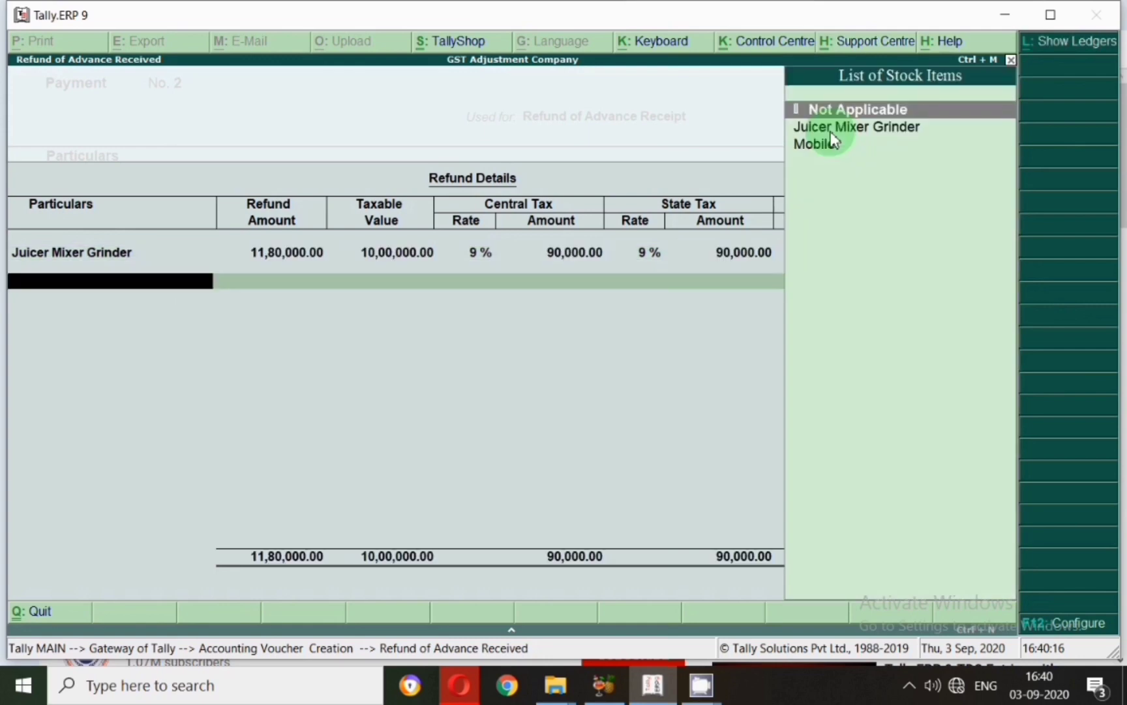
key(Return)
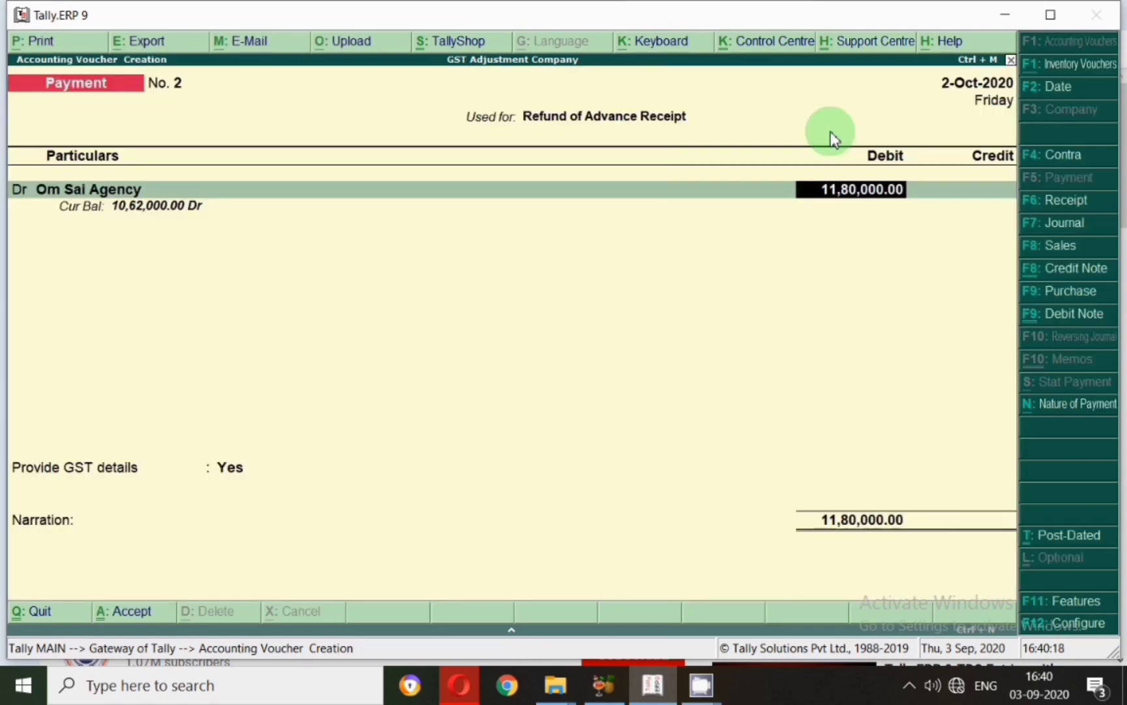
- Set Om Sai Agency's debit to 1,18,000 and allocate it as Agst Ref to bill 1
key(Return)
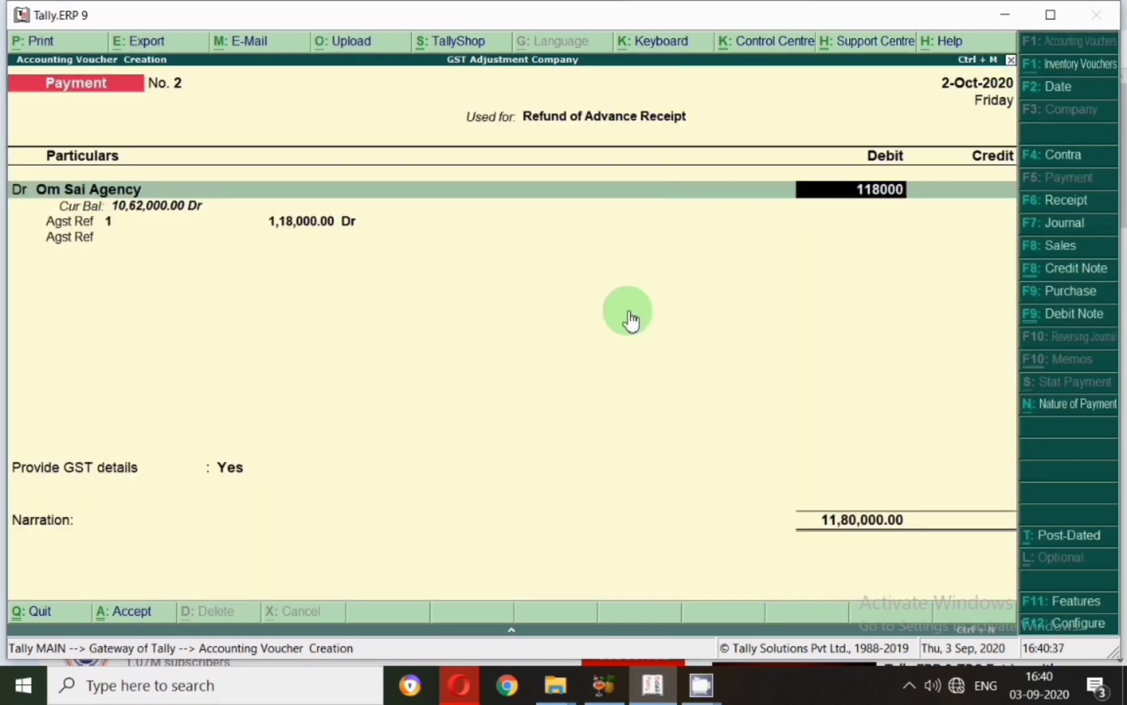
key(Return)
key(Return)
key(Return)
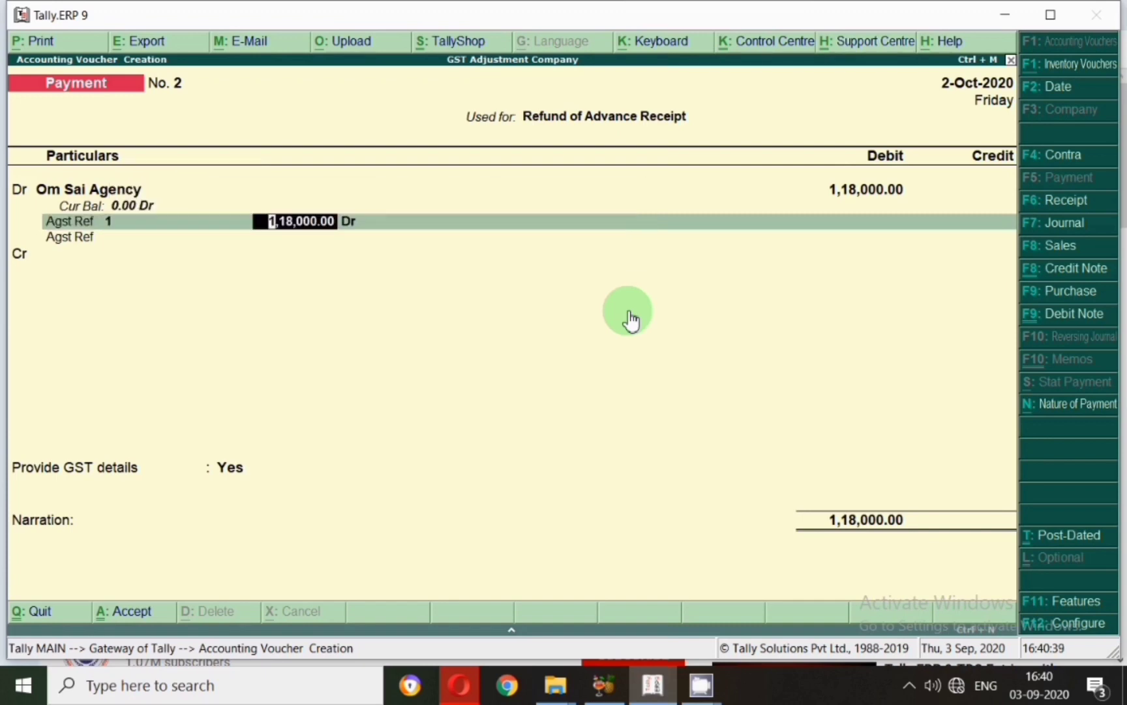
key(Return)
key(Return)
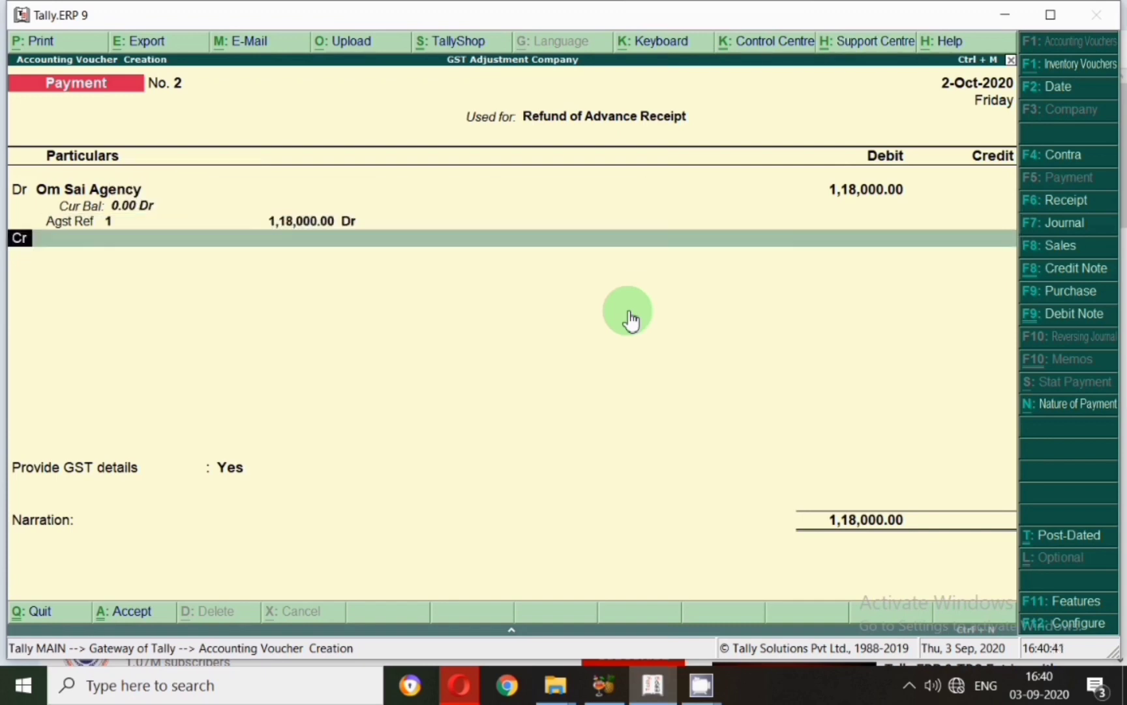
- Credit Sbi with 1,18,000 in the refund payment voucher
key(Return)
text(sbi)
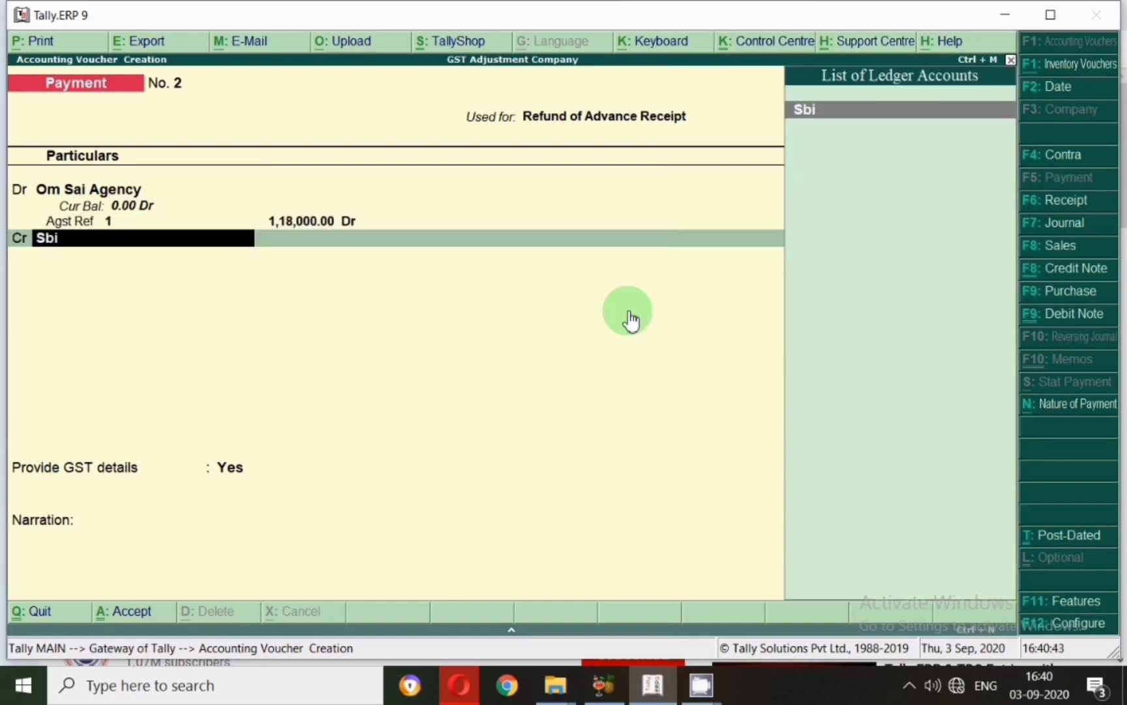
key(Return)
key(Return)
key(Return)
key(Return)
key(Return)
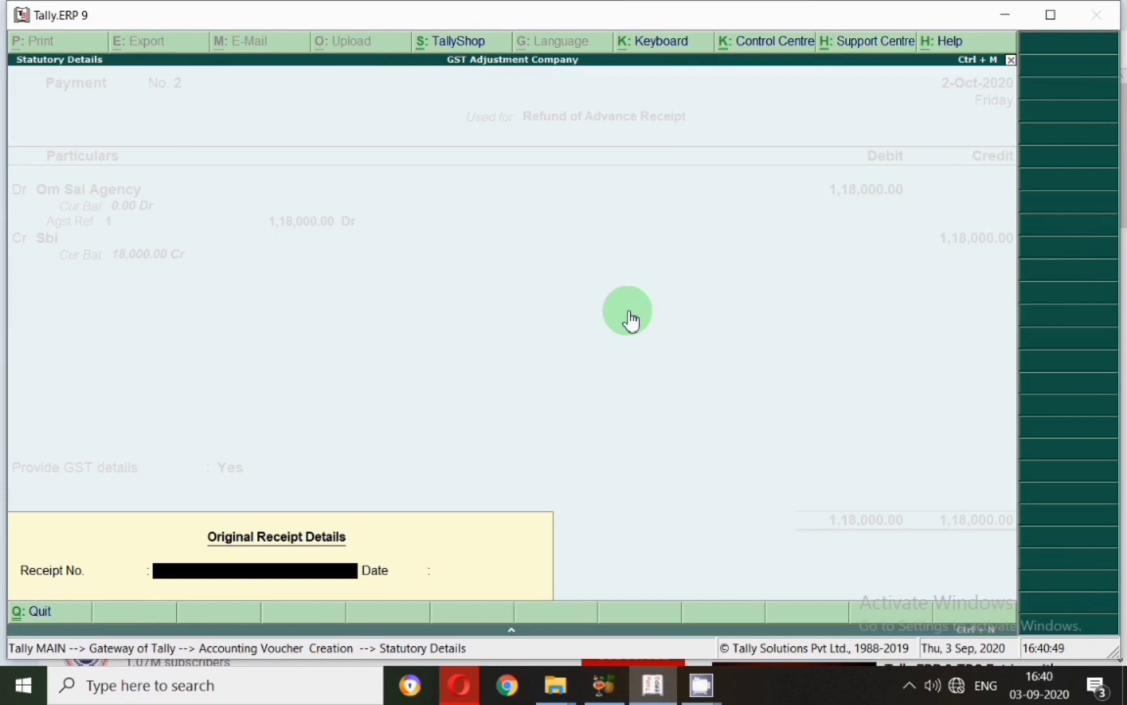
key(Return)
key(BackSpace)
key(Escape)
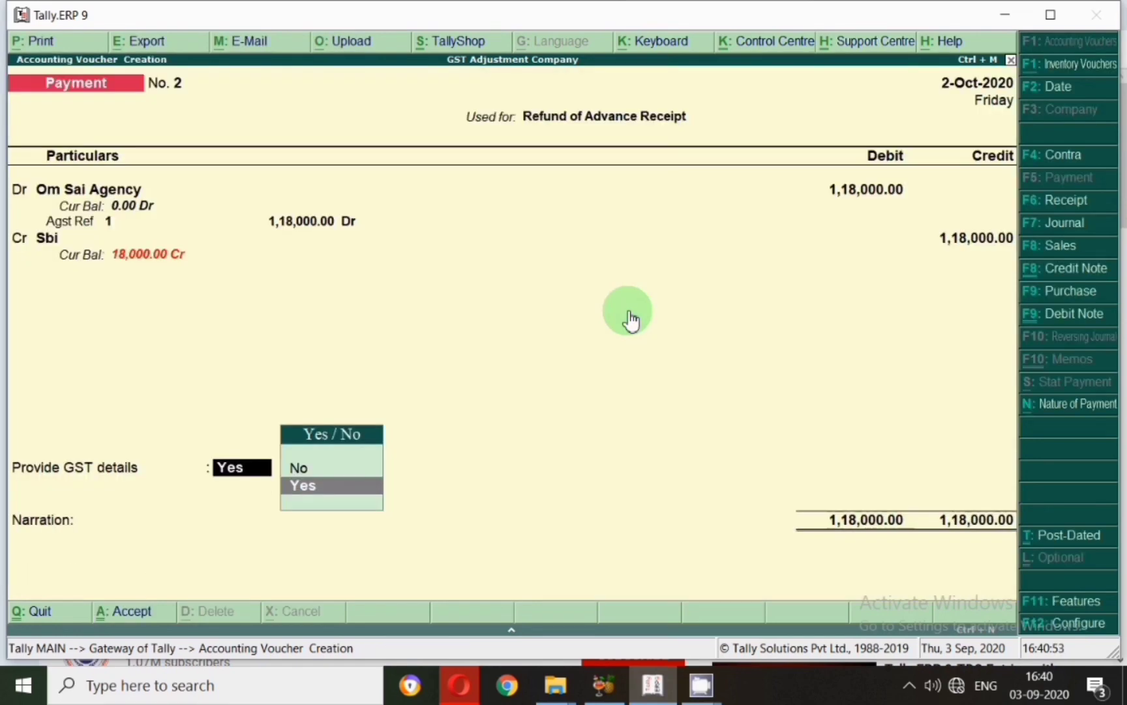
- Keep GST details at Yes, enter original receipt number 1 dated 1.9.20, and save the refund voucher
key(Return)
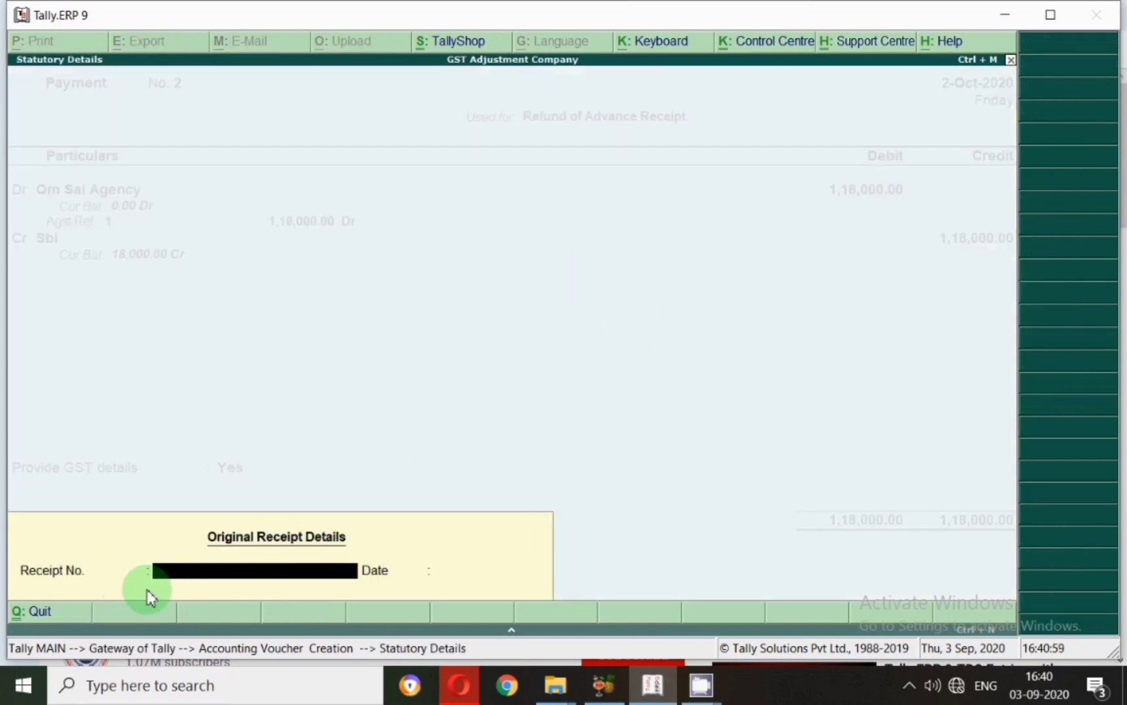
key(Return)
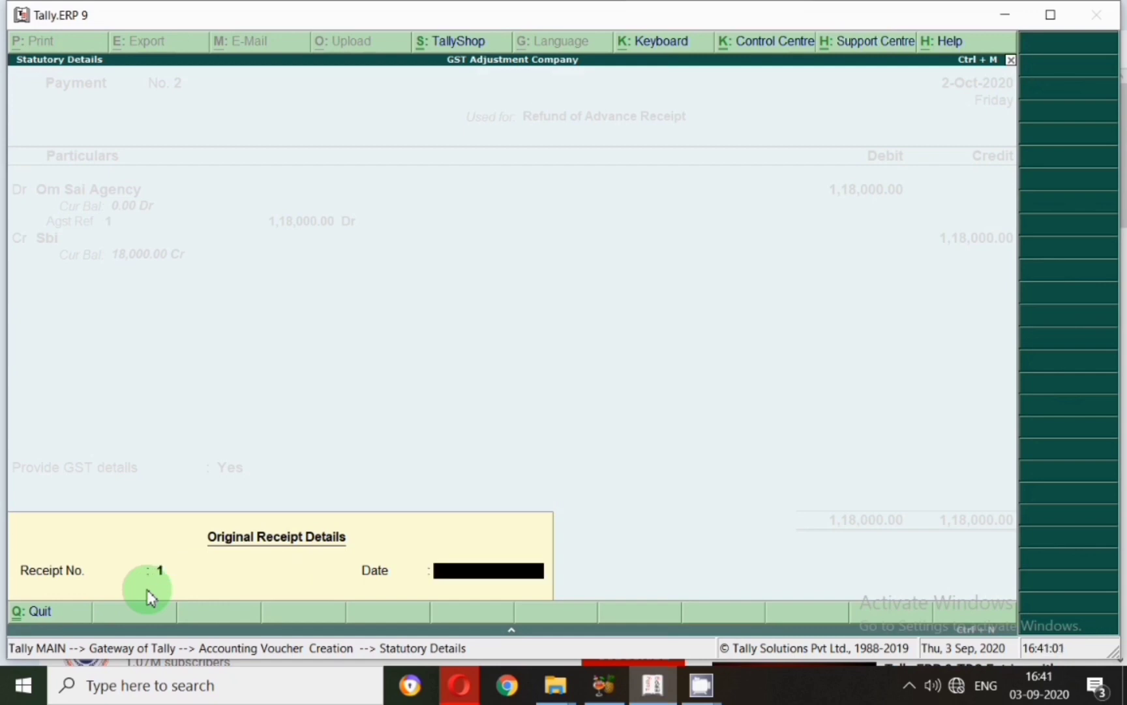
text(1.9.20)
key(Return)
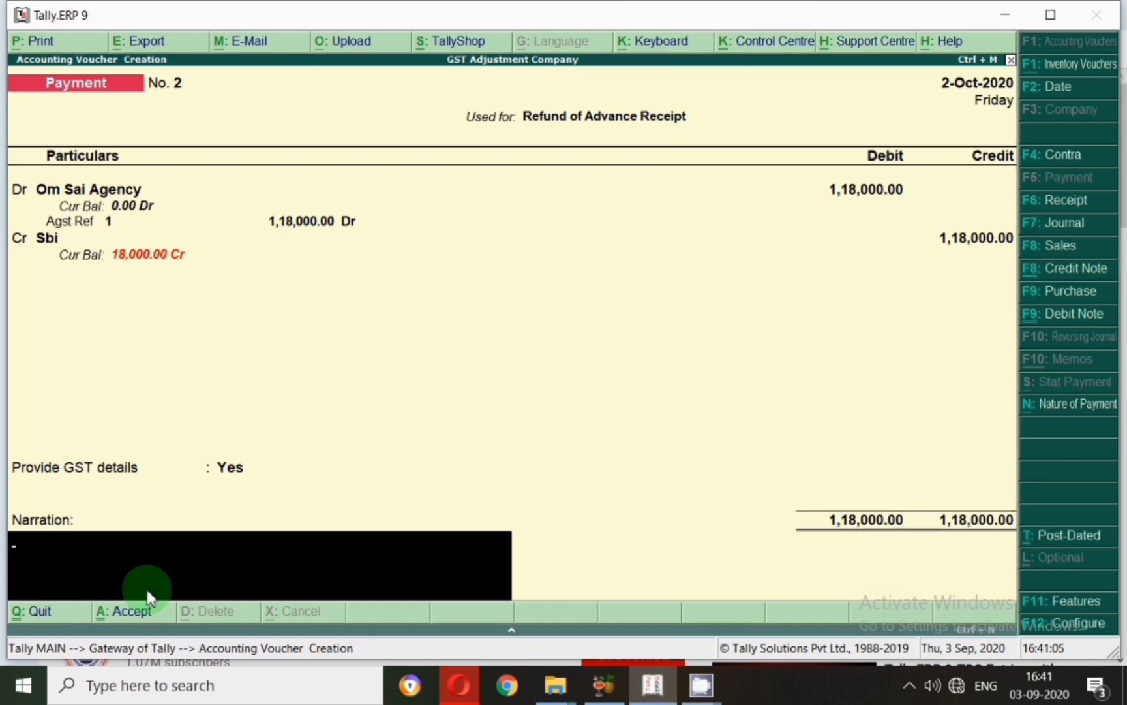
key(Return)
key(Return)
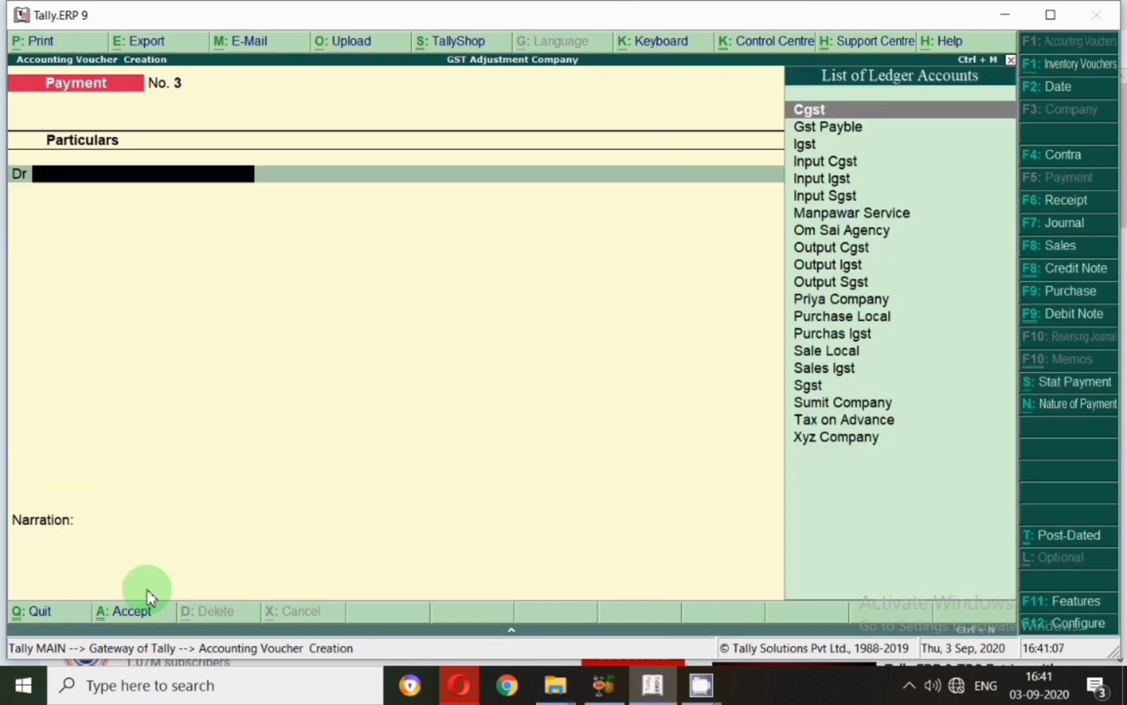
- Open the GSTR-1 report from the GST reports and set its period to start on 1-10-2020
key(Escape)
key(Return)
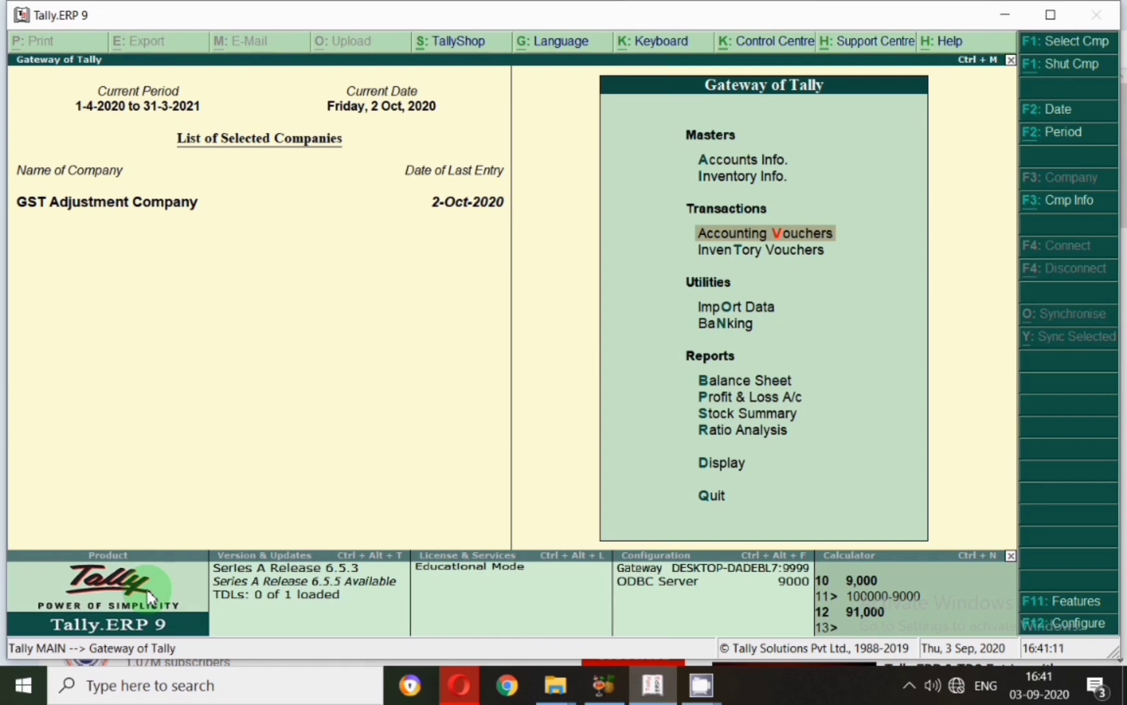
key(d)
key(u)
key(g)
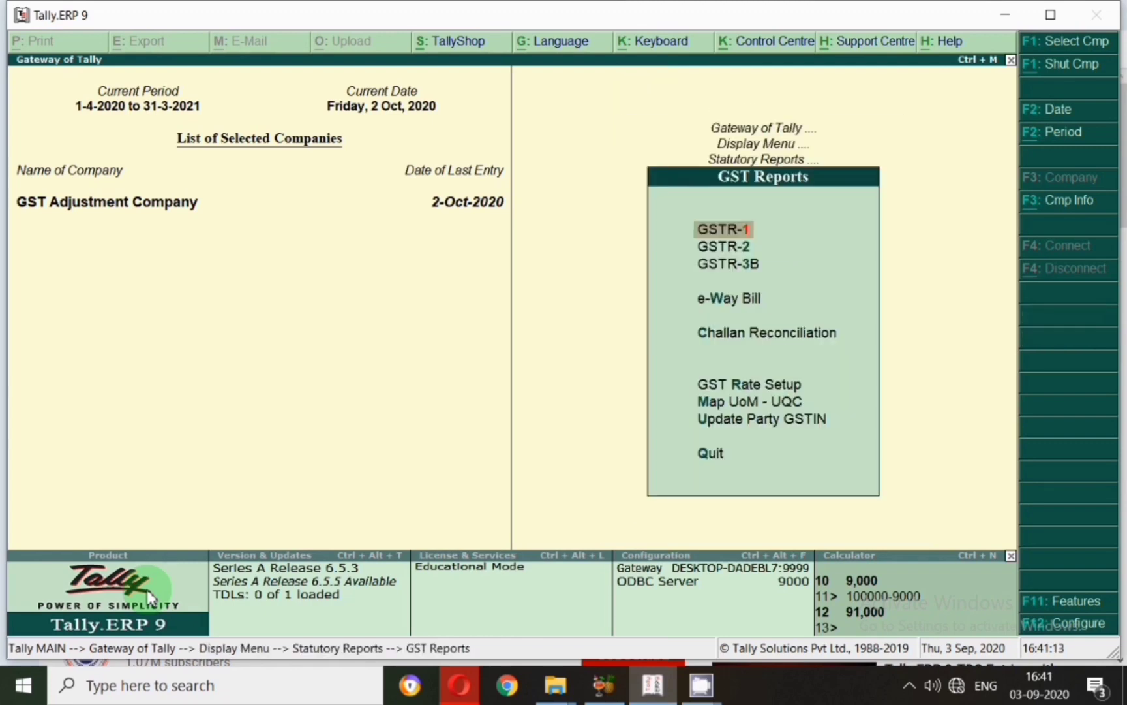
key(Return)
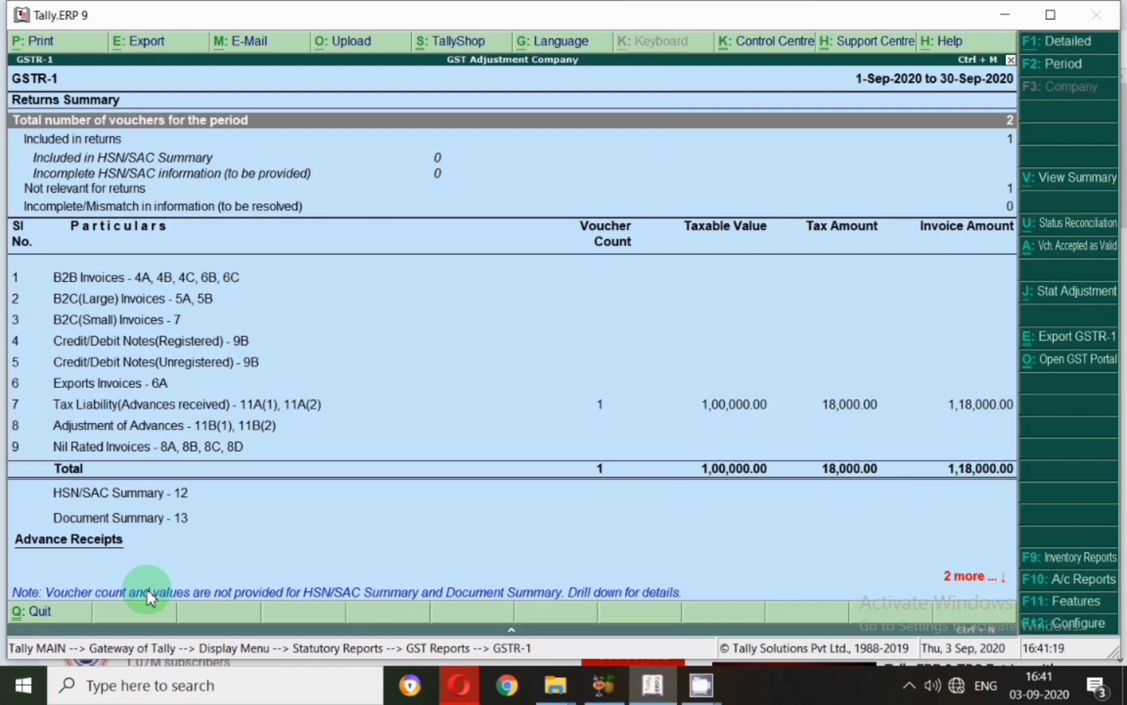
key(F2)
text(1.10)
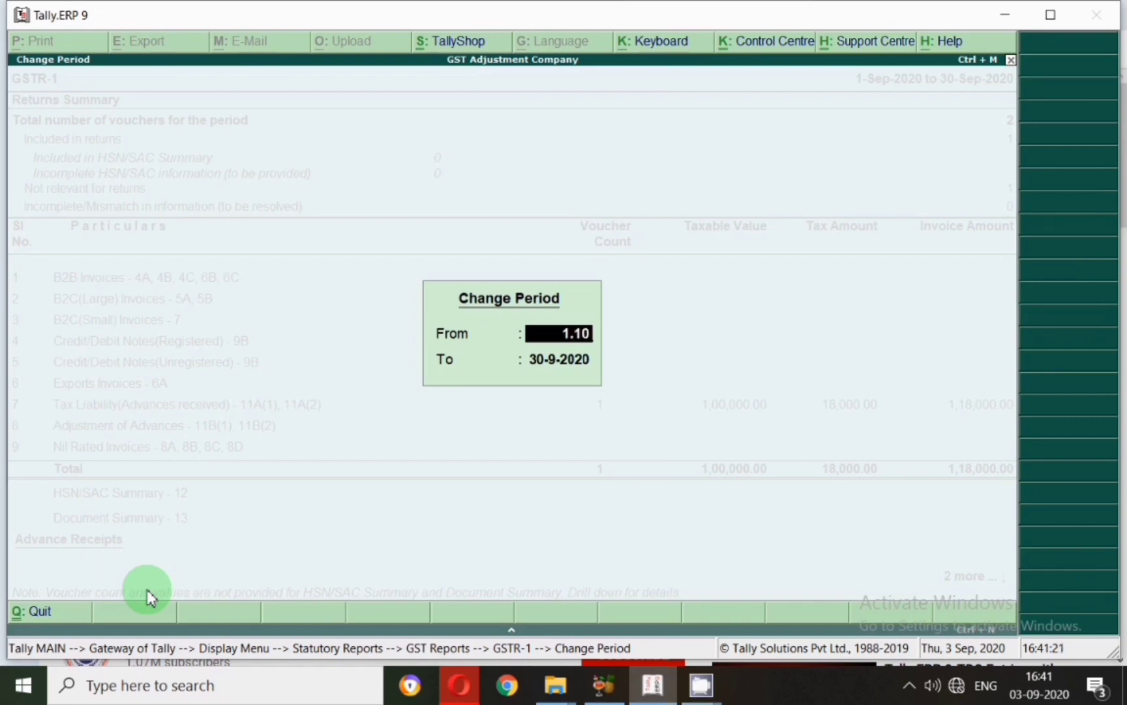
key(Return)
text(2020)
key(Return)
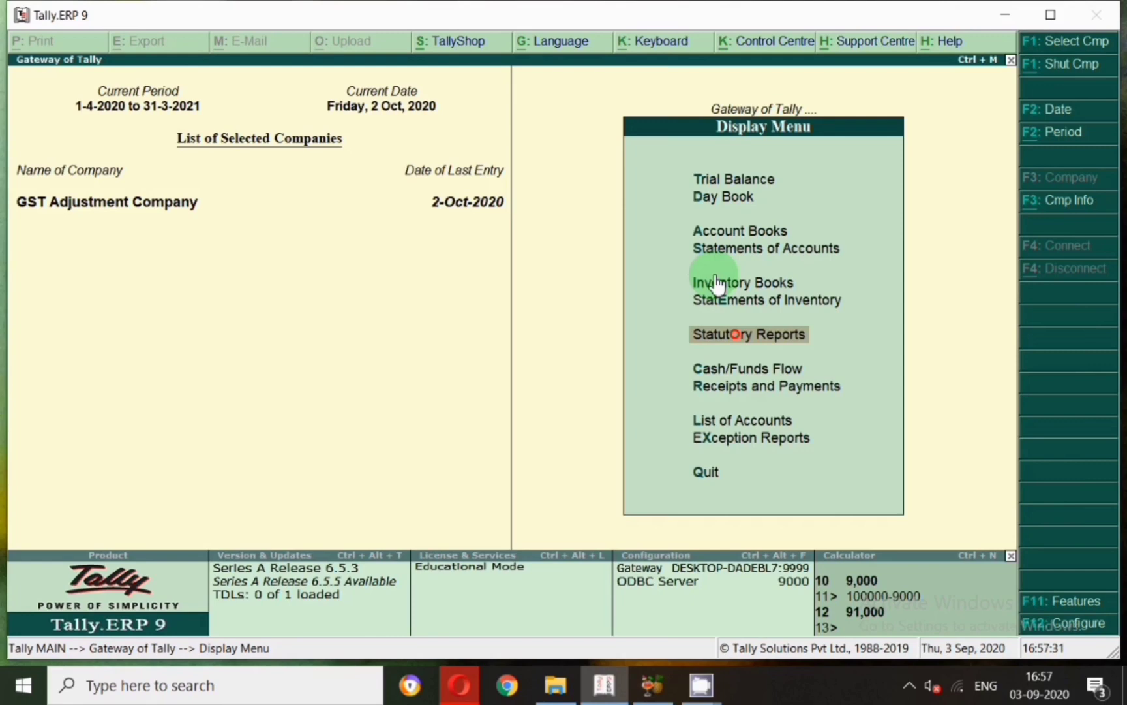
- Display the ledger vouchers of Om Sai Agency from the account books
key(a)
click(717, 285)
text(om)
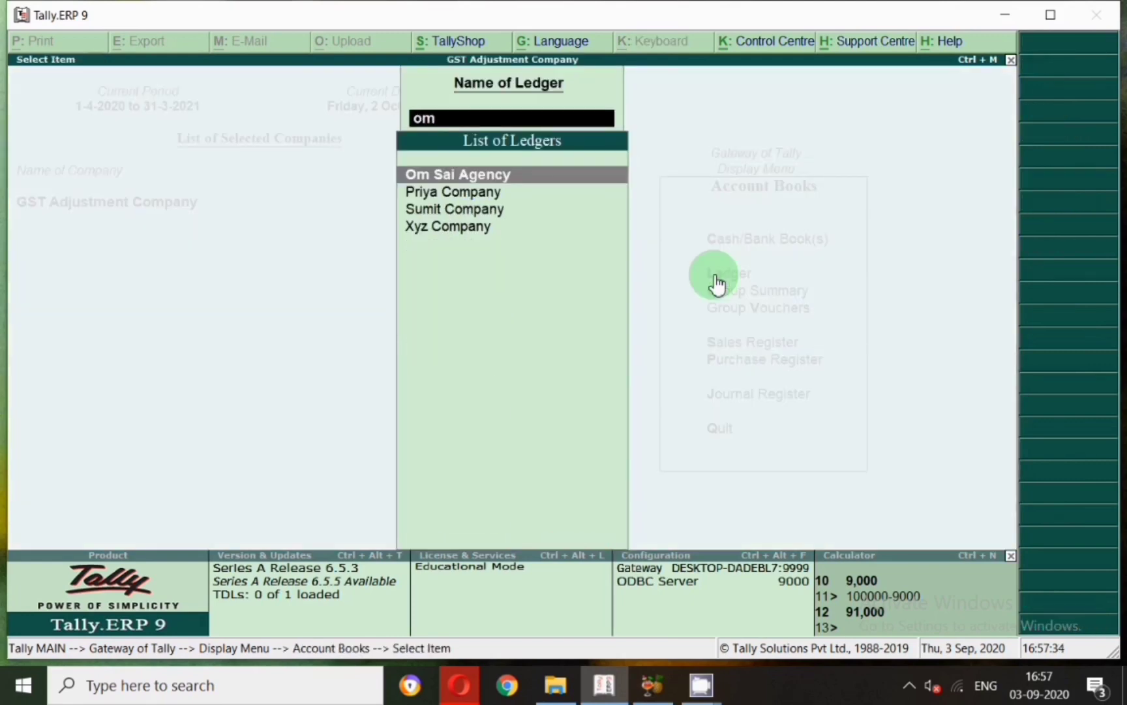
click(463, 178)
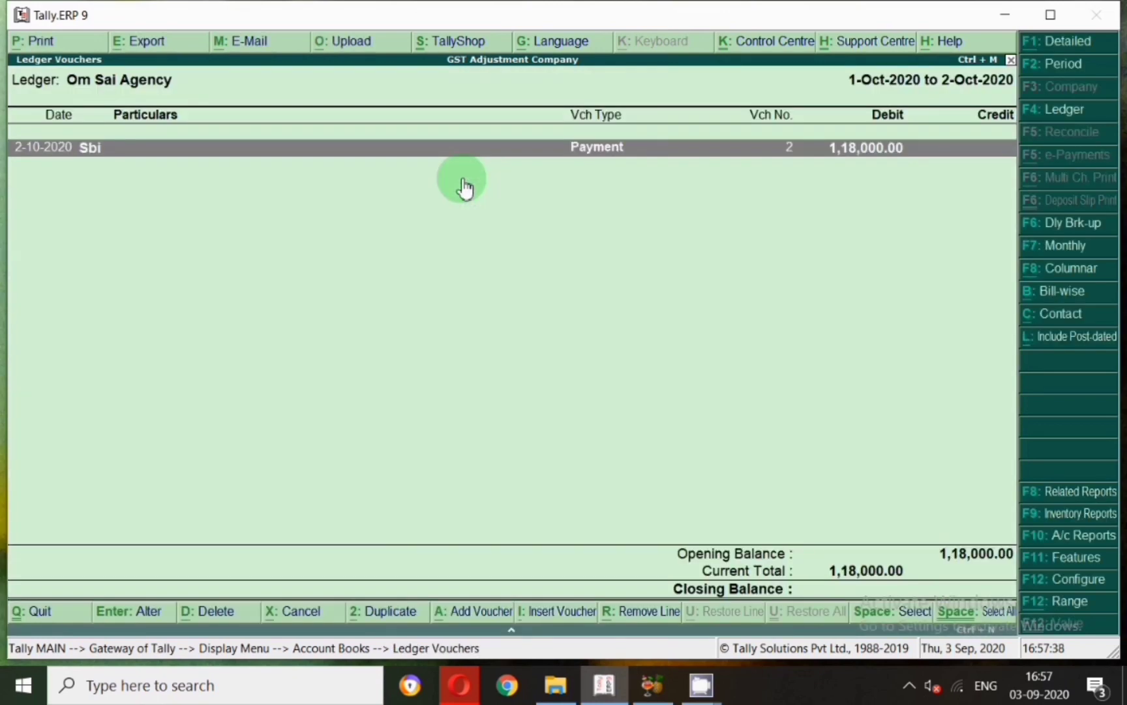
- Start the ledger period at 1-4-2020, review Om Sai Agency's receipt and payment entries, and return to the Gateway of Tally
key(F2)
text(1-4-2020)
key(Return)
key(Return)
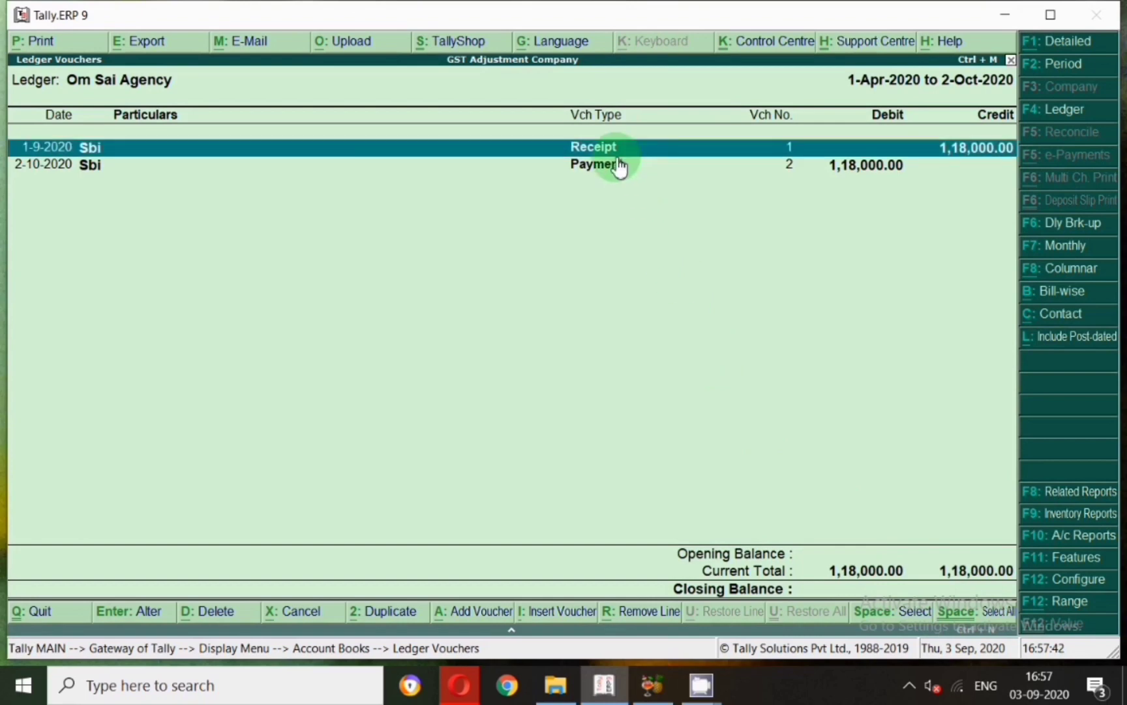
click(592, 171)
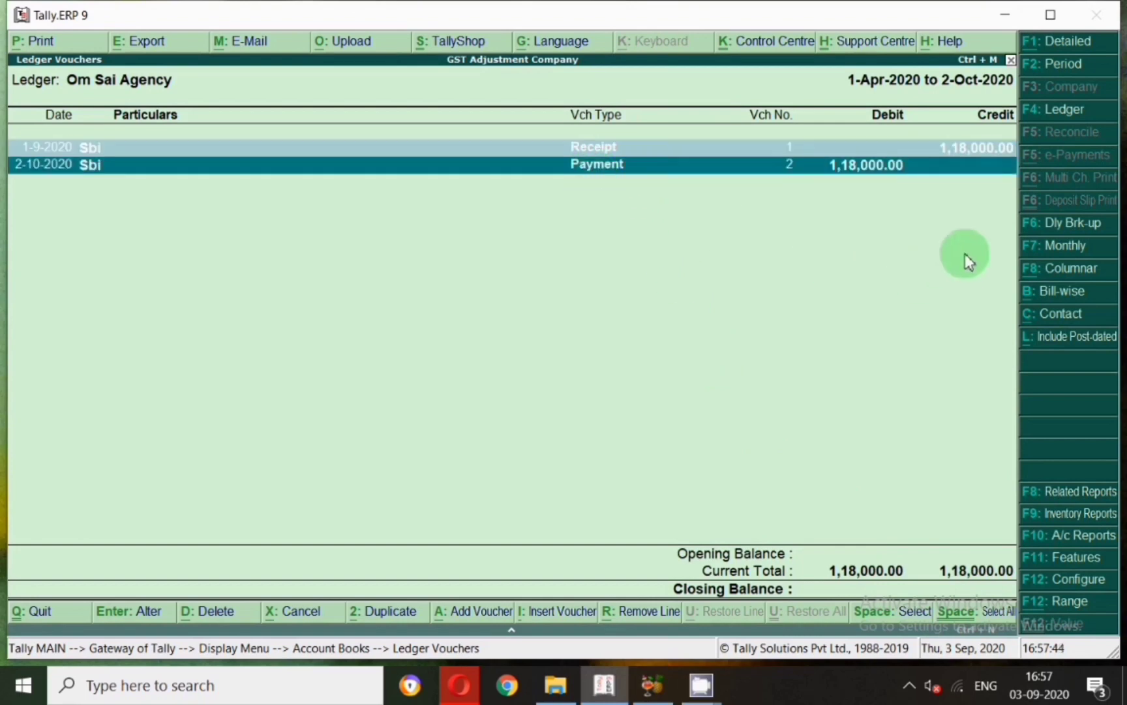
key(Escape)
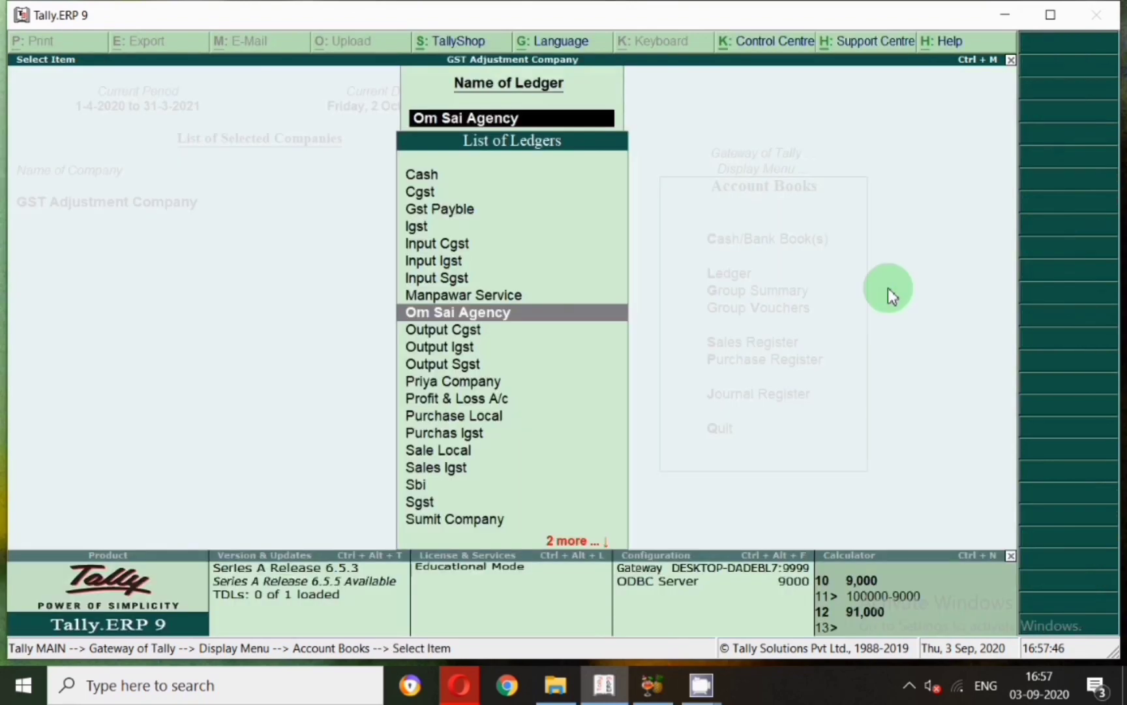
key(Escape)
key(Escape)
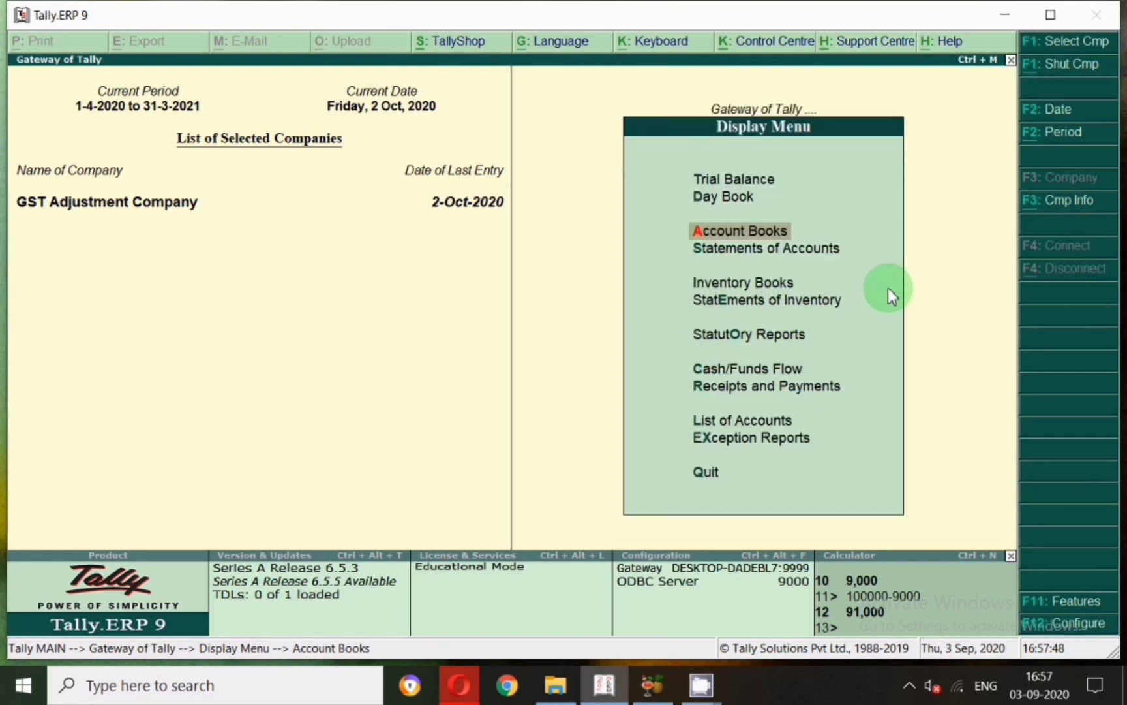
key(Escape)
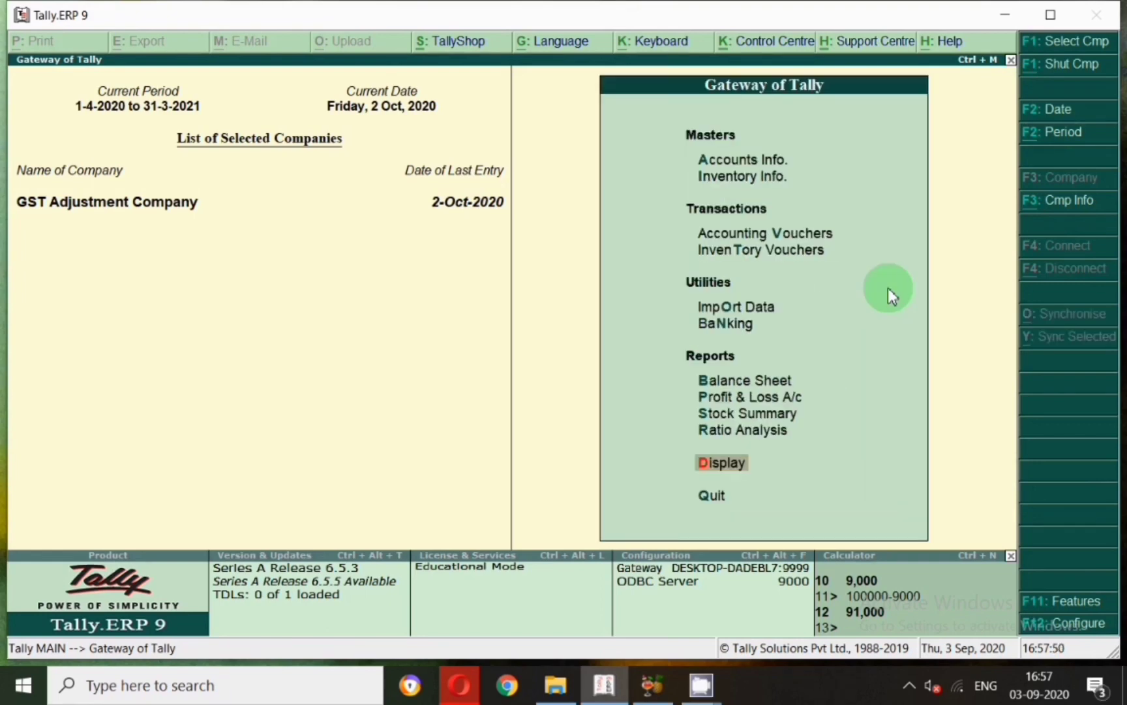
- Open the GSTR-1 report for 1-4-2020 to 2-10-2020 and select the Tax Liability (Advances received) line
key(d)
key(o)
key(g)
key(Return)
key(F2)
text(1-4)
key(Return)
text(2-10)
key(Return)
click(723, 411)
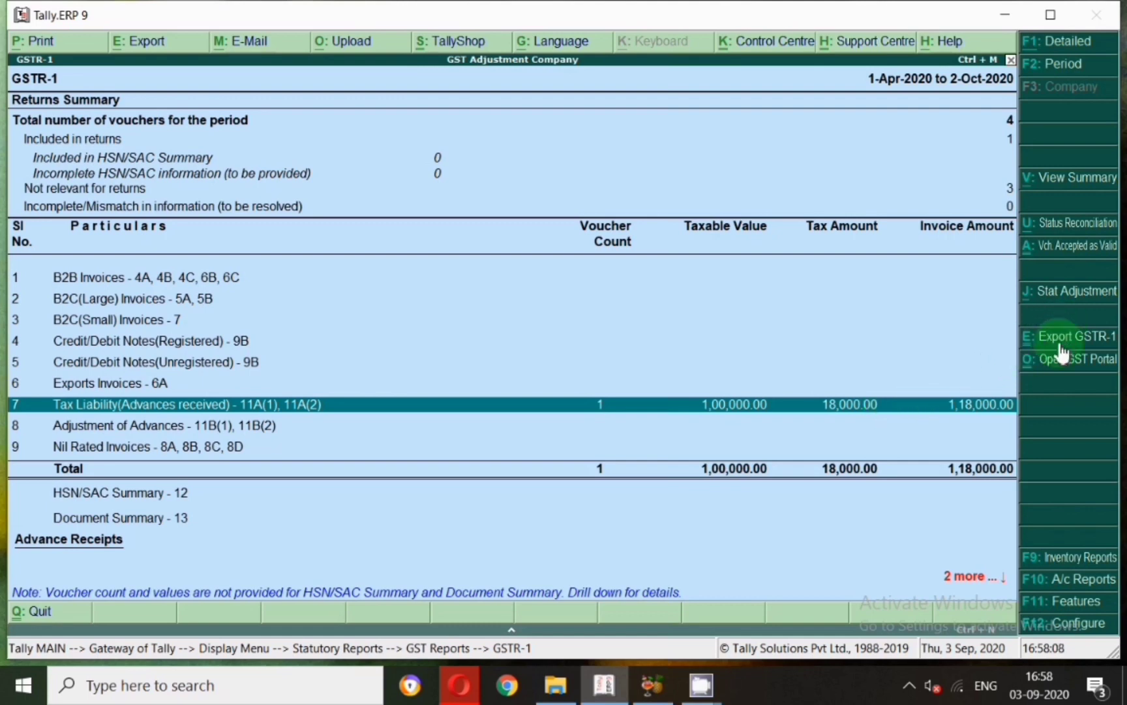
- Start a GST stat adjustment journal for Decrease of Tax Liability with Cancellation of Advance Receipts as the additional detail
click(1070, 292)
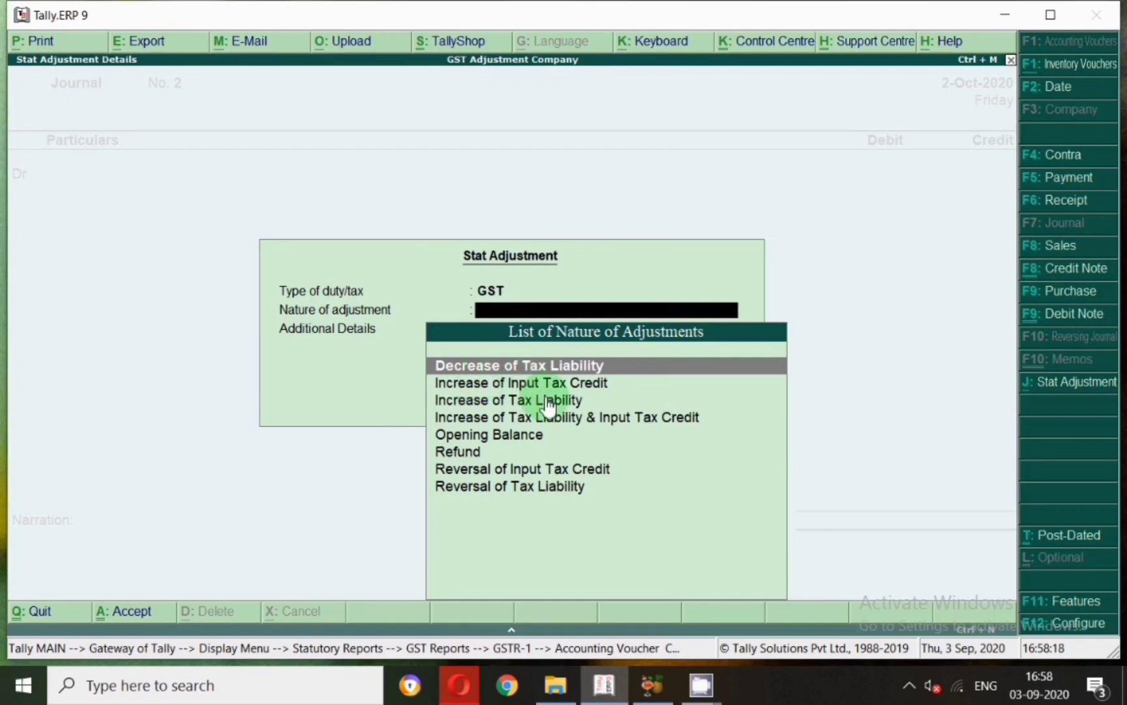
key(Return)
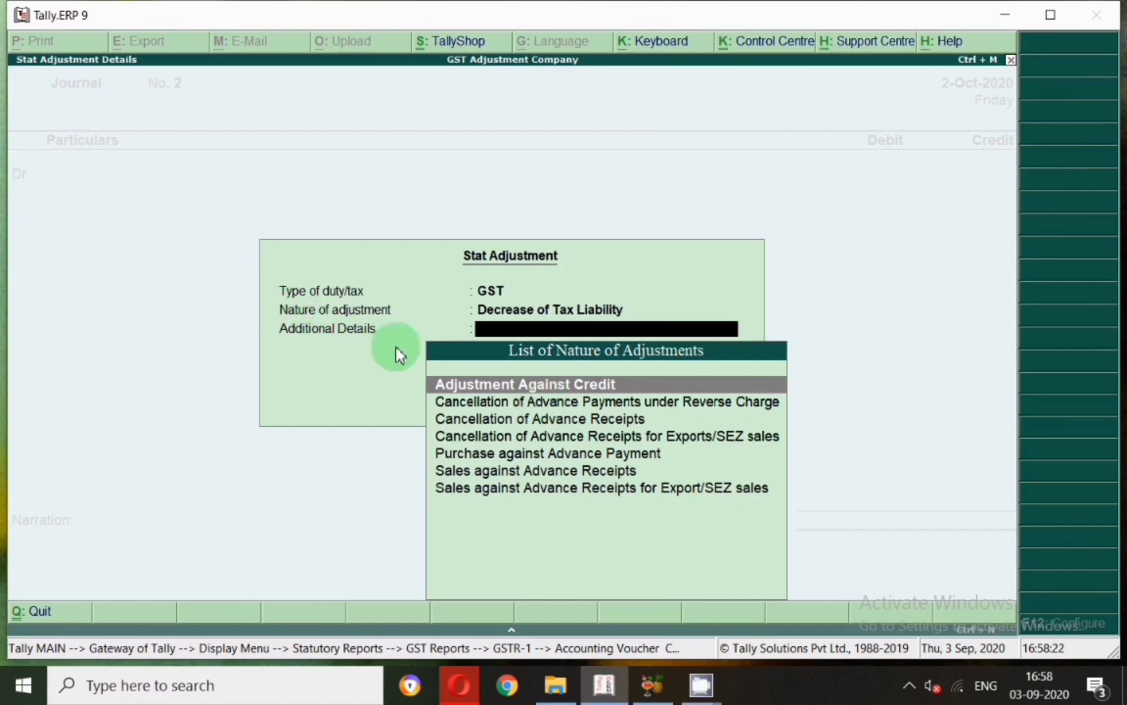
click(500, 421)
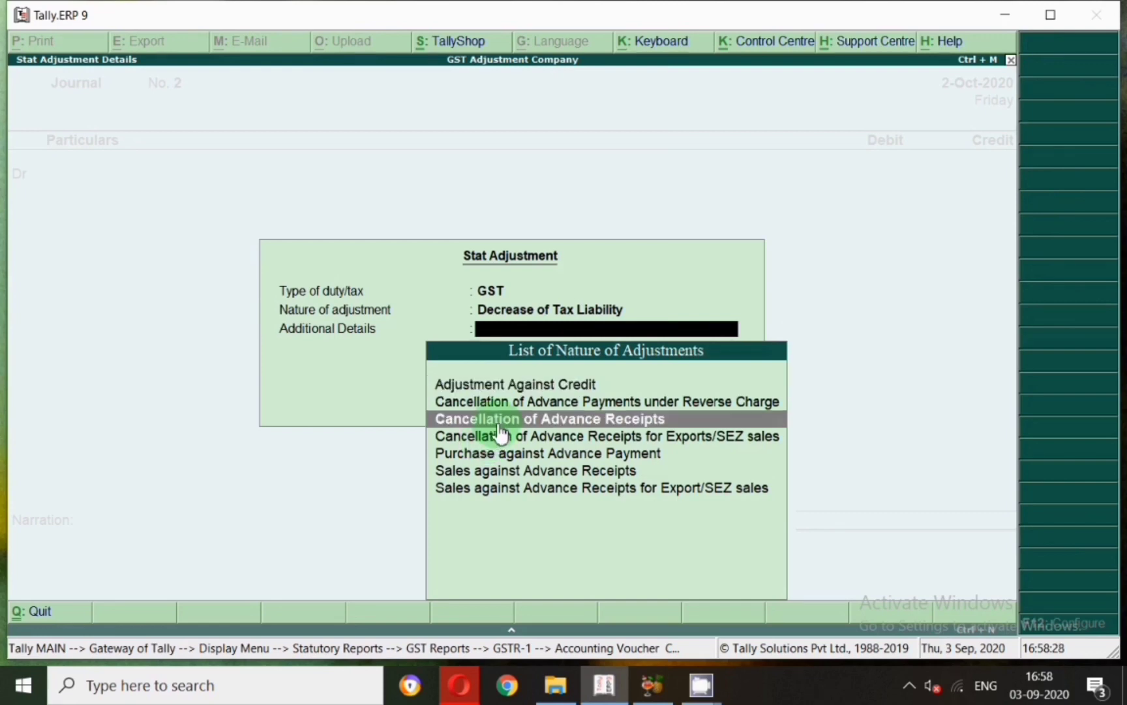
click(500, 422)
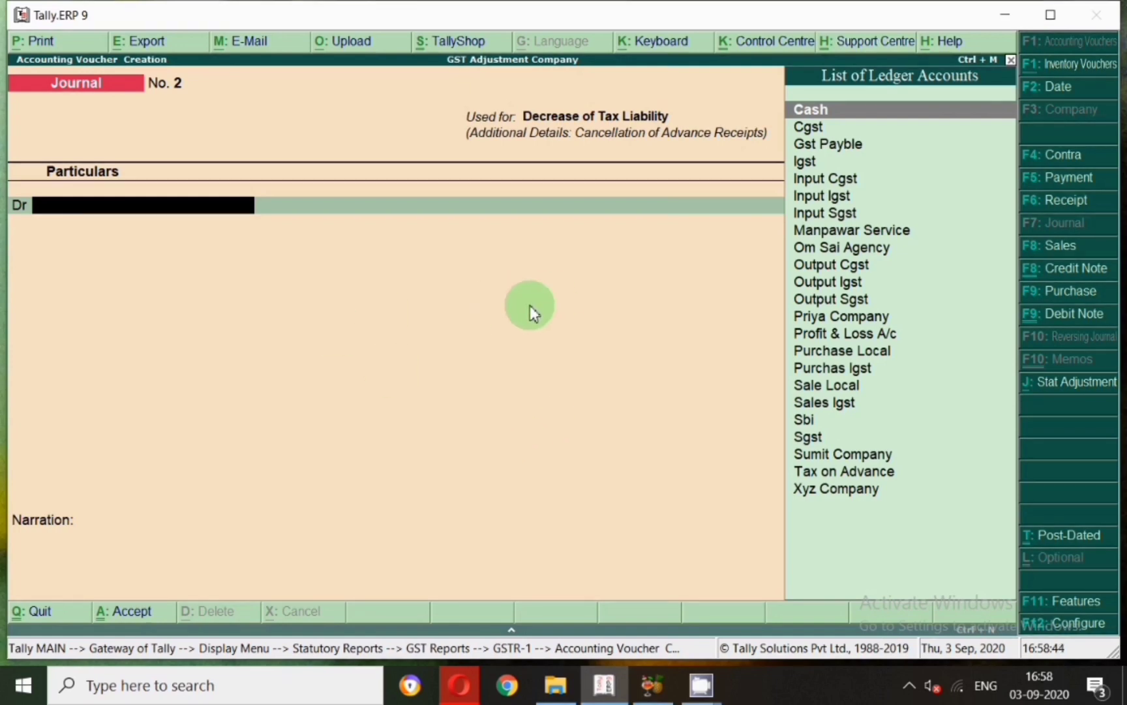
- Debit Cgst with 9,000 in the journal, at a rate of 9% on a taxable value of 100000
text(Cgs)
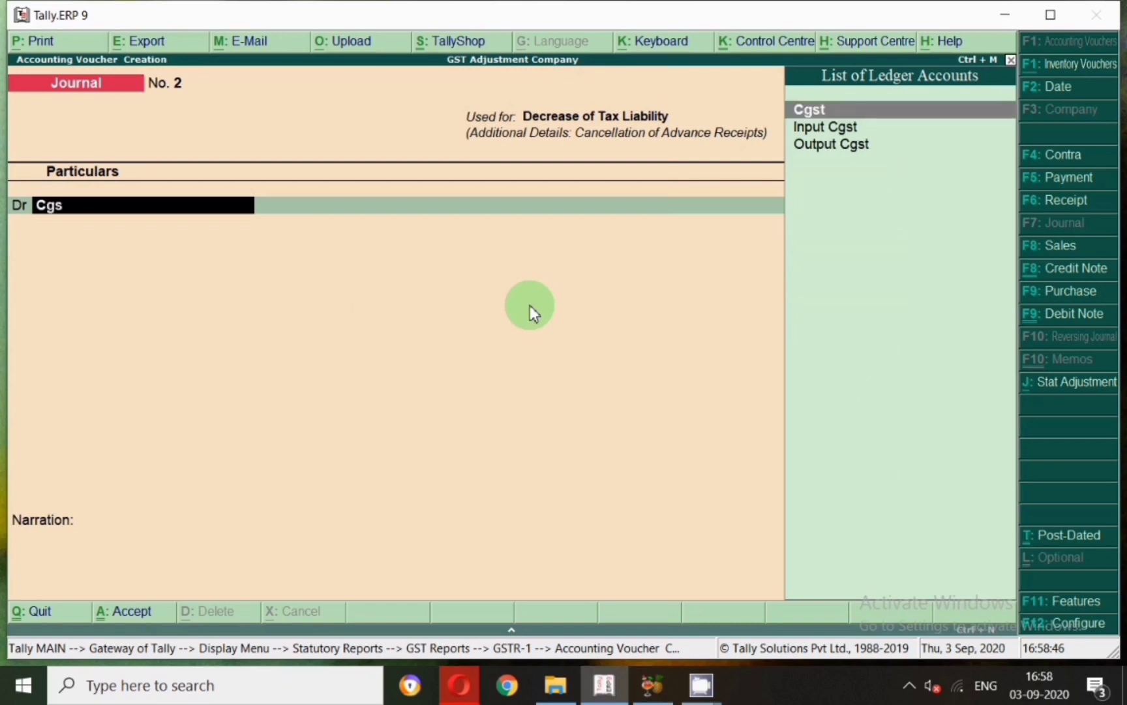
key(Return)
text(9)
key(Return)
text(100)
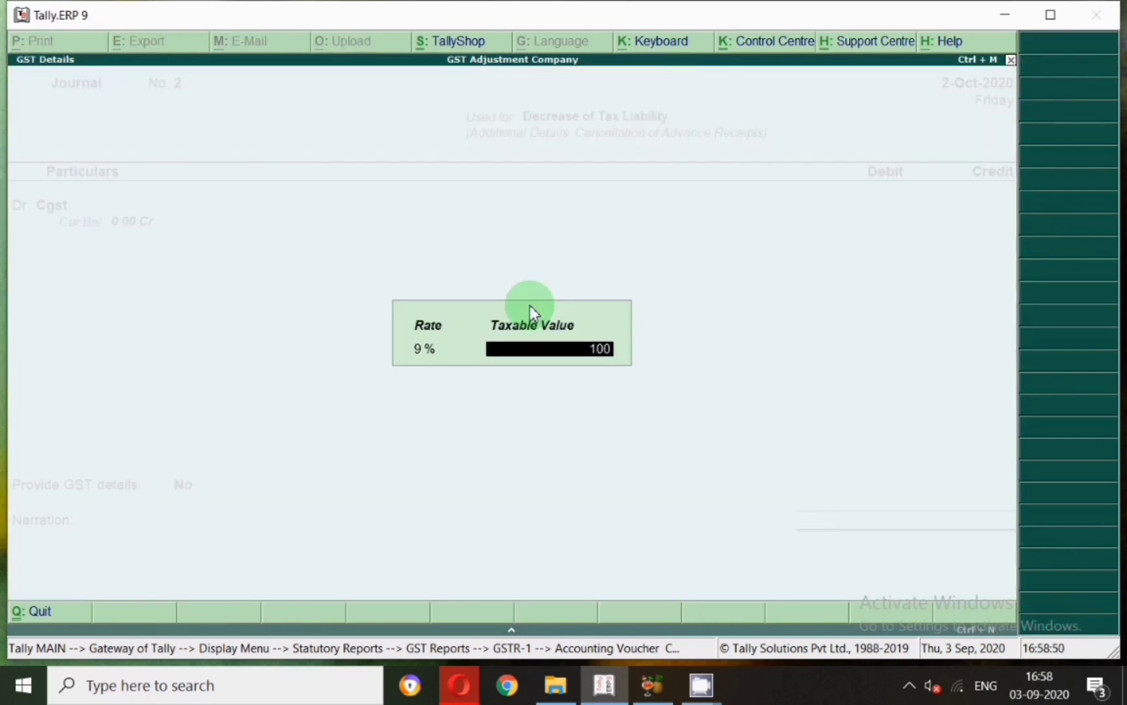
text(000)
key(Return)
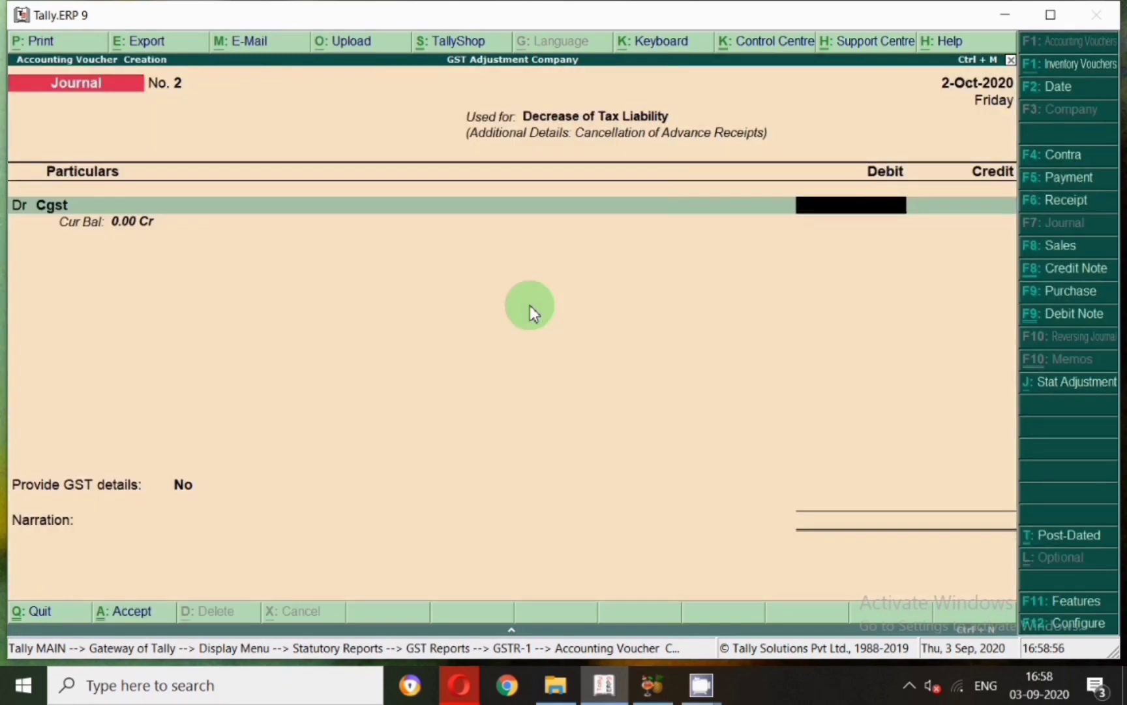
text(9000)
key(Return)
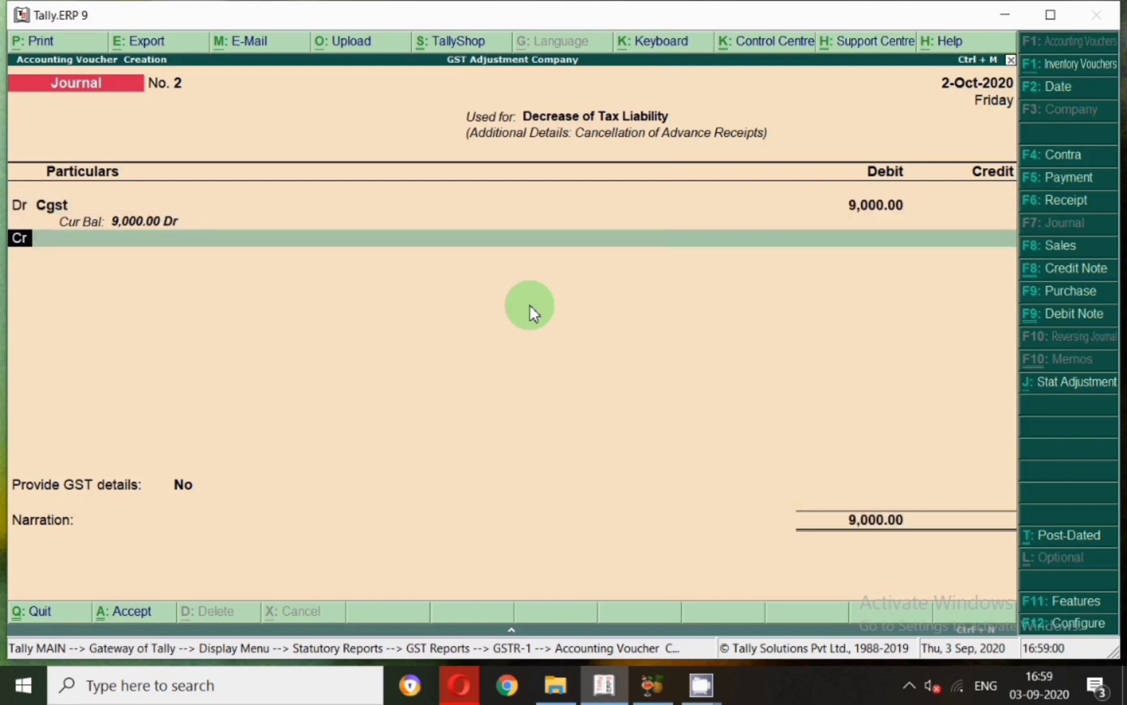
- Add a debit line for Sgst of 9,000, keeping the offered rate and taxable value
key(d)
key(Return)
text(Sgs)
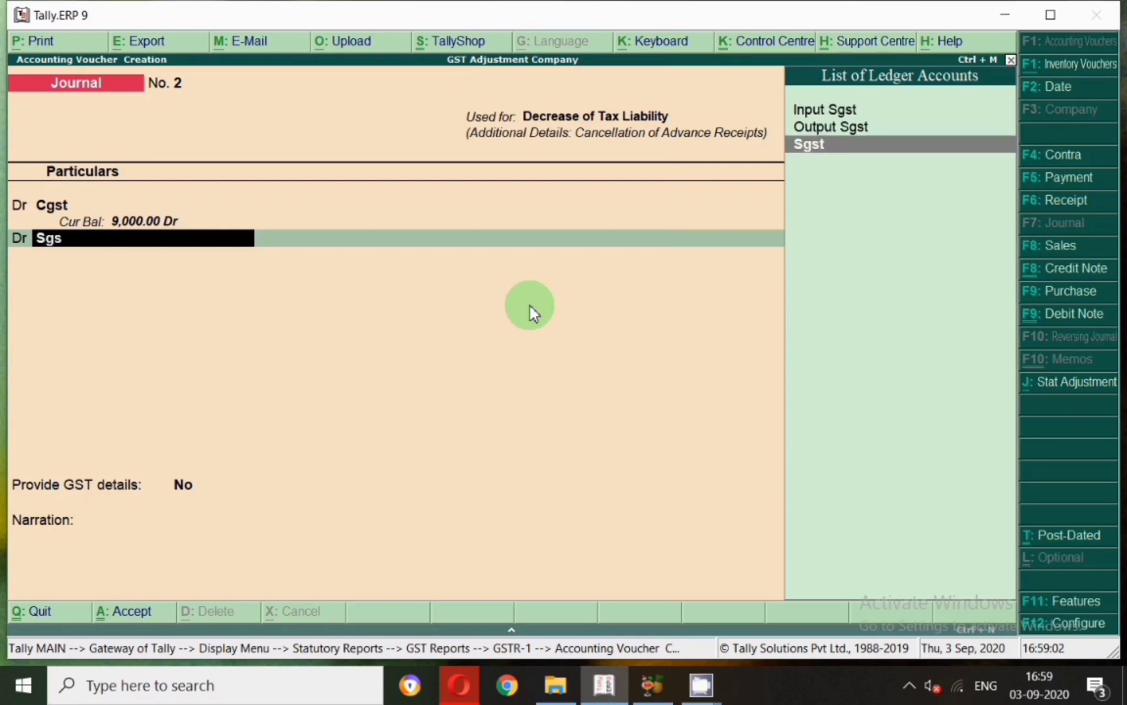
key(Return)
key(Return)
key(Return)
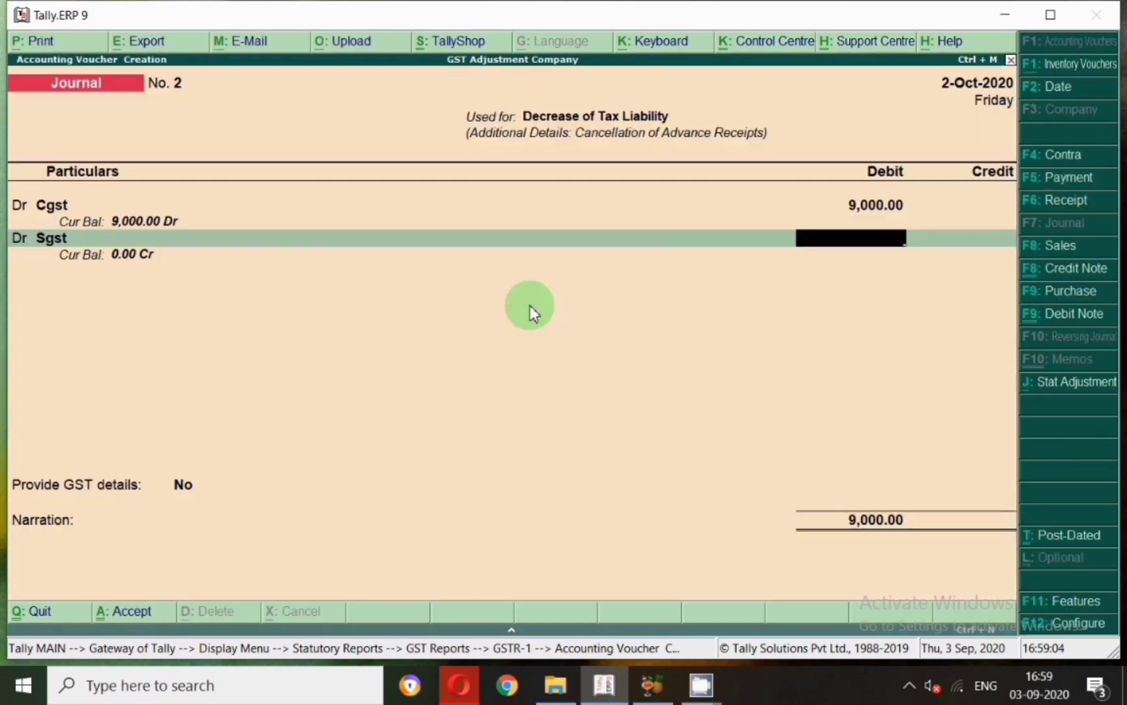
text(9000)
key(Return)
- Credit Tax on Advance with 18,000 and set Provide GST details to Yes
text(Tax)
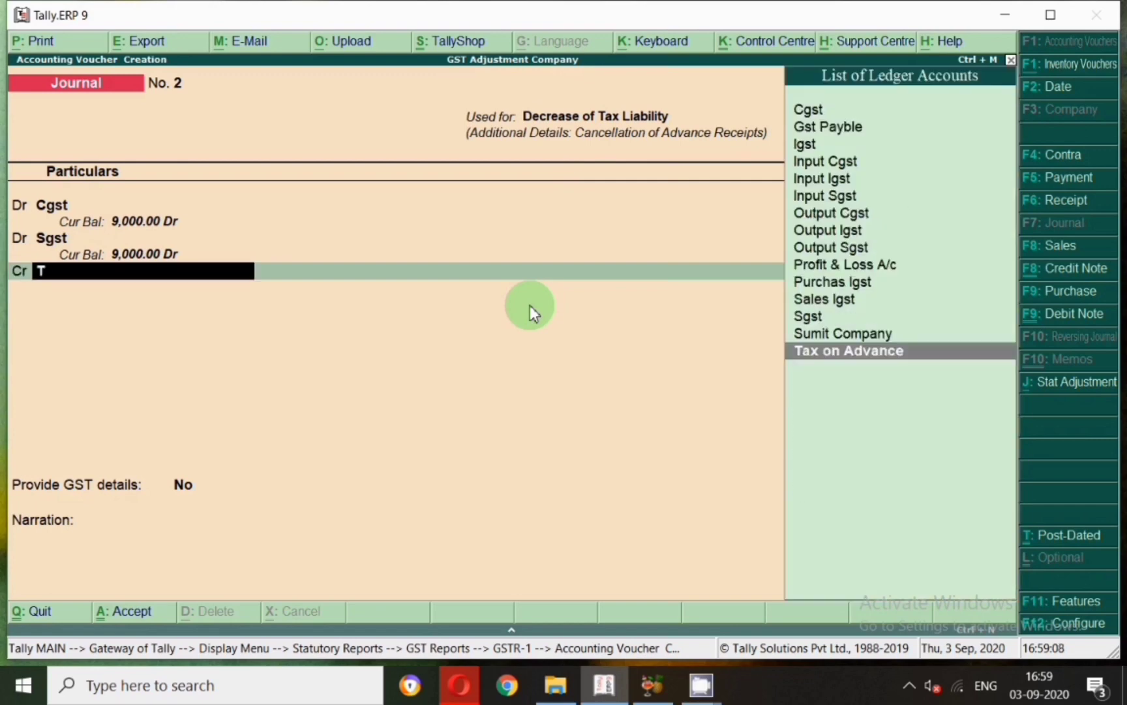
key(Return)
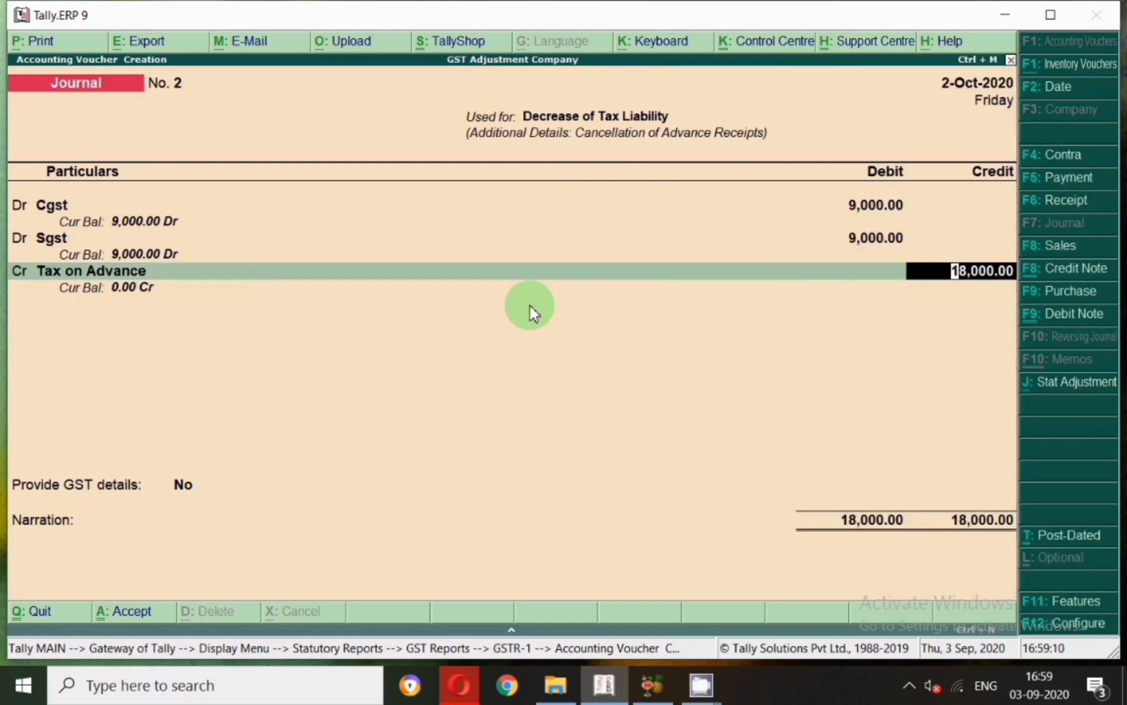
key(Return)
key(Down)
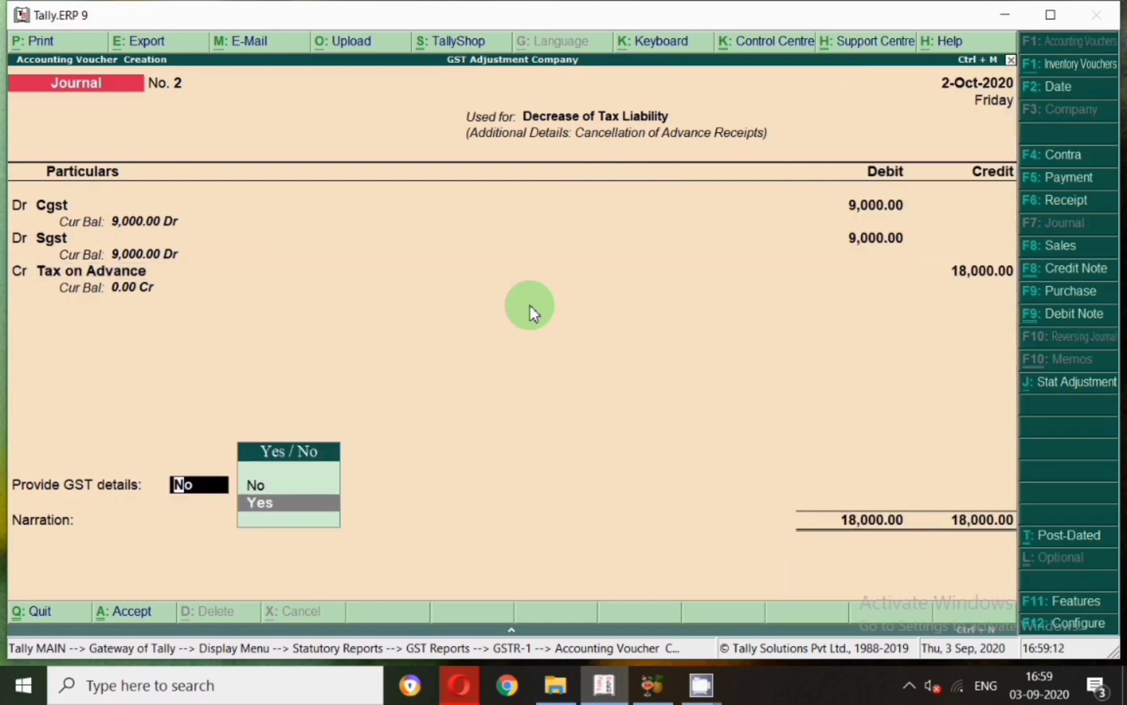
key(Return)
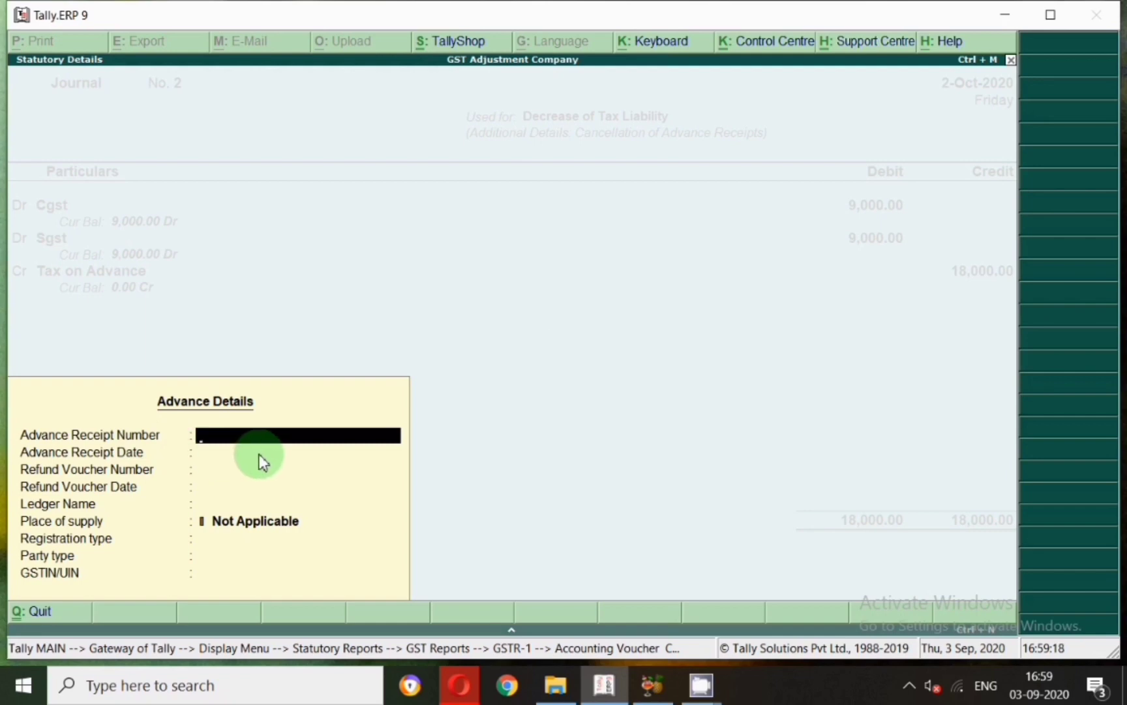
- Enter advance receipt number 2 dated 1.9.20 and refund voucher number 2 dated 1-Oct-2020 in the advance details
text(2)
key(Return)
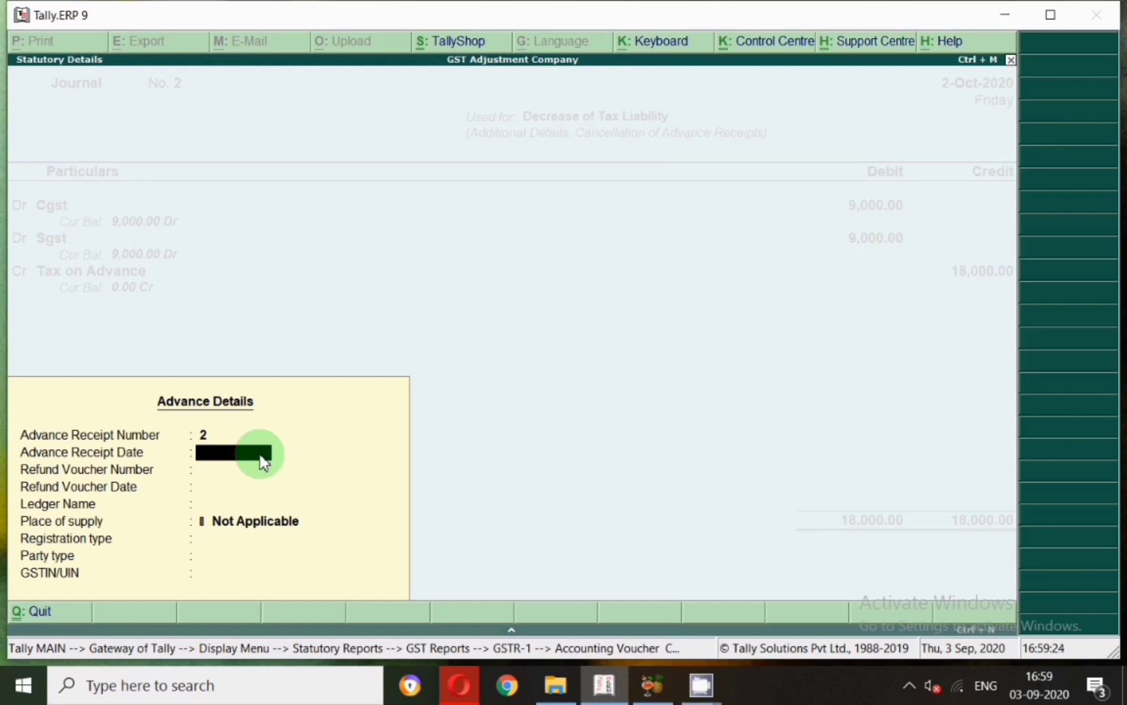
text(1.9.20)
key(Return)
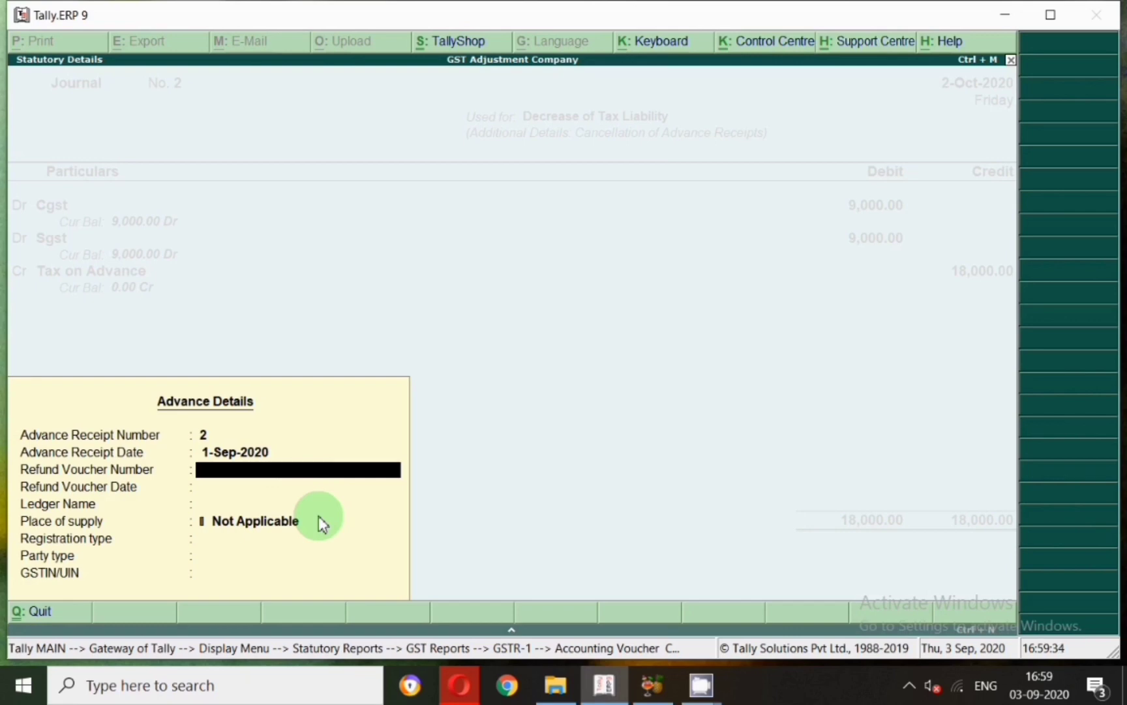
text(2)
key(Return)
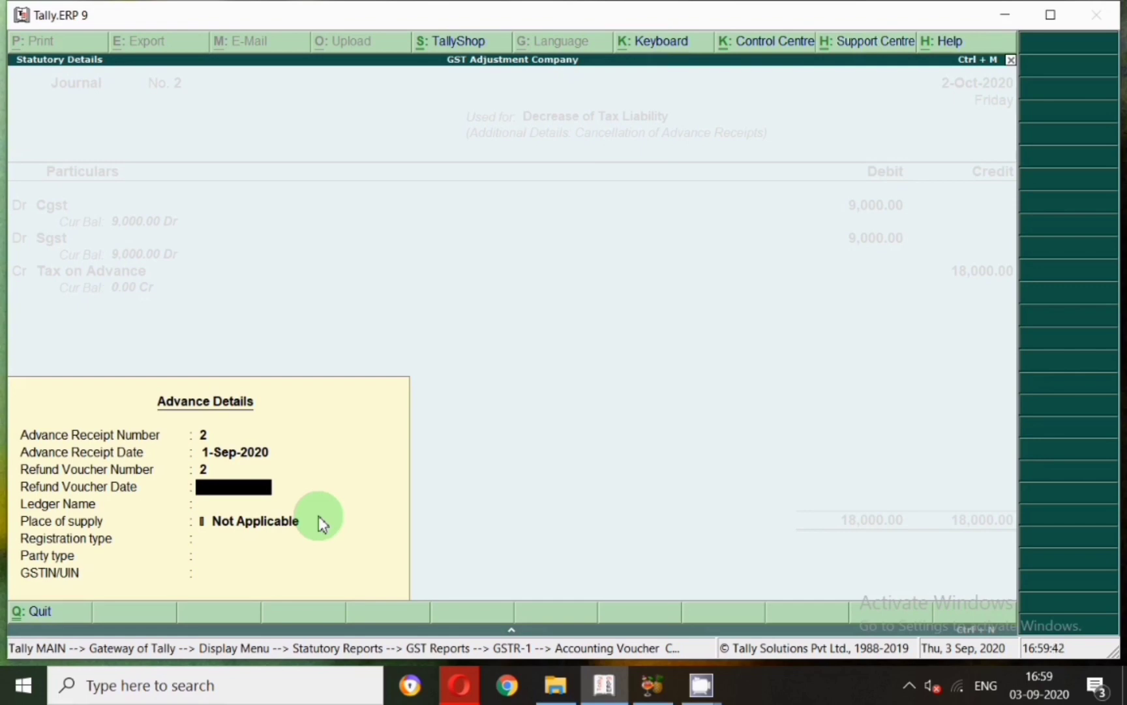
text(2)
key(BackSpace)
text(1.10)
key(Return)
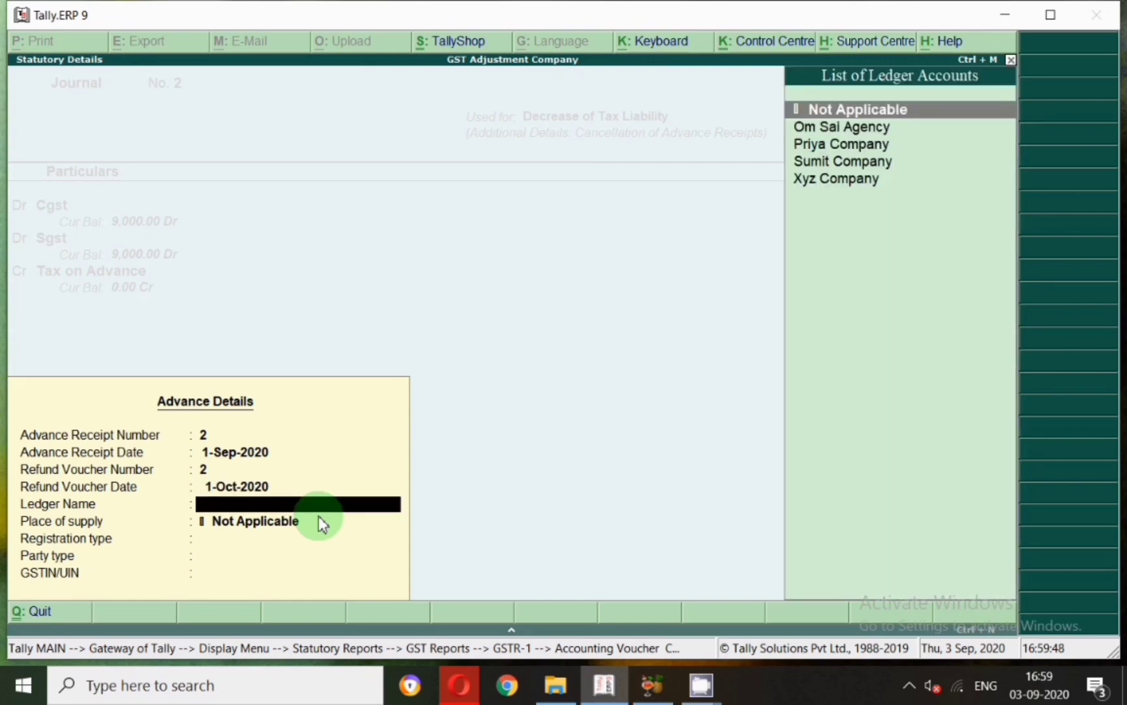
- Choose Om Sai Agency as the ledger, keep its supply and registration details, and save the journal without a narration
key(Down)
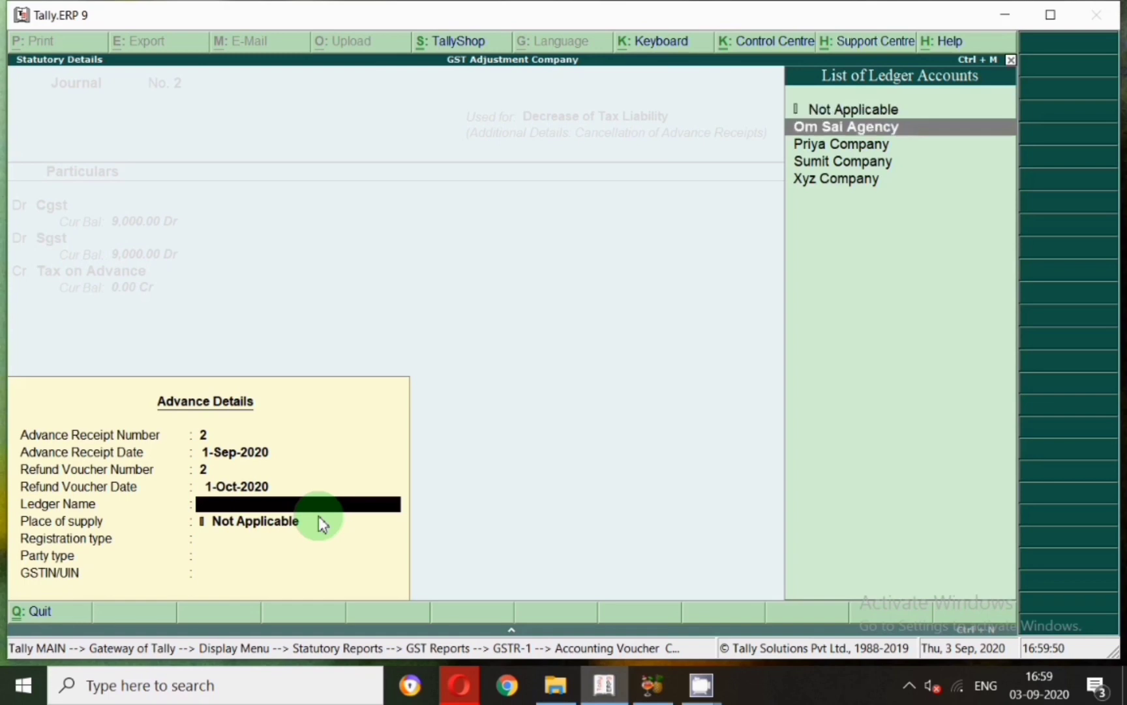
key(Return)
key(Return)
key(Return)
key(Return)
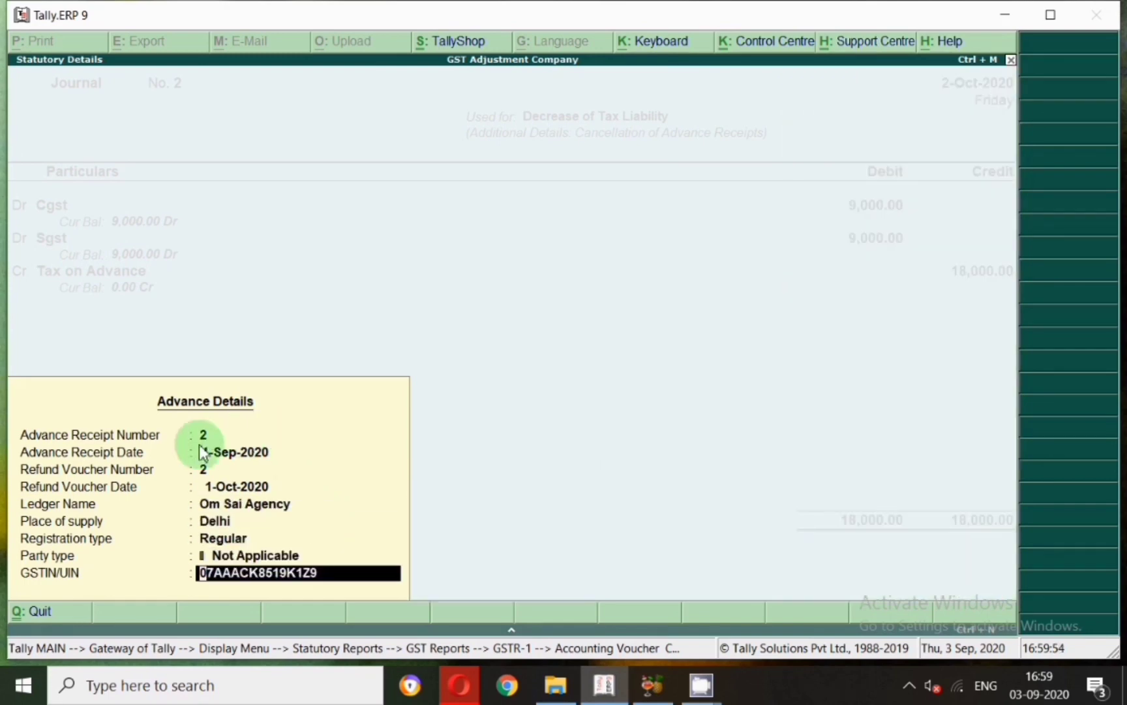
key(Return)
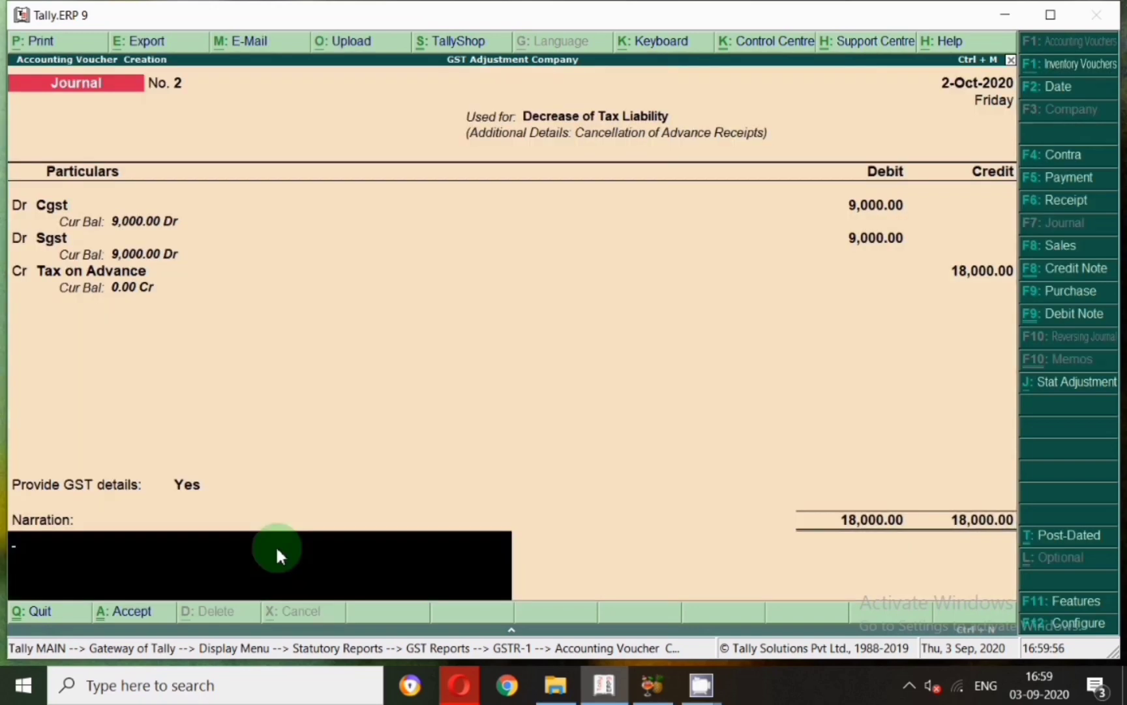
key(Return)
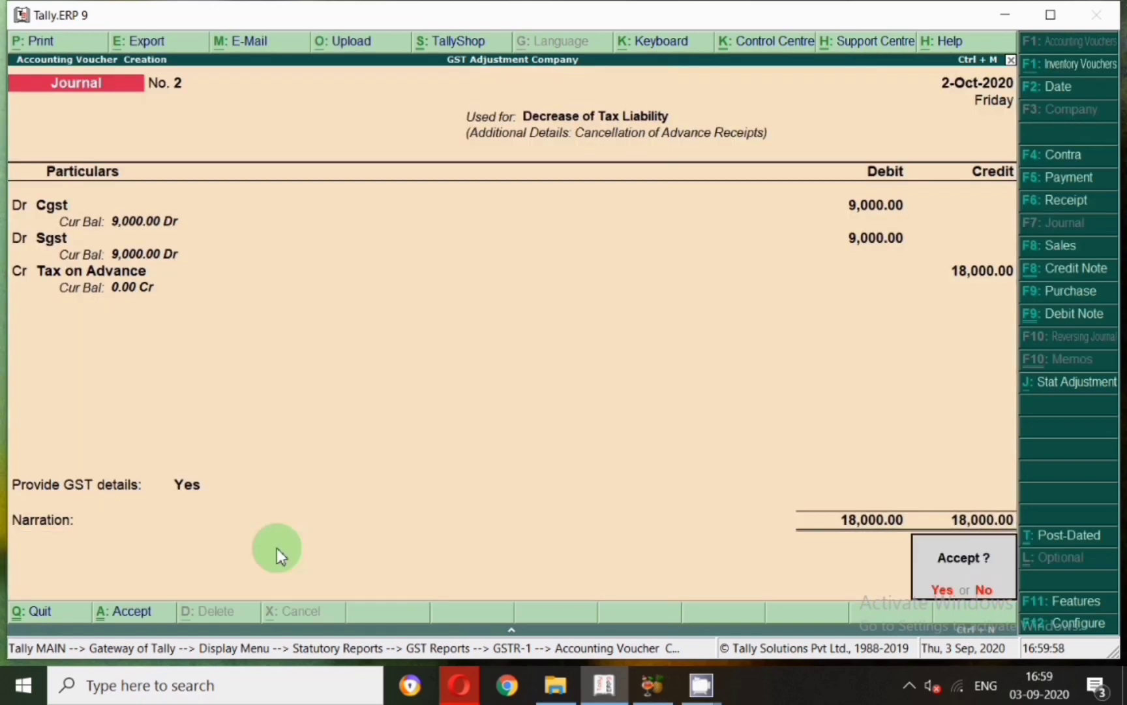
key(Return)
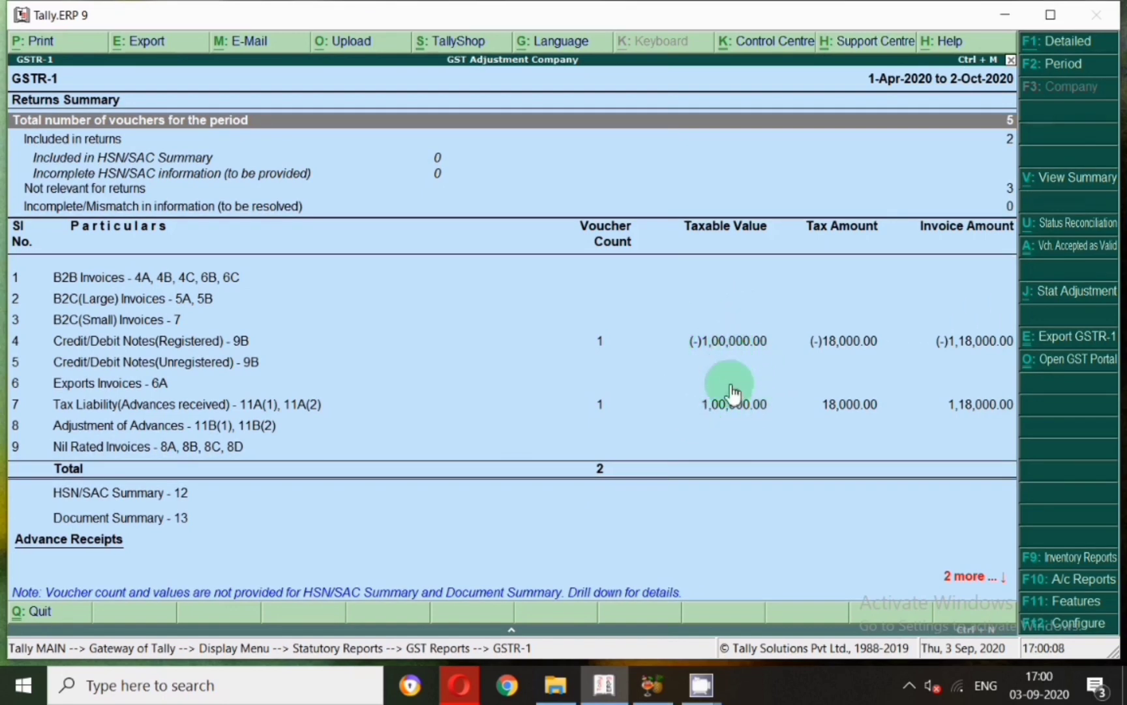
- Check the Credit/Debit Notes (Registered) line in GSTR-1 and return to the Gateway of Tally
click(173, 340)
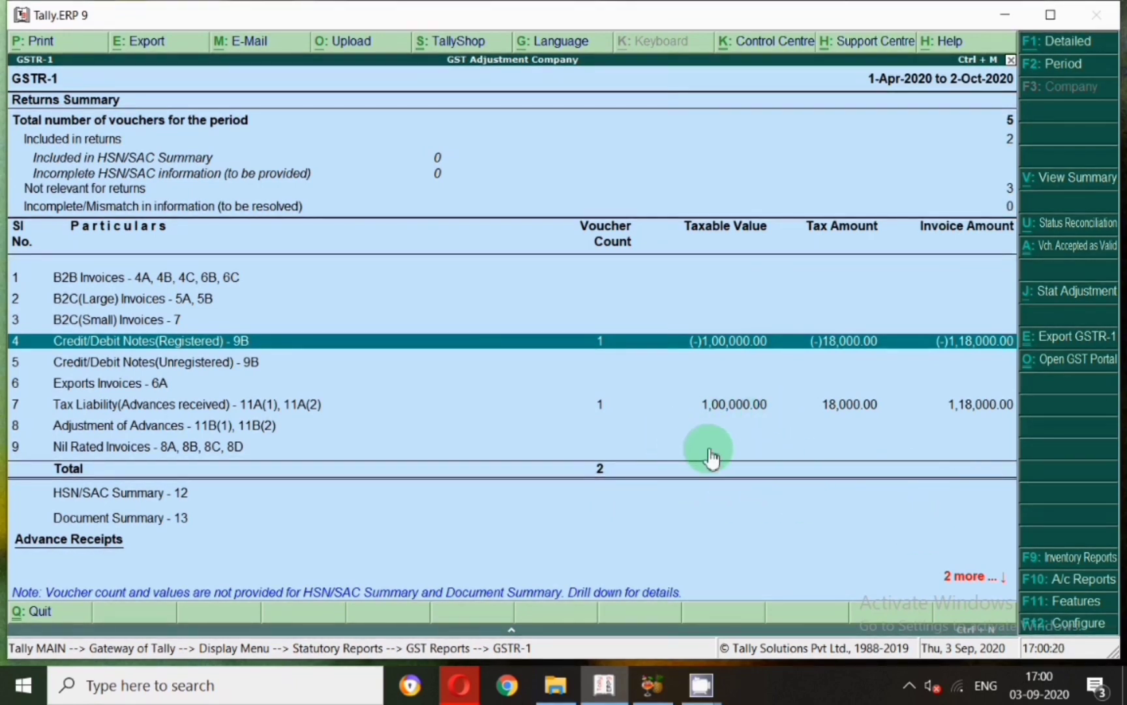
key(Escape)
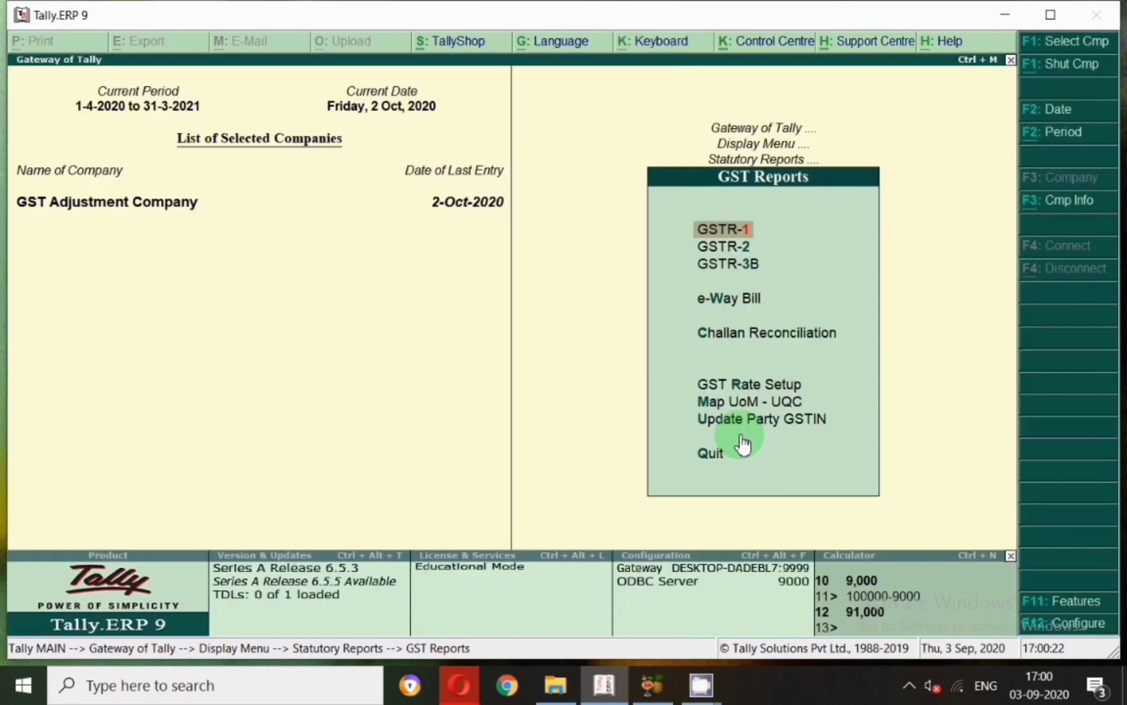
key(Escape)
key(Escape)
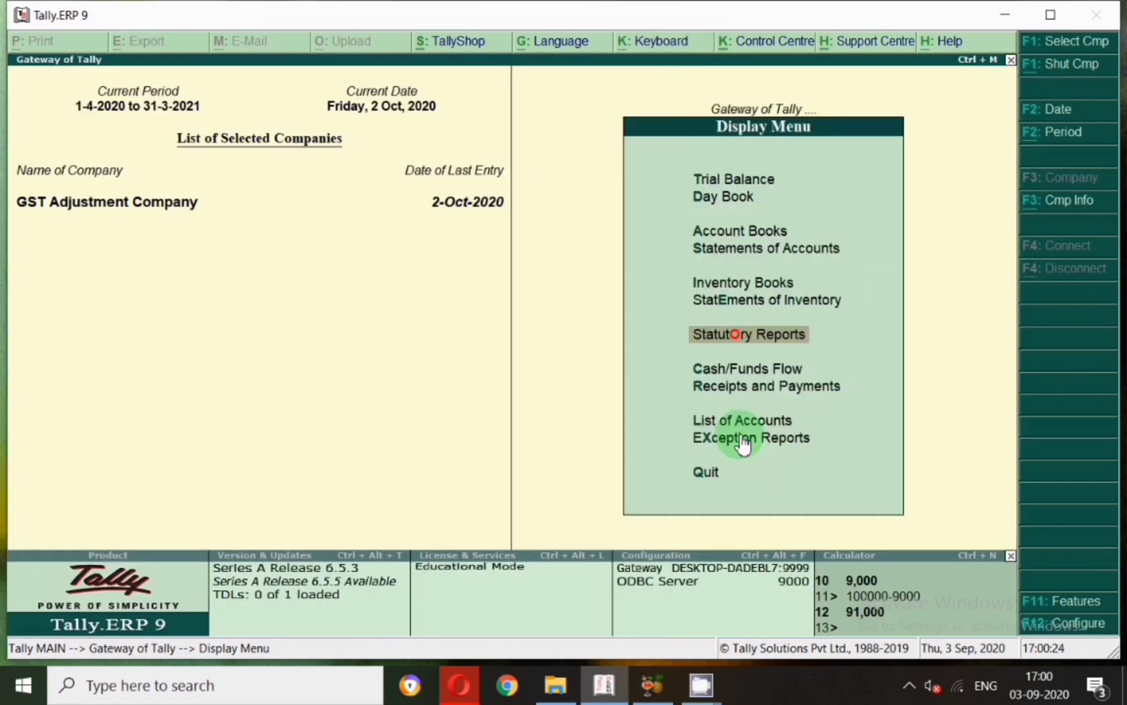
key(Escape)
- Open the Balance Sheet in detailed form and drill down into Duties & Taxes to examine the Cgst and Sgst balances
key(b)
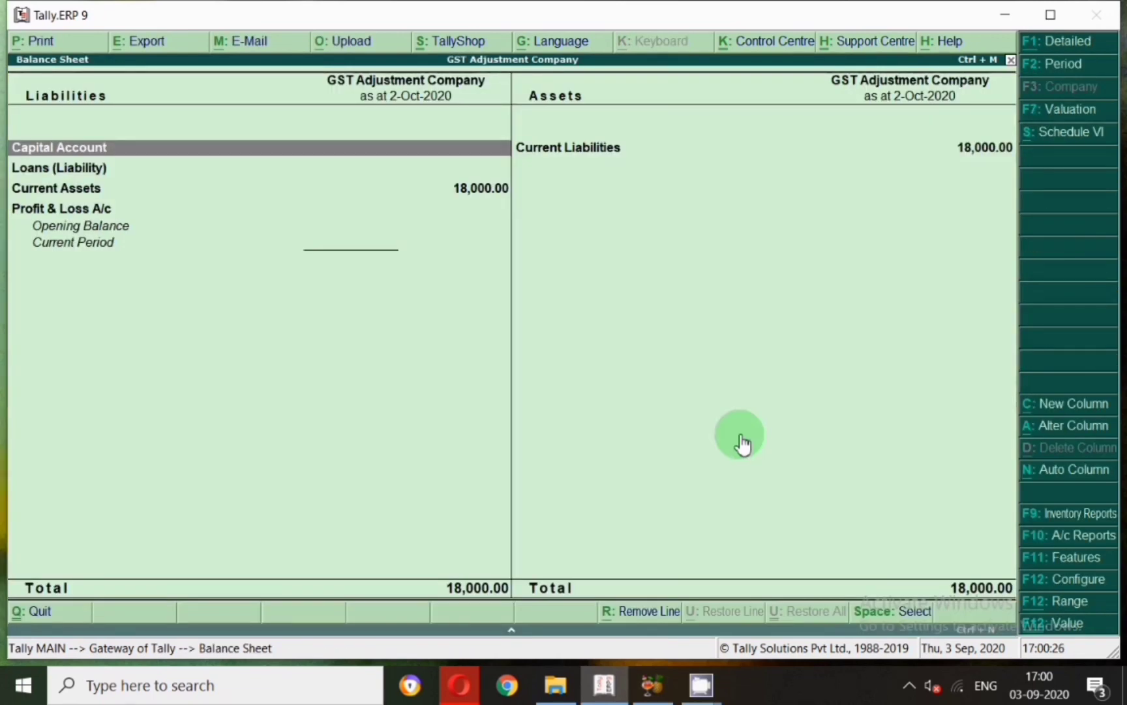
key(F2)
key(Escape)
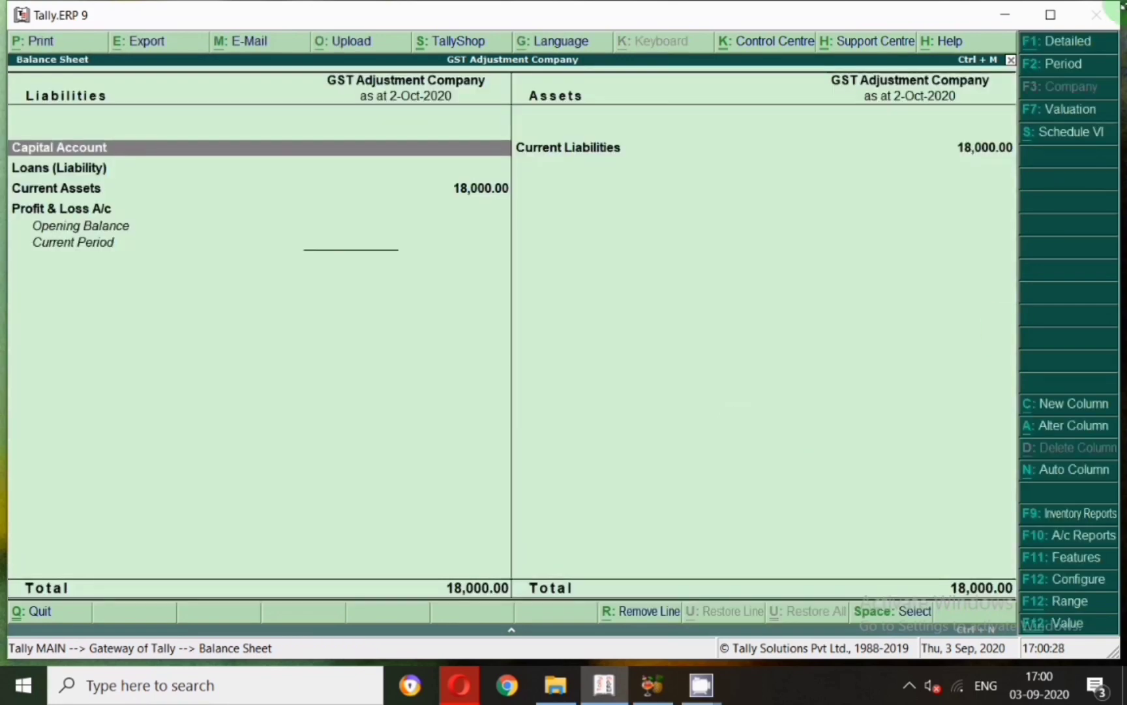
click(1073, 43)
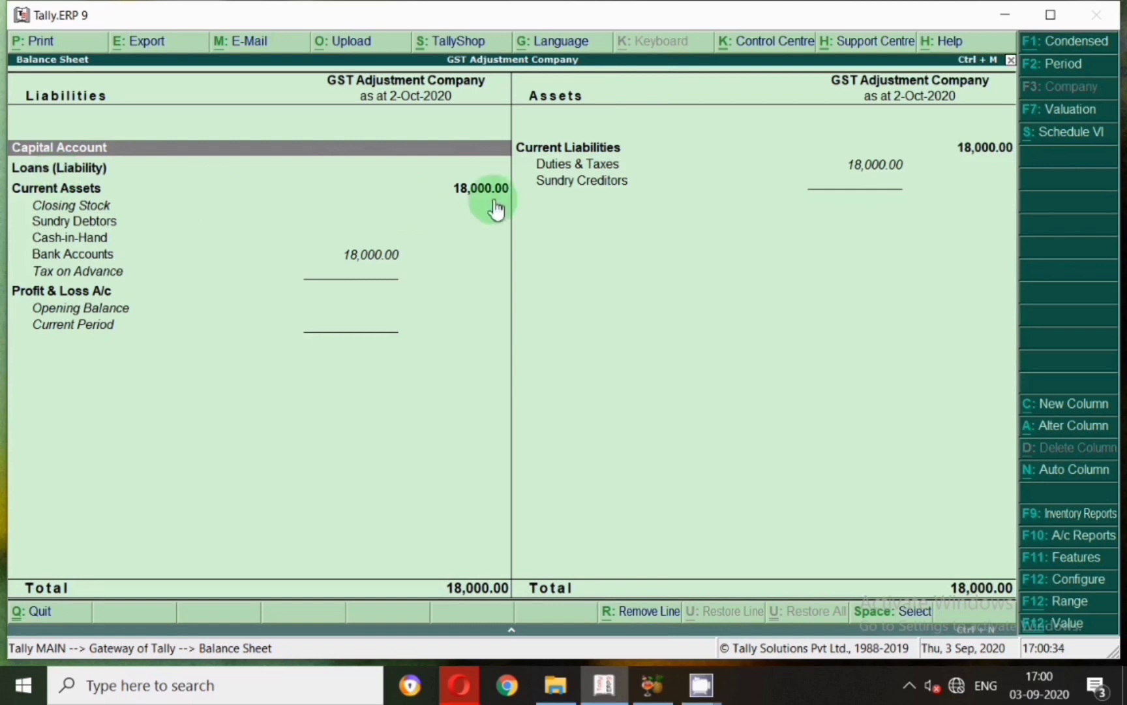
click(546, 165)
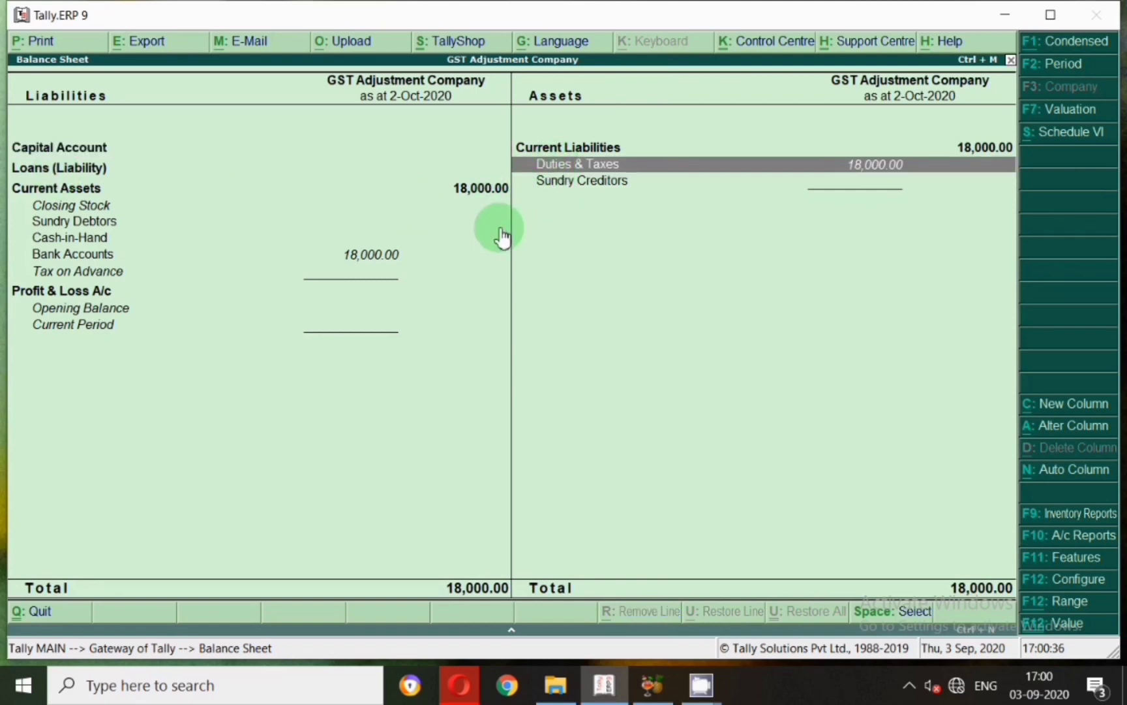
key(Return)
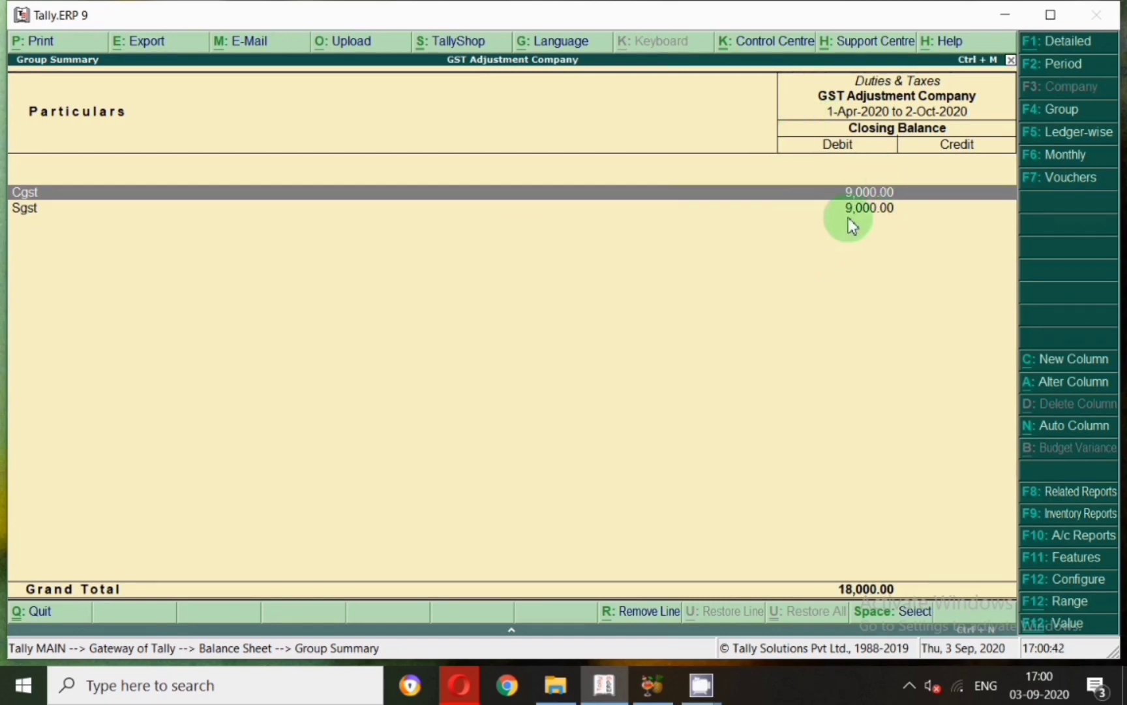
click(909, 685)
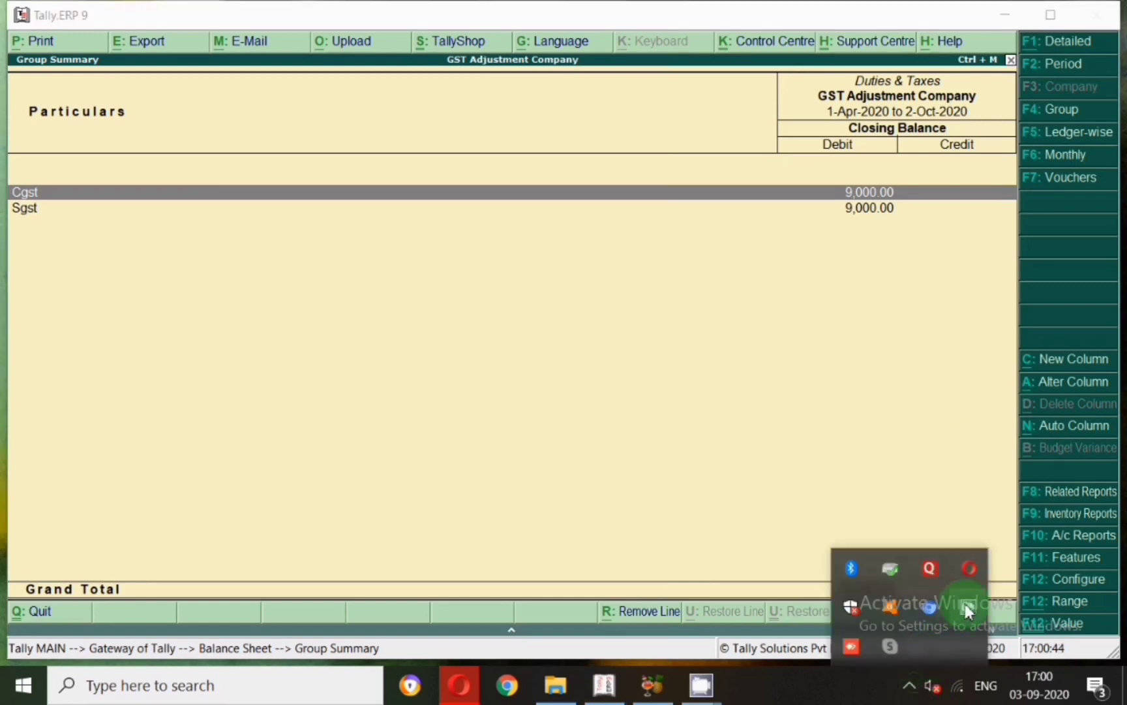
right_click(969, 610)
click(1007, 552)
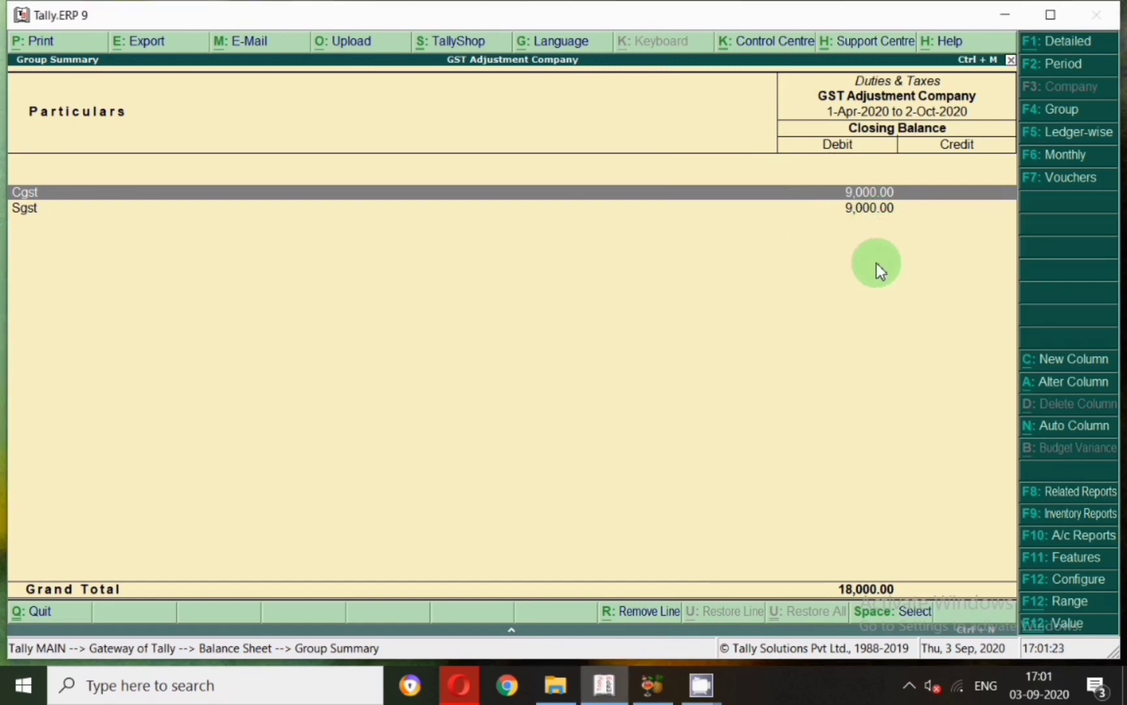
- Leave the Duties & Taxes summary and the Balance Sheet to return to the Gateway of Tally
key(Escape)
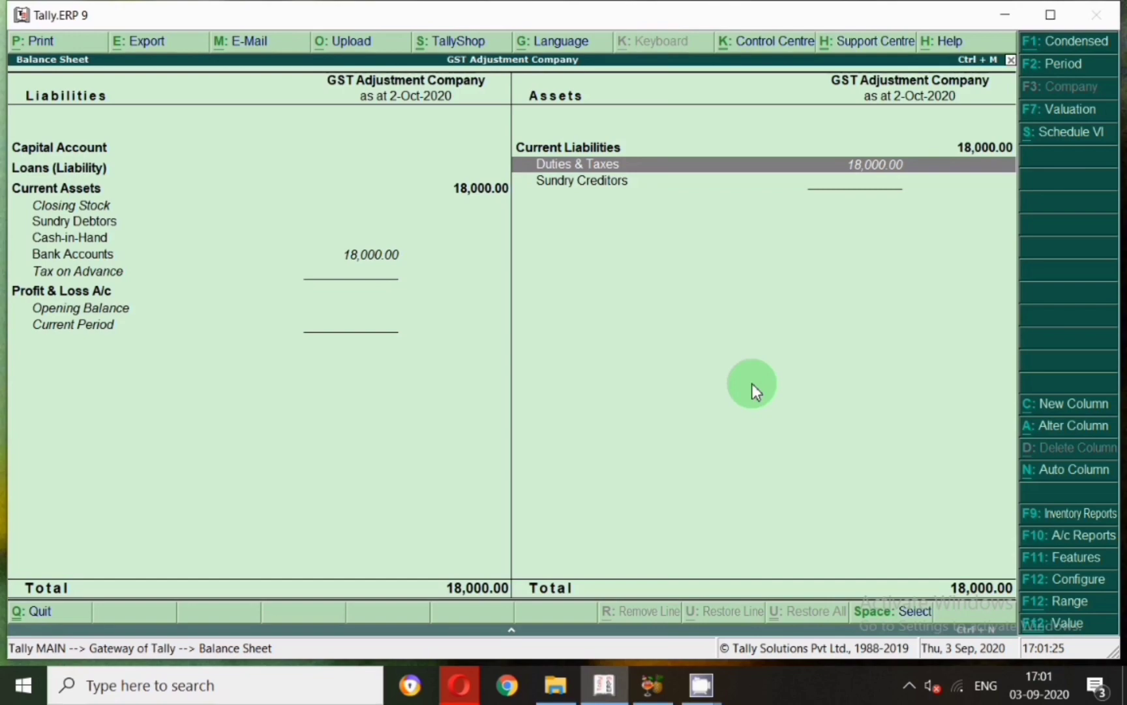
key(Escape)
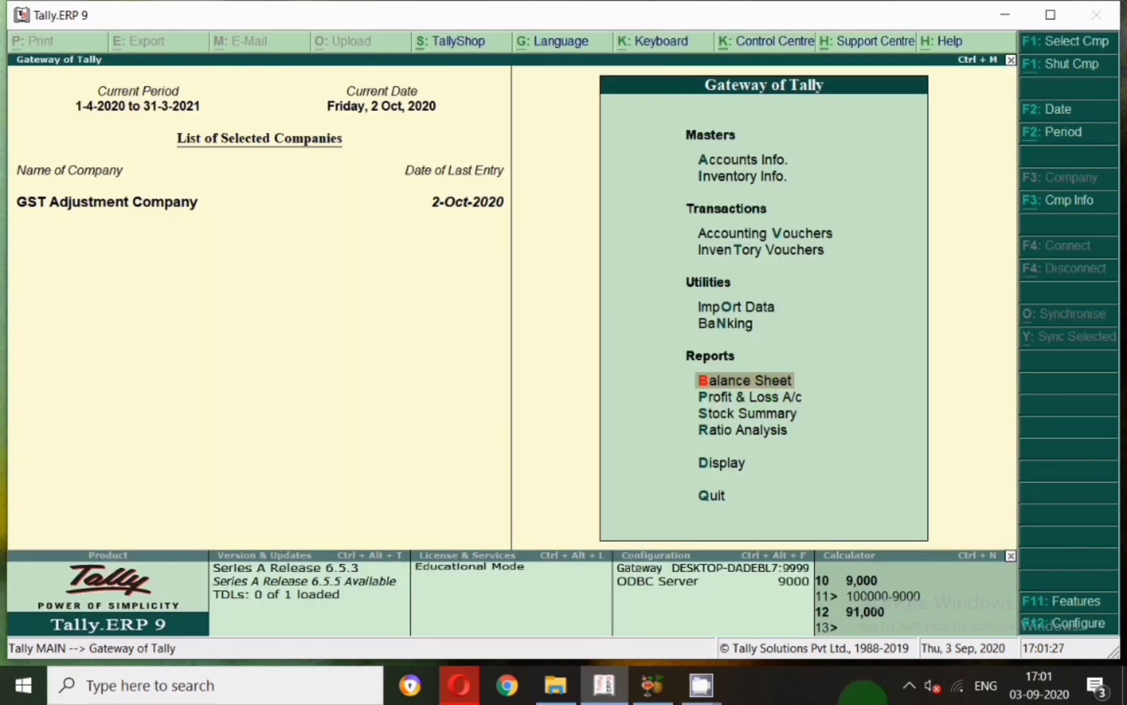